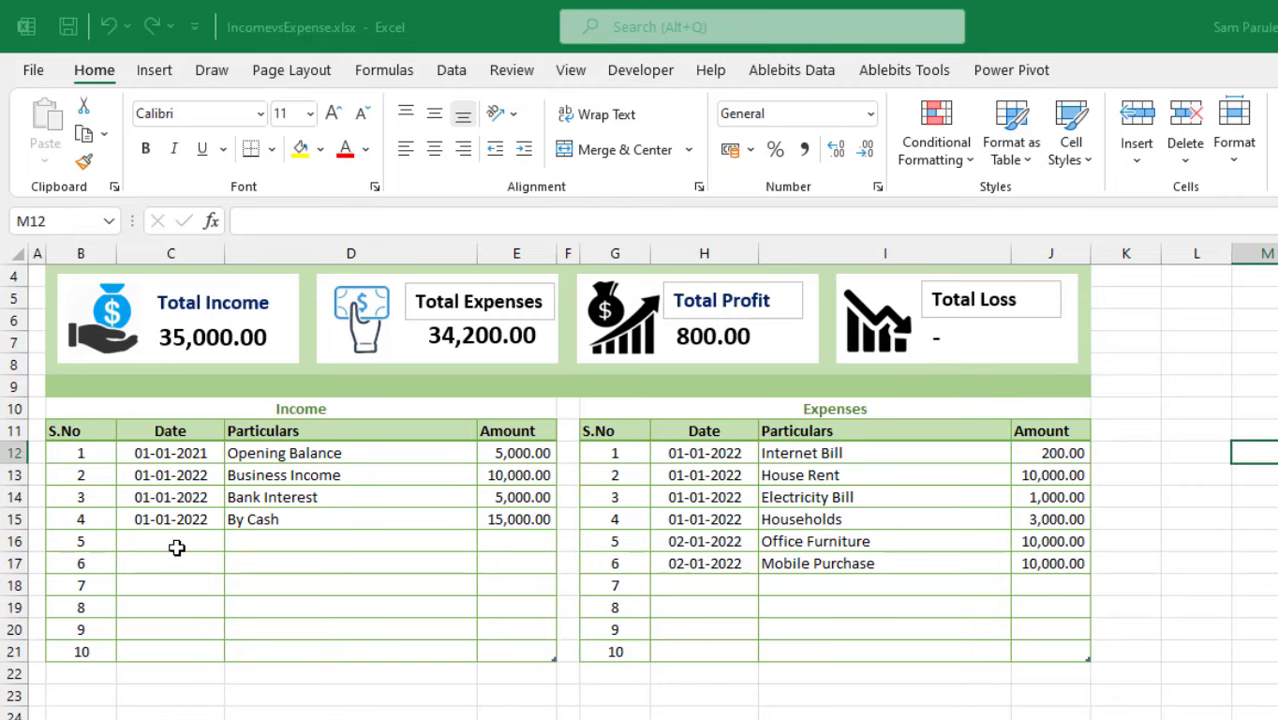
Add income entry 5 in row 16 with date 01/01/2022, particulars "Bank FD" and amount 5000
left_click(174, 549)
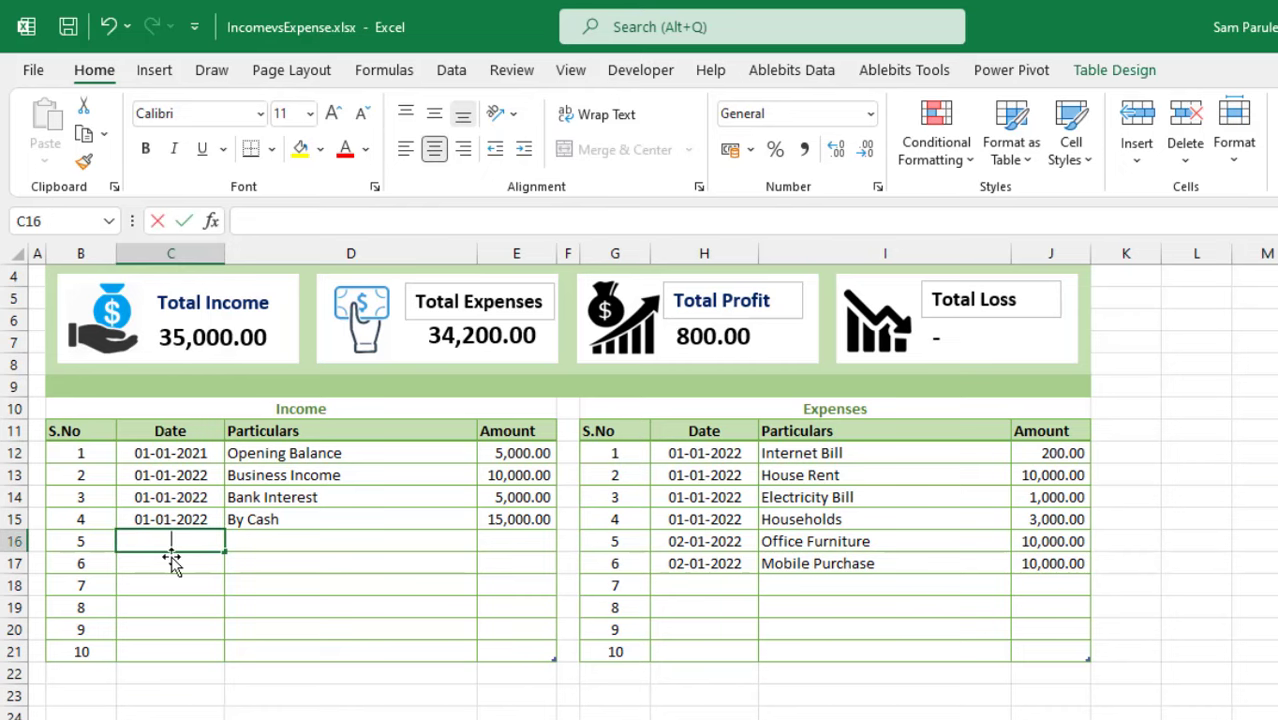
type("01/01/2022")
key("Tab")
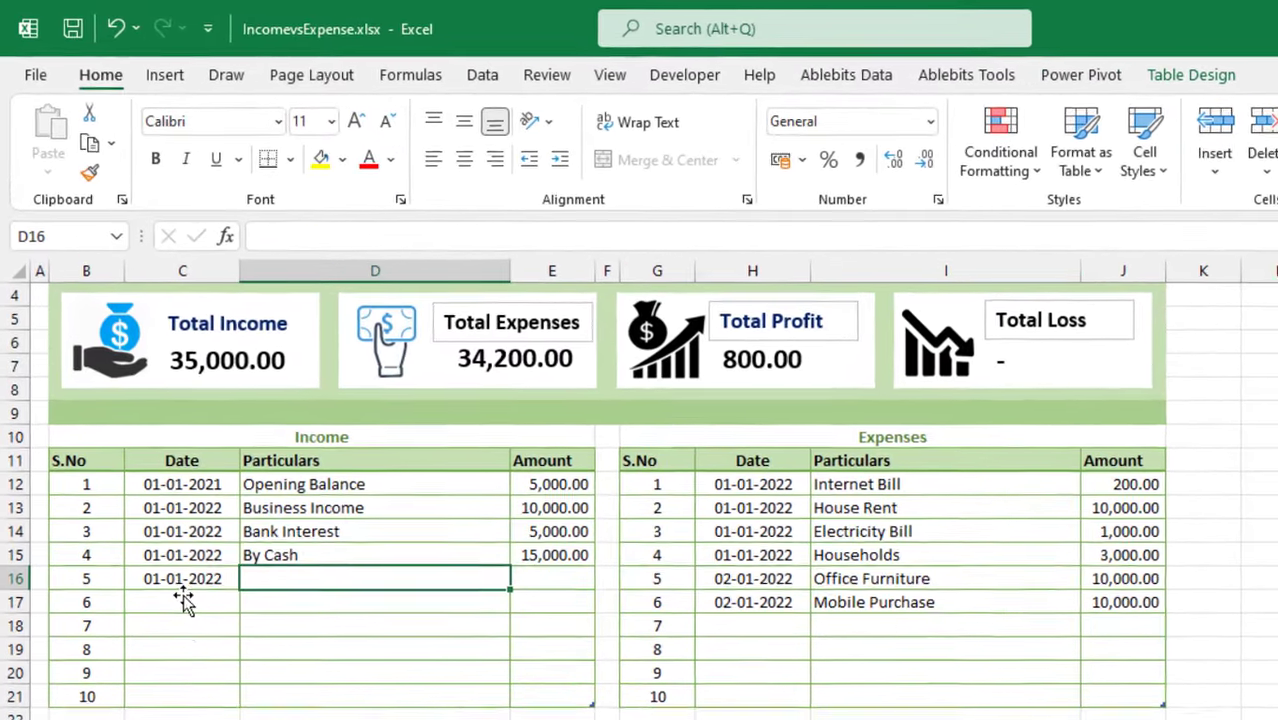
type("b")
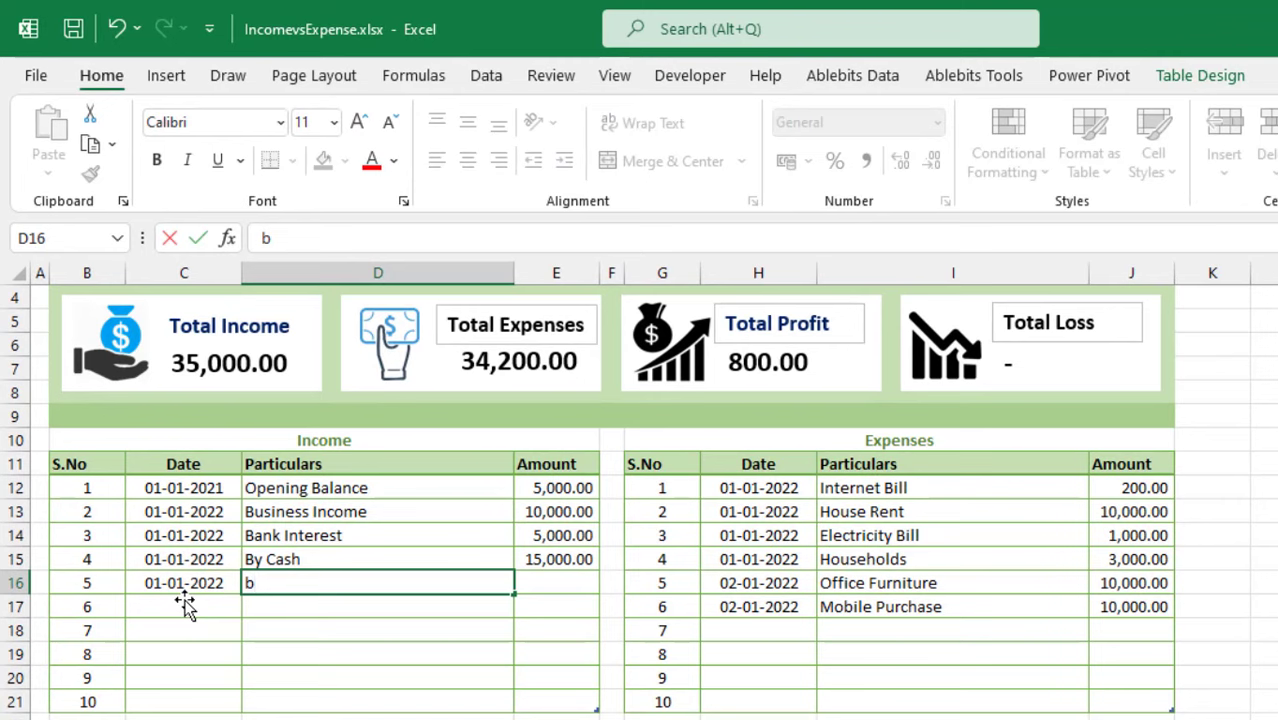
key("BackSpace")
type("Bank ")
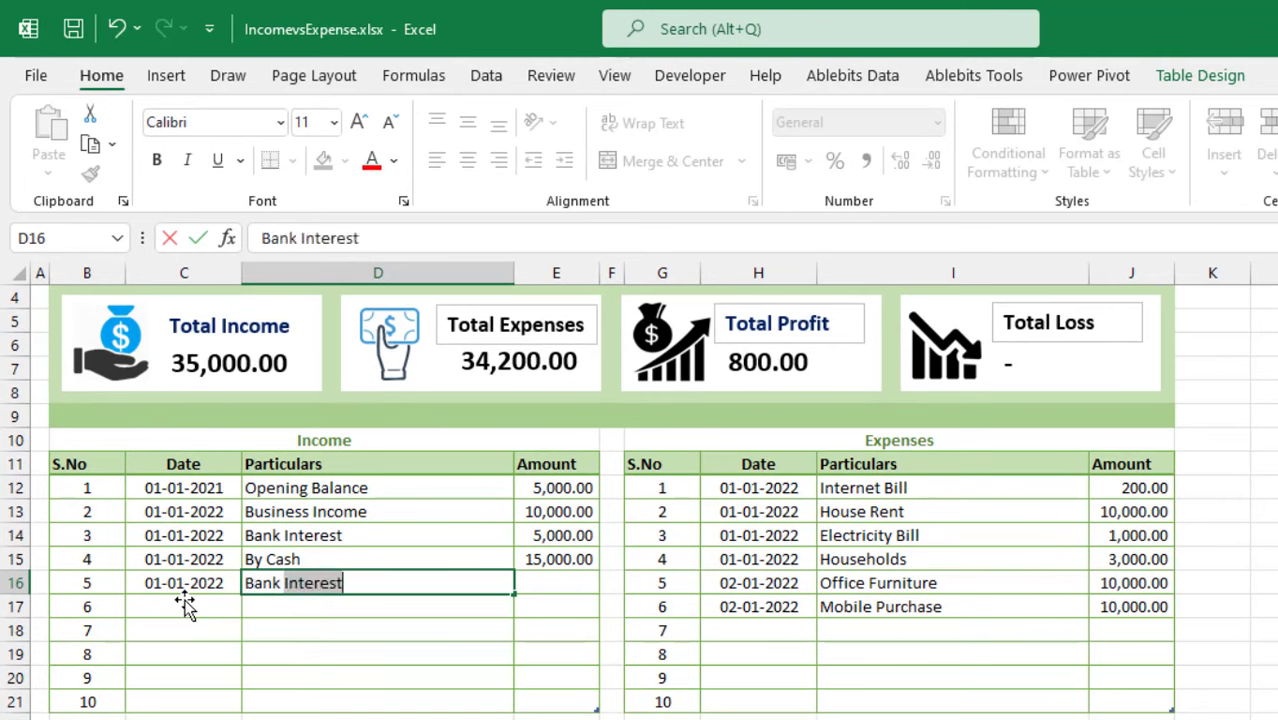
type("FD")
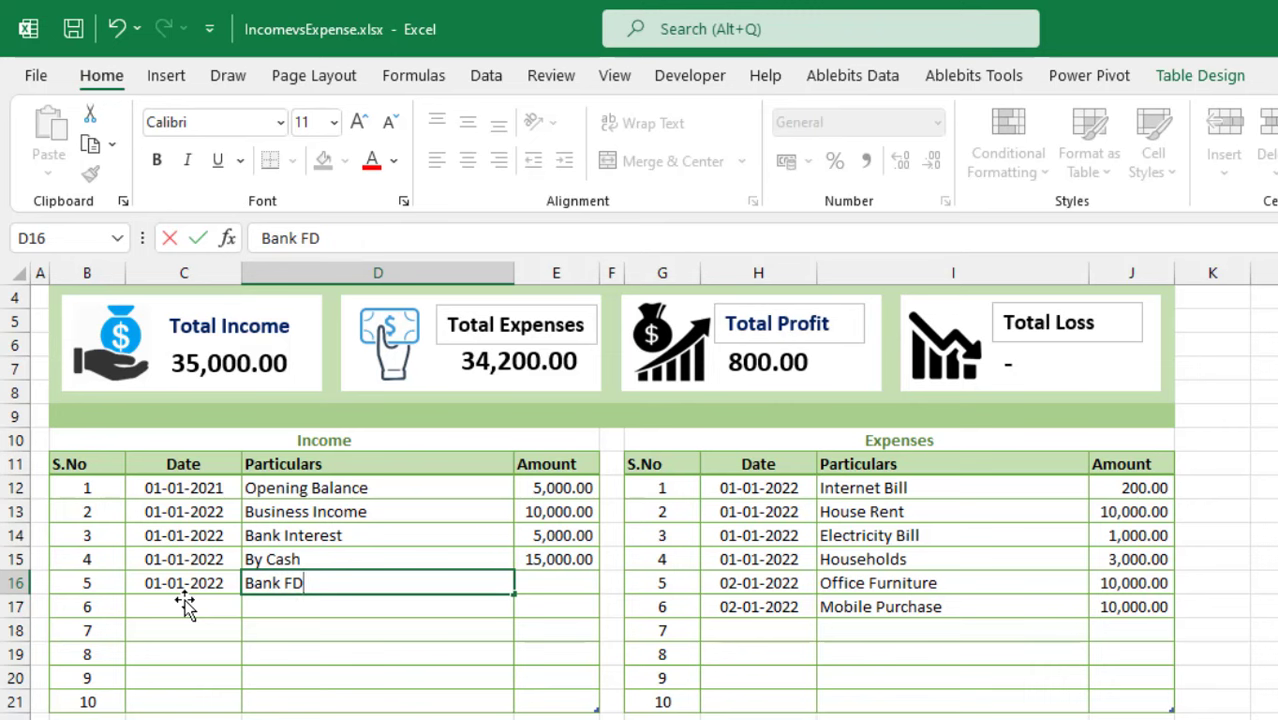
key("Tab")
type("5000")
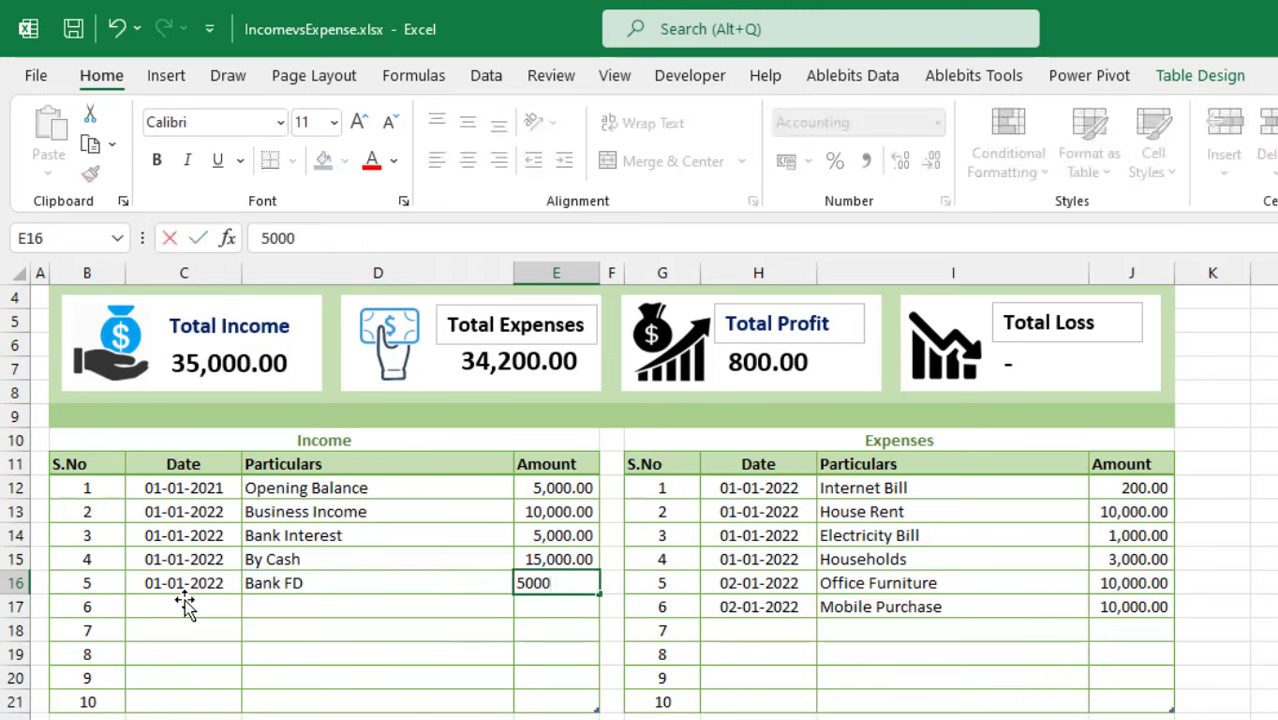
key("Return")
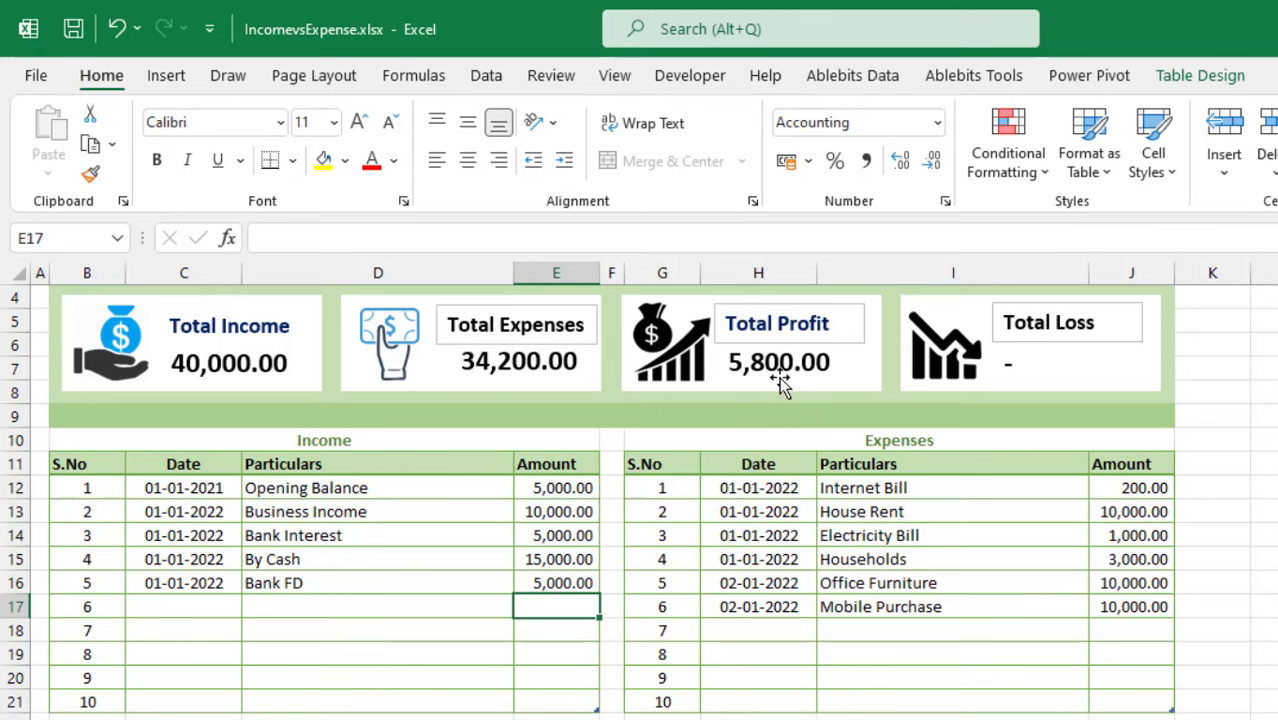
Add expense entry 7 in row 18 with date 02/01/2022, particulars "Staff Salary" and amount 5000
left_click(745, 630)
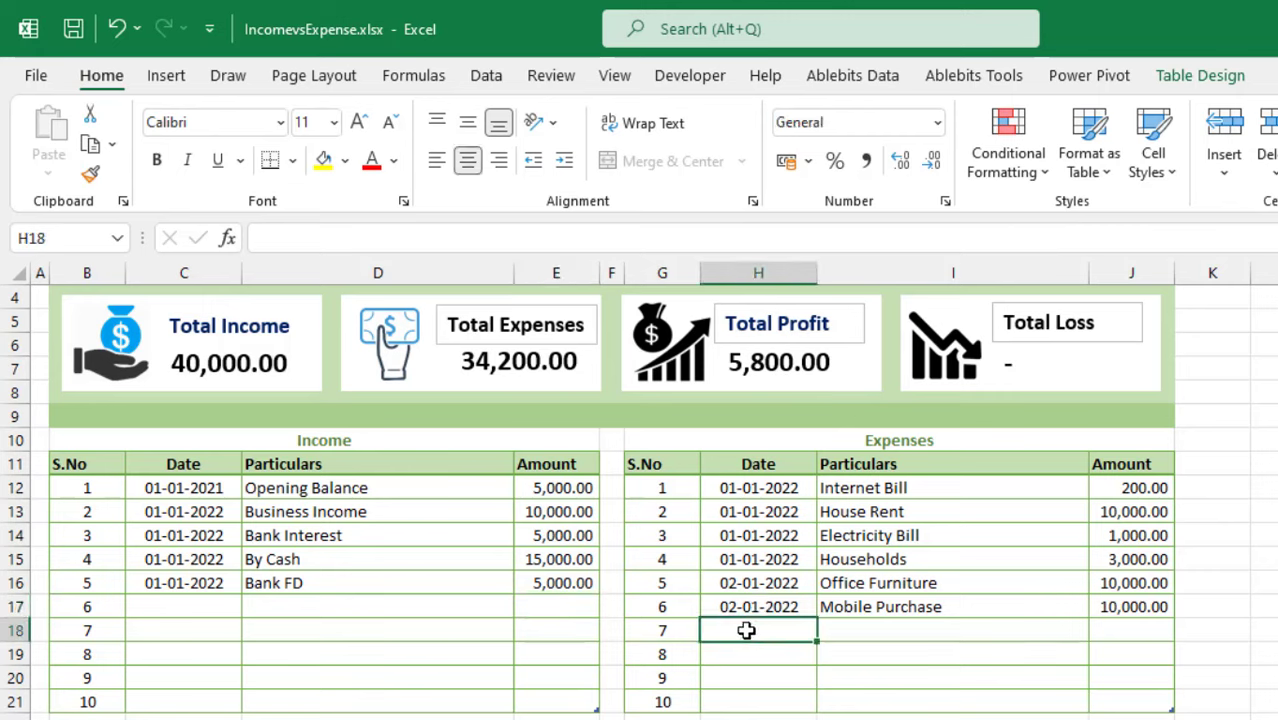
type("02/")
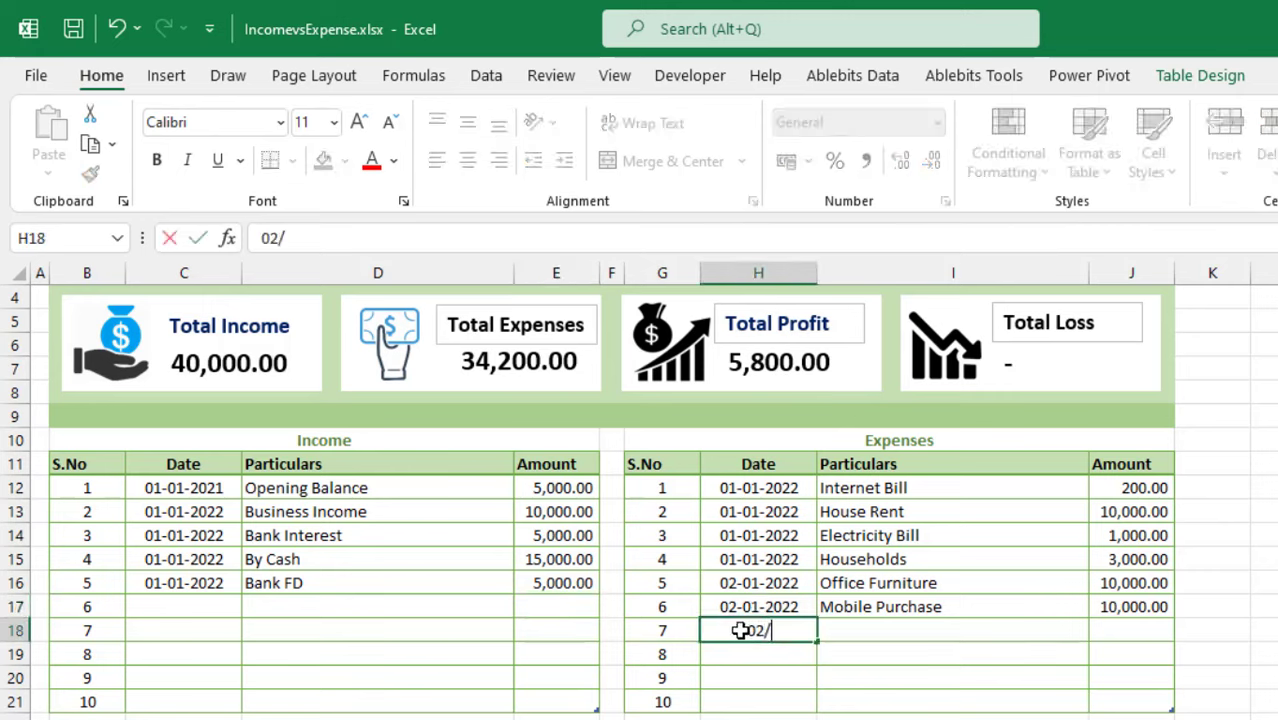
type("01/2022")
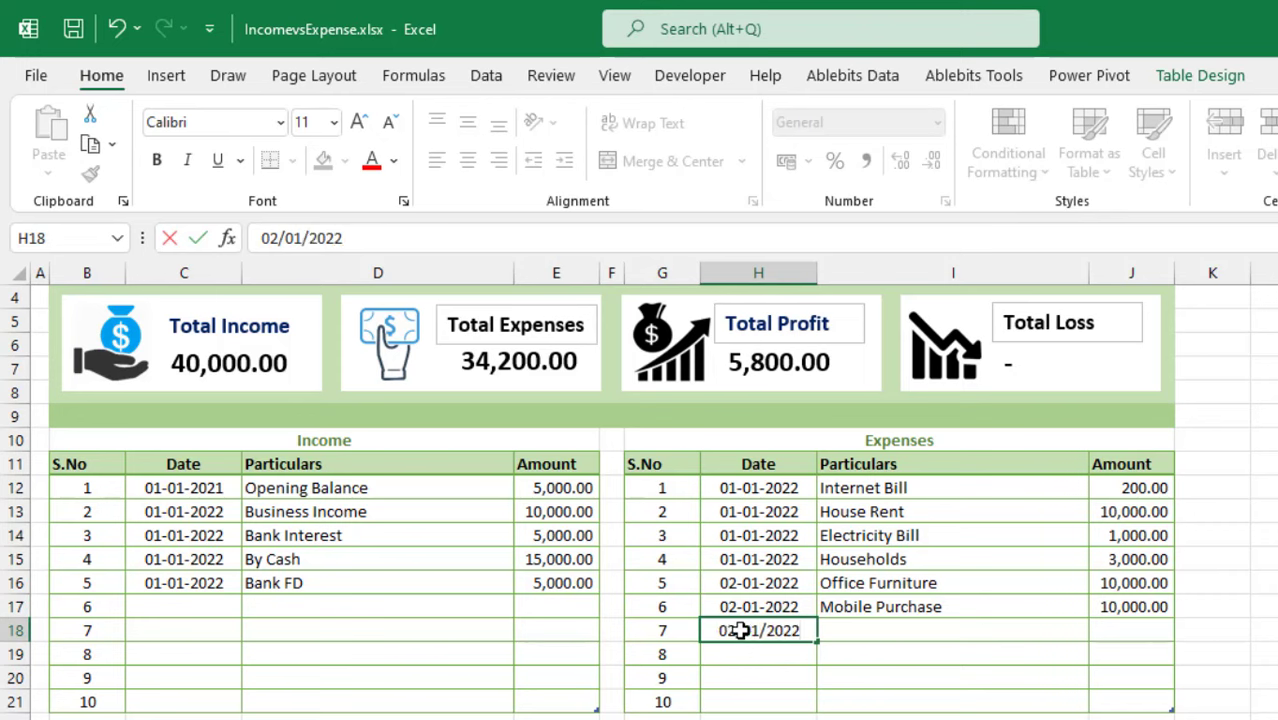
key("Tab")
type("Sta")
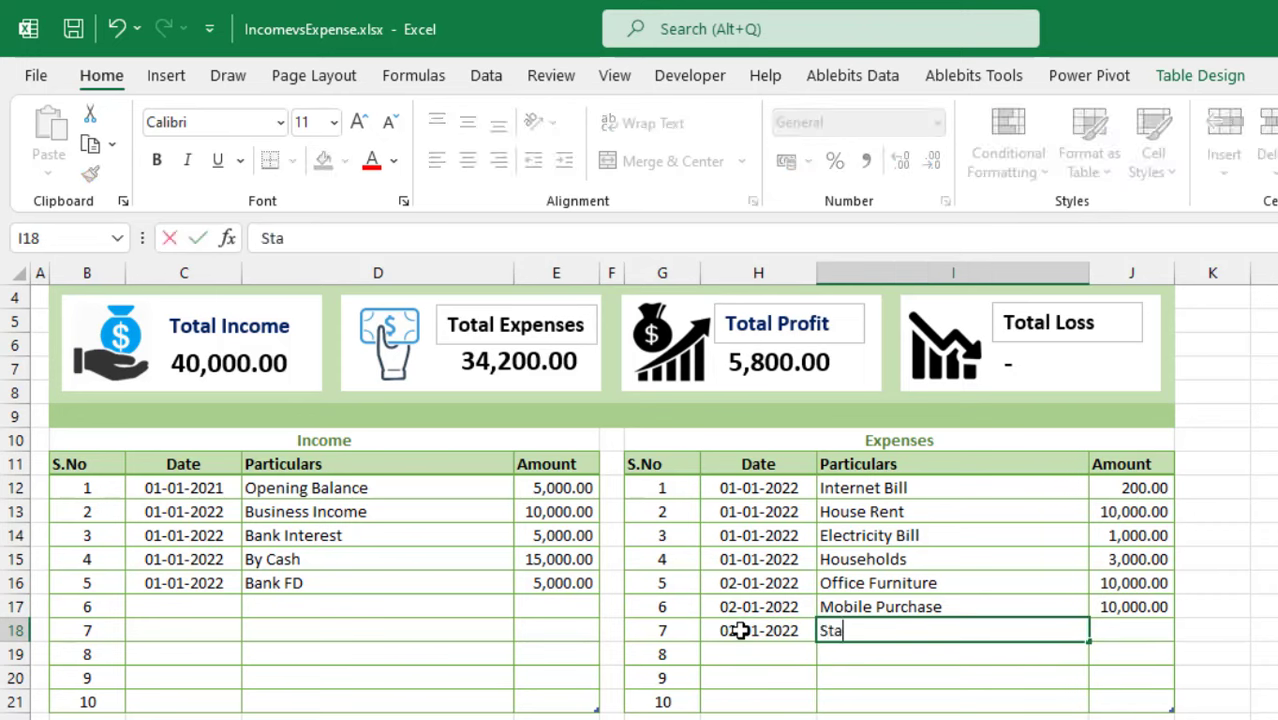
type("ff Salary")
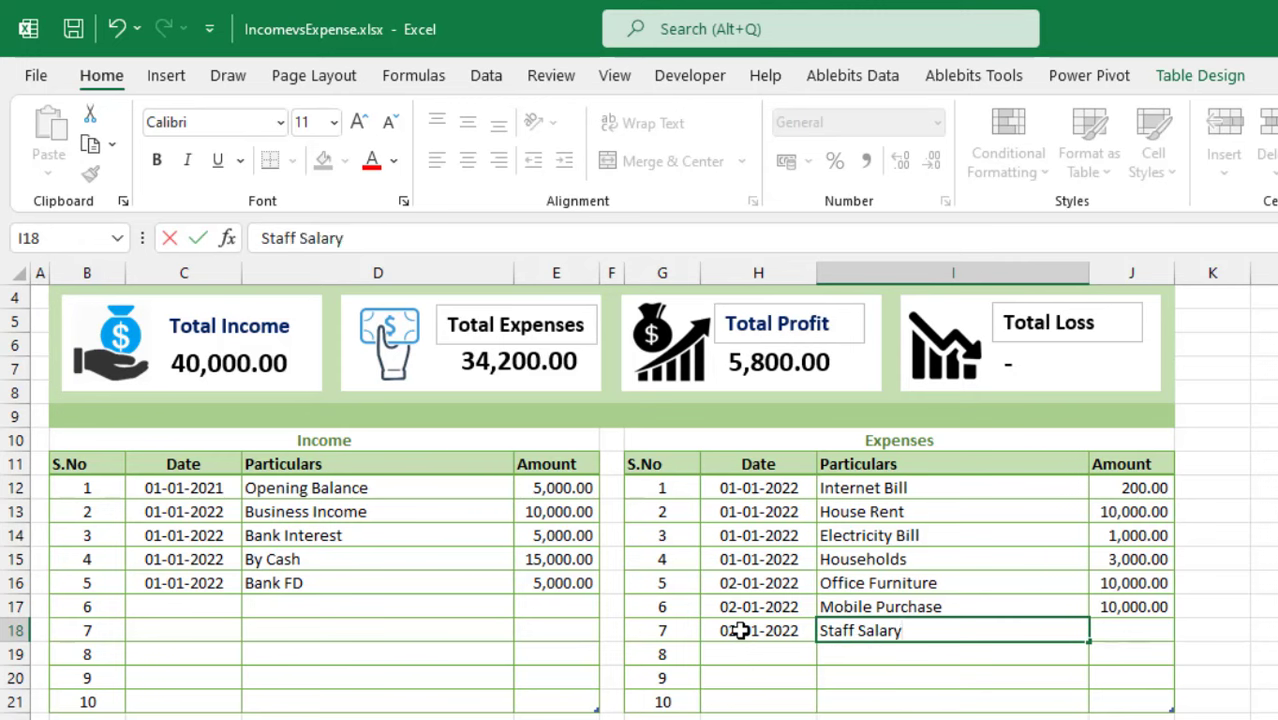
key("Tab")
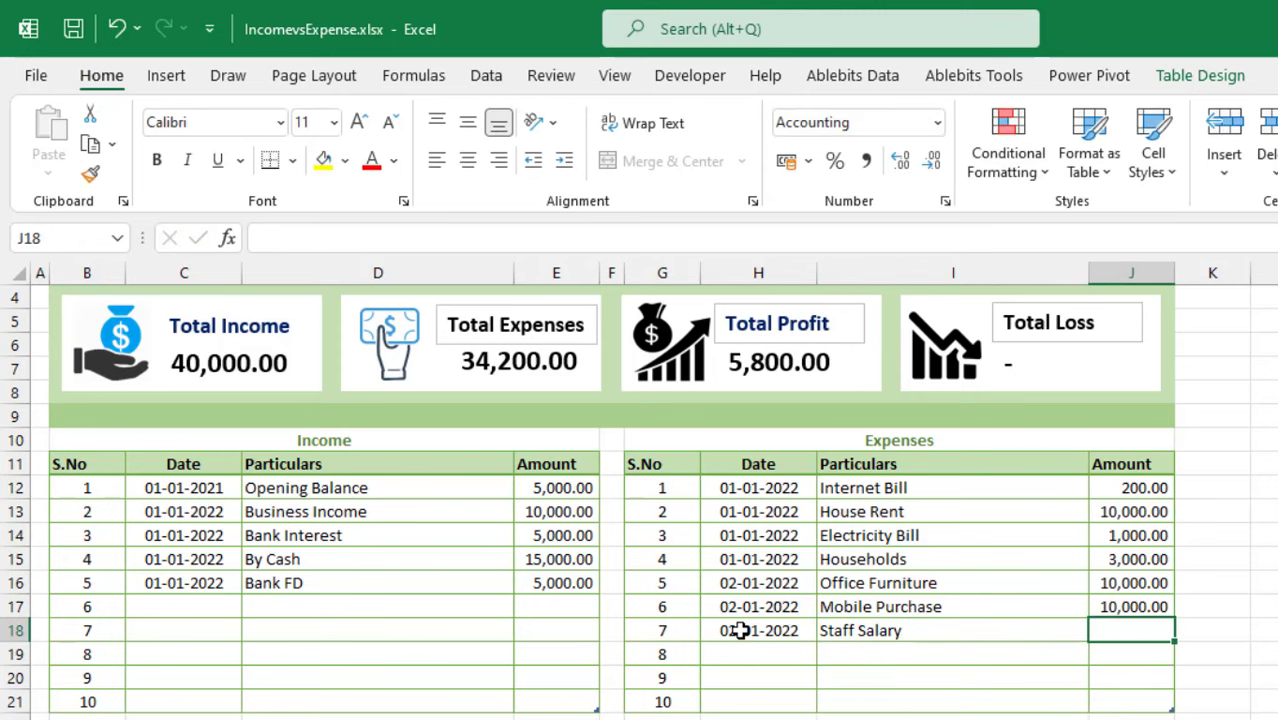
type("5000")
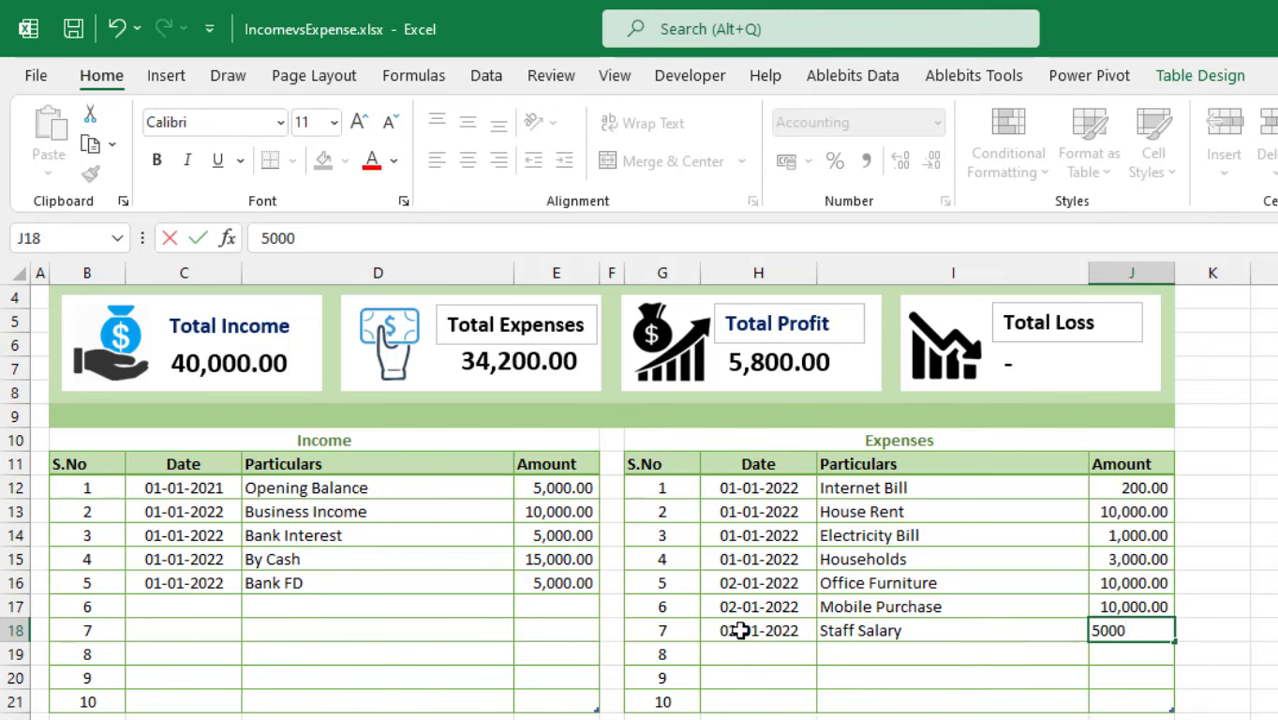
key("Return")
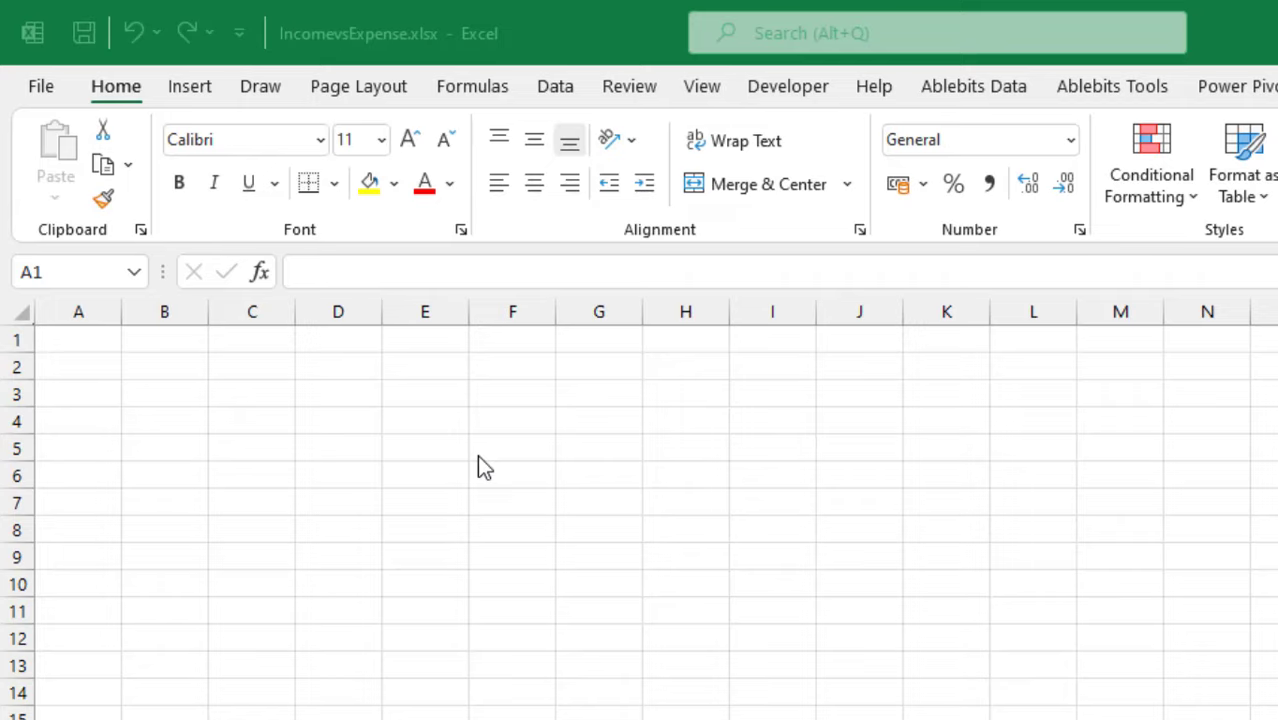
Fill the range B2:J9 of the blank sheet with Green, Accent 6, Lighter 60%
left_click(155, 370)
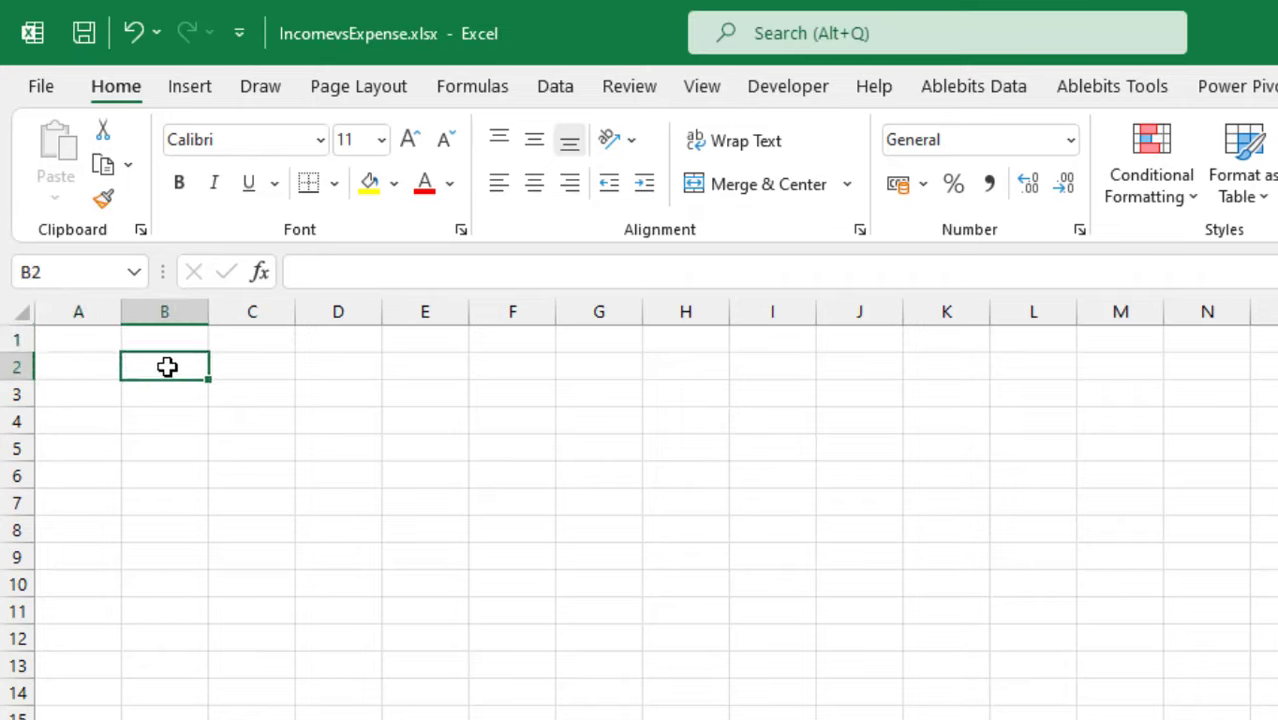
mouse_move(167, 367)
left_mouse_down()
mouse_move(882, 411)
mouse_move(875, 564)
left_mouse_up()
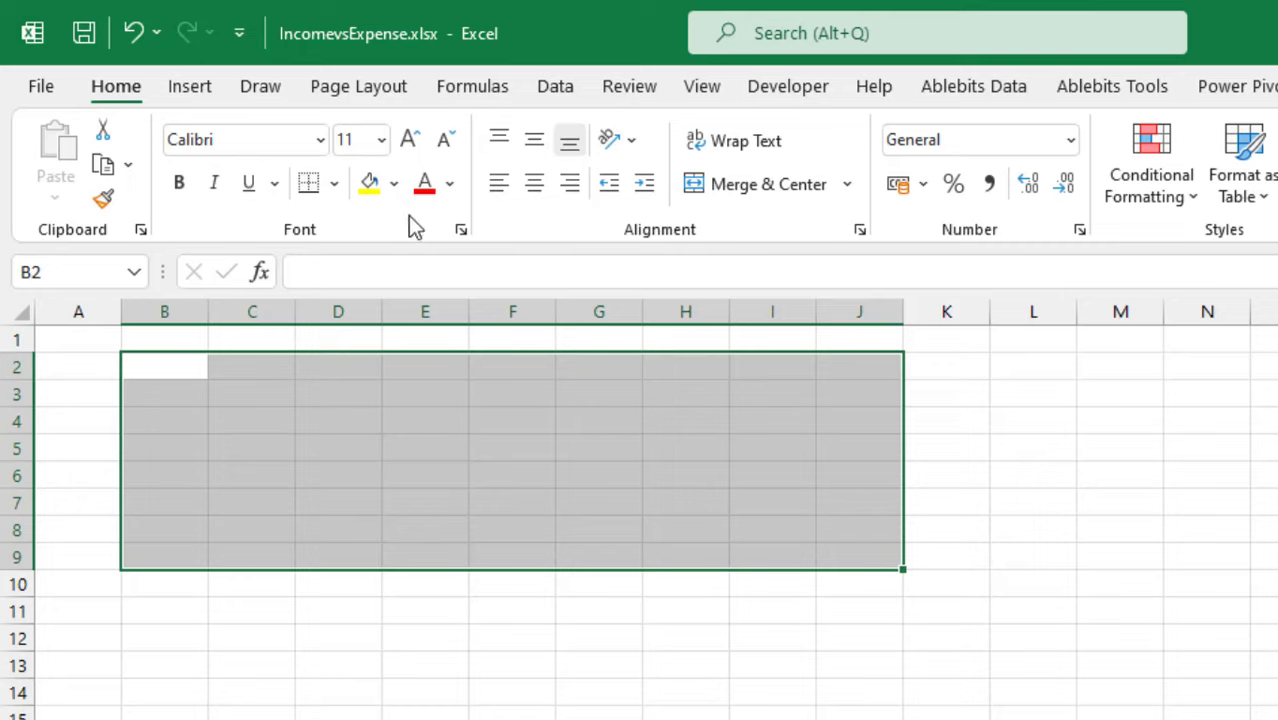
left_click(396, 188)
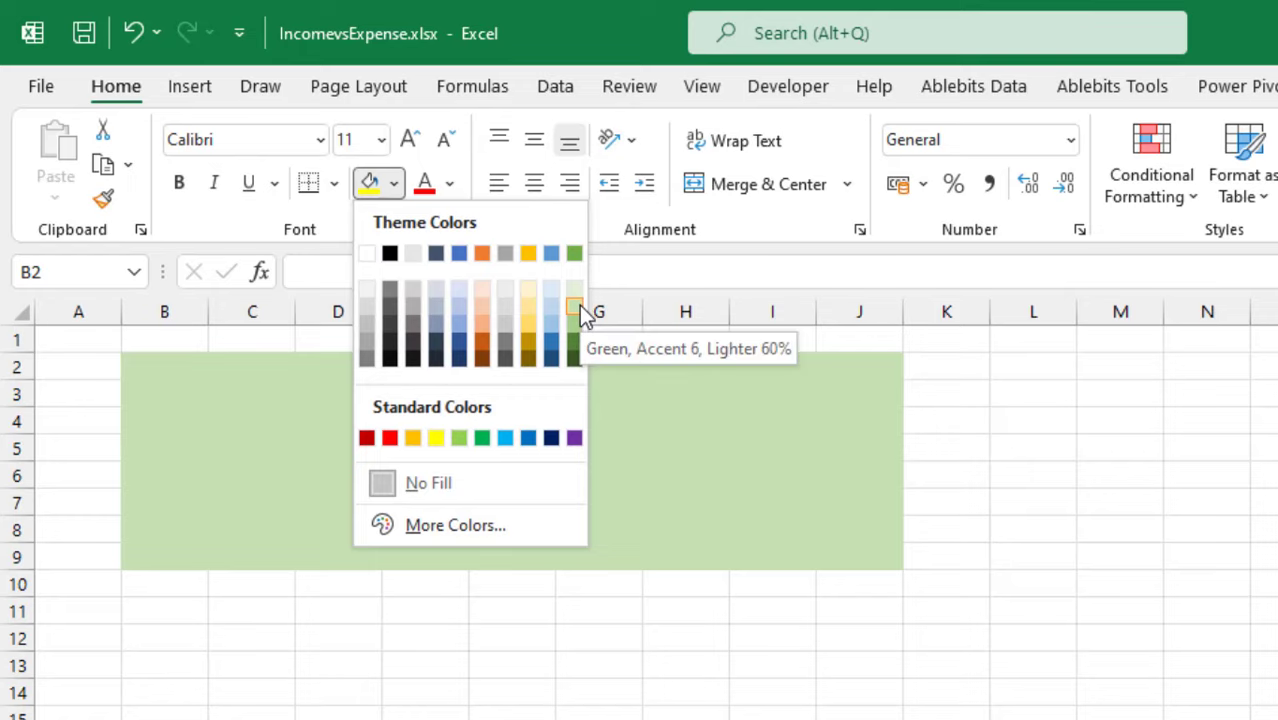
left_click(579, 305)
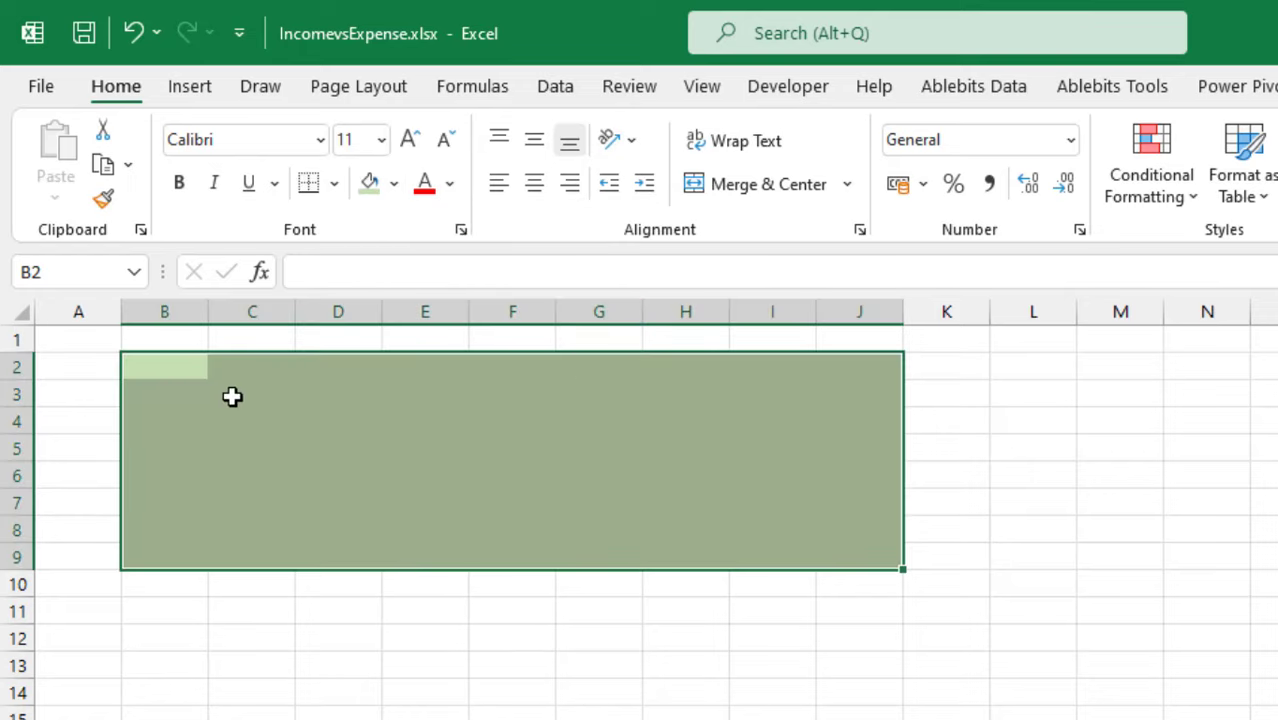
left_click(168, 399)
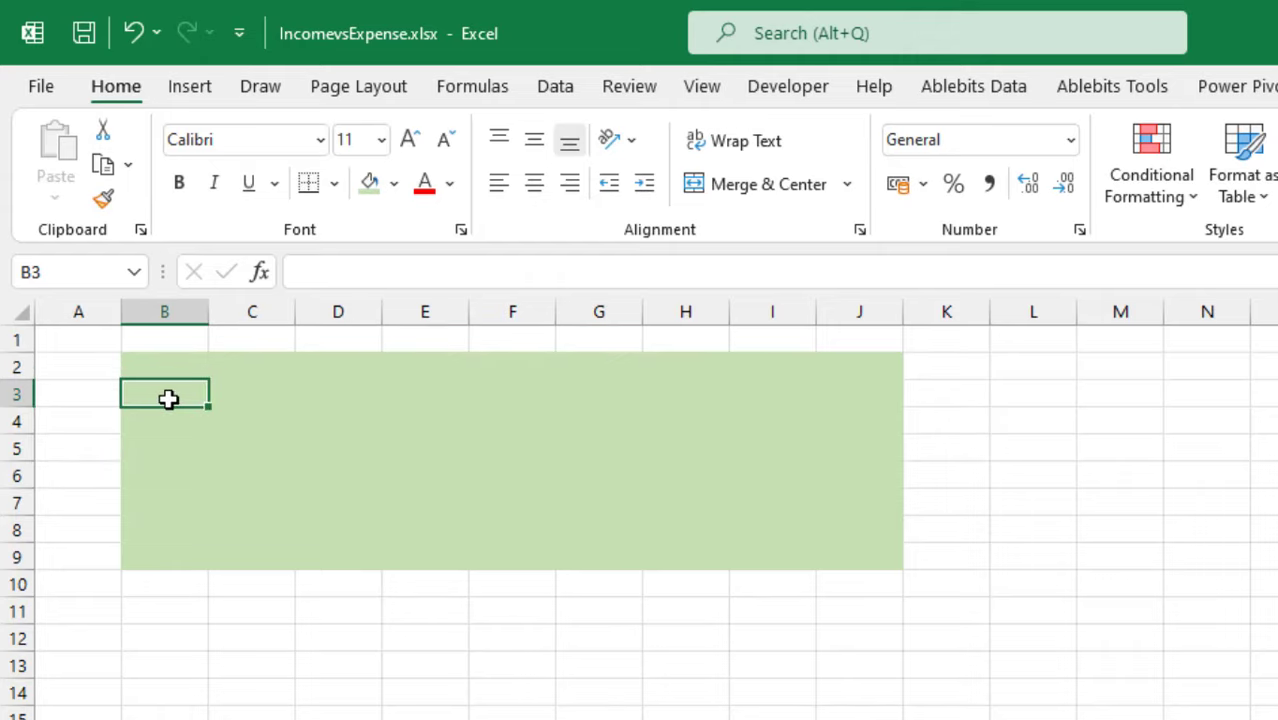
Fill B9:J9 and B3:J3 with the theme green one shade darker than the surrounding block
left_click_drag(171, 554, 850, 556)
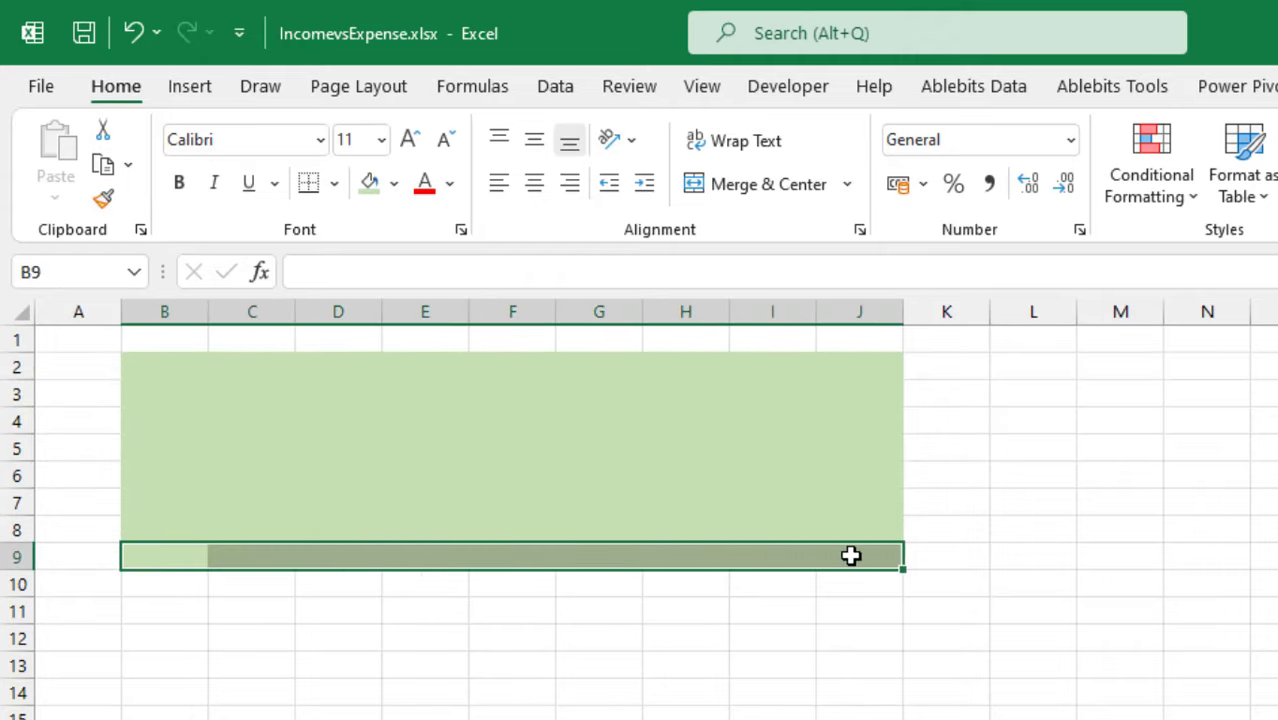
left_click(396, 186)
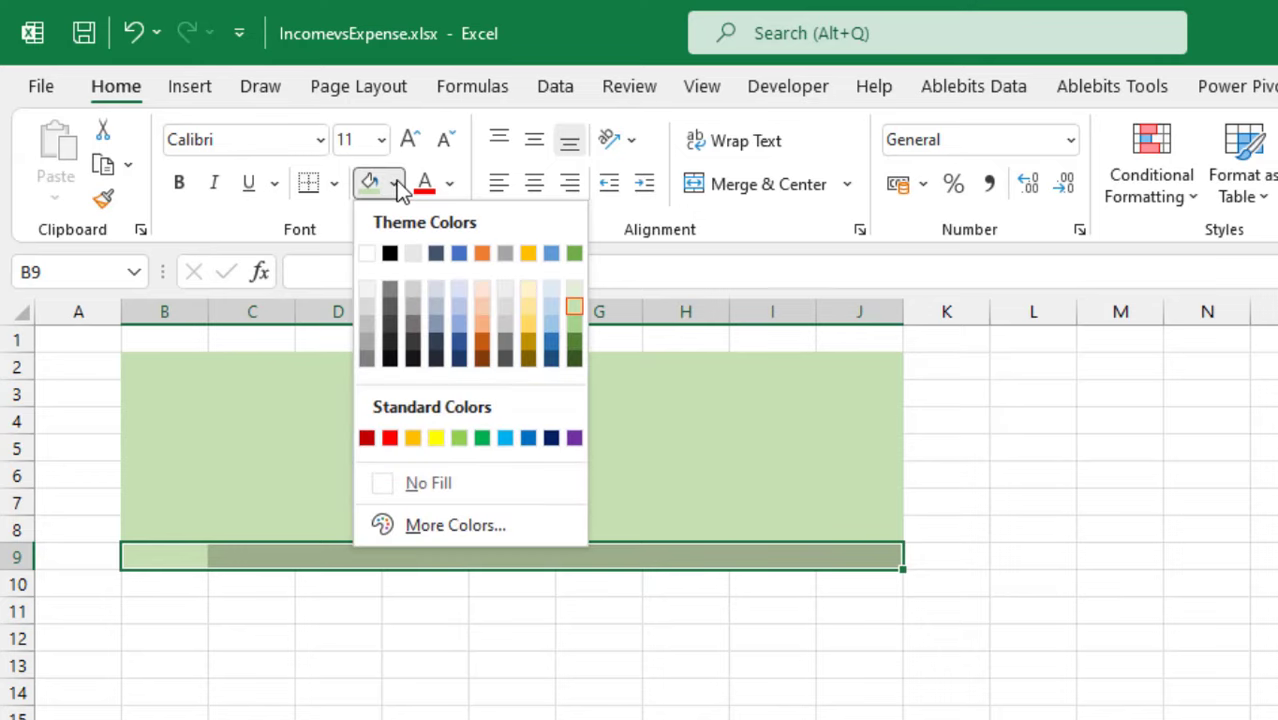
left_click(578, 328)
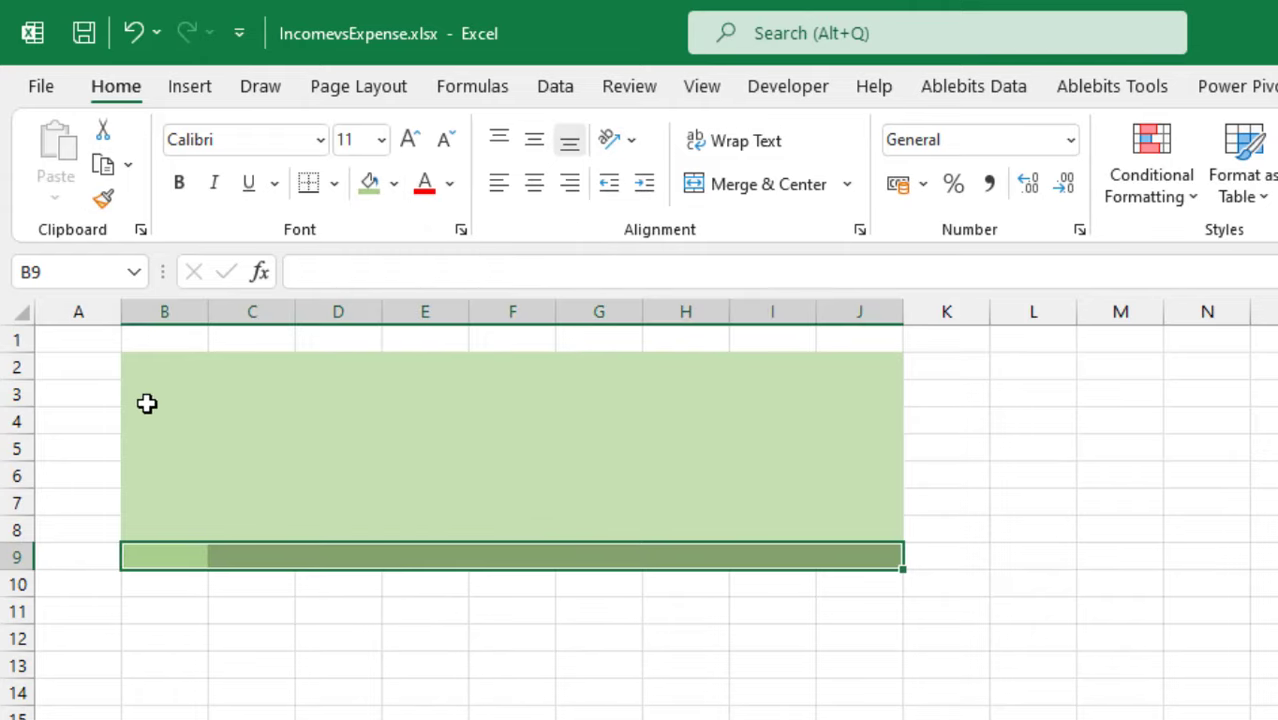
left_click_drag(147, 403, 872, 397)
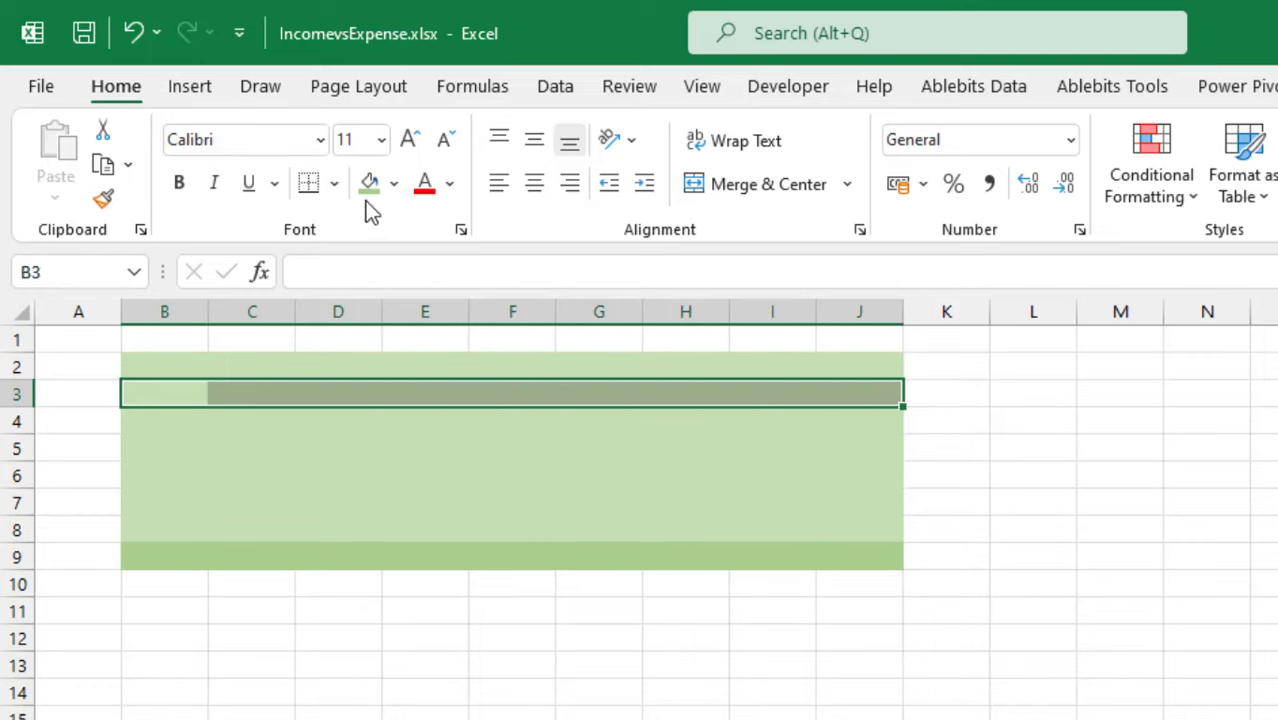
left_click(393, 185)
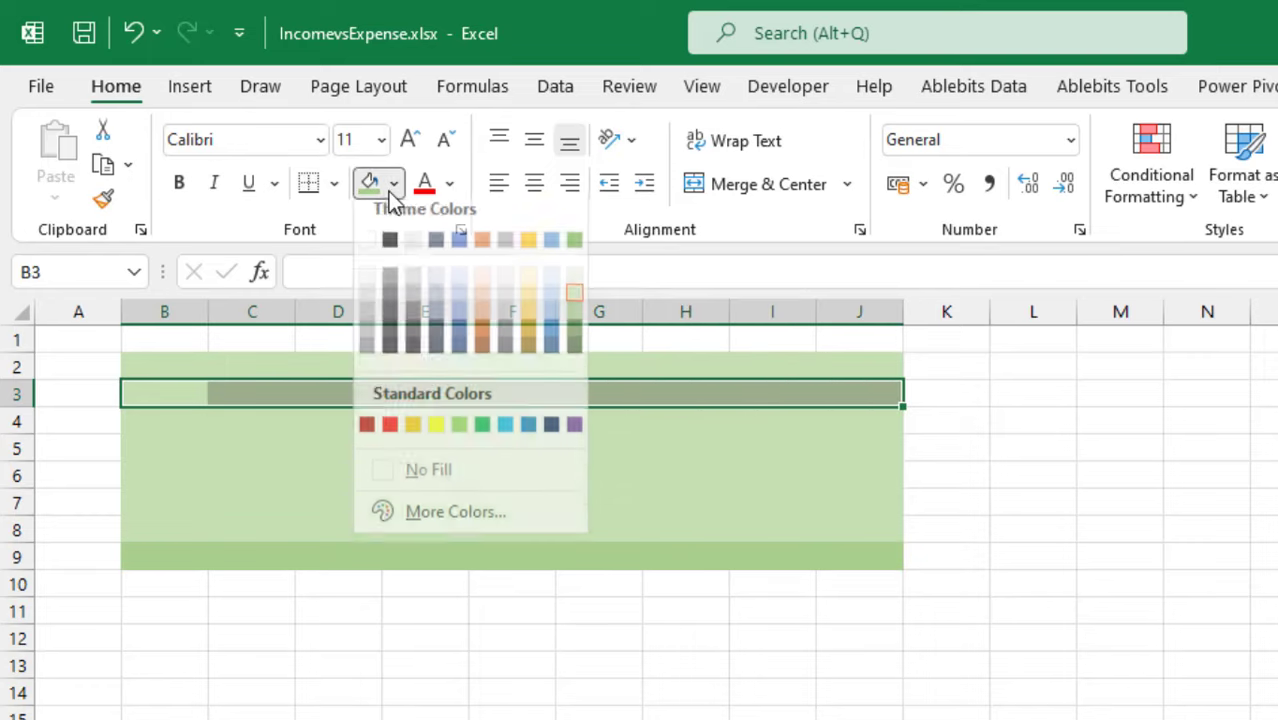
left_click(578, 326)
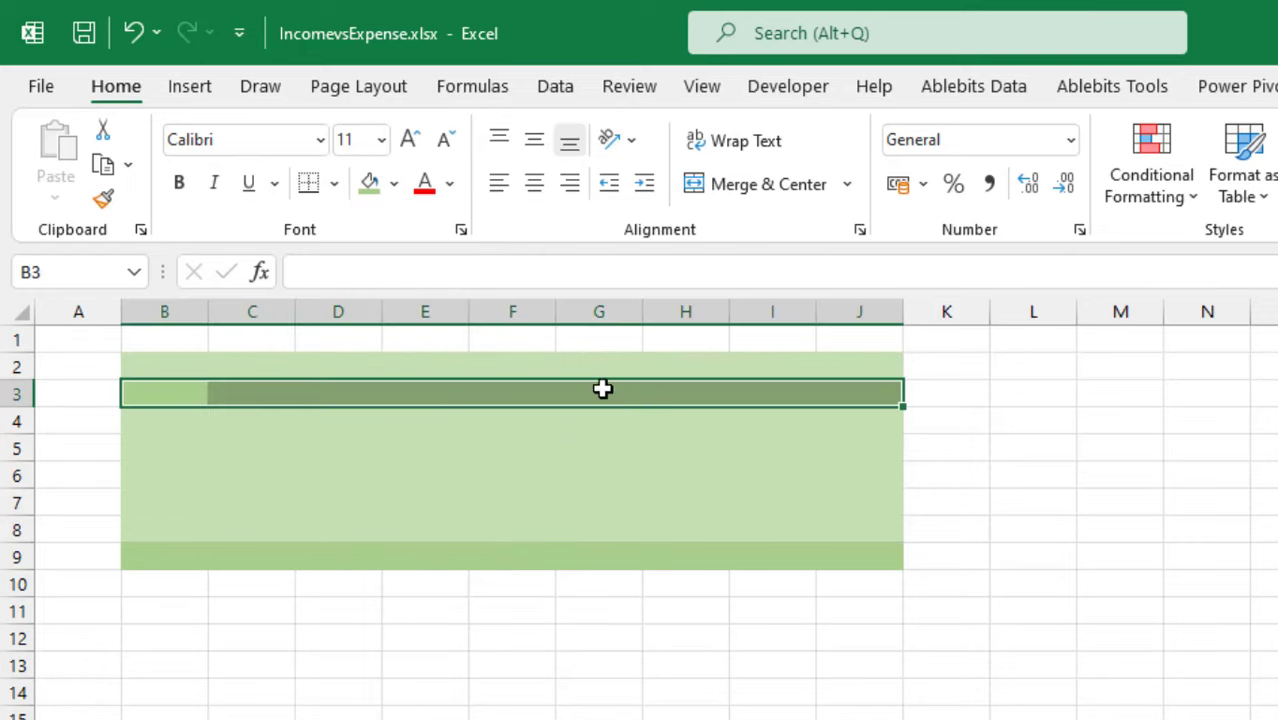
Merge and center G3:J3 and enter the sheet title "Income & Expenses Sheet Jan'22" in it
left_click_drag(596, 394, 868, 386)
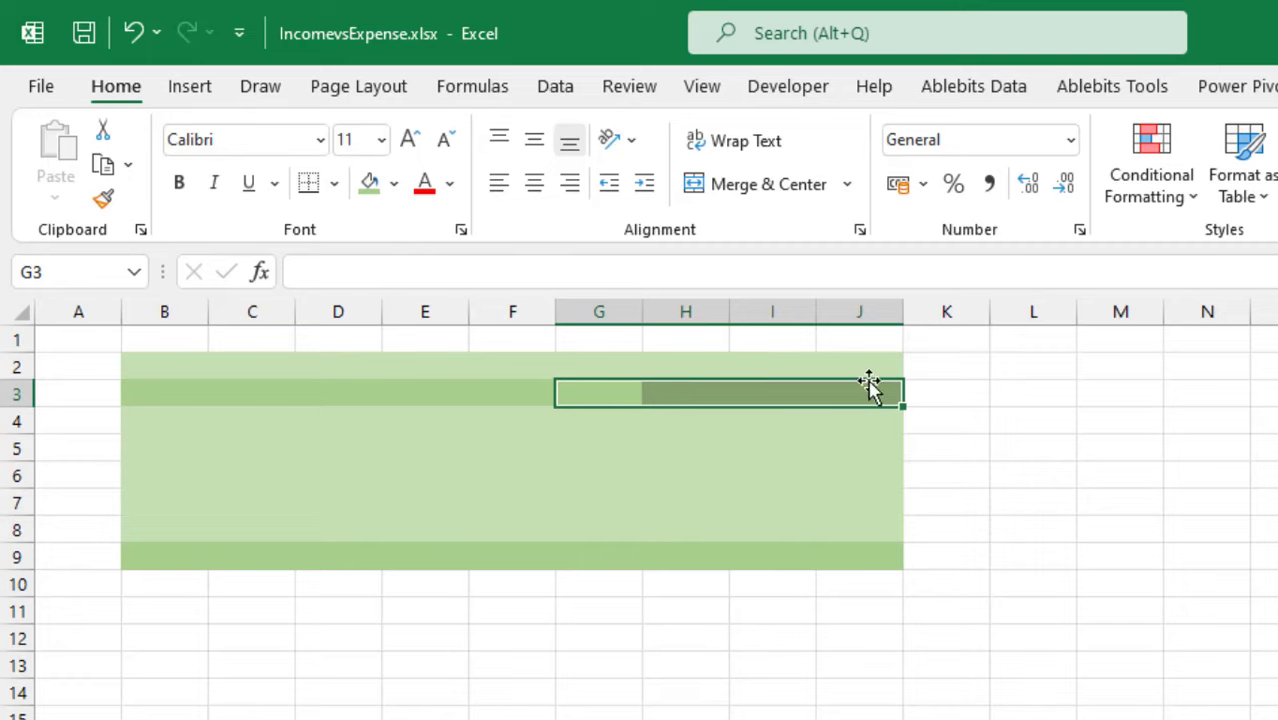
left_click(761, 184)
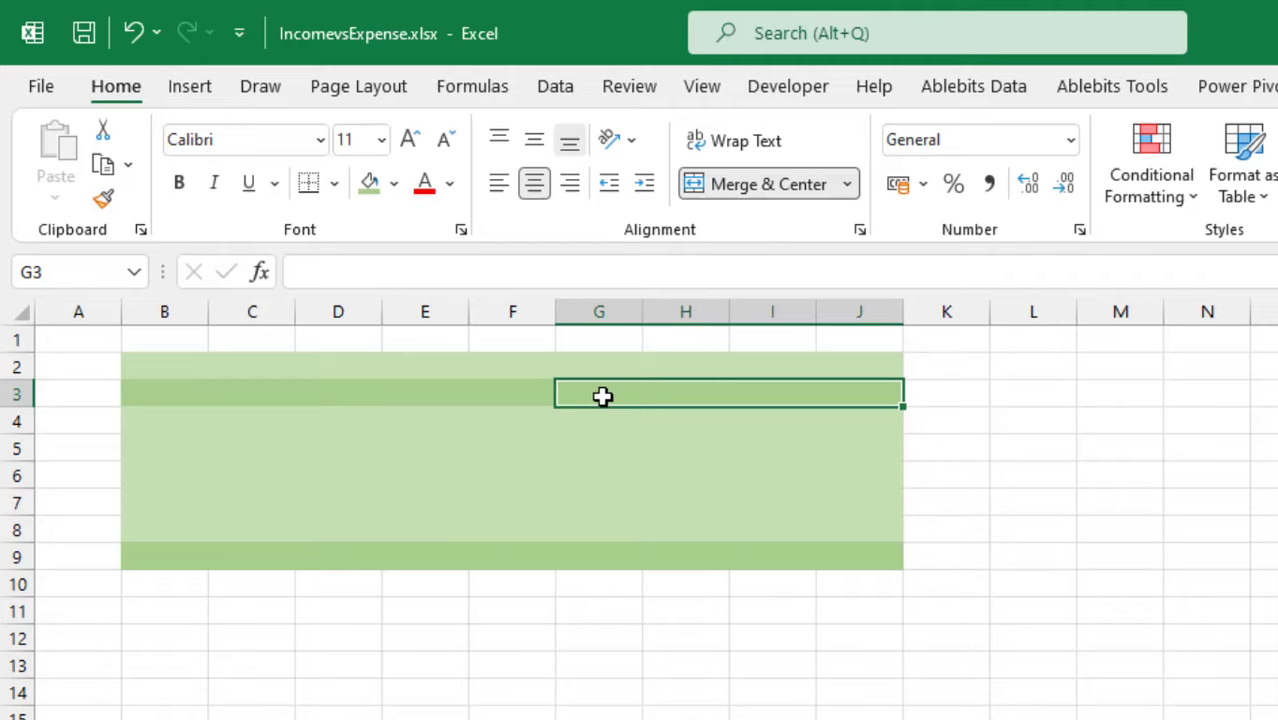
type("Inco")
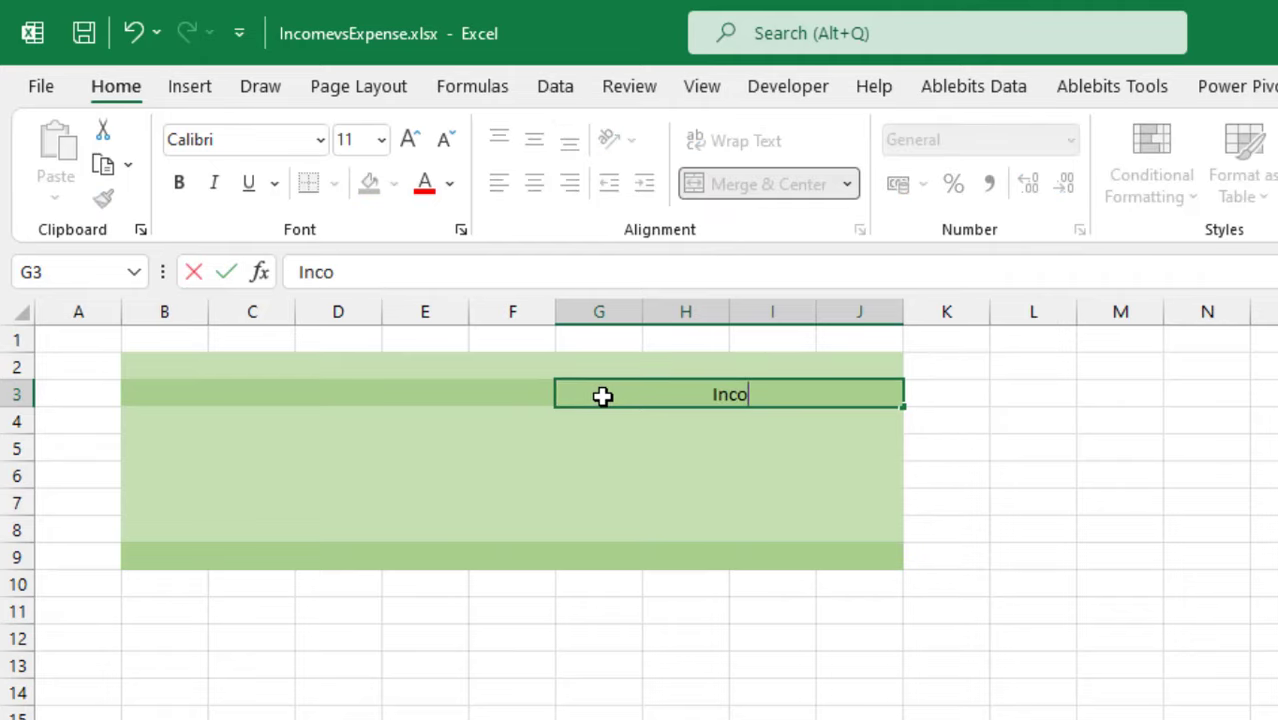
type("me ")
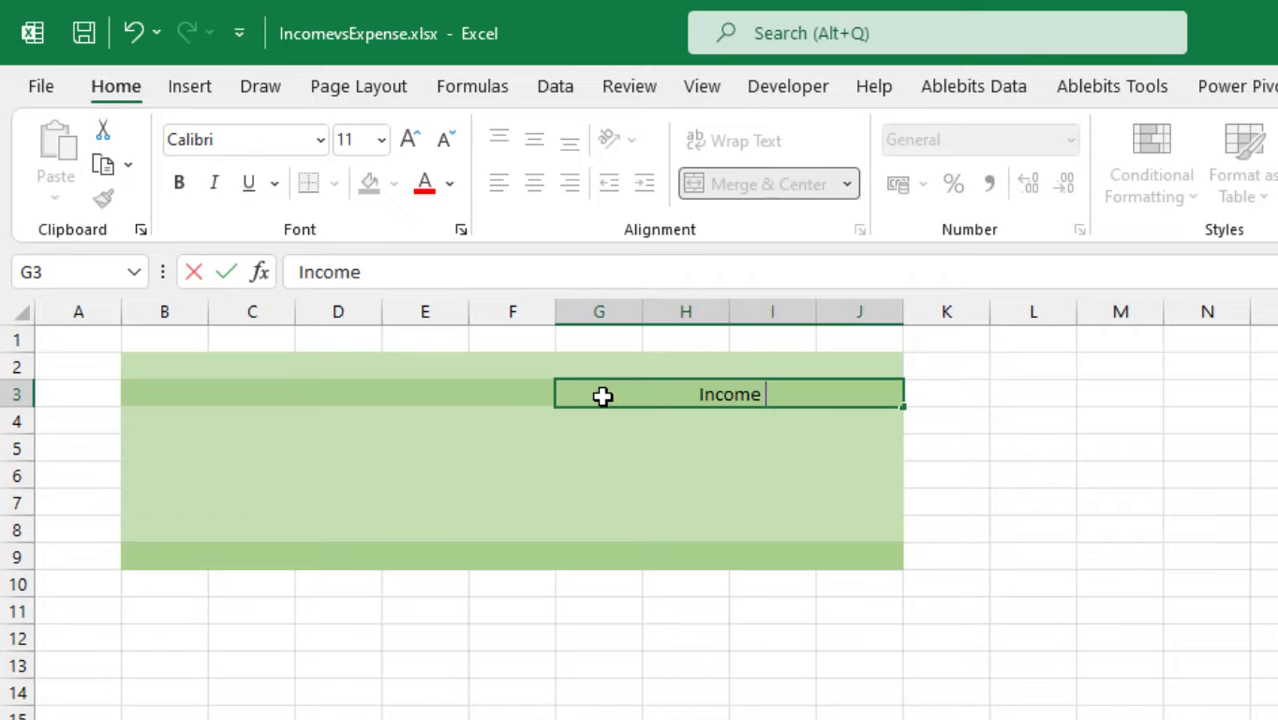
type("& ")
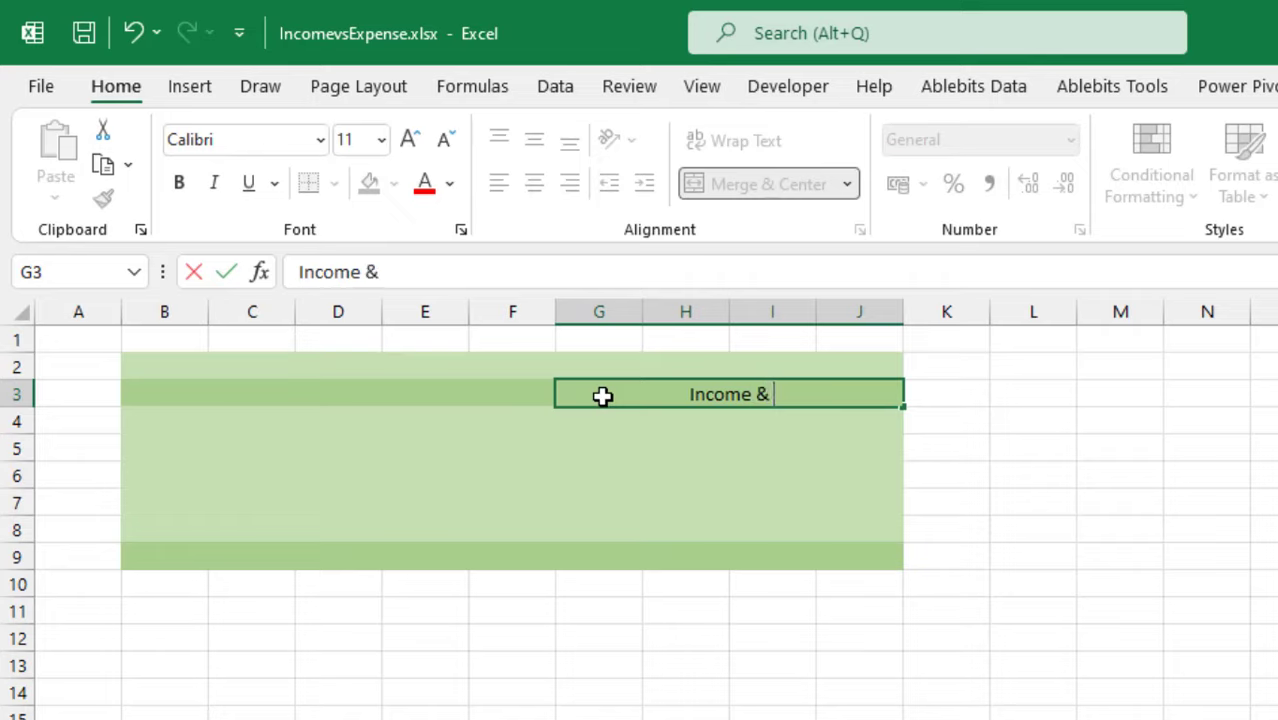
type("Exo")
key("BackSpace")
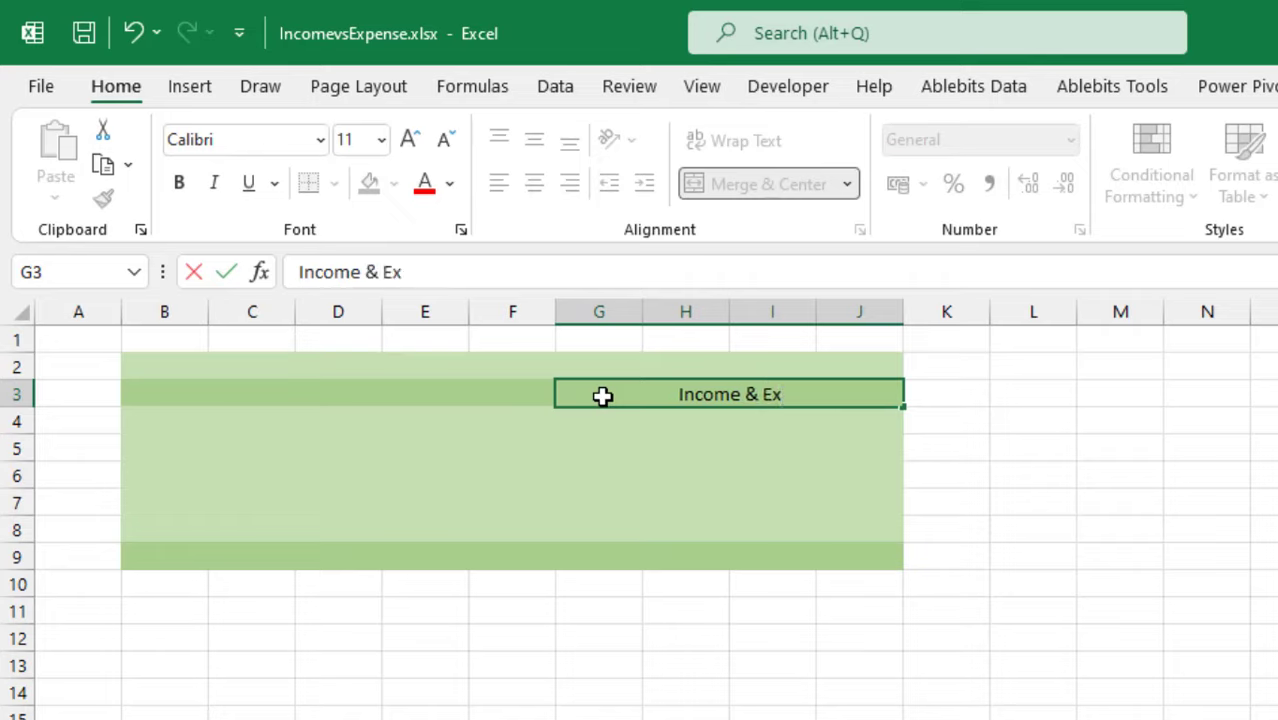
type("penses Sheet")
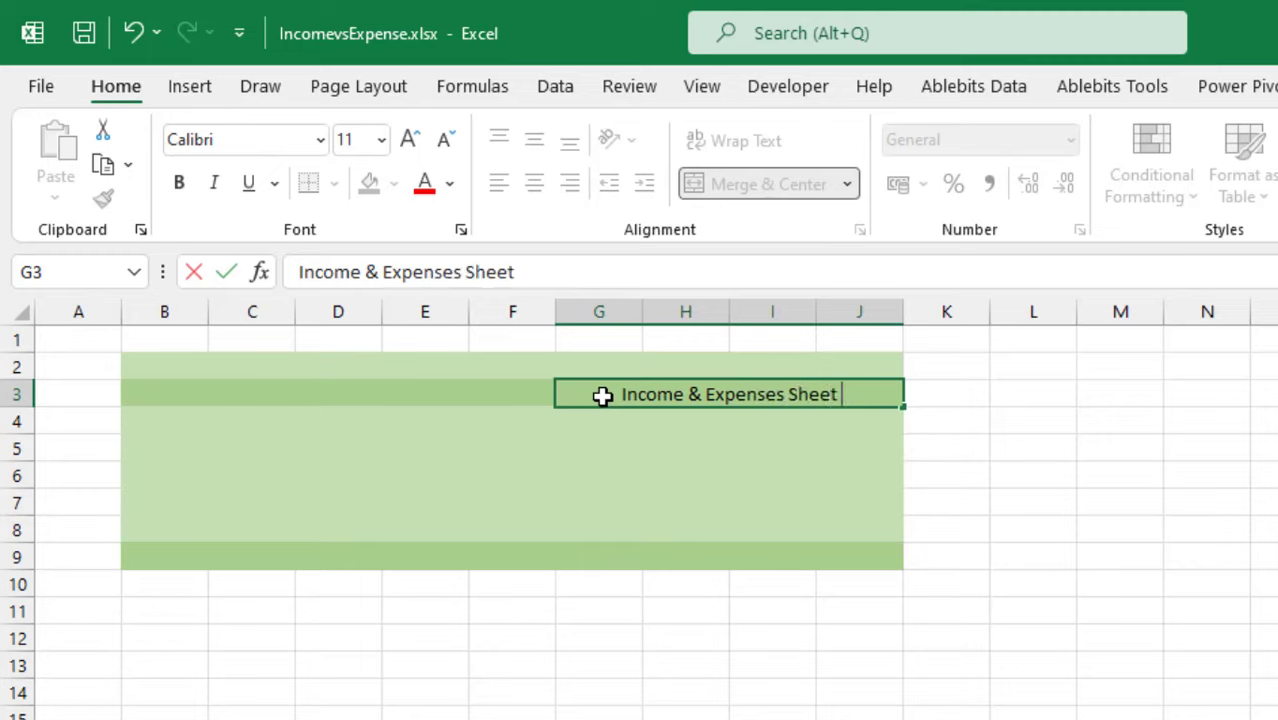
type(" '")
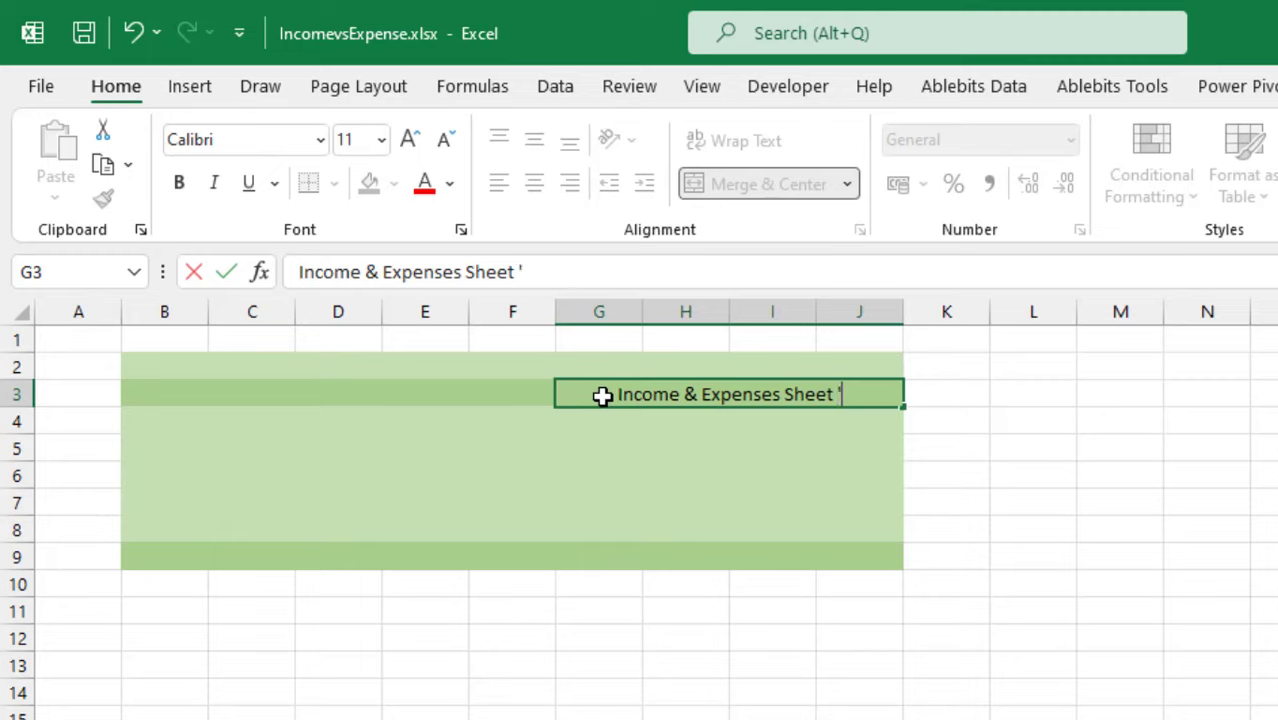
type("Jan")
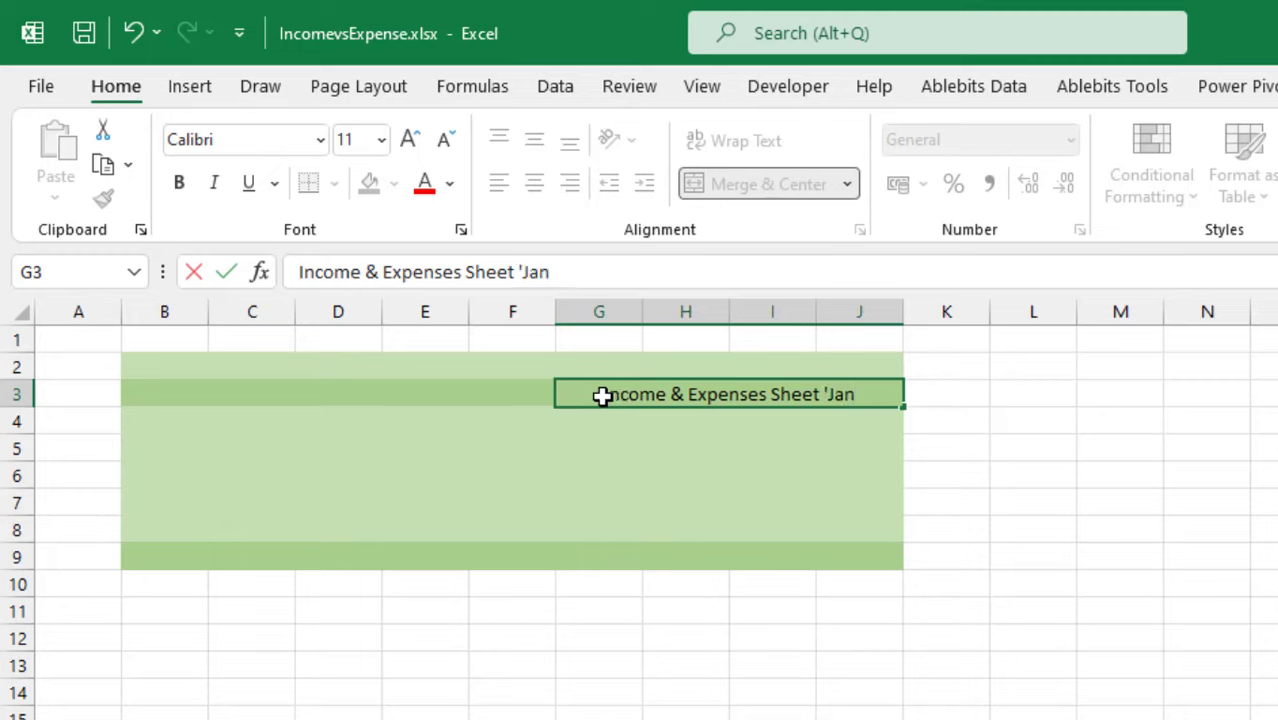
key("BackSpace")
key("BackSpace")
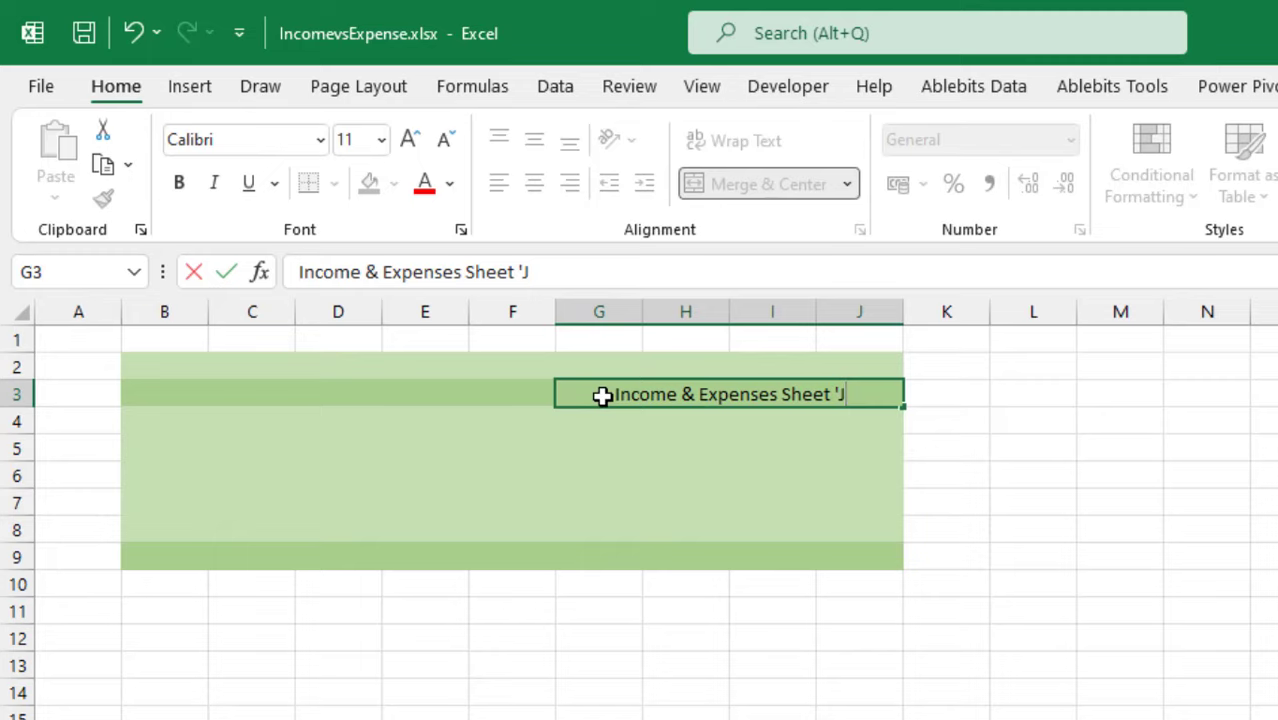
key("BackSpace")
key("BackSpace")
key("BackSpace")
key("BackSpace")
type("t Jan")
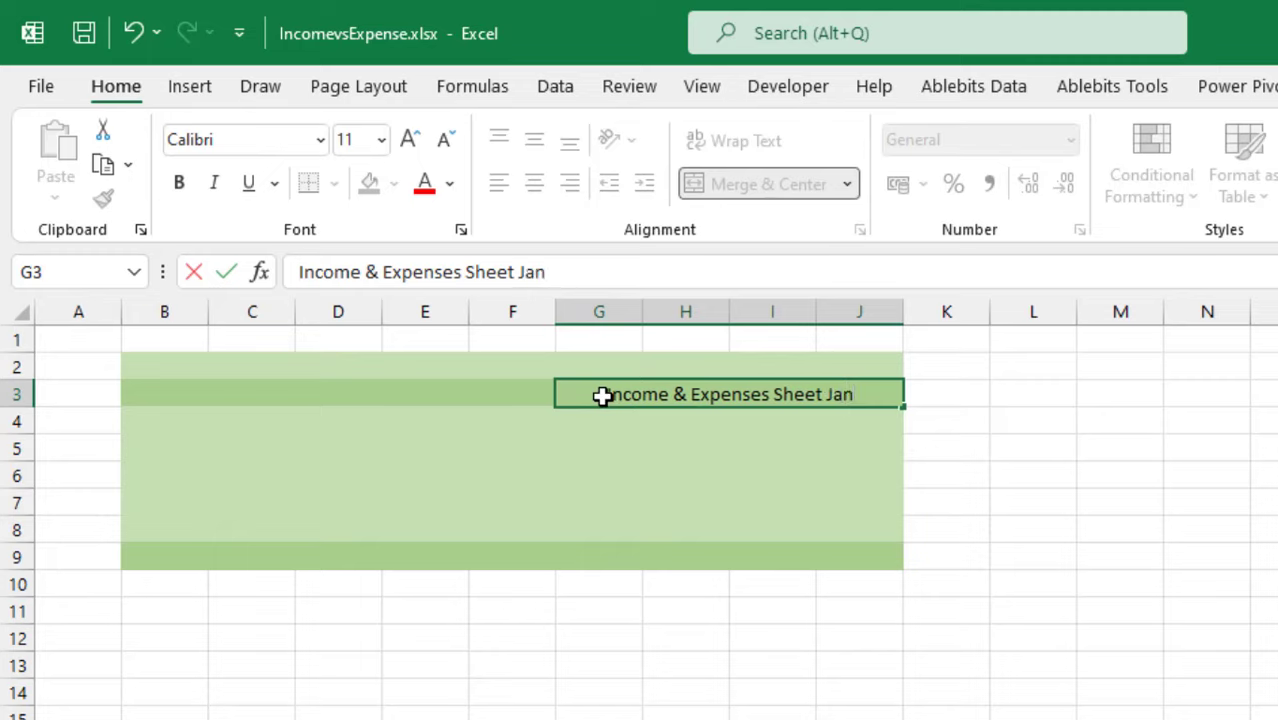
type("'22")
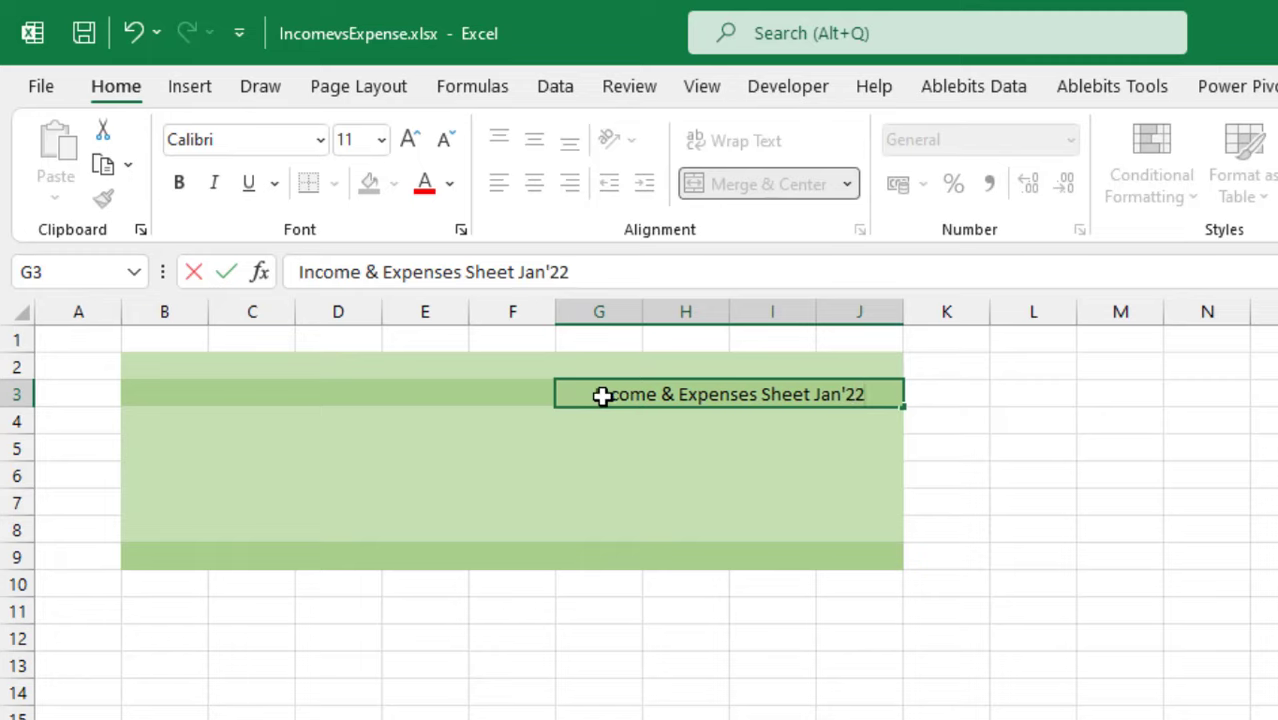
Enter the company name "Imind Training Solutions" in cell B3
left_click(200, 393)
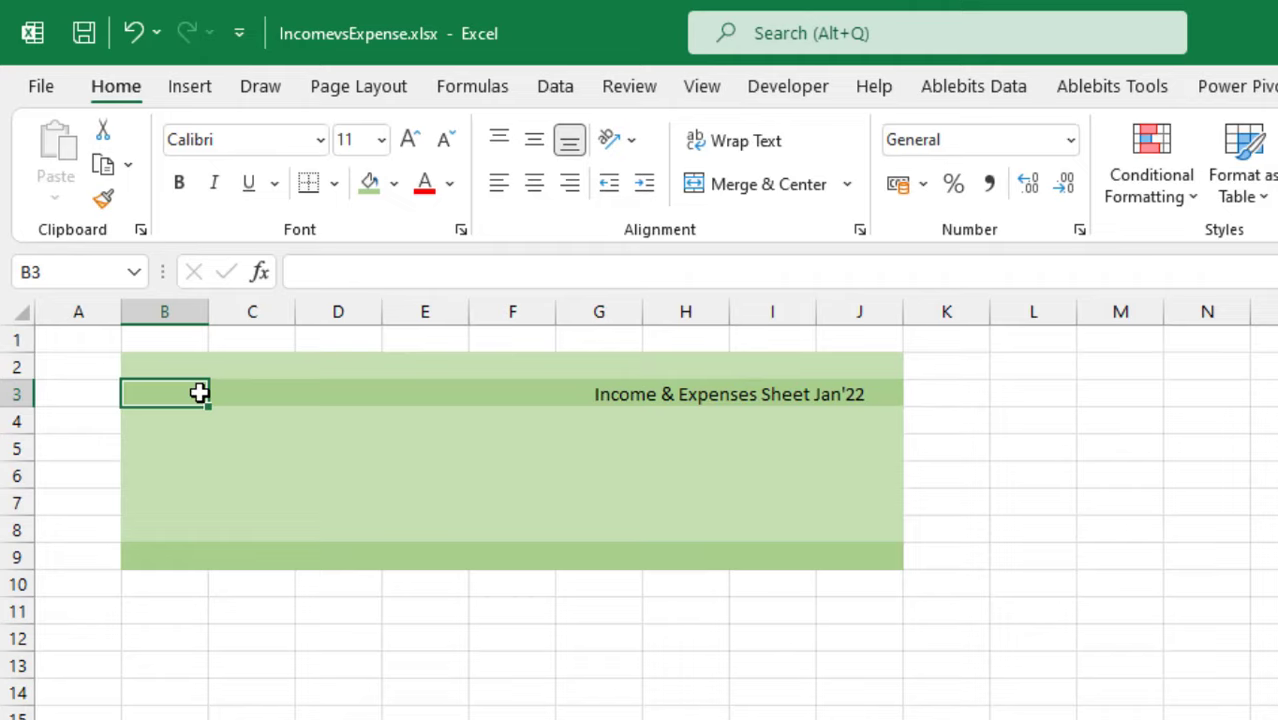
type("Imind")
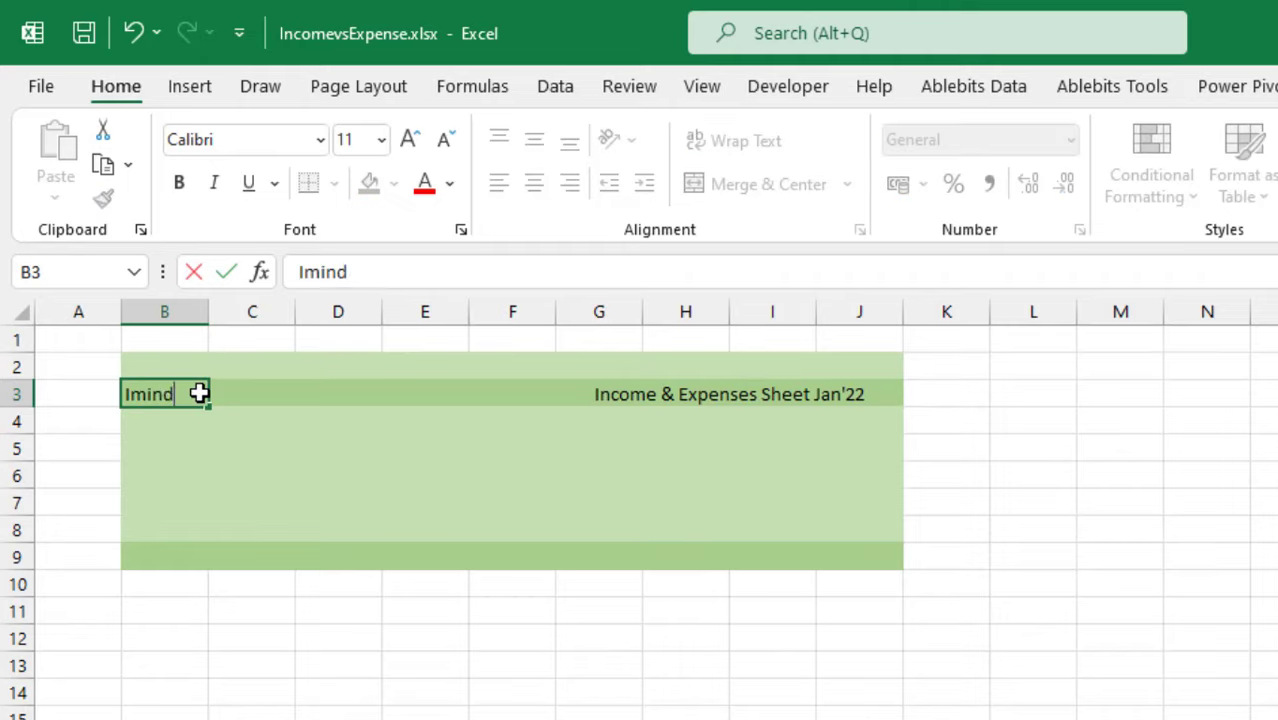
type(" Training")
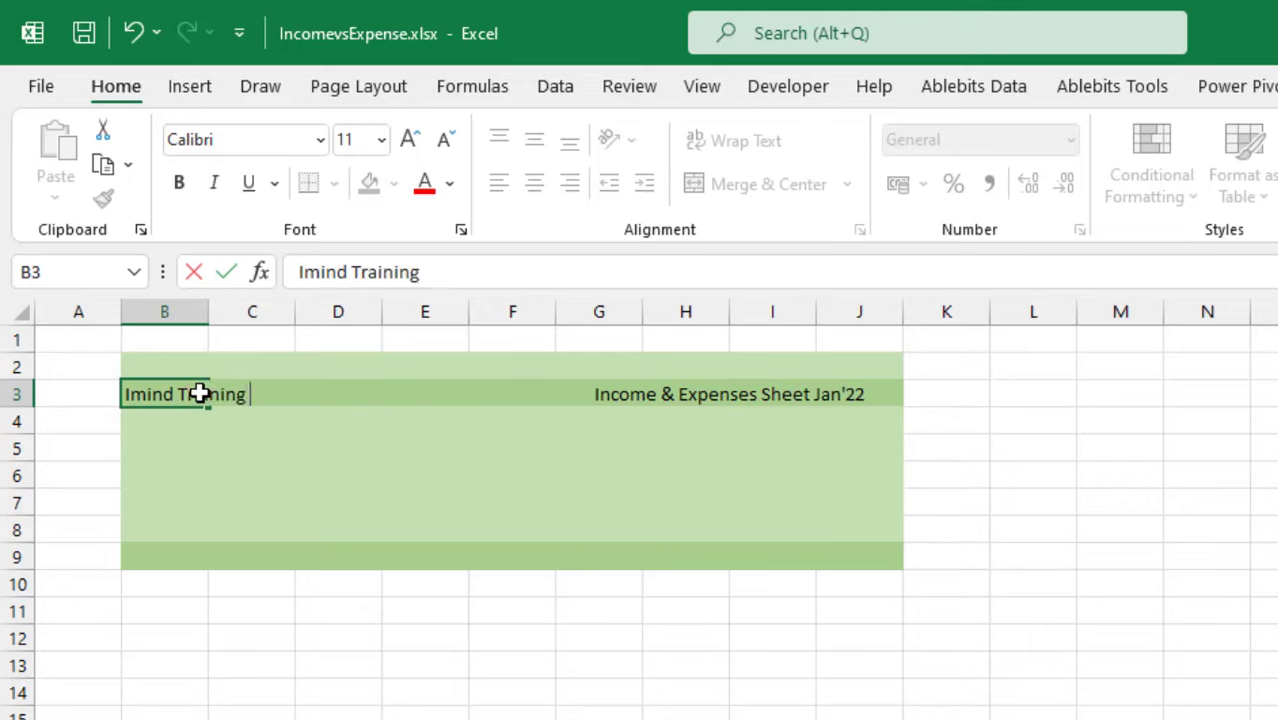
type(" Solu")
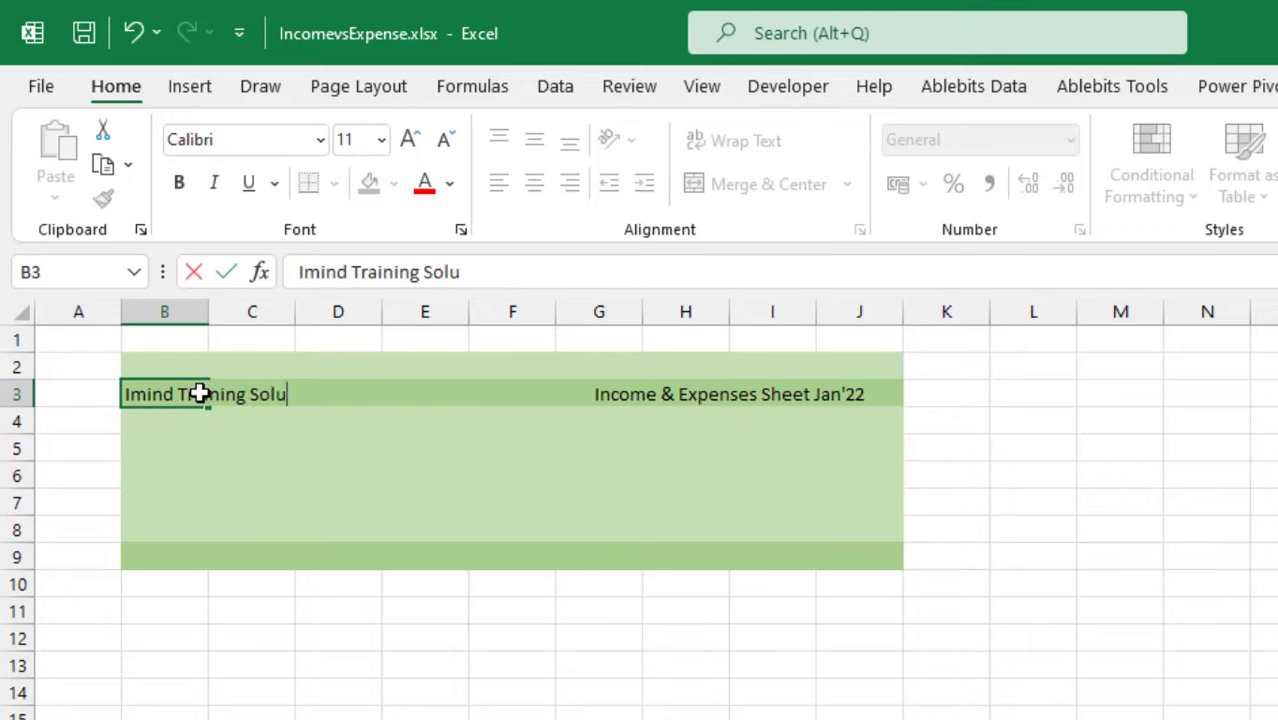
type("tions")
left_click(237, 419)
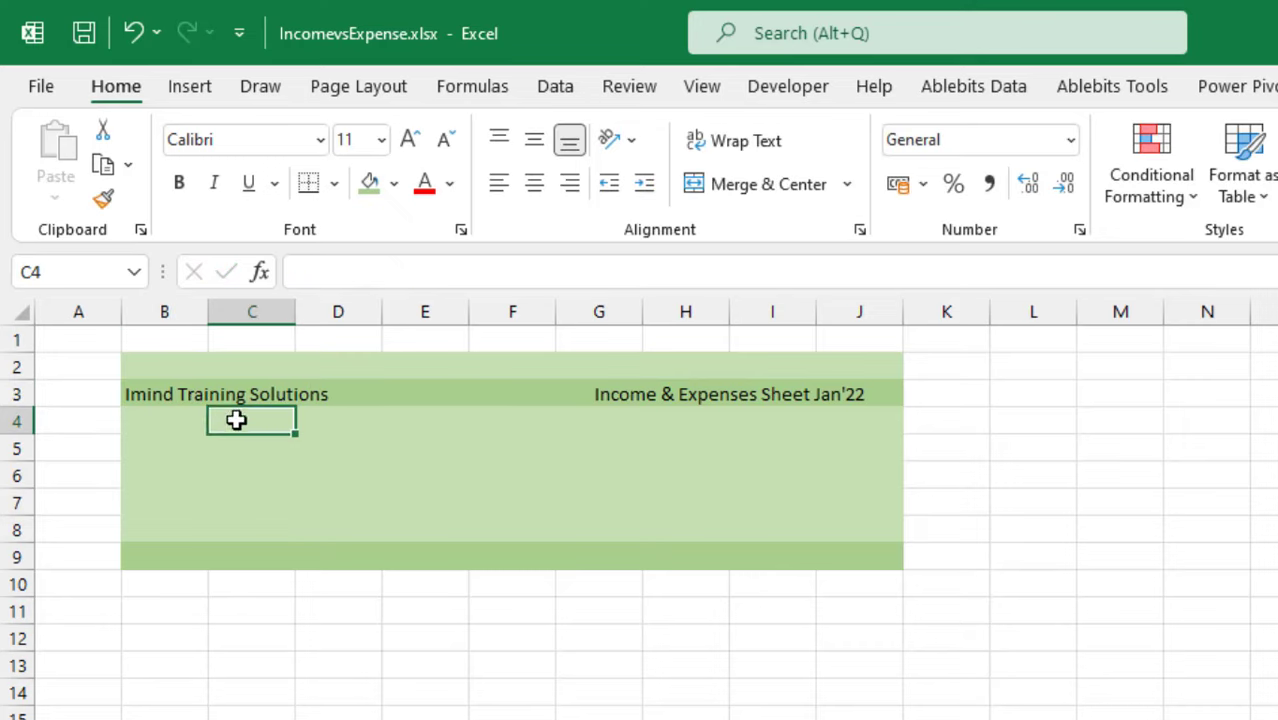
Make the company name in B3 bold and increase its font size to 12
left_click(142, 398)
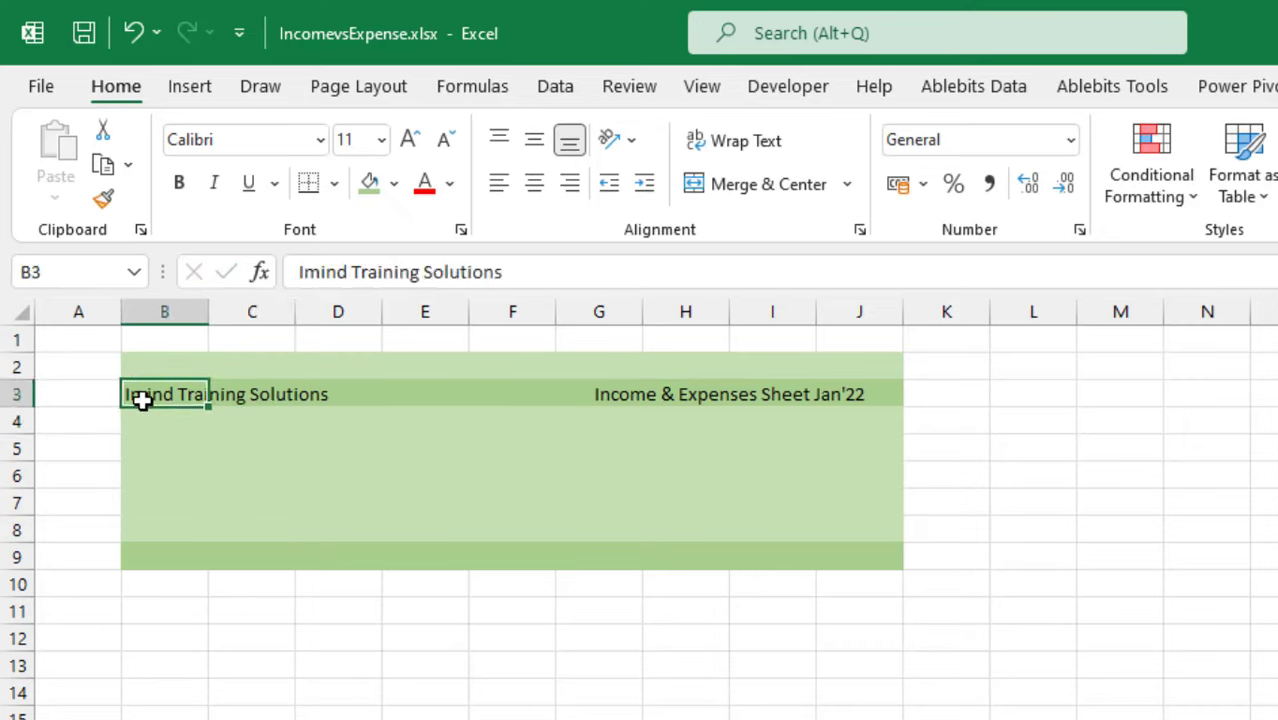
left_click(182, 183)
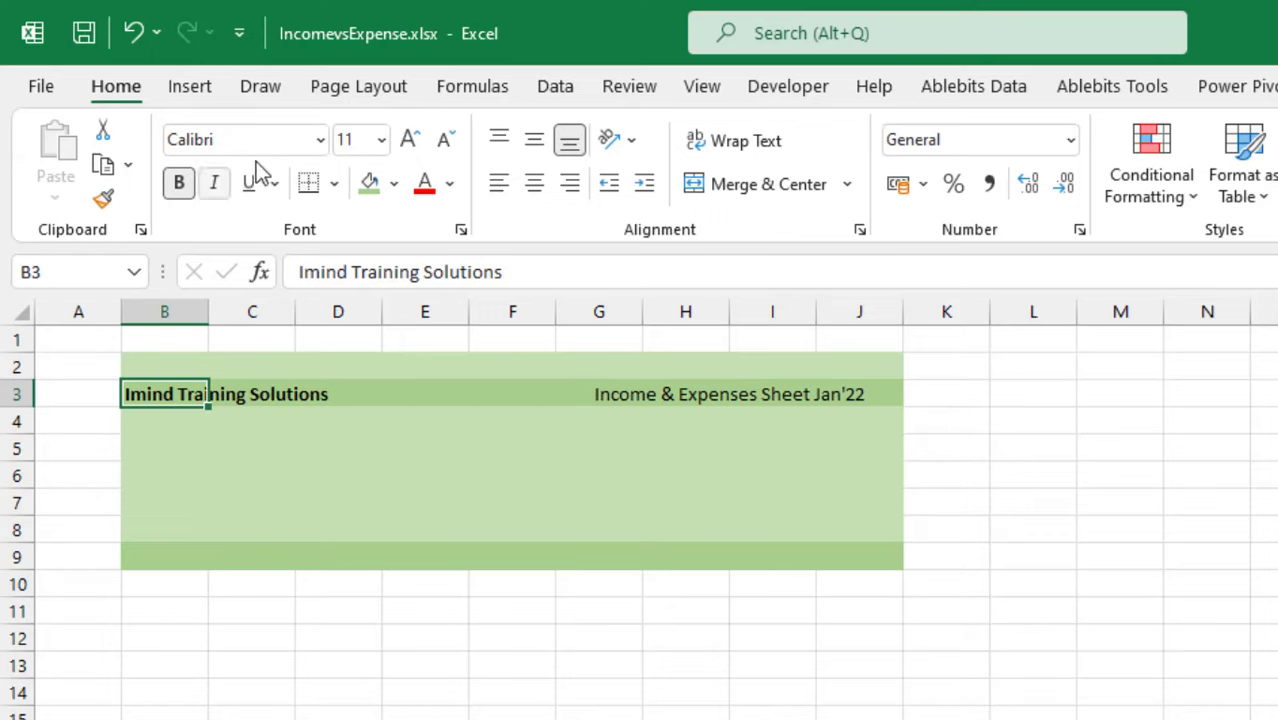
left_click(411, 141)
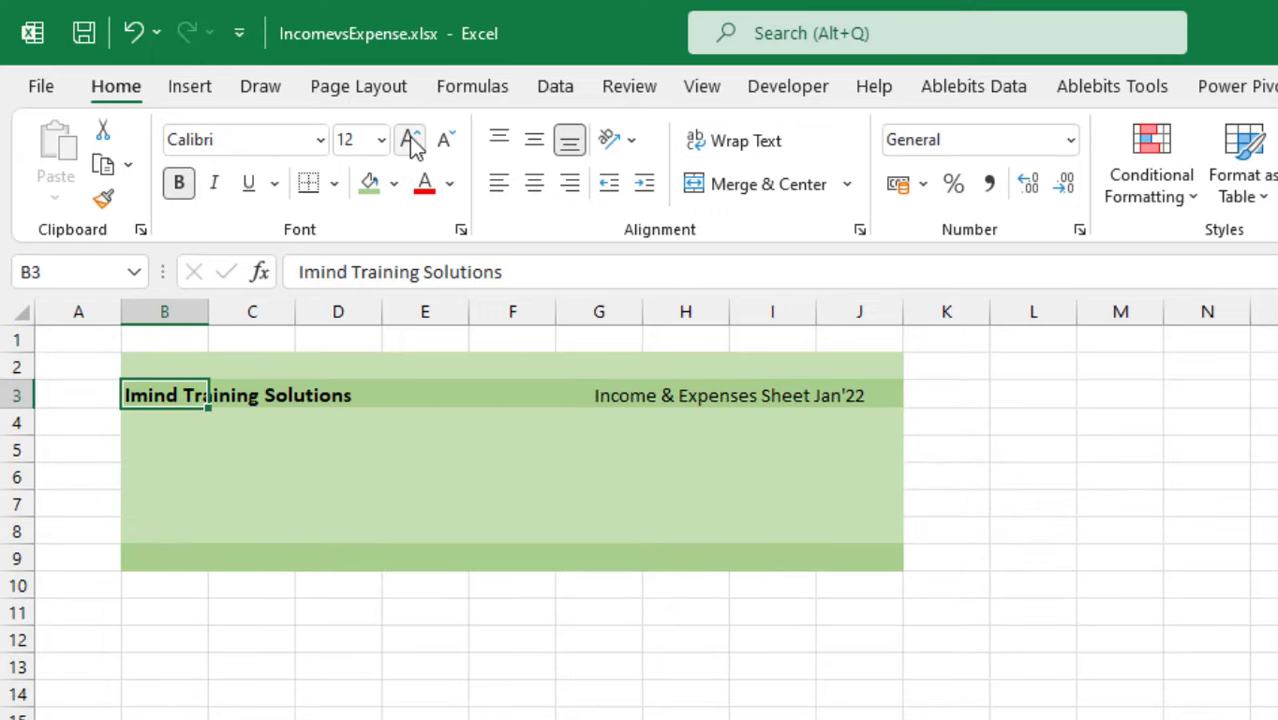
Make the sheet title in the merged cell G3 bold and set its font size to 20
left_click(602, 396)
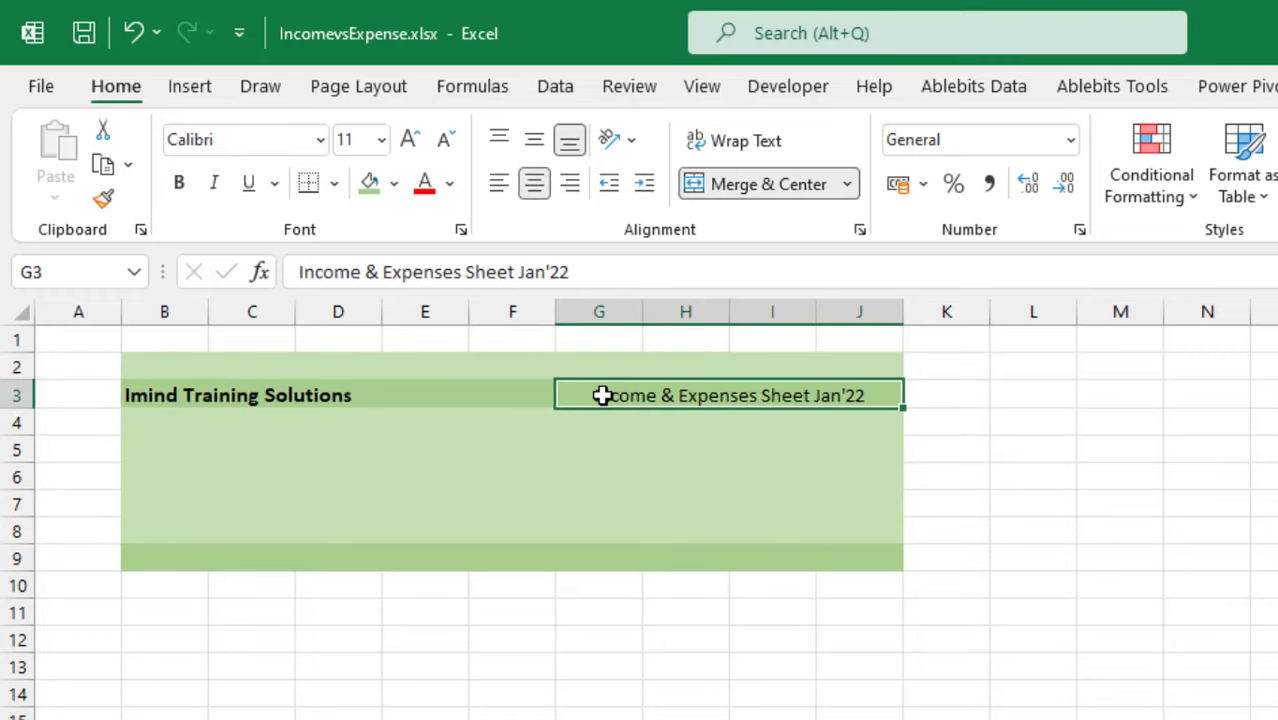
left_click(189, 195)
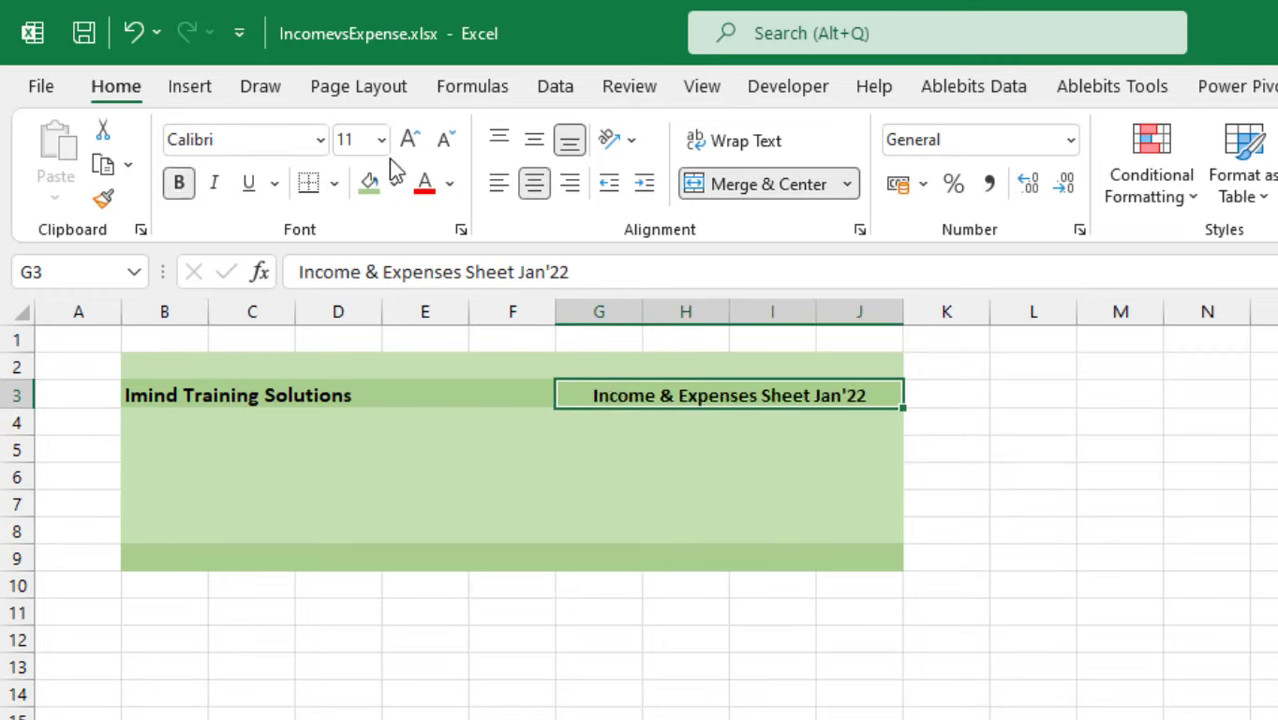
left_click(382, 146)
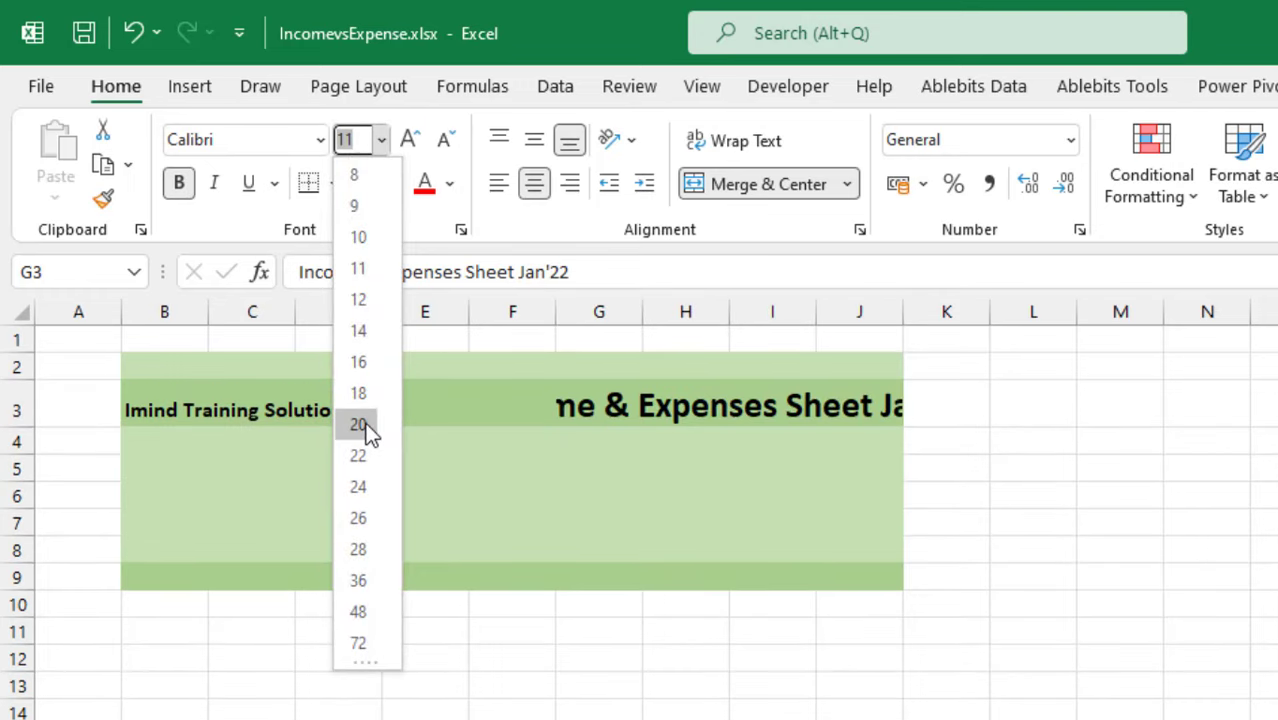
left_click(358, 425)
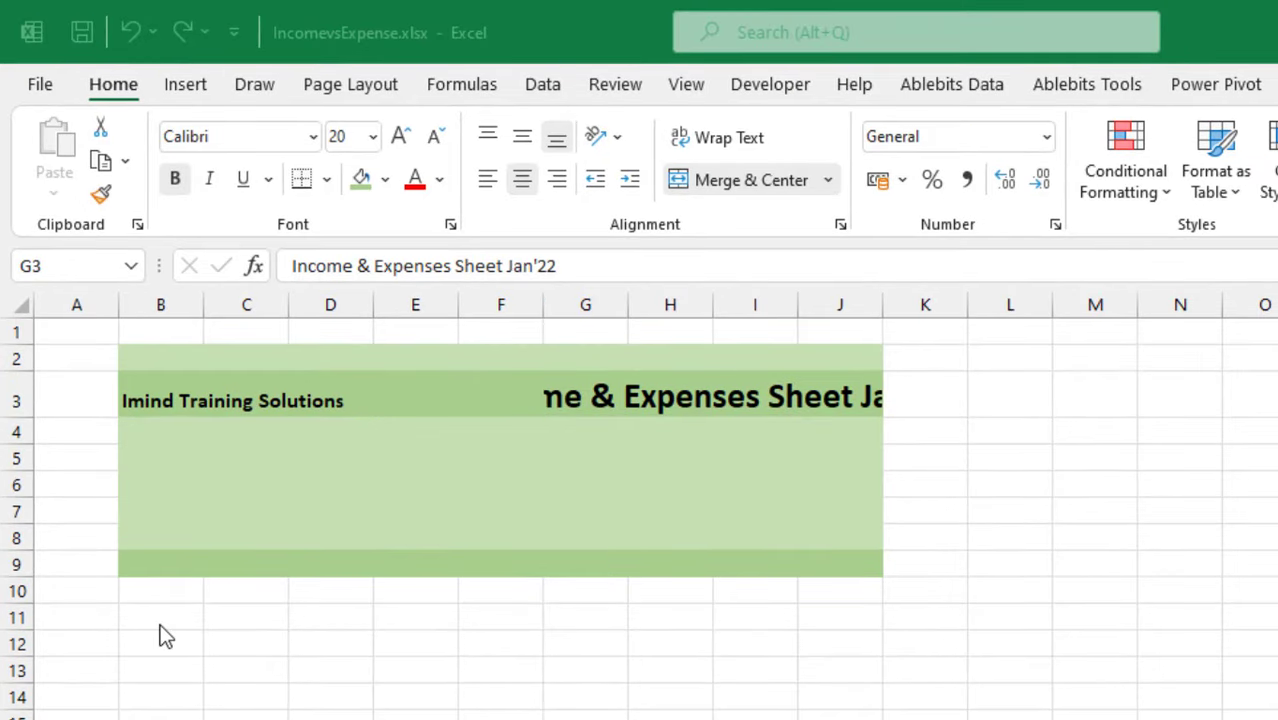
Enter the column headers "S.No", "Date", "Particulars" and "Amount" in cells B11 to E11
left_click(160, 623)
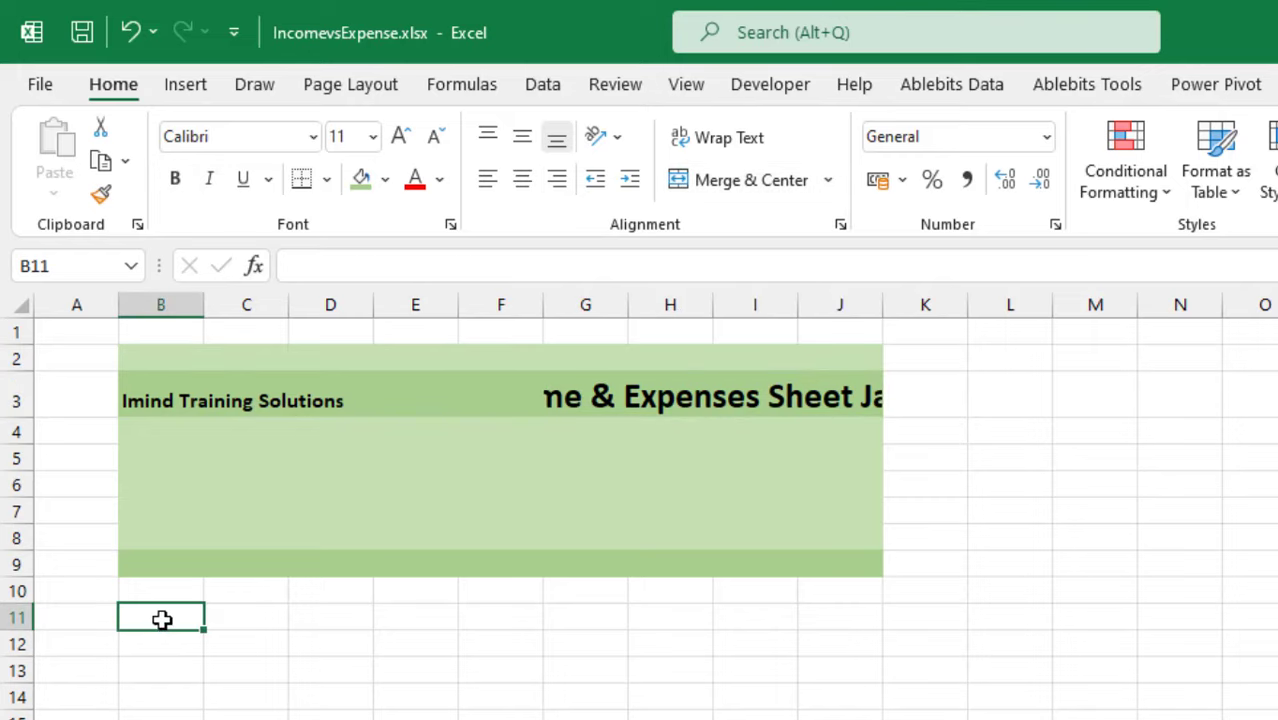
type("S.")
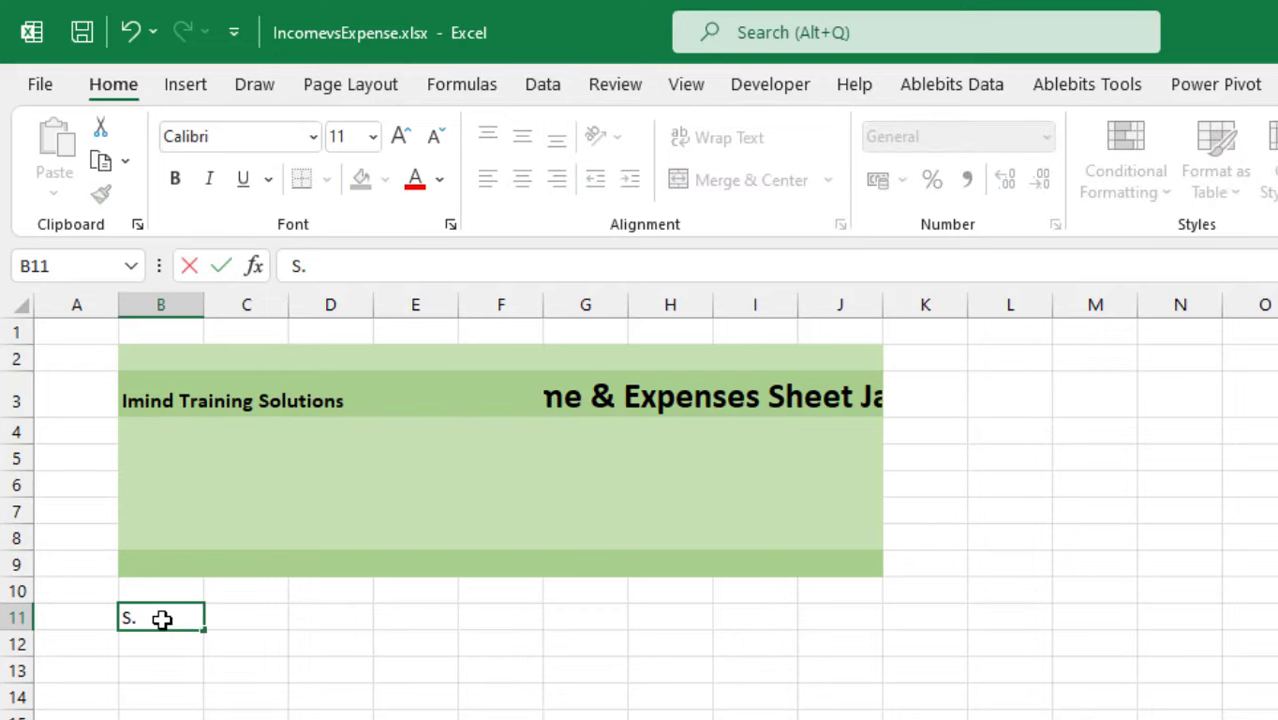
type("No")
key("Tab")
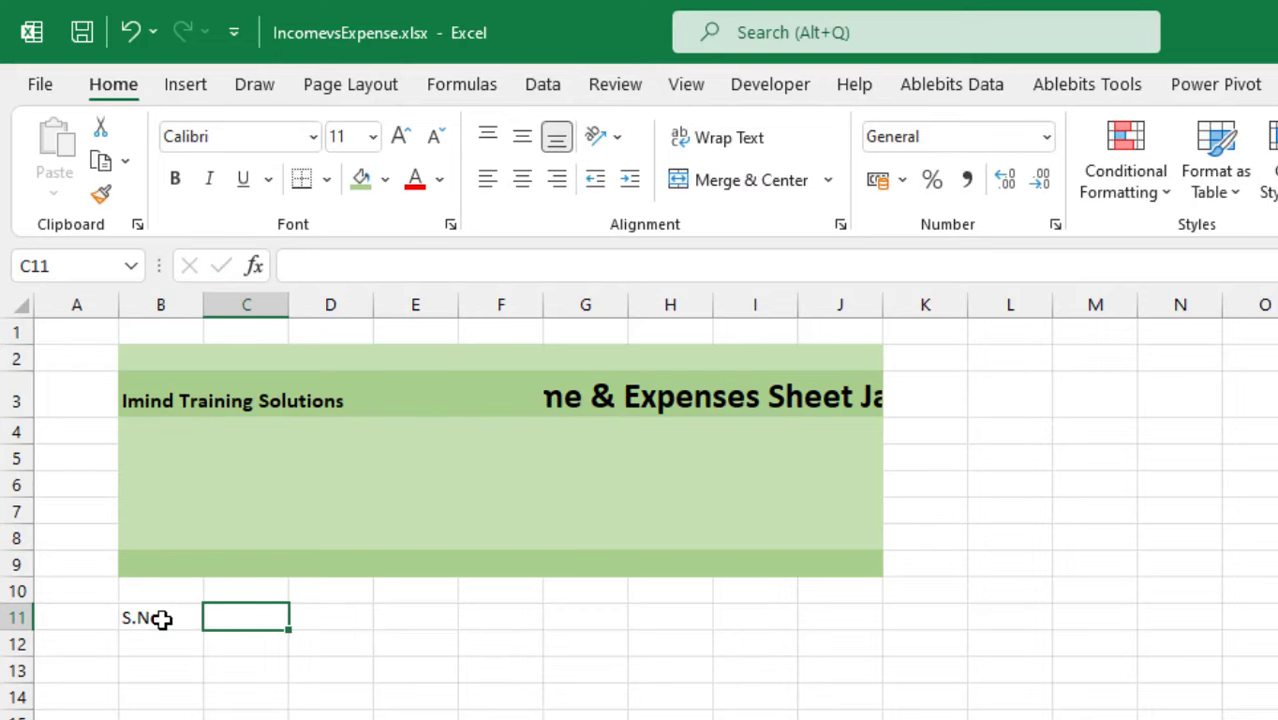
type("Date")
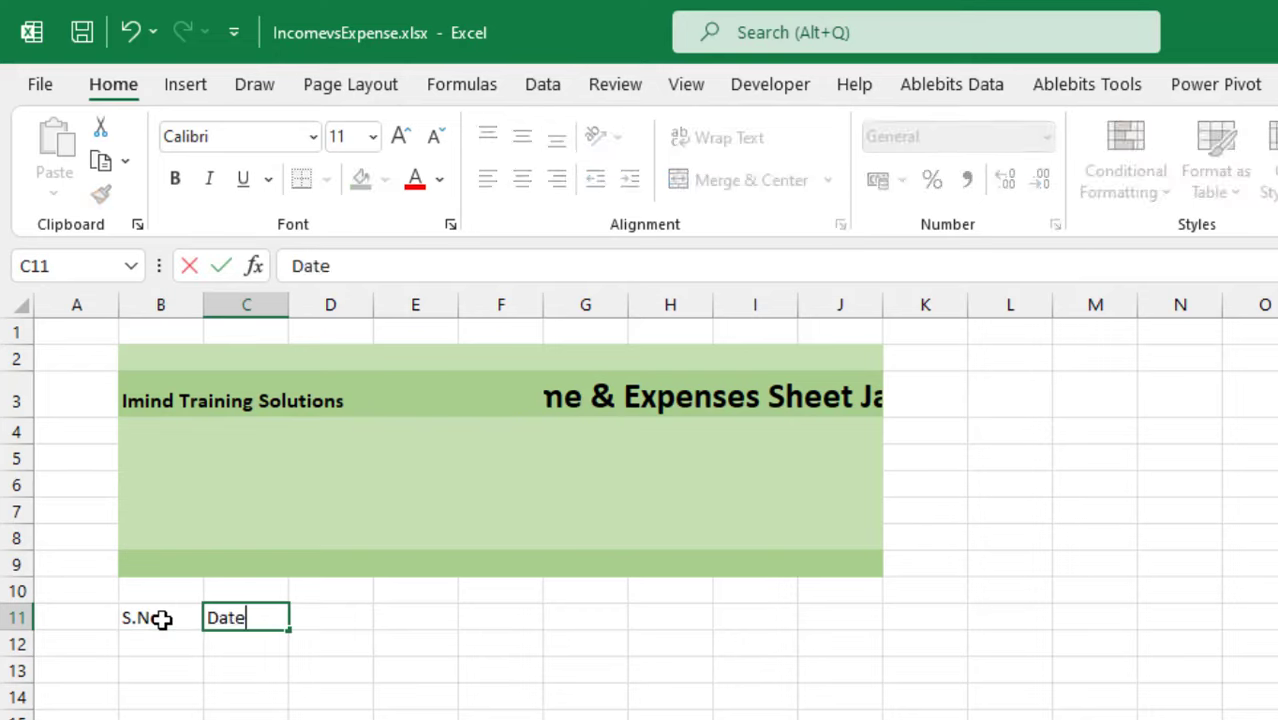
key("Tab")
type("Pae")
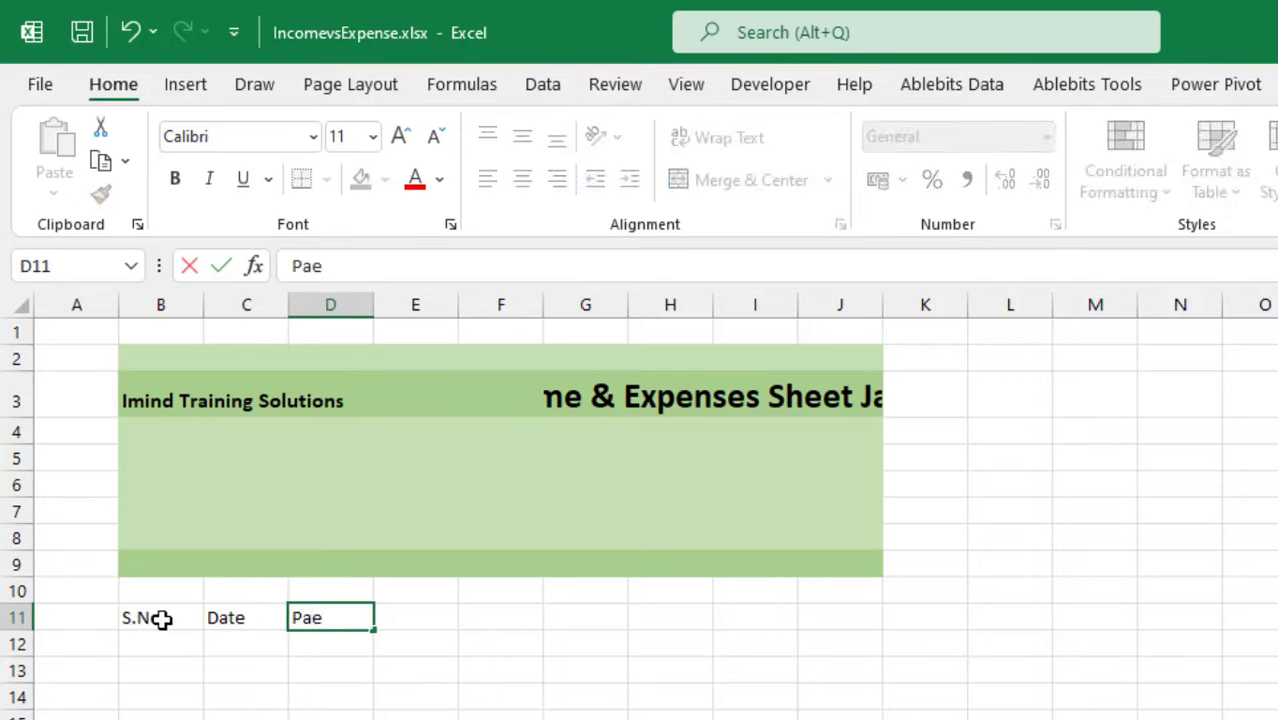
key("BackSpace")
key("BackSpace")
type("articulars")
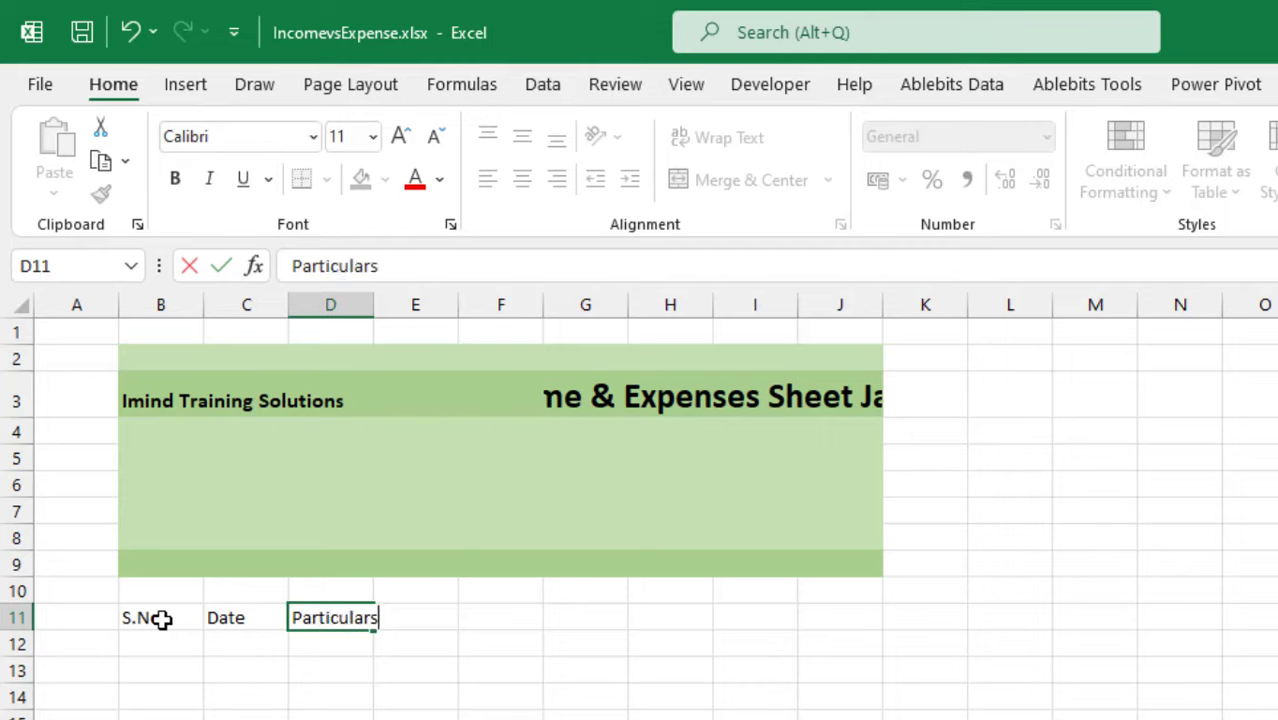
key("ctrl+Return")
key("Tab")
type("A")
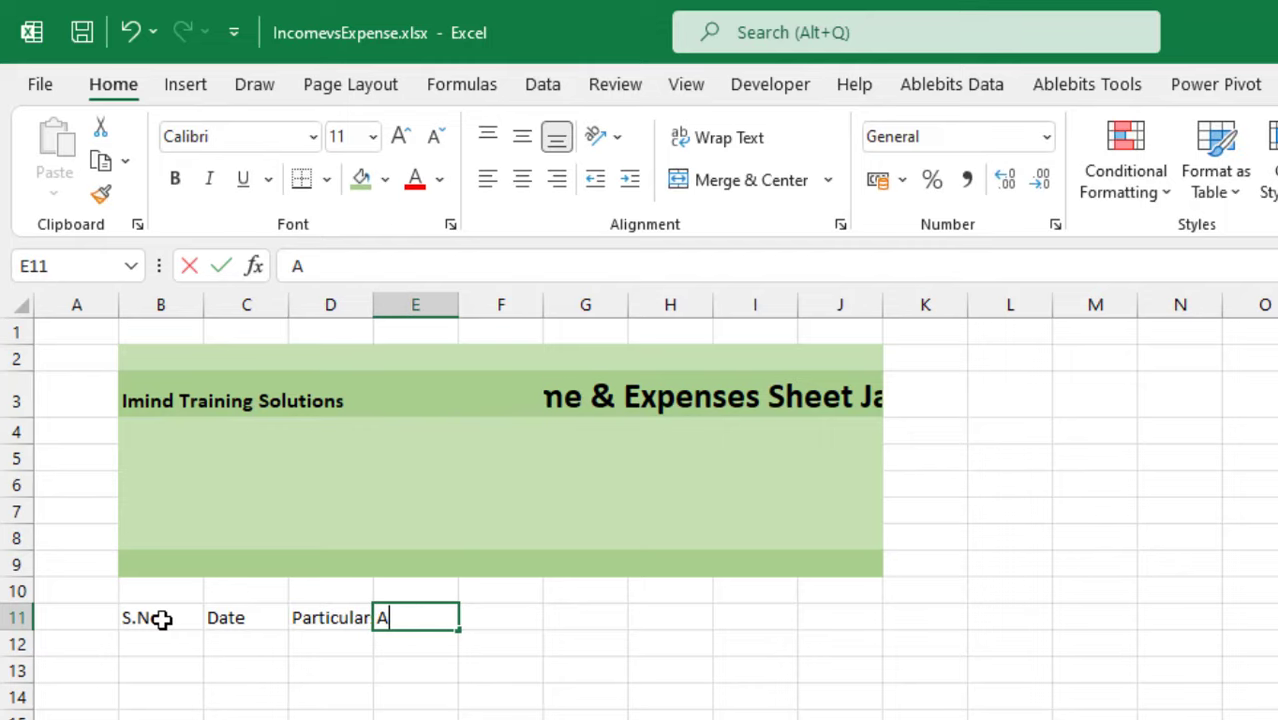
type("mount")
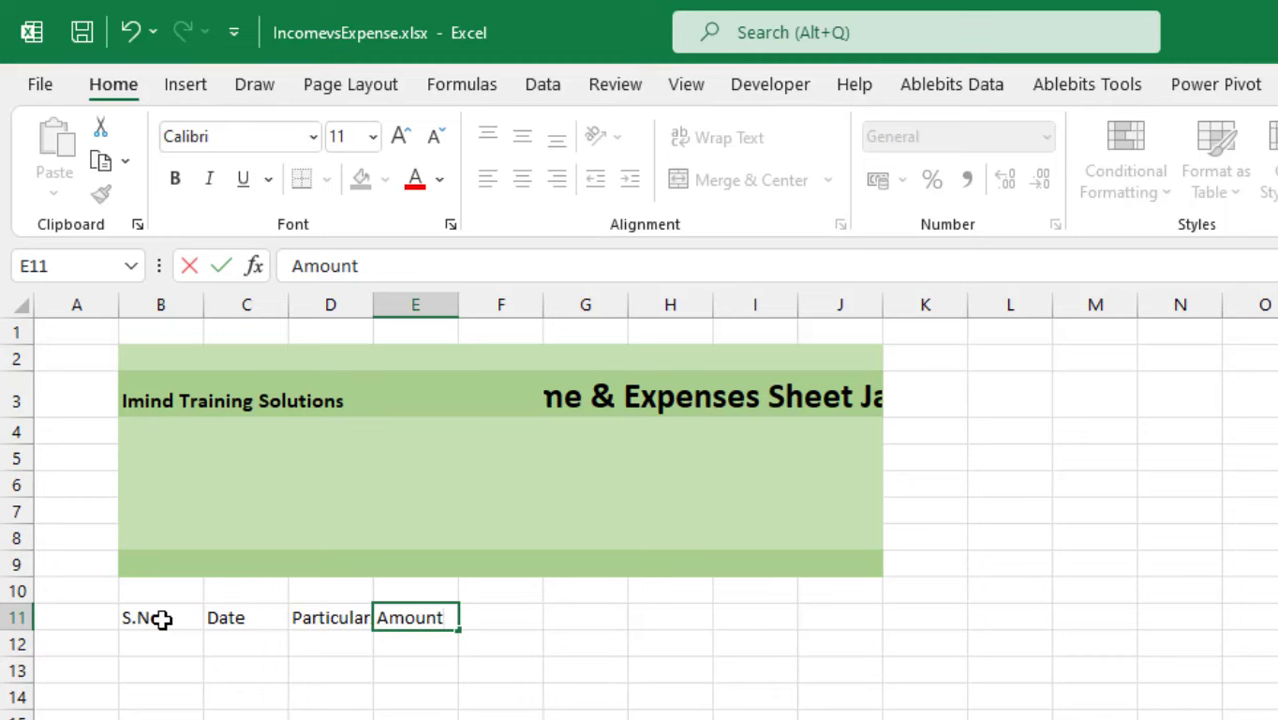
key("Return")
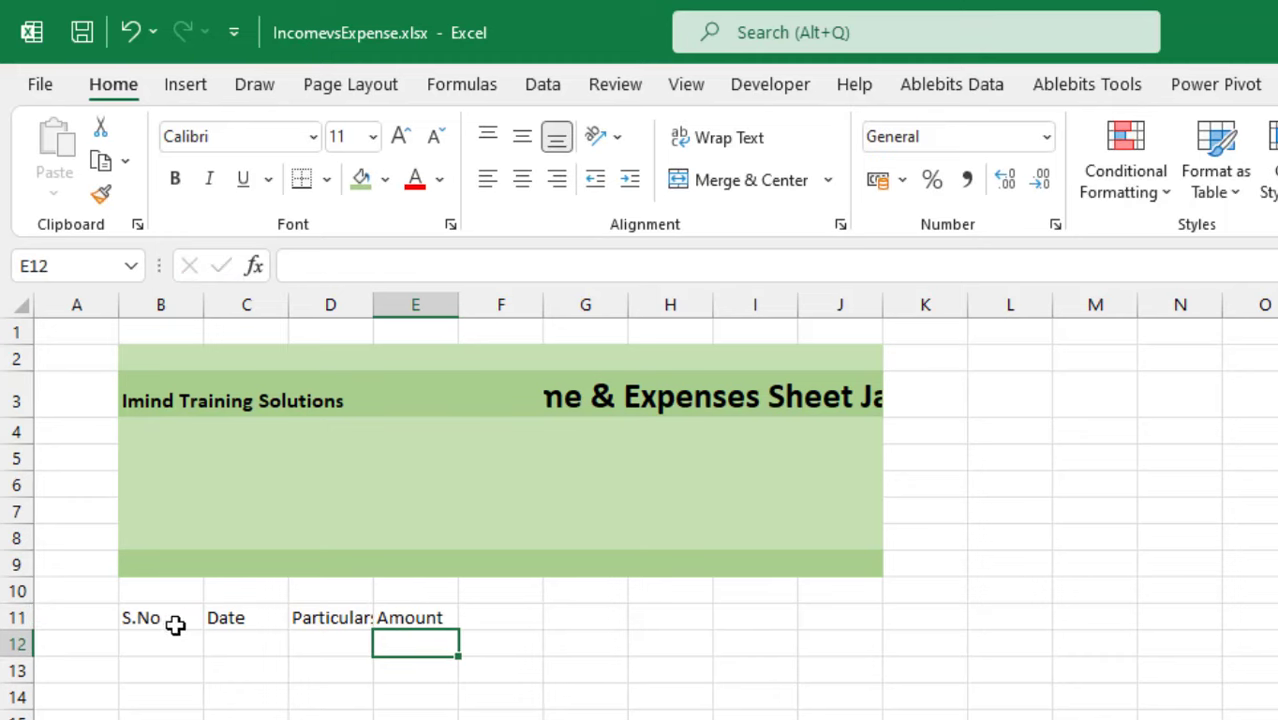
Copy the column headers in B11:E11 to G11:J11 for the second entry table
left_click(160, 617)
left_click_drag(205, 622, 415, 618)
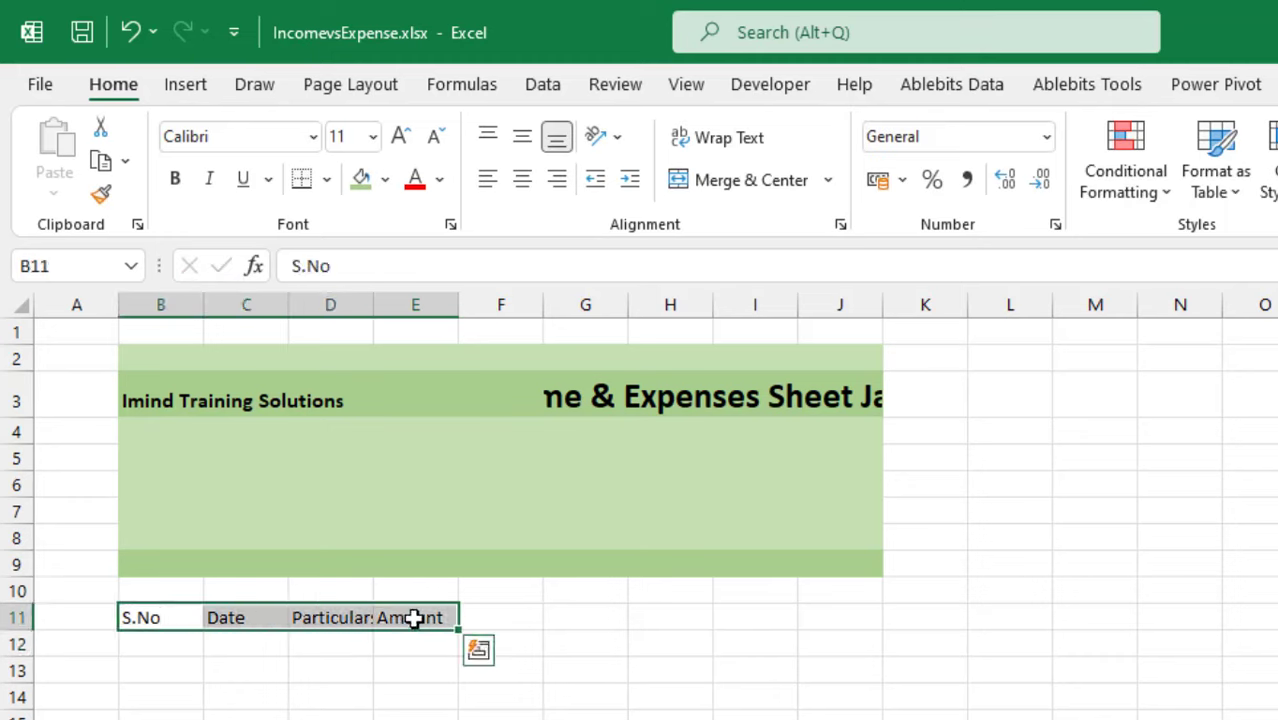
key("ctrl+c")
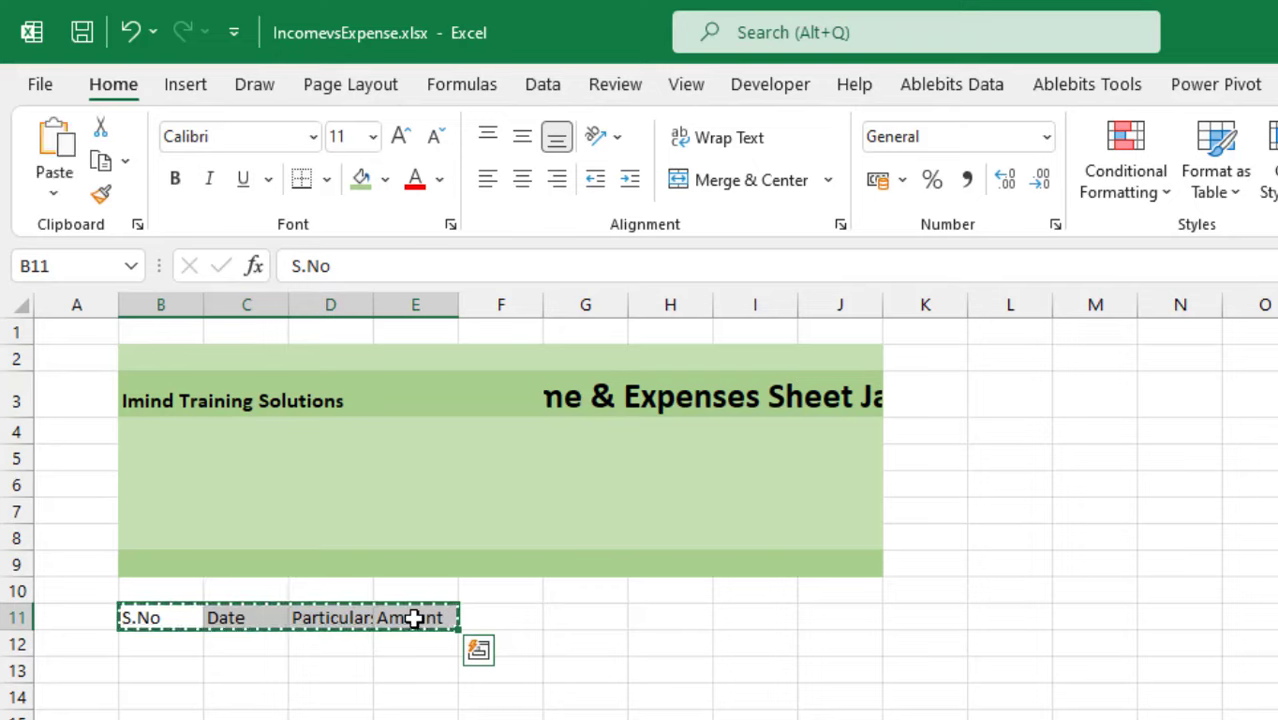
left_click(568, 620)
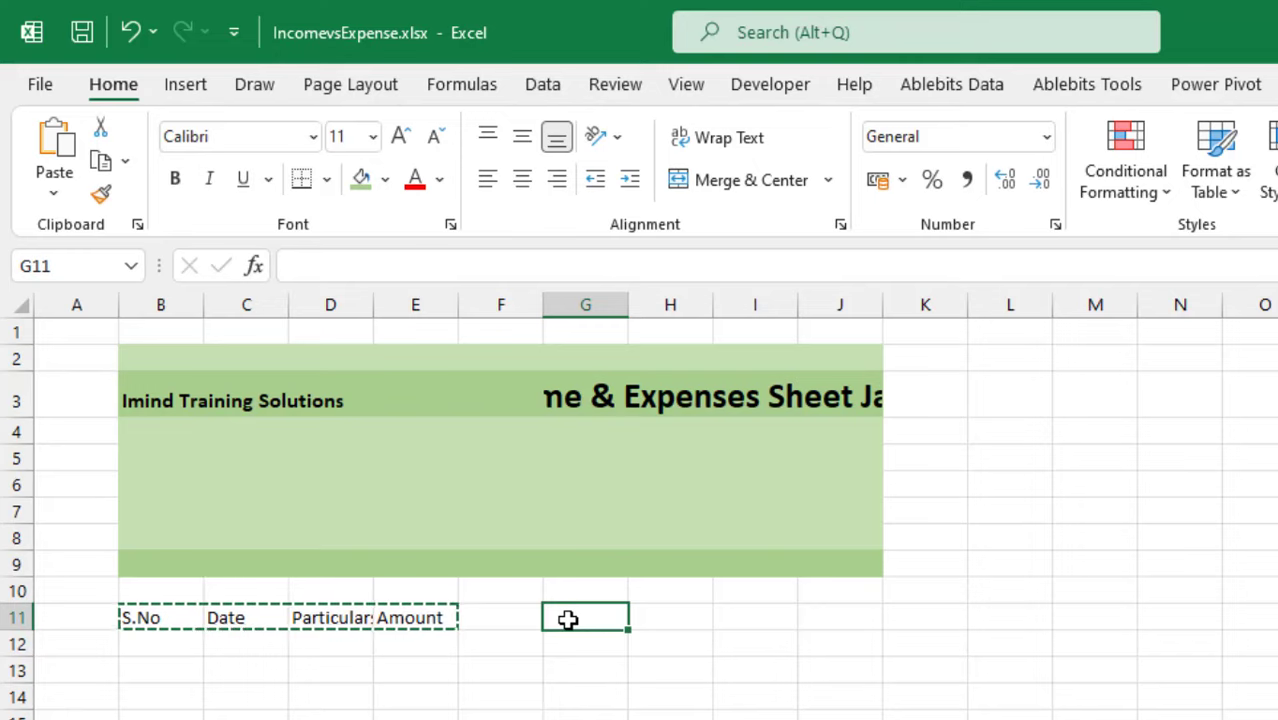
key("ctrl+v")
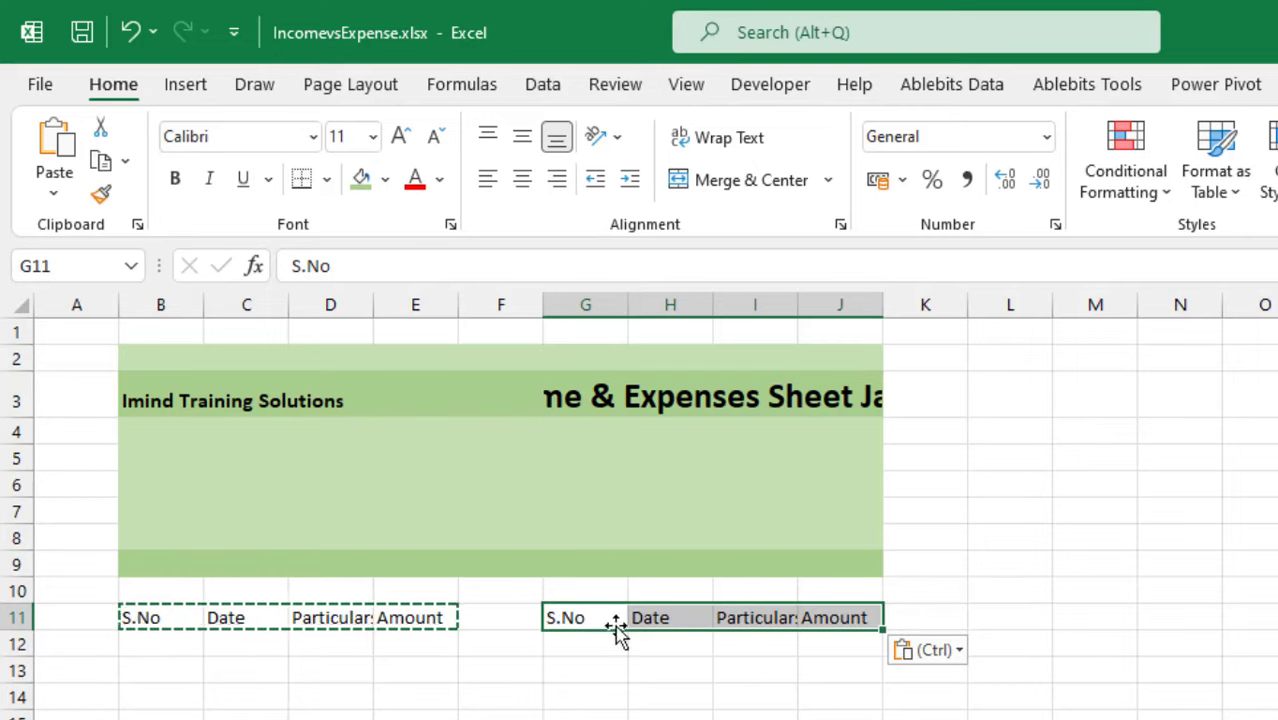
Make both sets of column headers in row 11 bold, in B11:E11 and G11:J11
left_click(176, 186)
left_click_drag(134, 618, 402, 614)
left_click(176, 186)
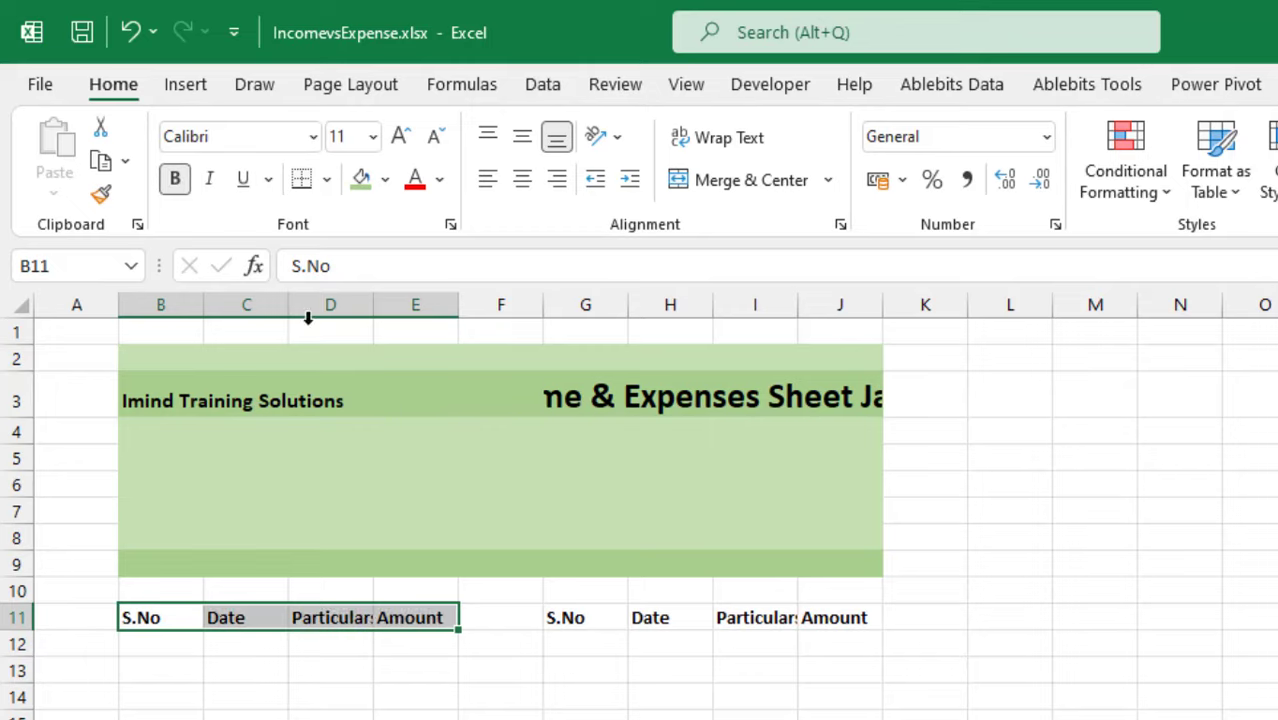
left_click(605, 708)
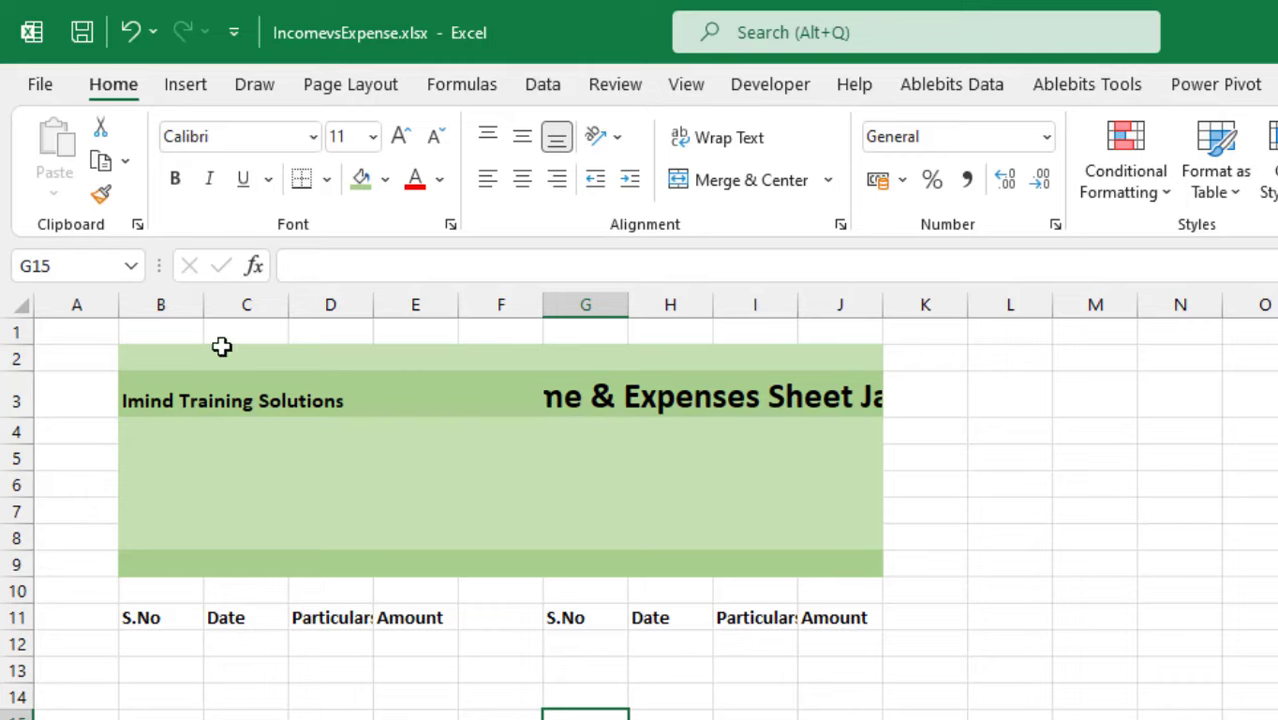
Widen both Date columns, C and H, together by the same amount
left_click(255, 304)
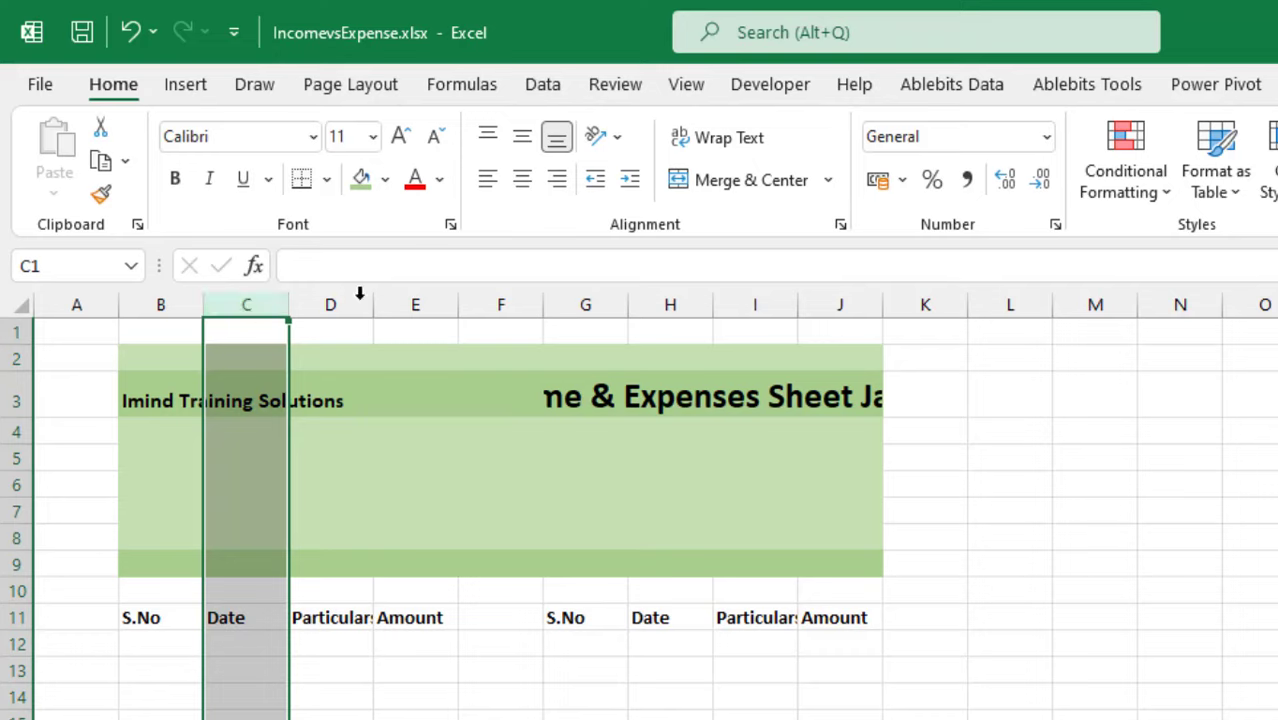
left_click(686, 302, "ctrl")
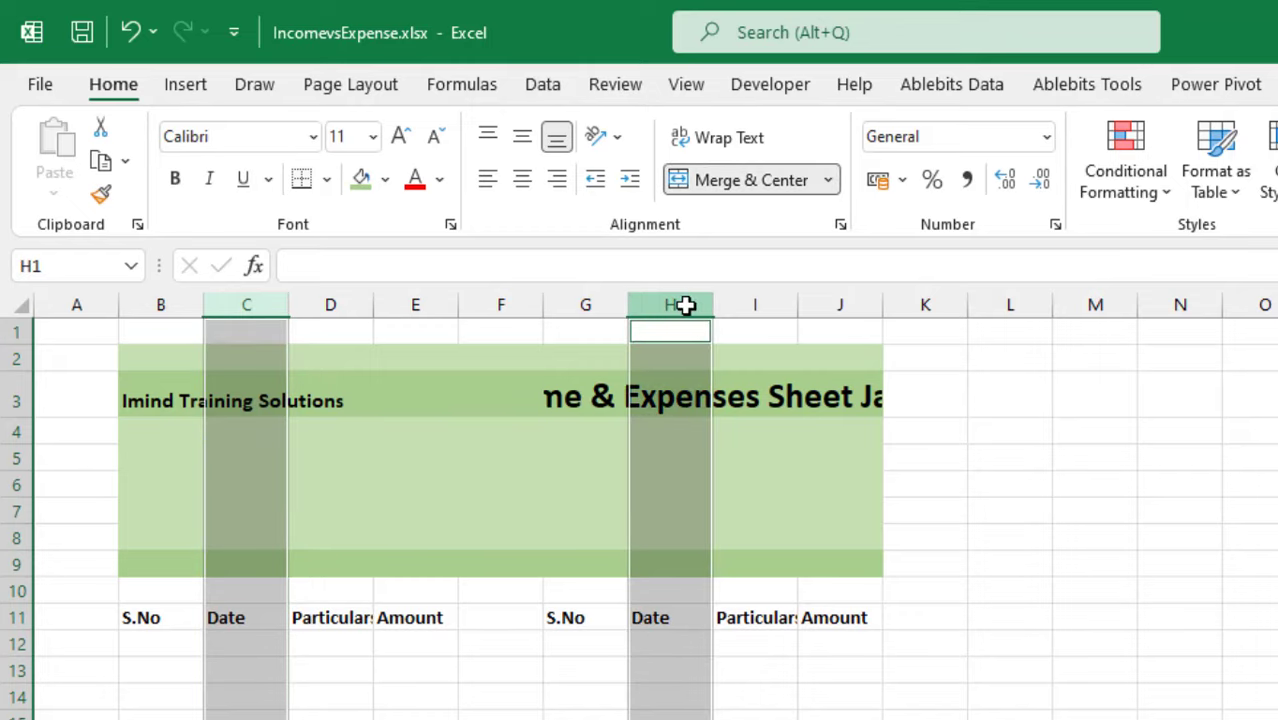
left_click_drag(710, 309, 737, 319)
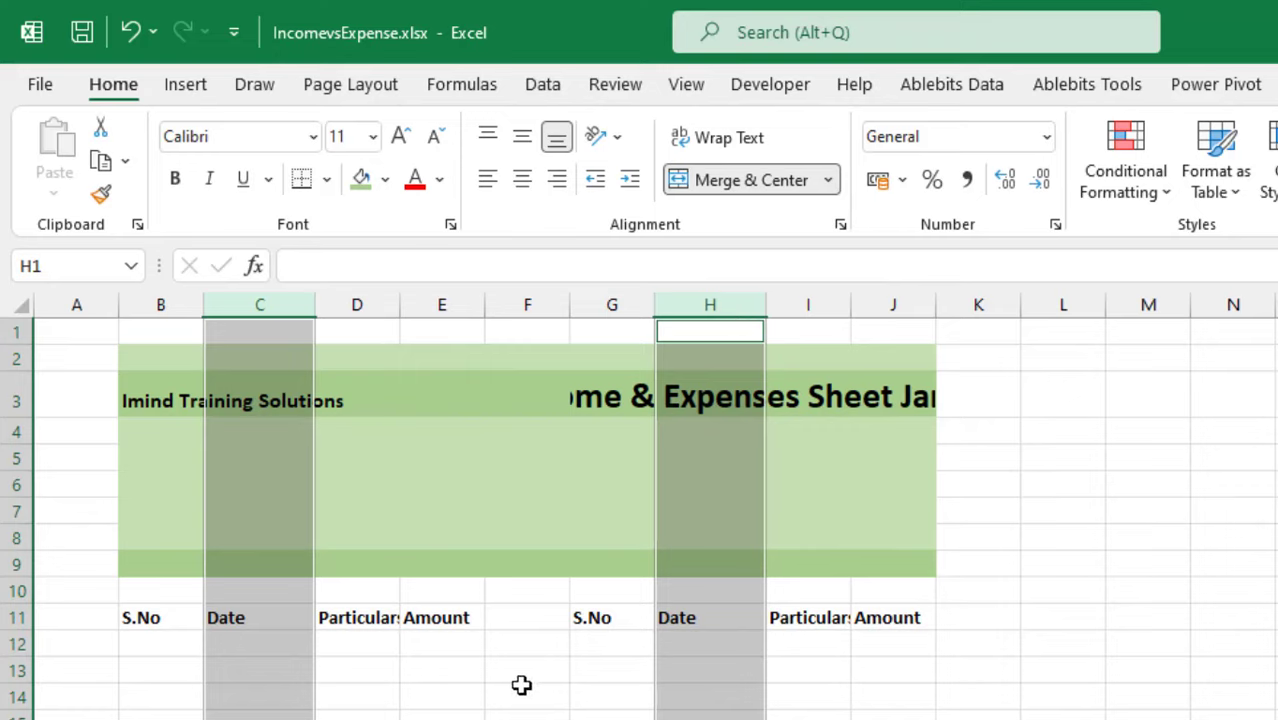
Widen both Particulars columns, D and I, together to leave ample room for descriptions
left_click(365, 303)
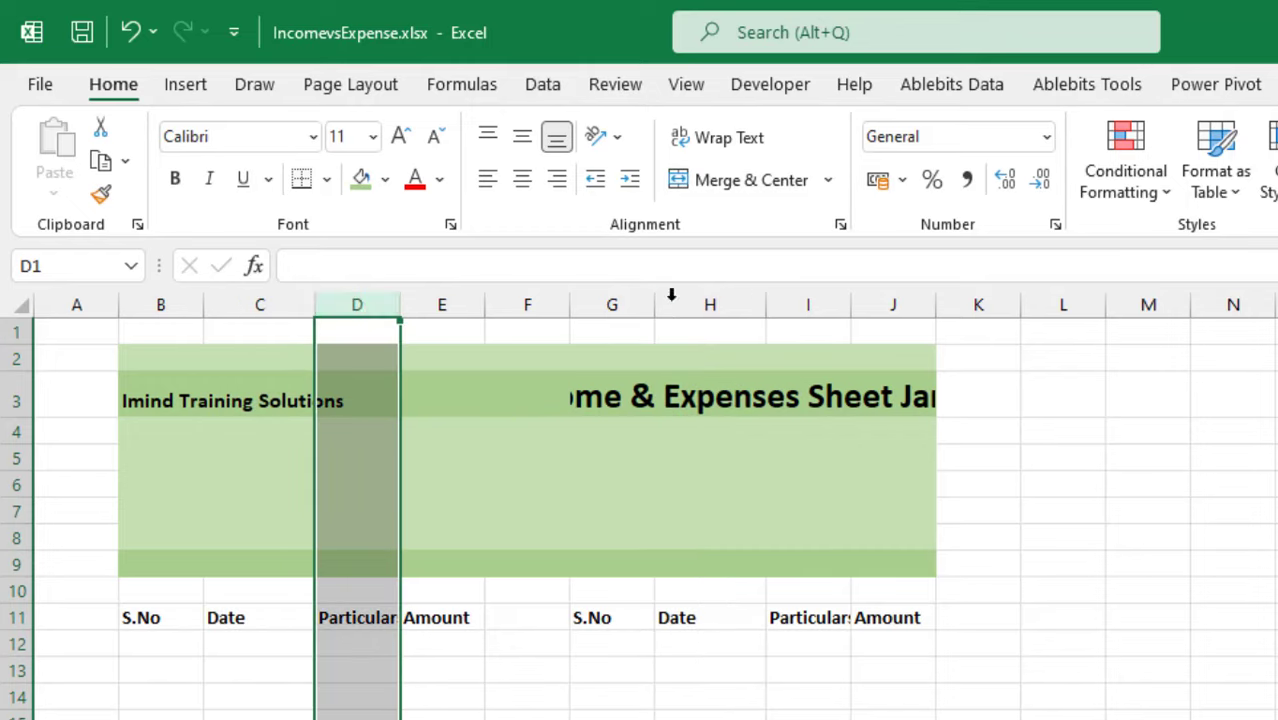
left_click(836, 303, "ctrl")
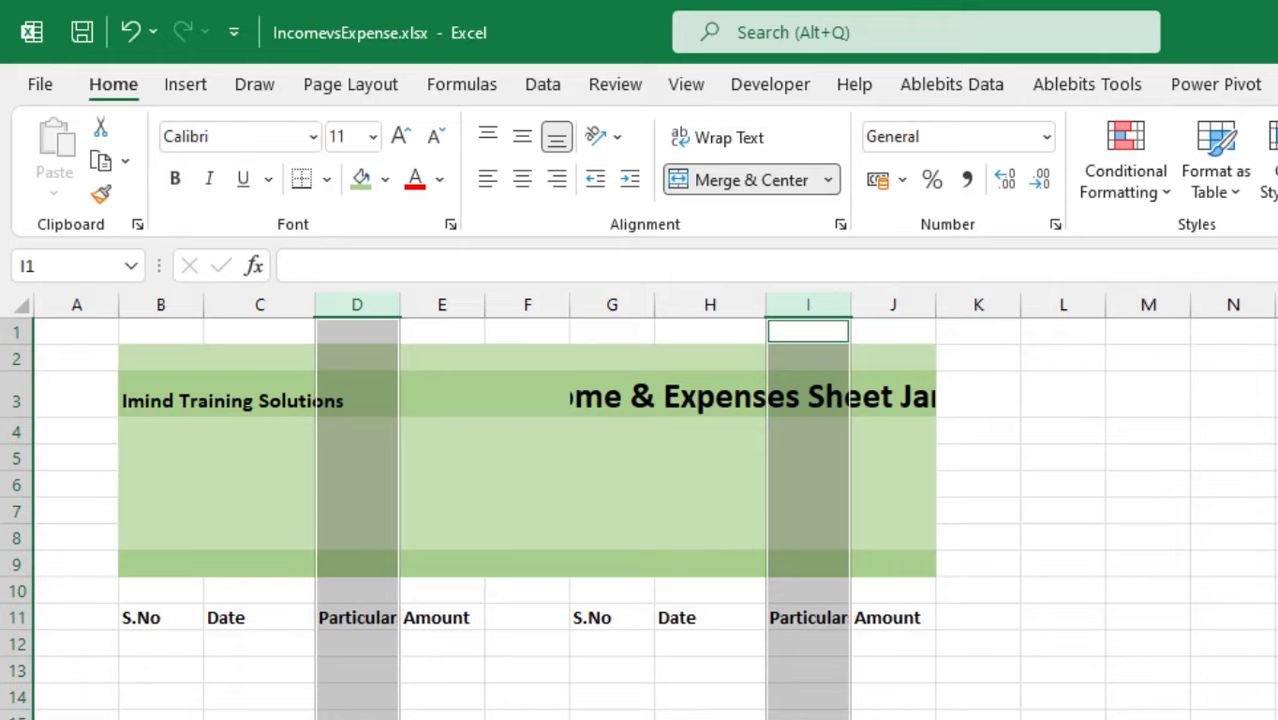
key("ctrl+1")
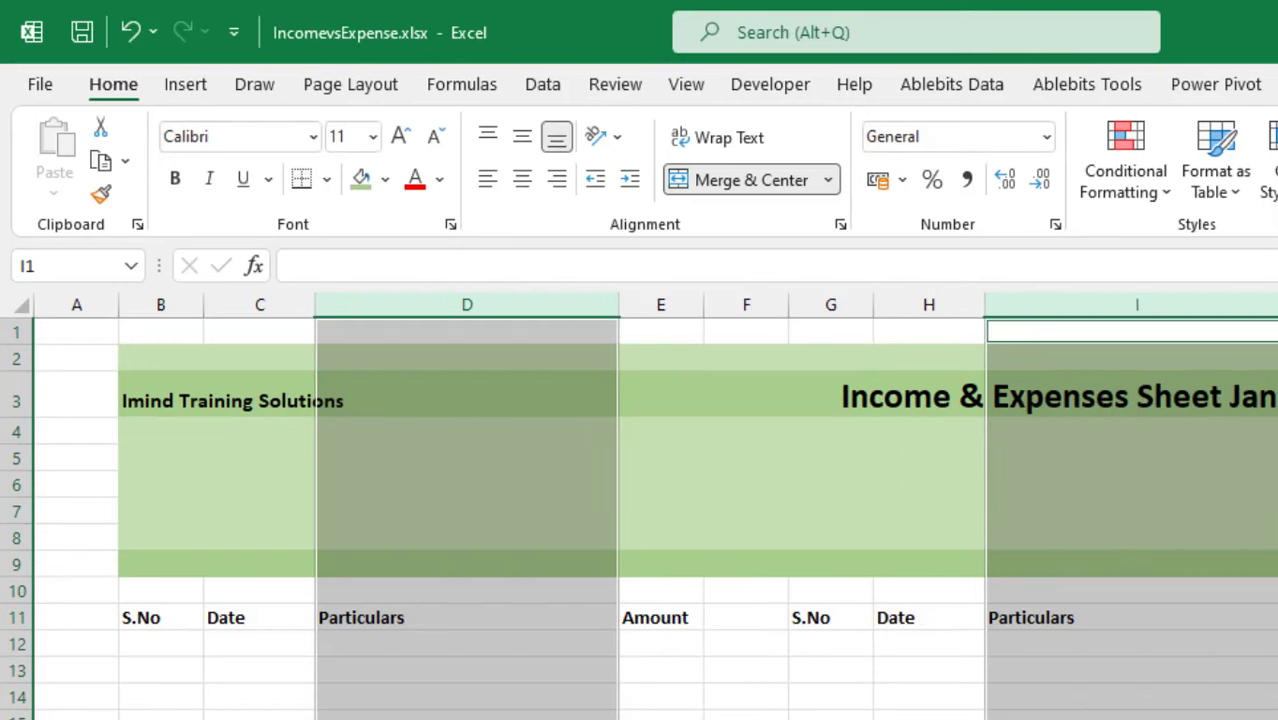
Enter the heading "Income" in B10 and merge and center it across B10:E10
left_click(164, 594)
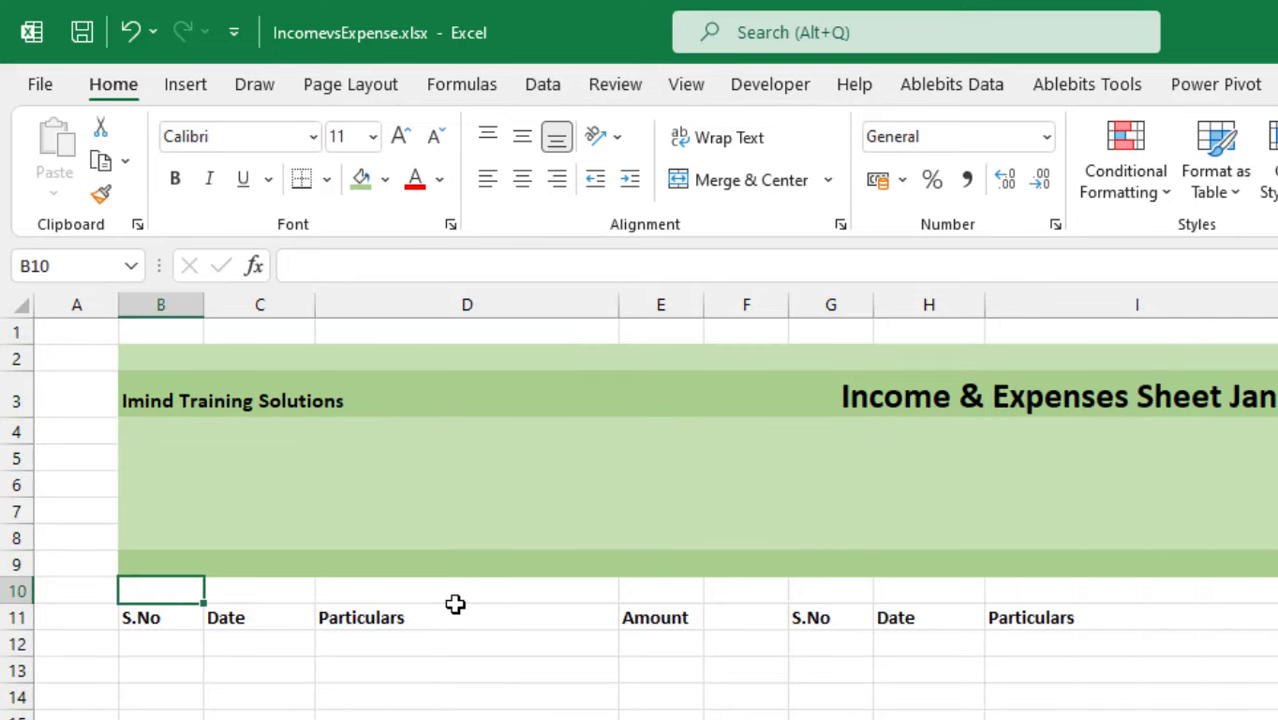
type("Income")
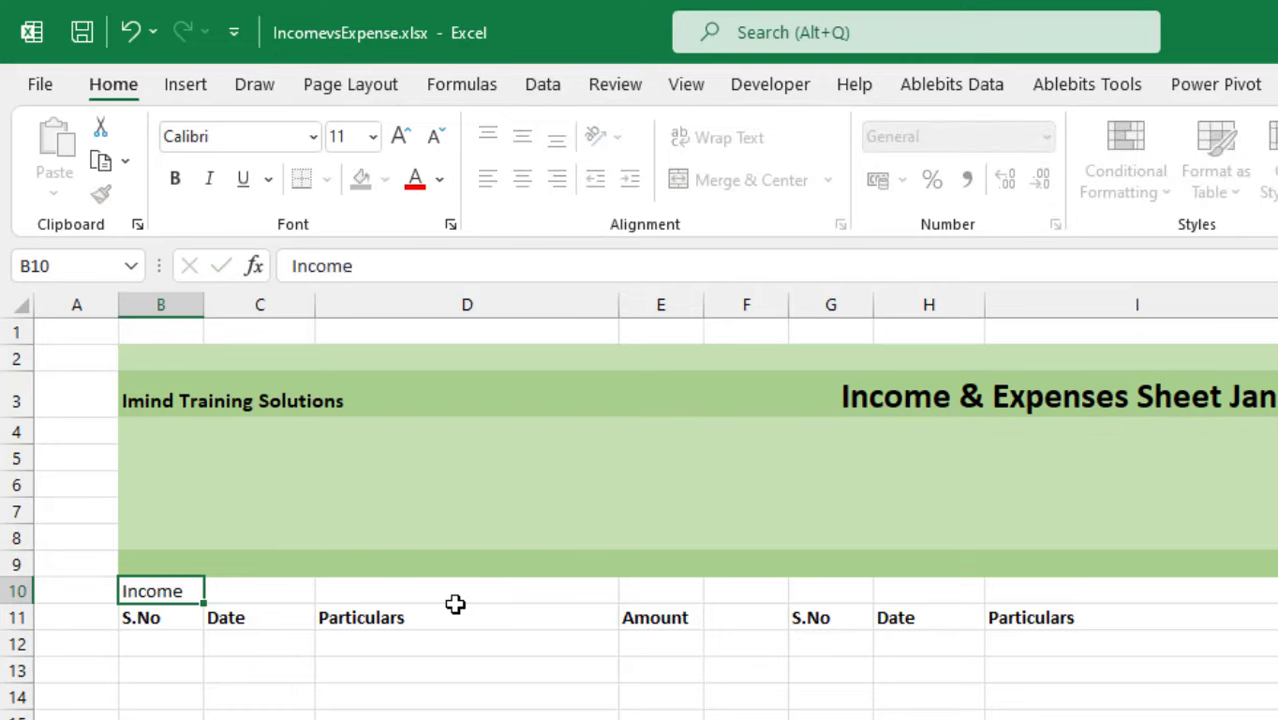
key("Return")
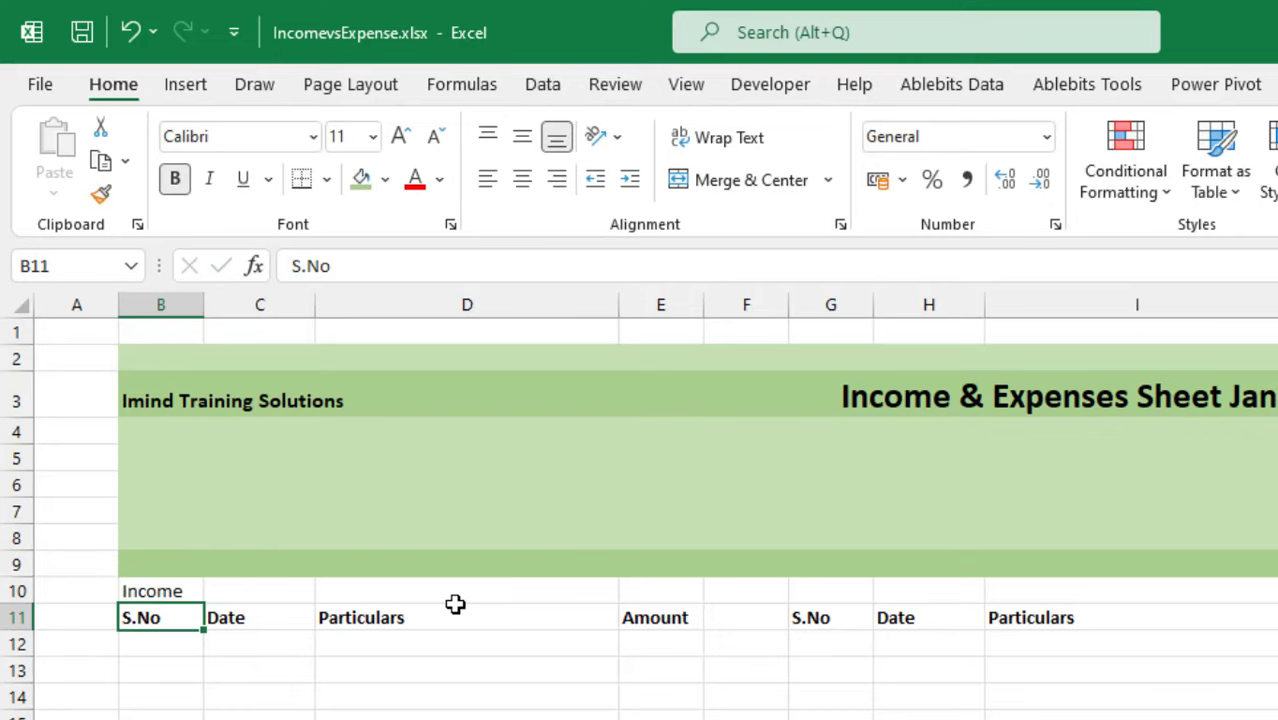
left_click_drag(123, 588, 664, 594)
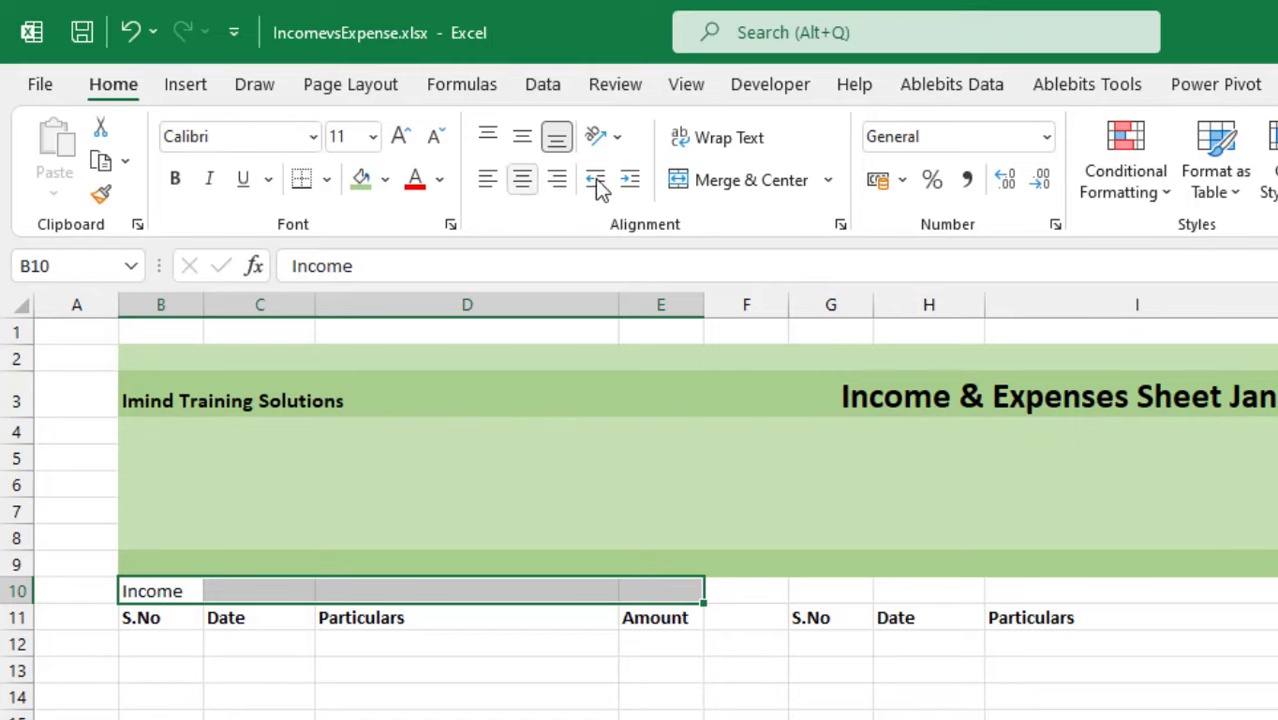
left_click(716, 190)
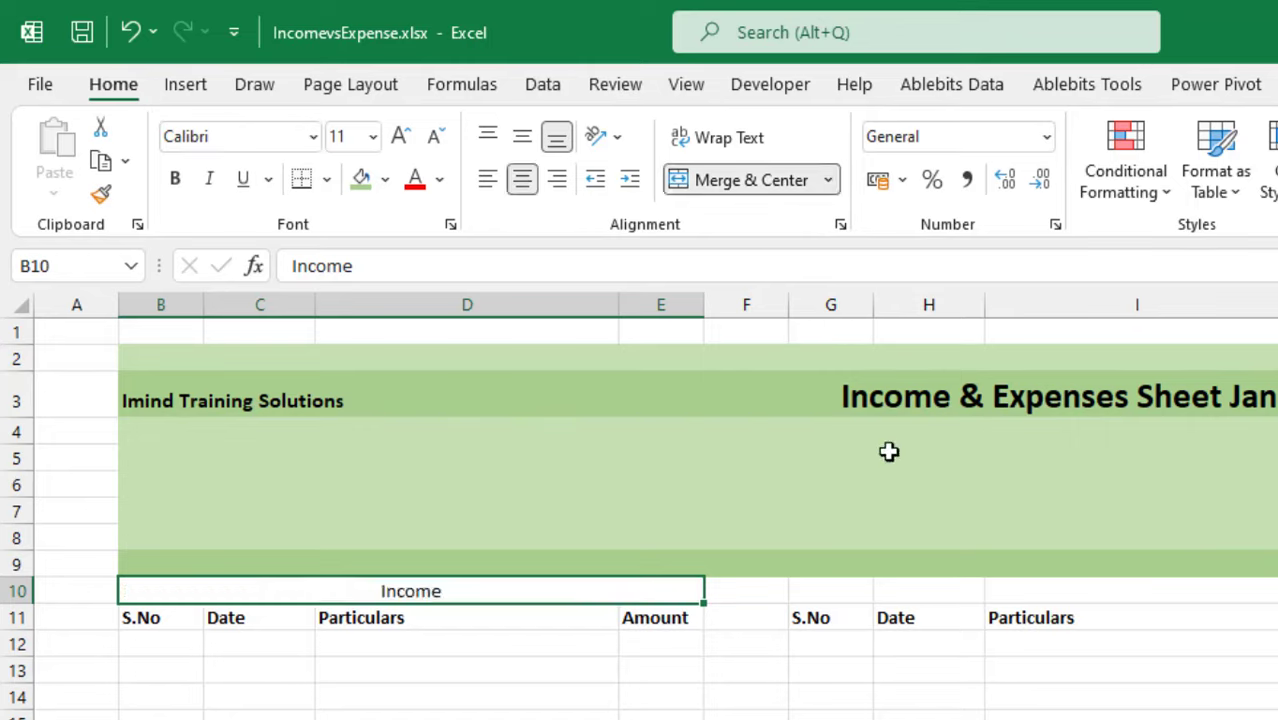
Enter the heading "Expenses" in G10 and merge and center it across G10:J10
left_click(828, 596)
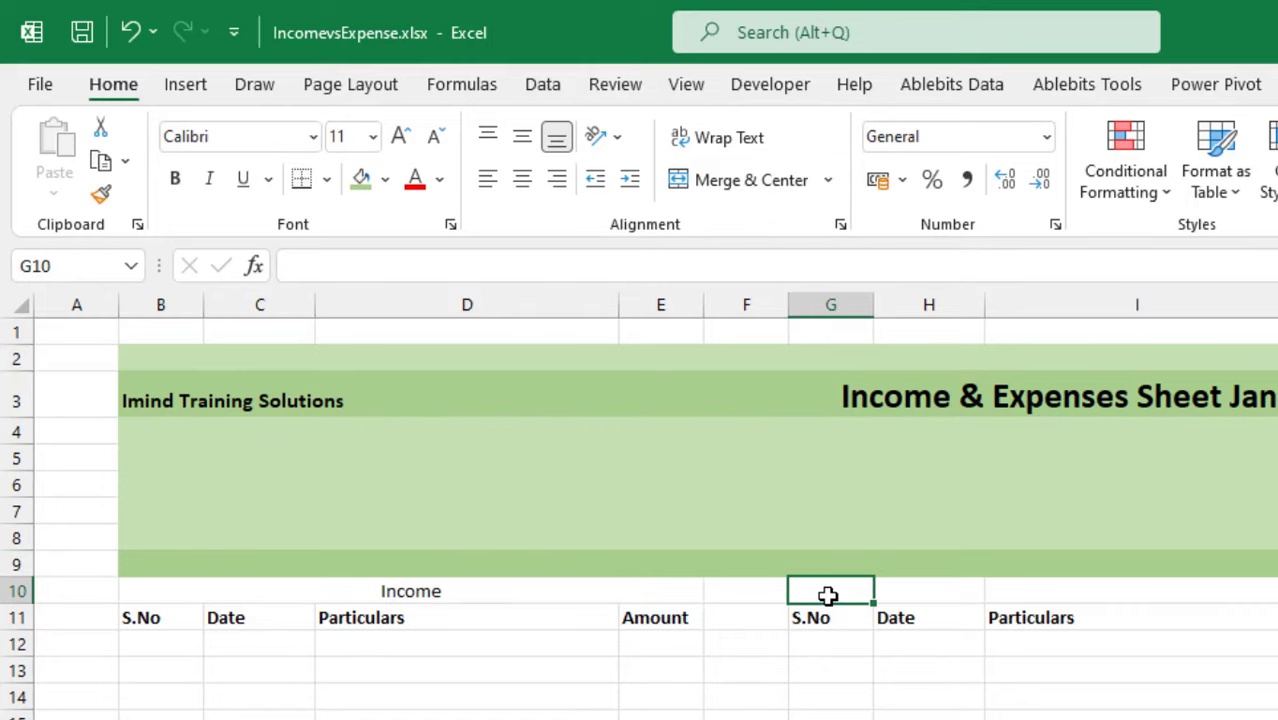
type("Exp")
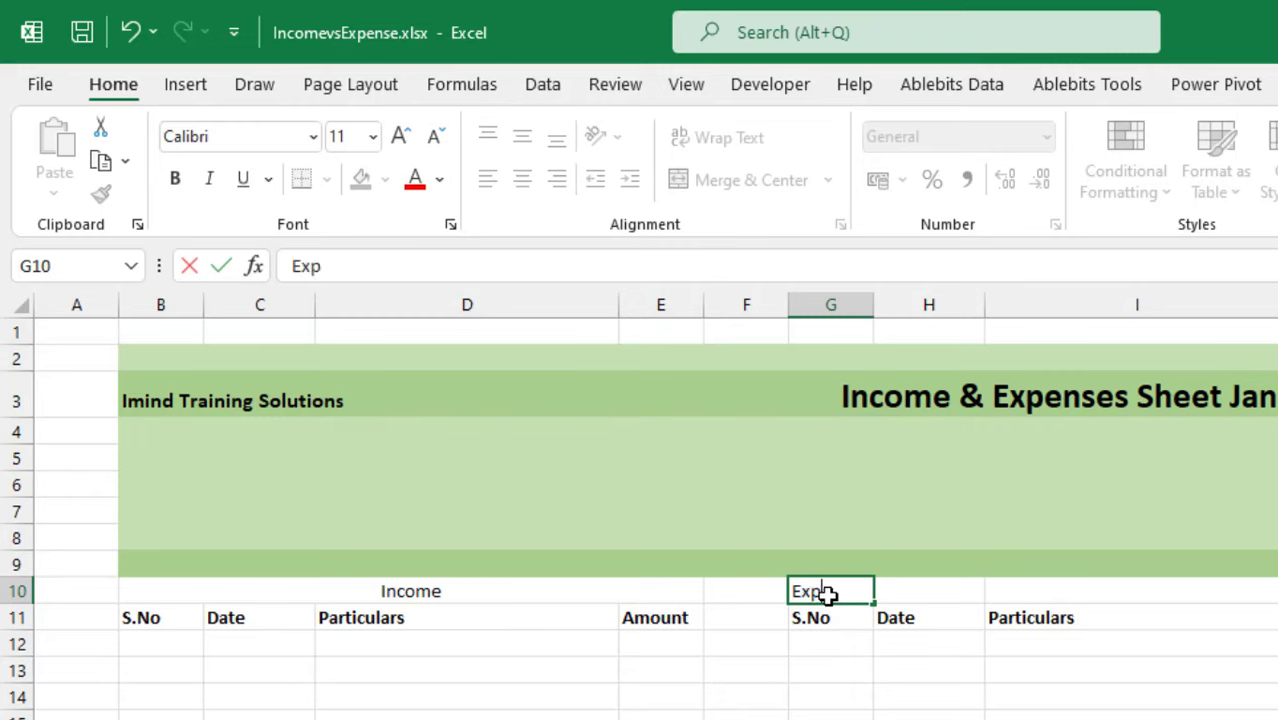
type("enses")
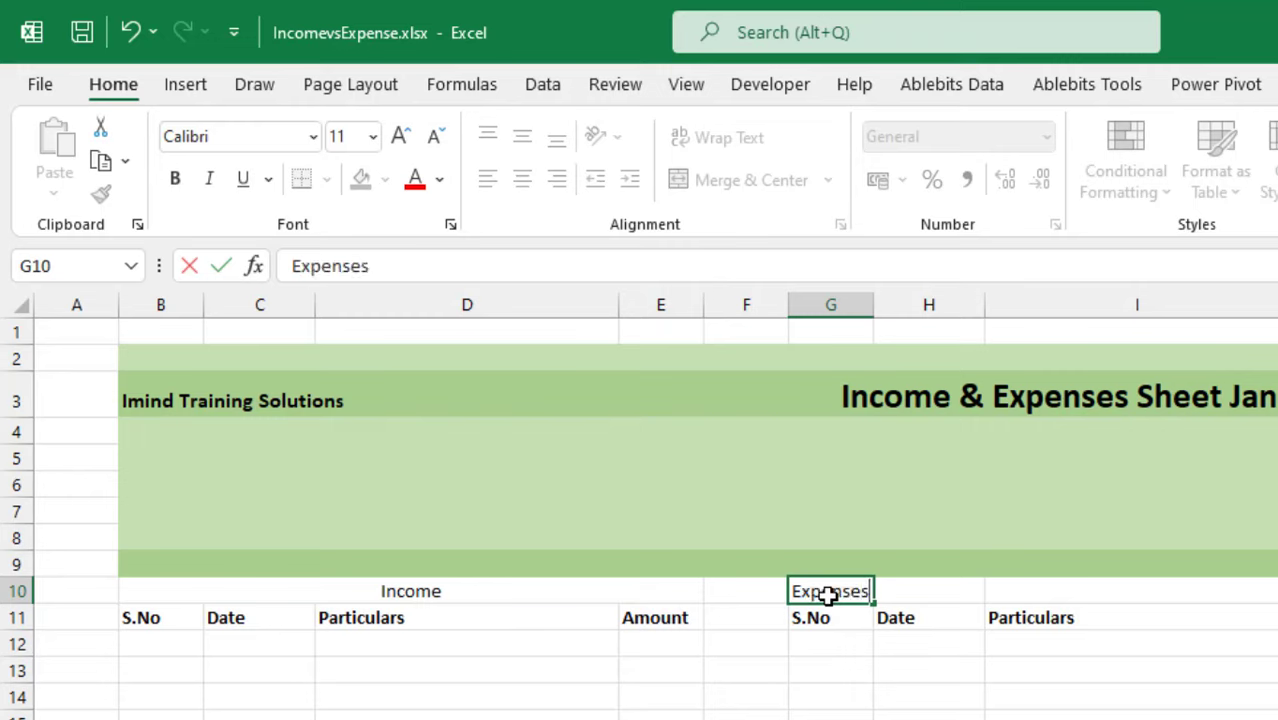
key("Return")
left_click_drag(828, 594, 1268, 592)
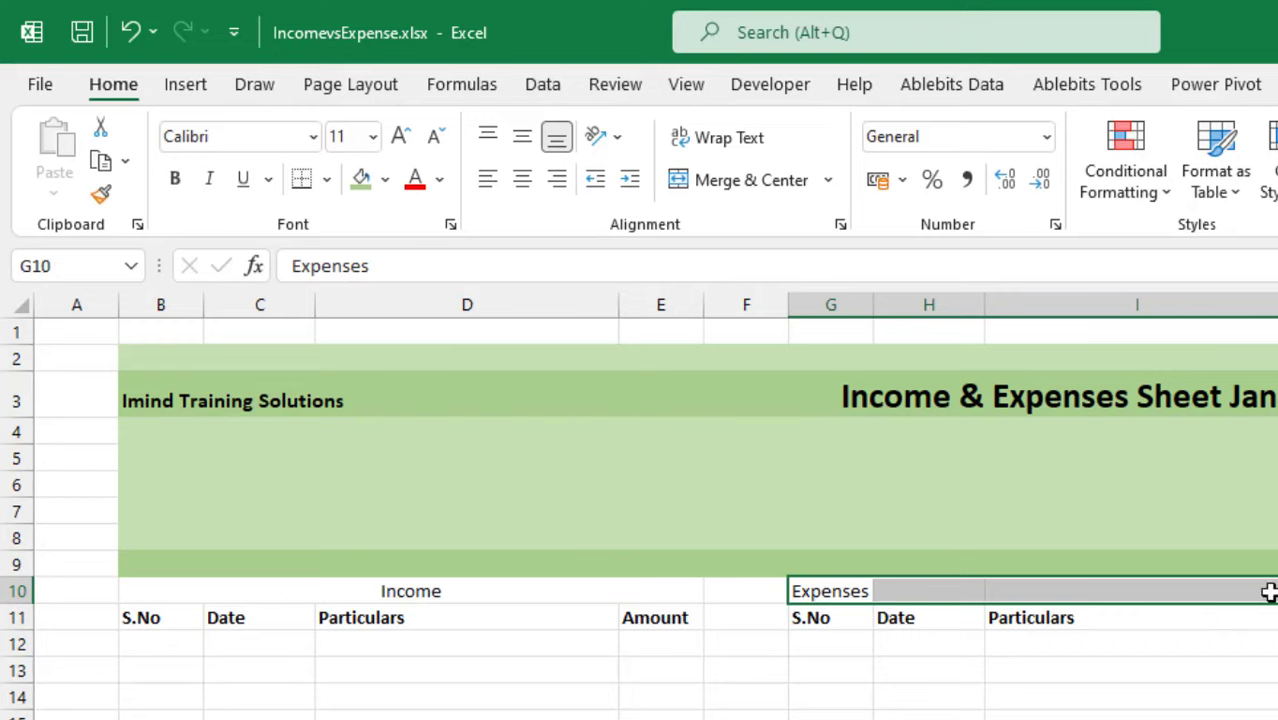
left_click(776, 187)
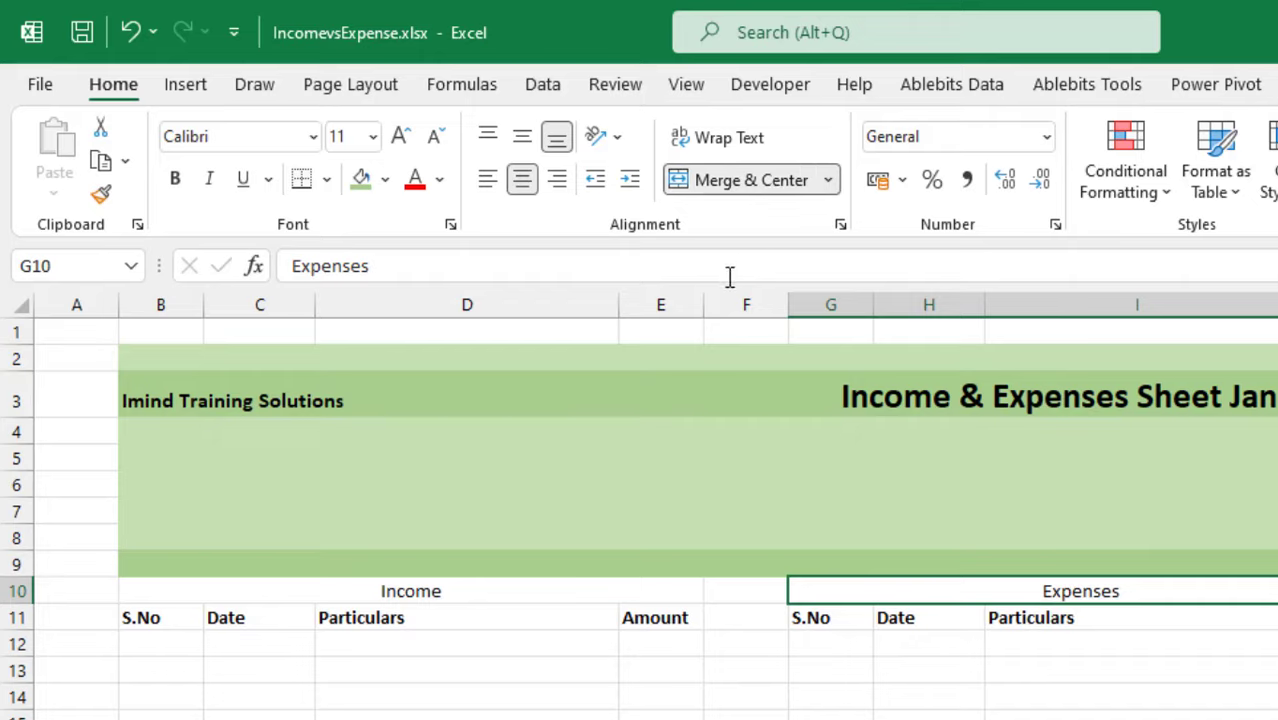
Make the merged Income and Expenses headings in row 10 bold
left_click(391, 591)
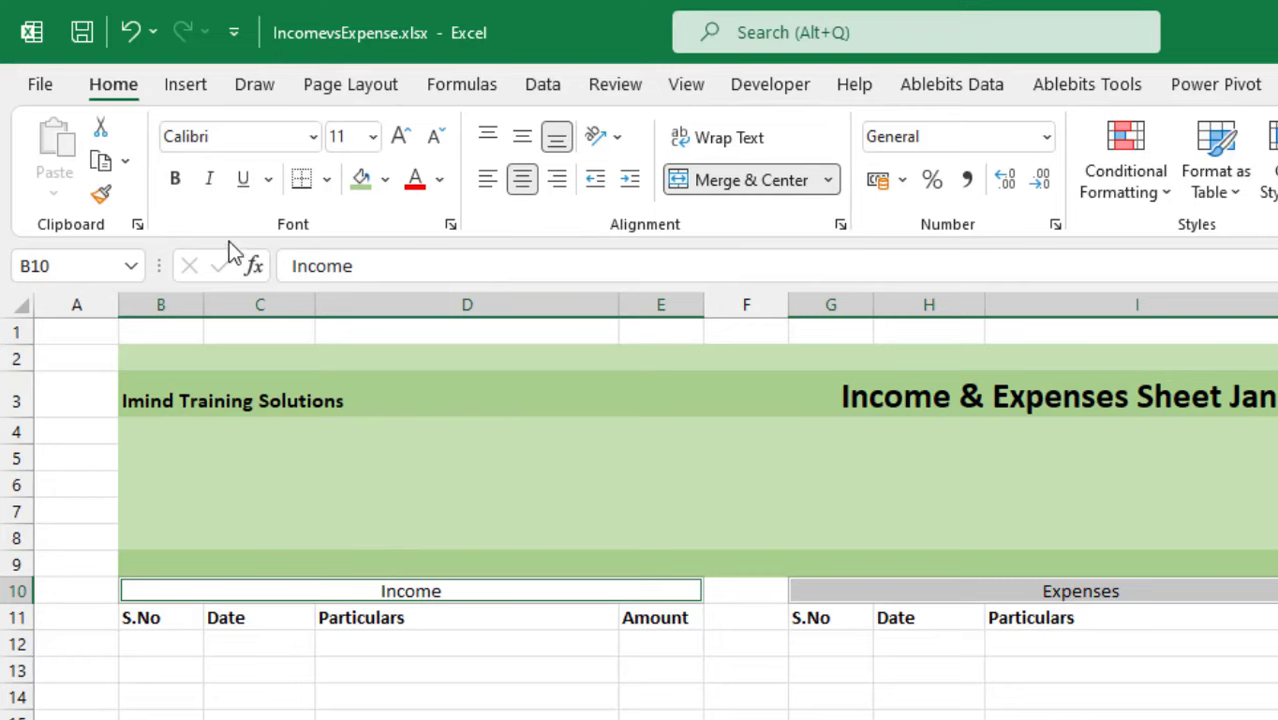
left_click(174, 180)
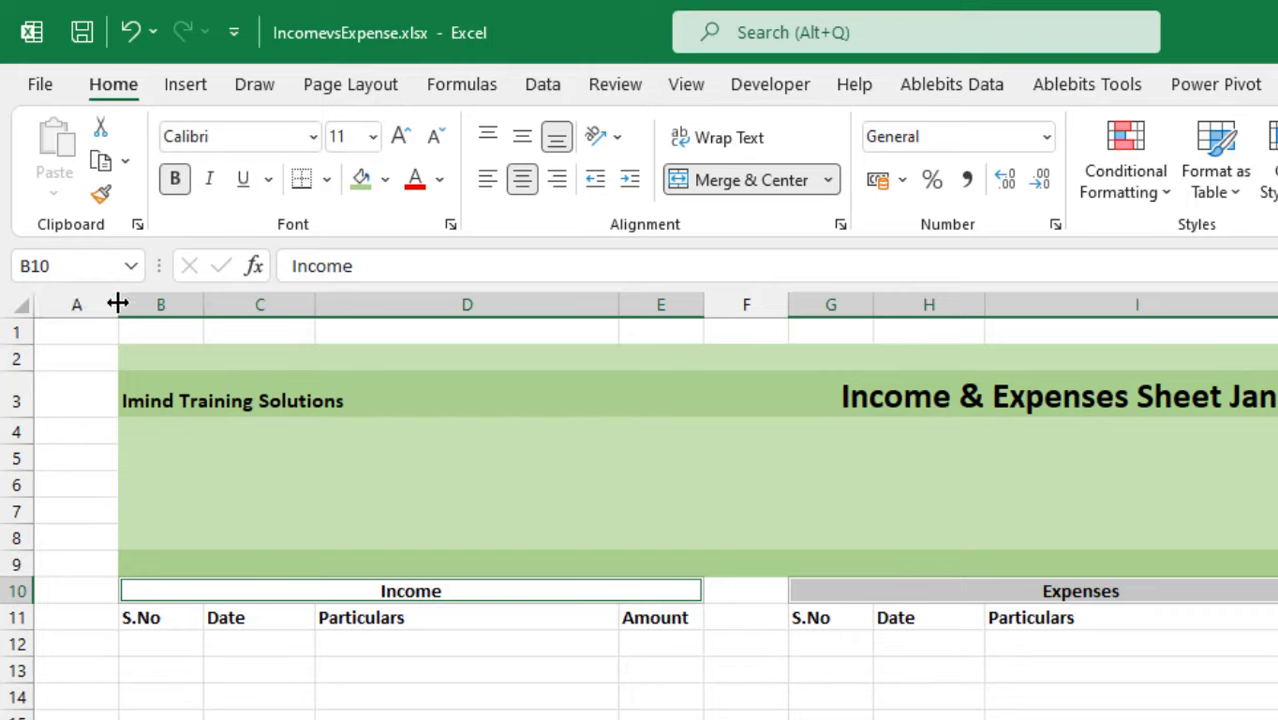
left_click(810, 714)
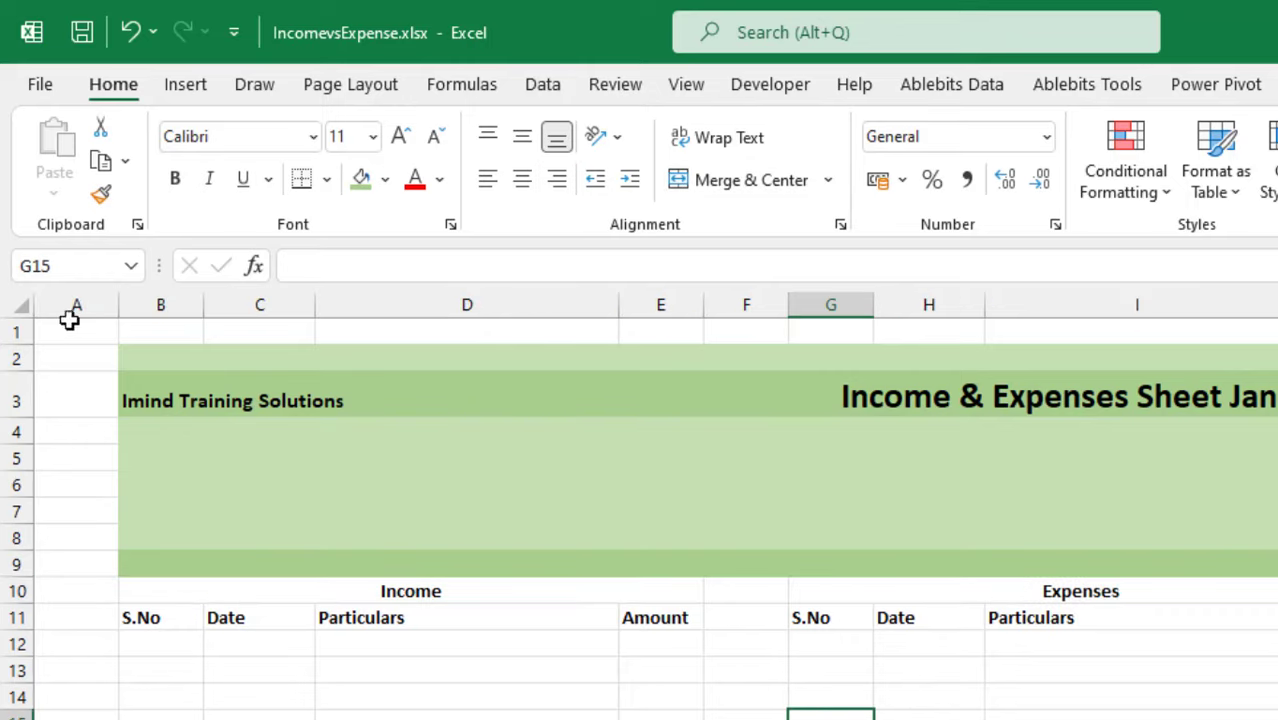
Narrow the empty columns A and F into slim spacers beside the two entry tables
left_click_drag(112, 307, 51, 308)
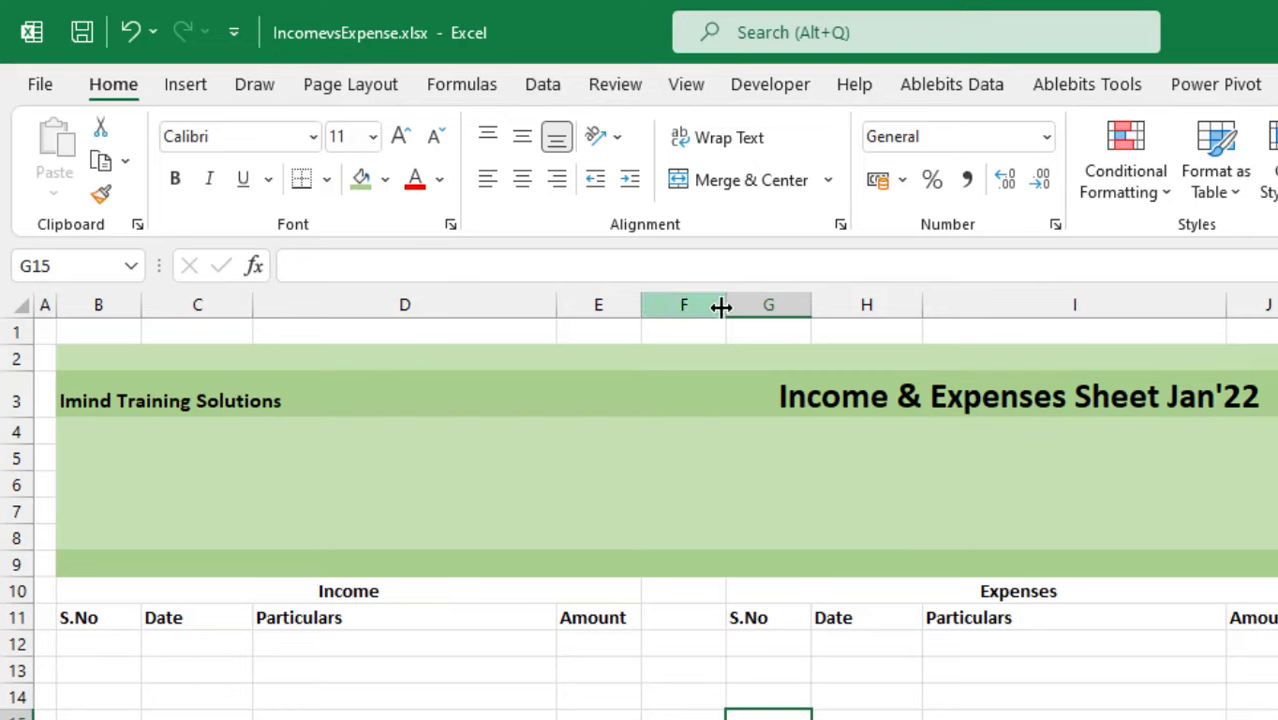
left_click_drag(722, 297, 665, 301)
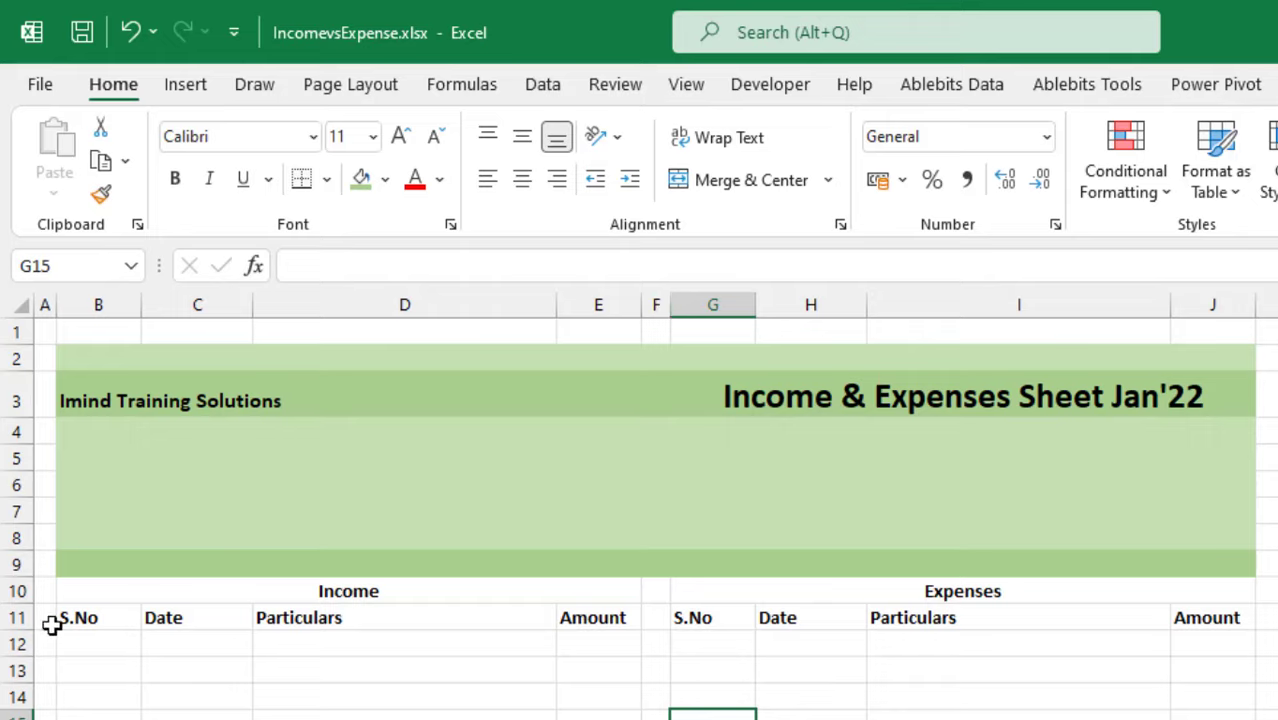
Convert the Income headers in B11:E11 and the blank rows below into a table with headers, using a light green banded style
left_click_drag(70, 617, 600, 719)
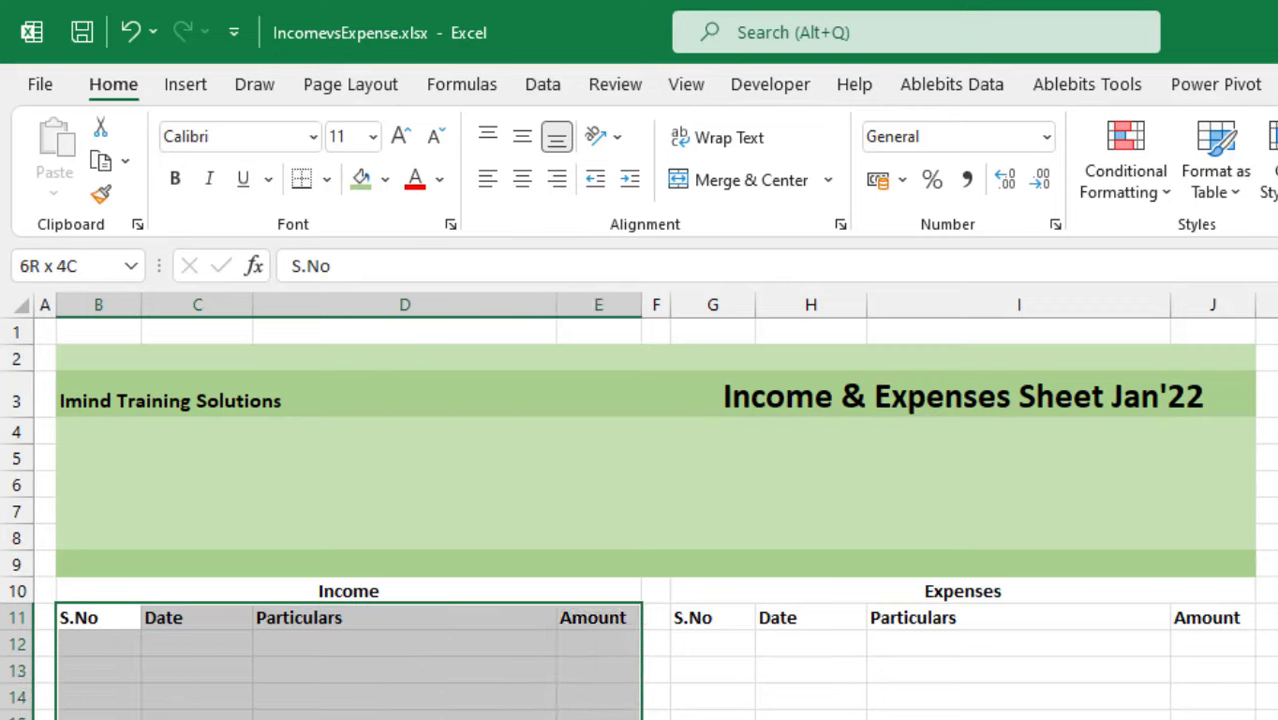
key("ctrl+b")
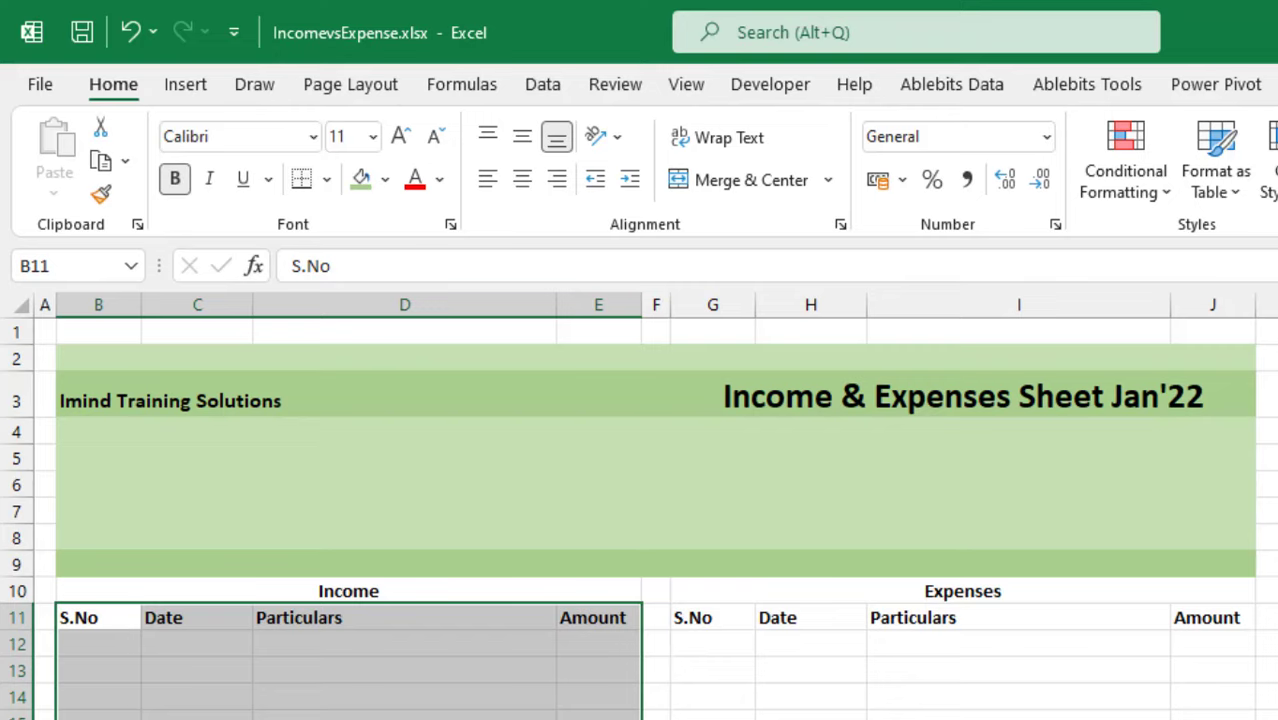
key("ctrl+t")
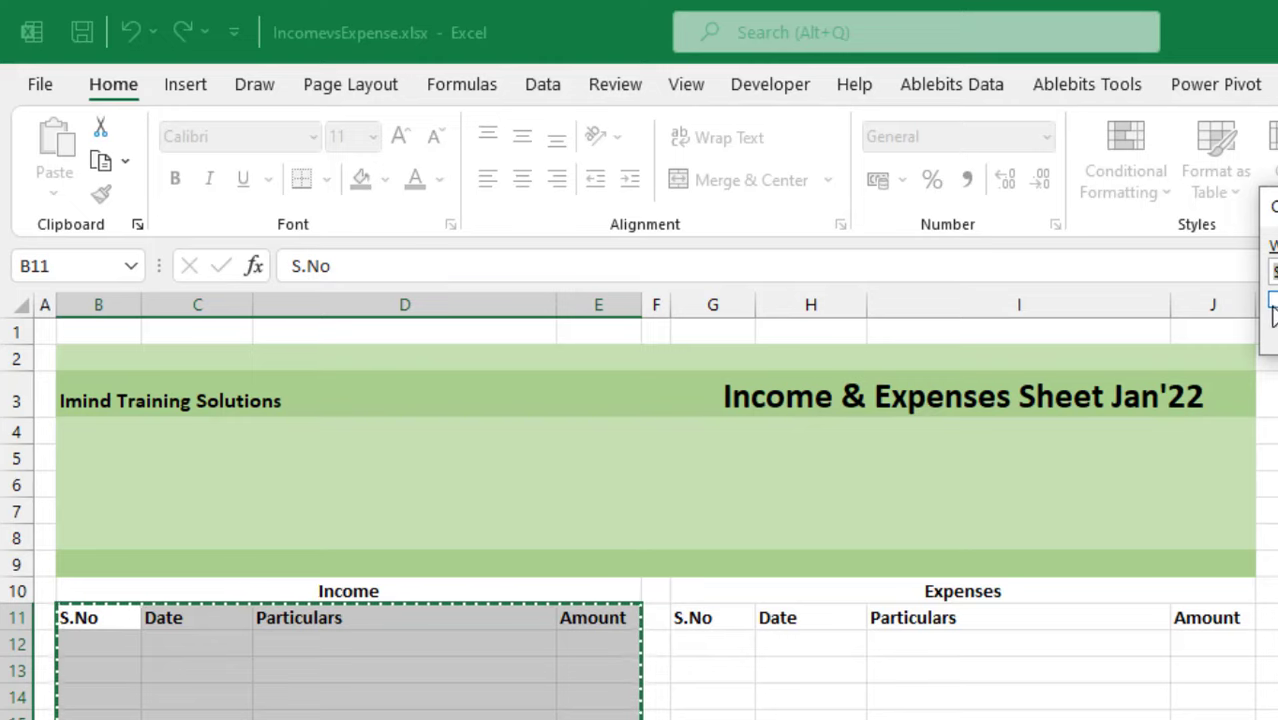
key("alt+m")
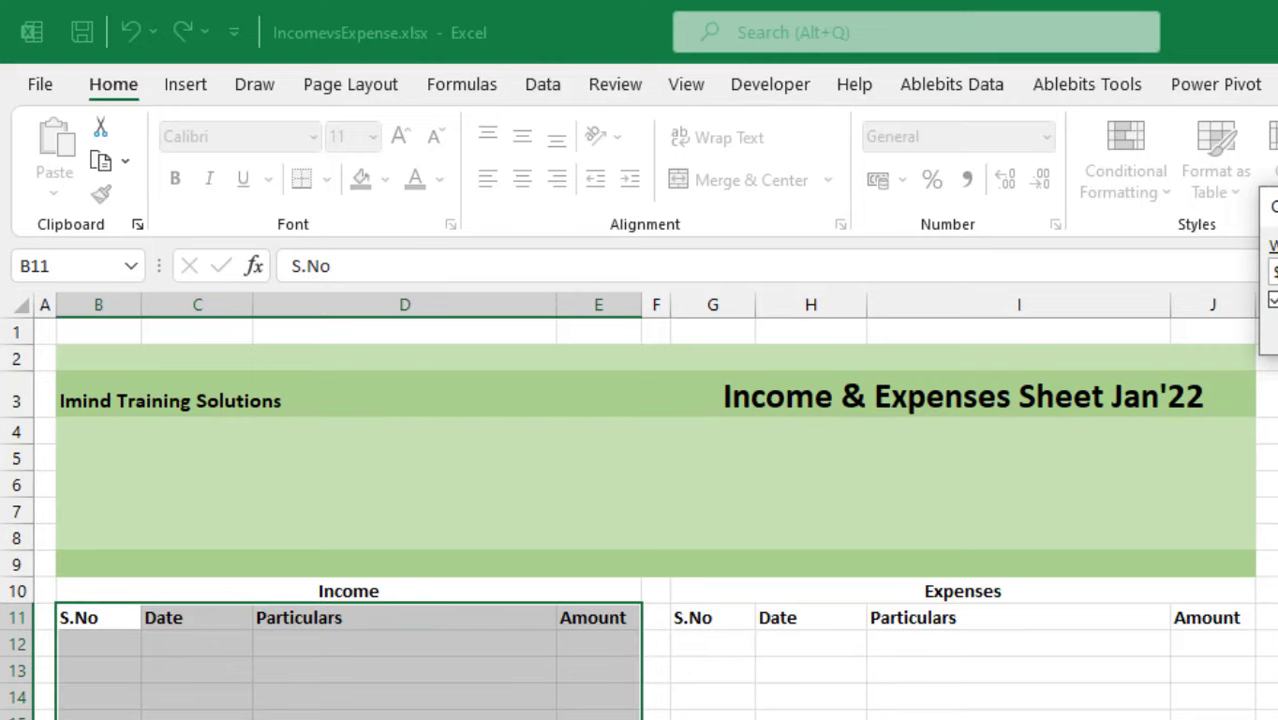
key("Return")
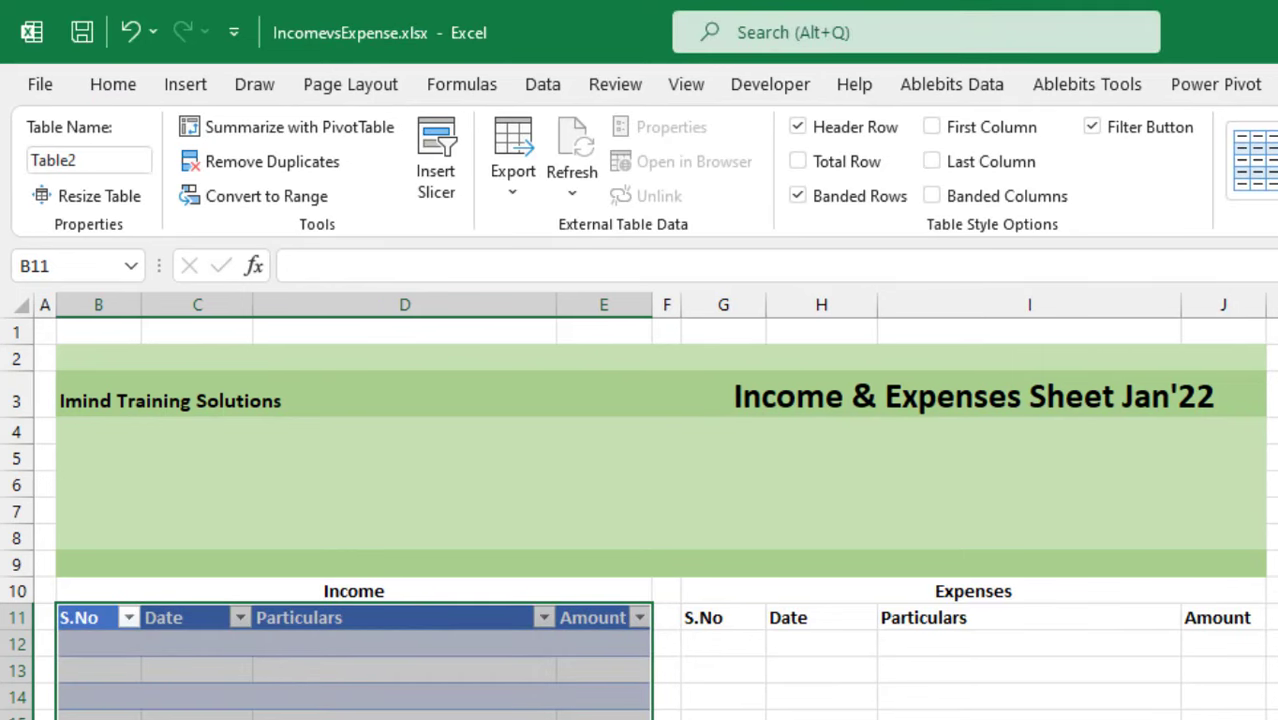
left_click(1255, 185)
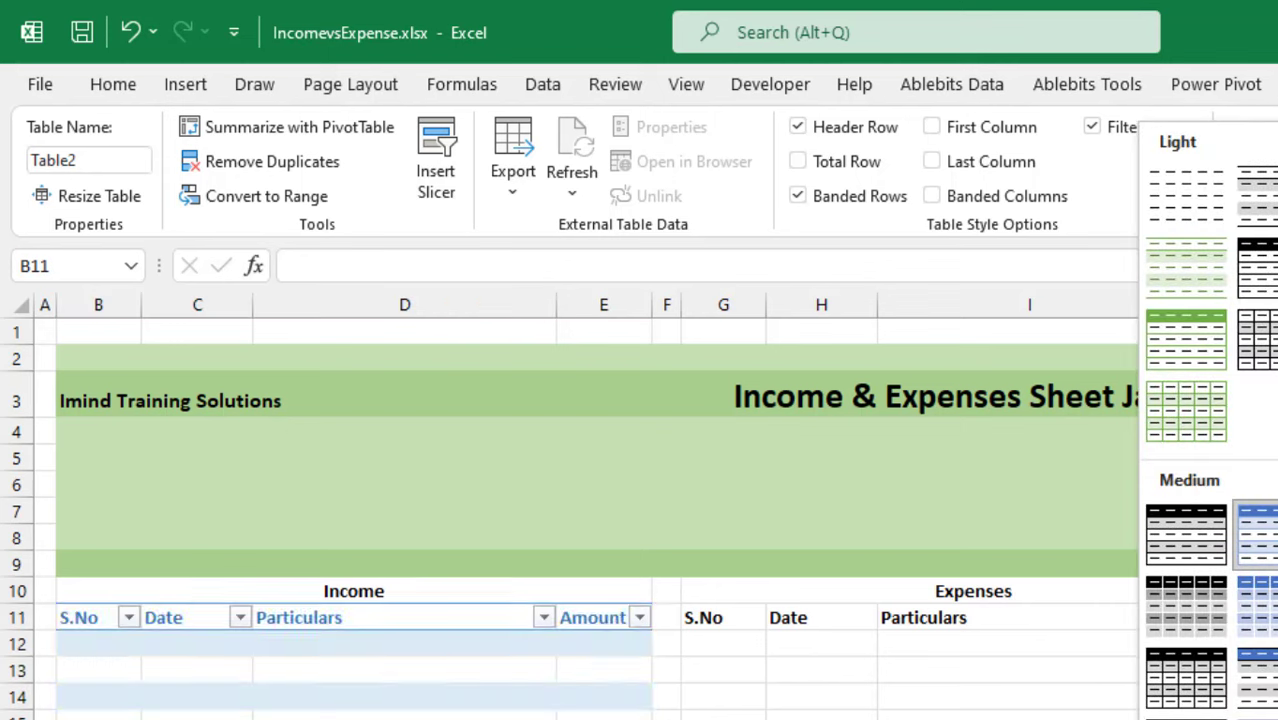
left_click(1191, 274)
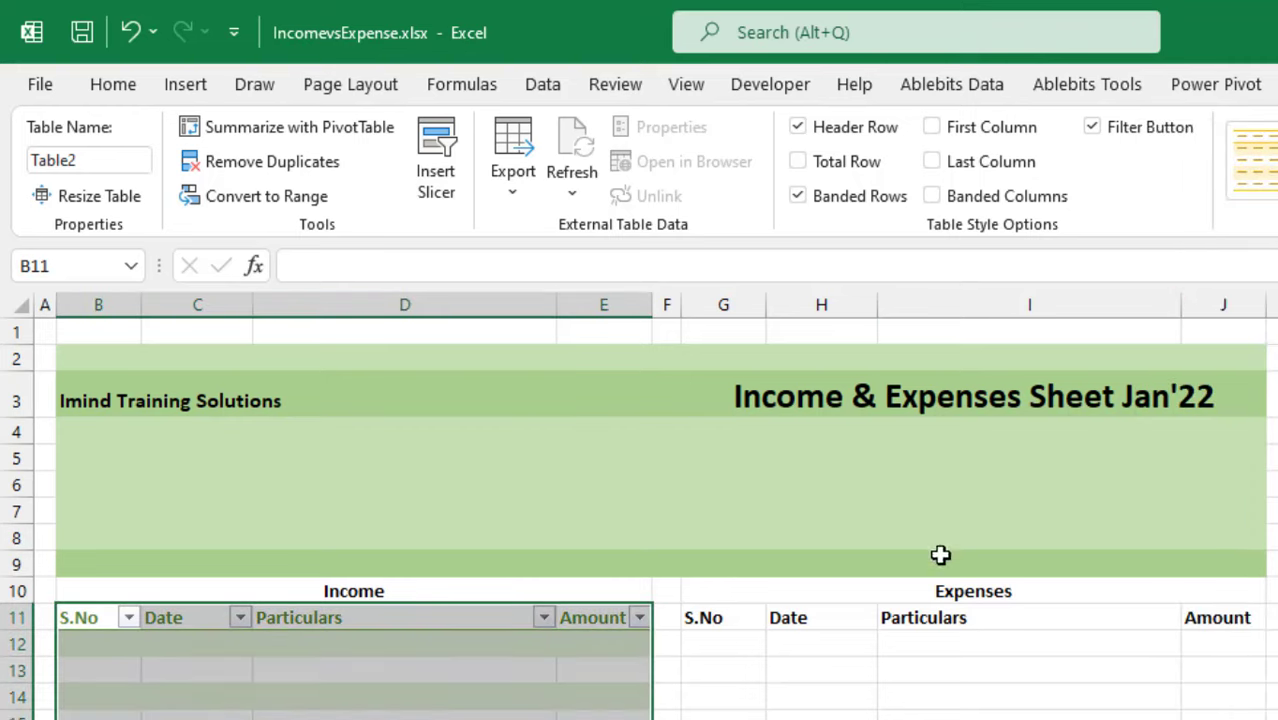
Convert the Expenses headers in G11:J11 and the blank rows through row 16 into a table with headers, using the matching light green style
left_click_drag(733, 619, 1250, 716)
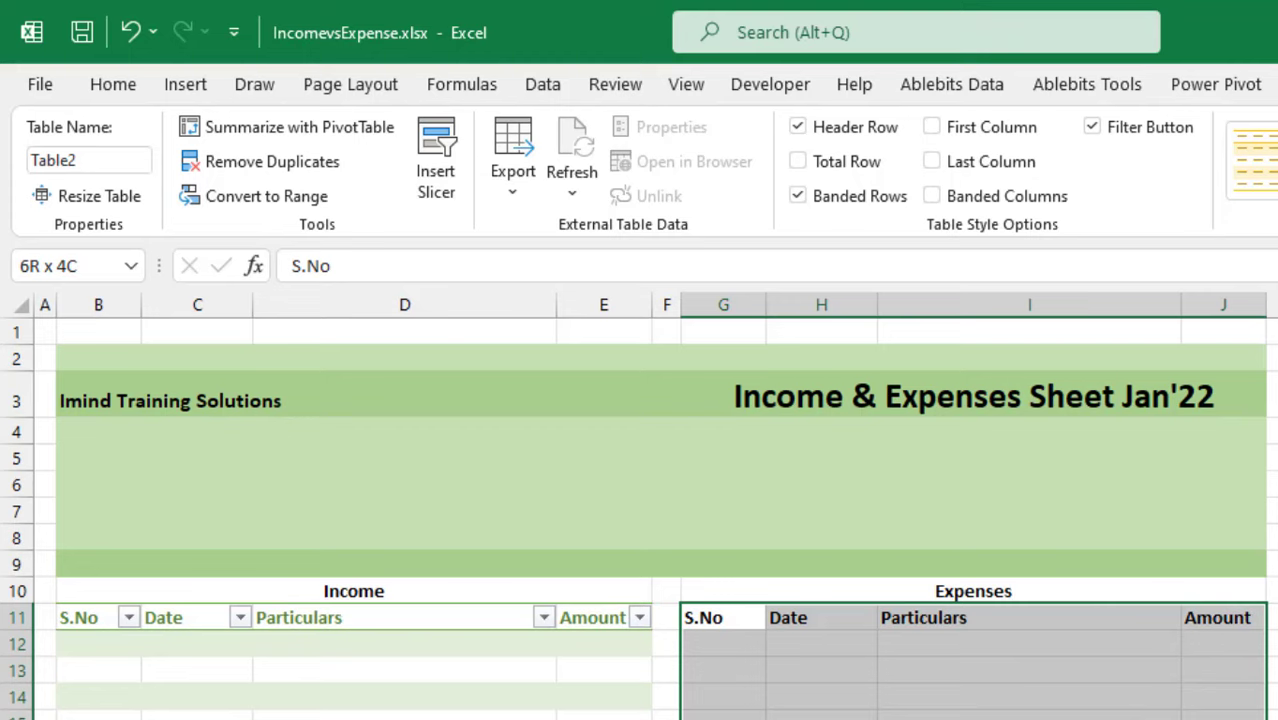
left_click(113, 84)
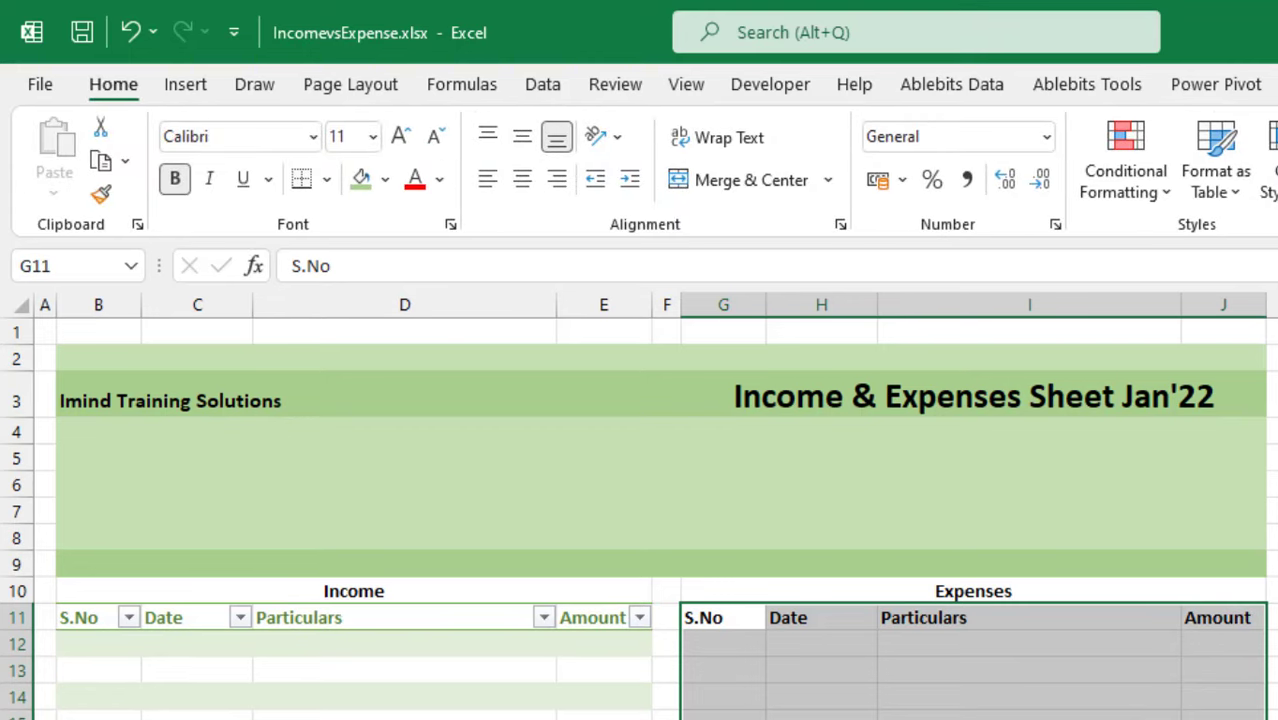
key("ctrl+t")
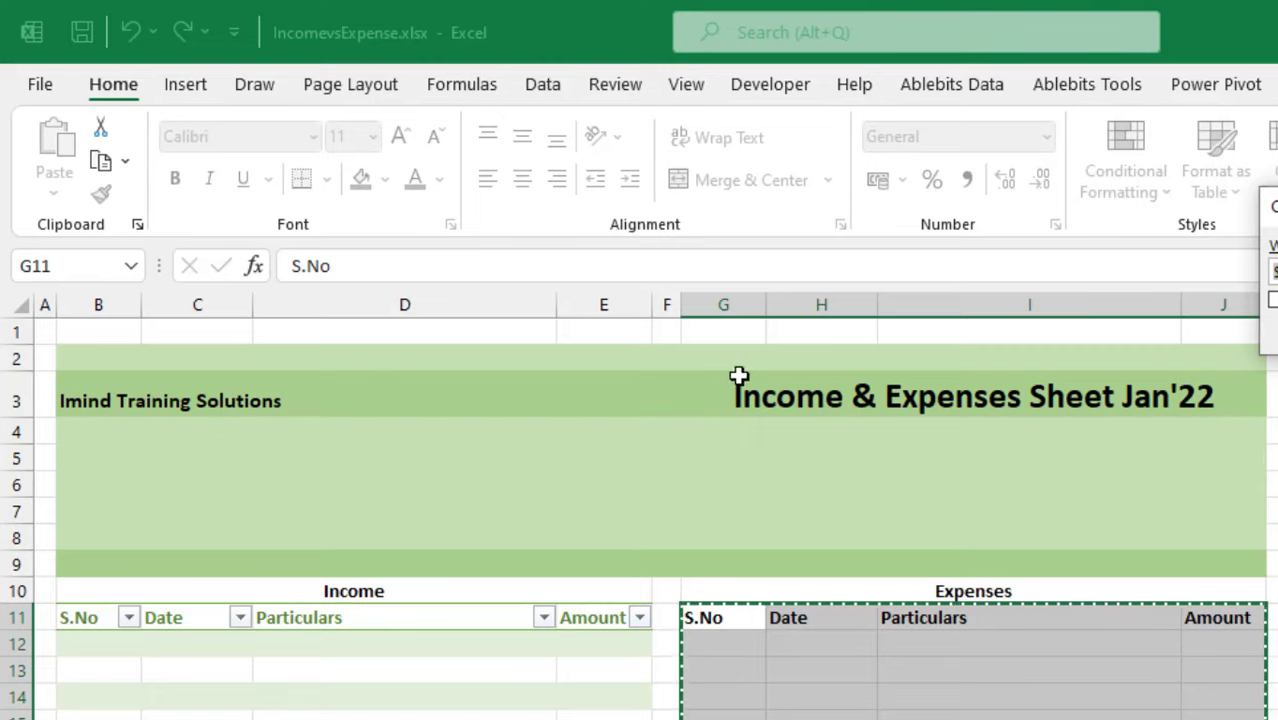
key("space")
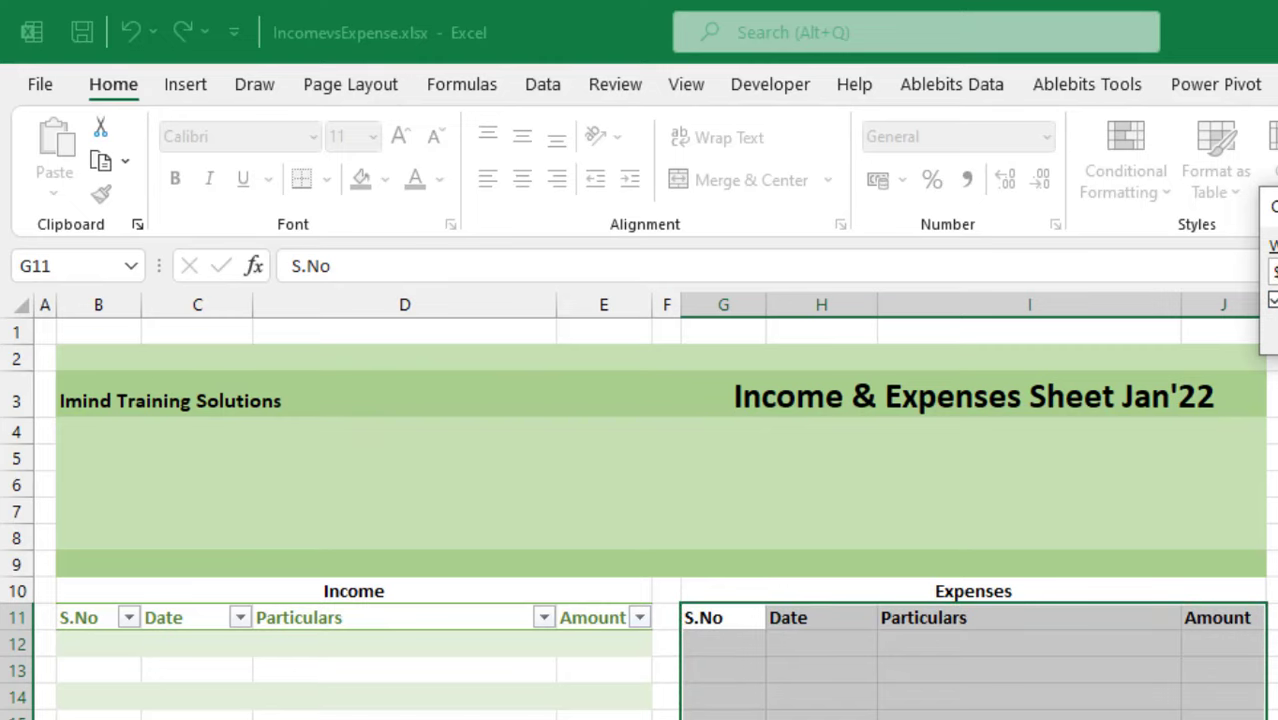
key("Return")
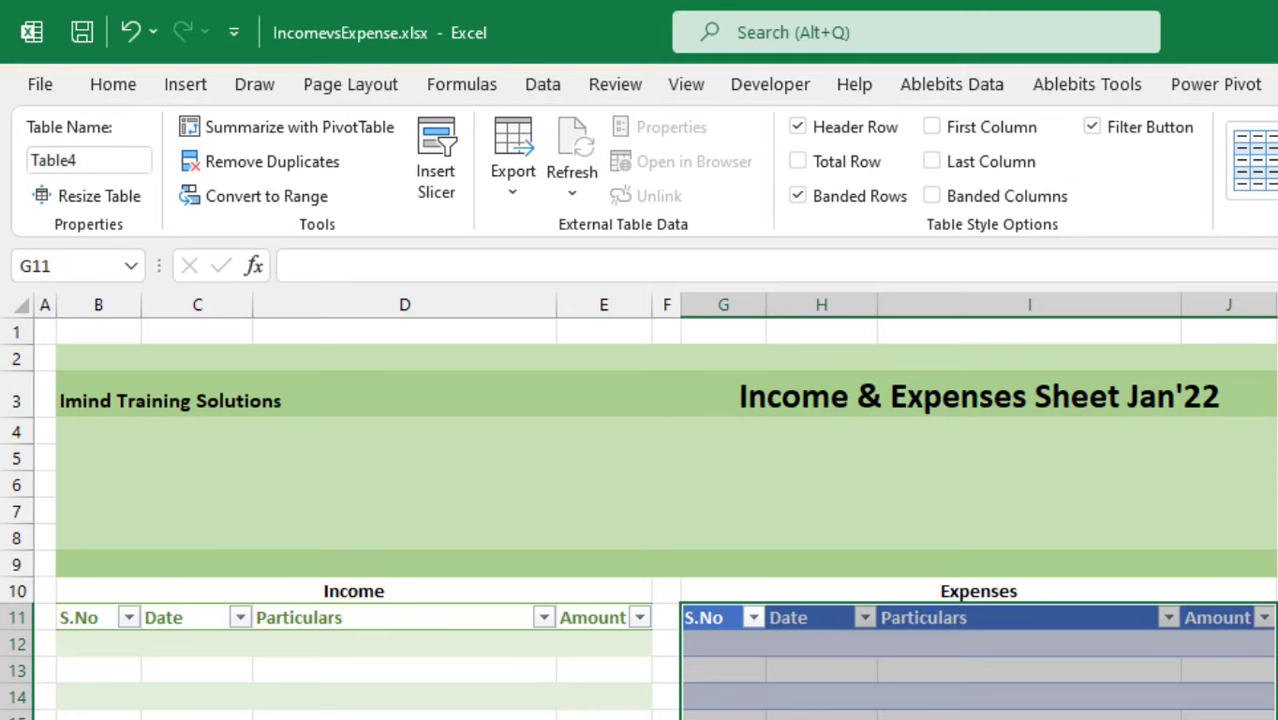
left_click(1255, 160)
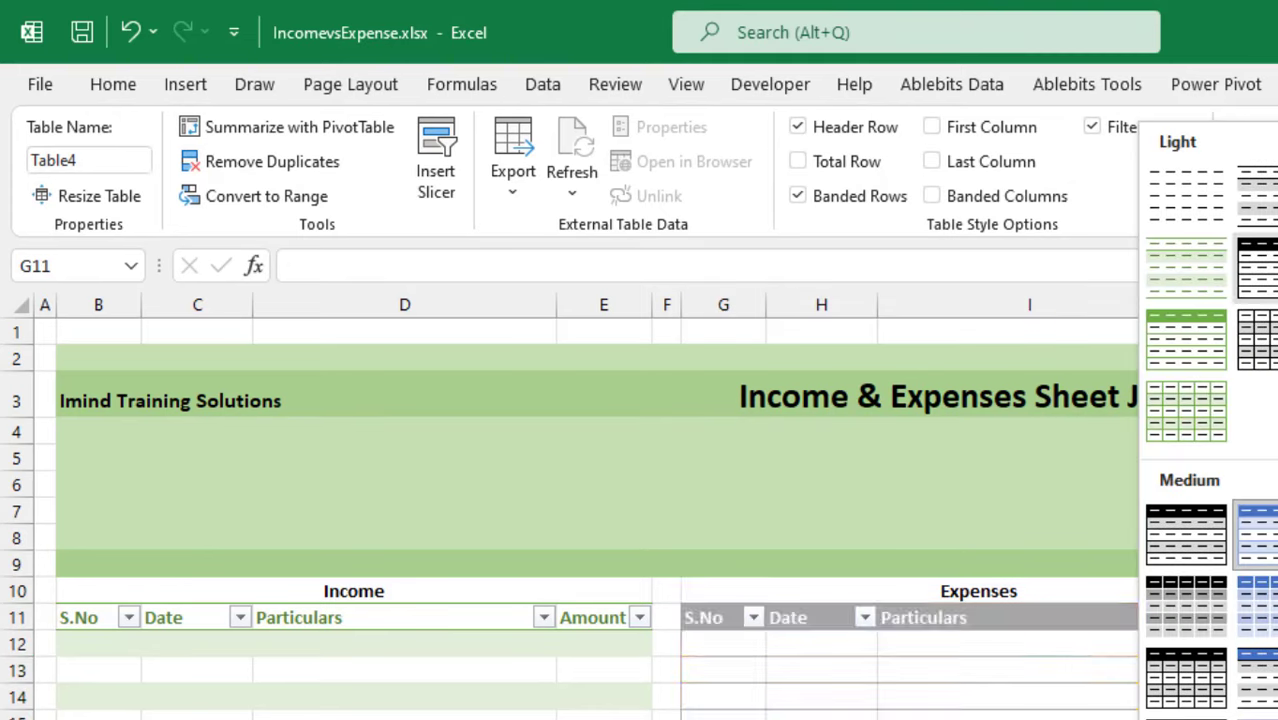
left_click(1213, 287)
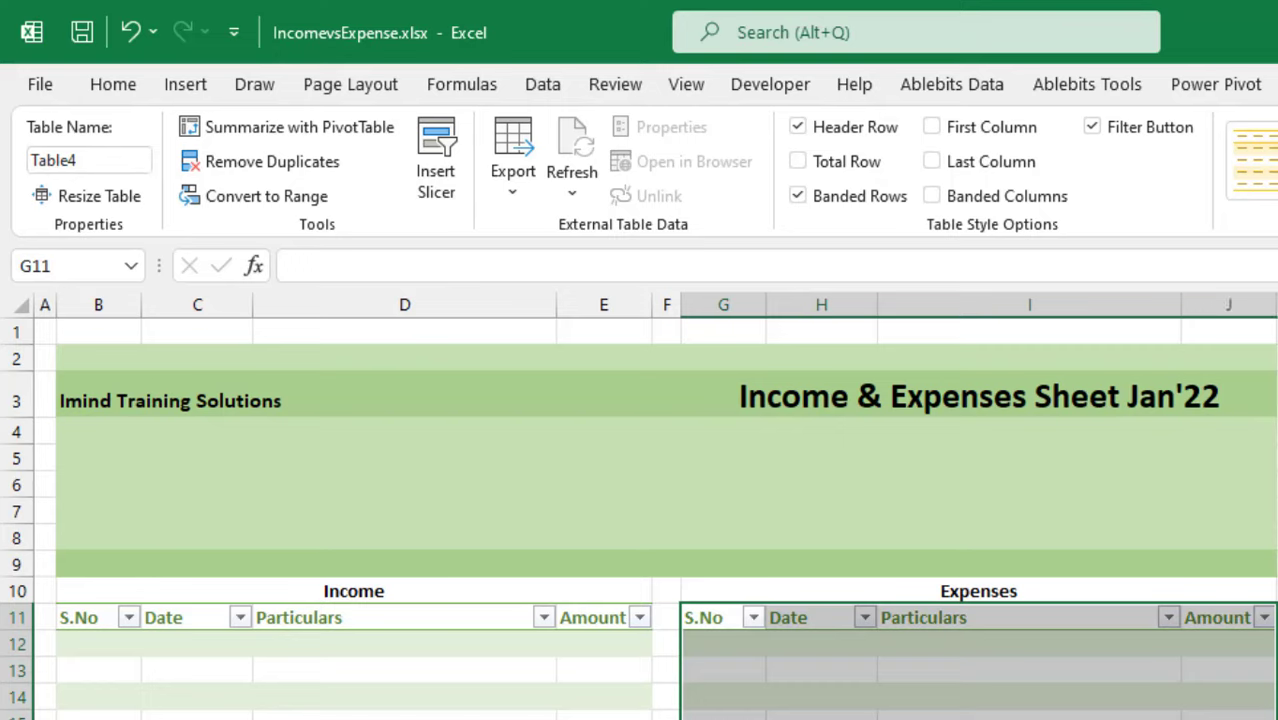
Turn off banded rows for both the Expenses and Income tables
left_click(798, 196)
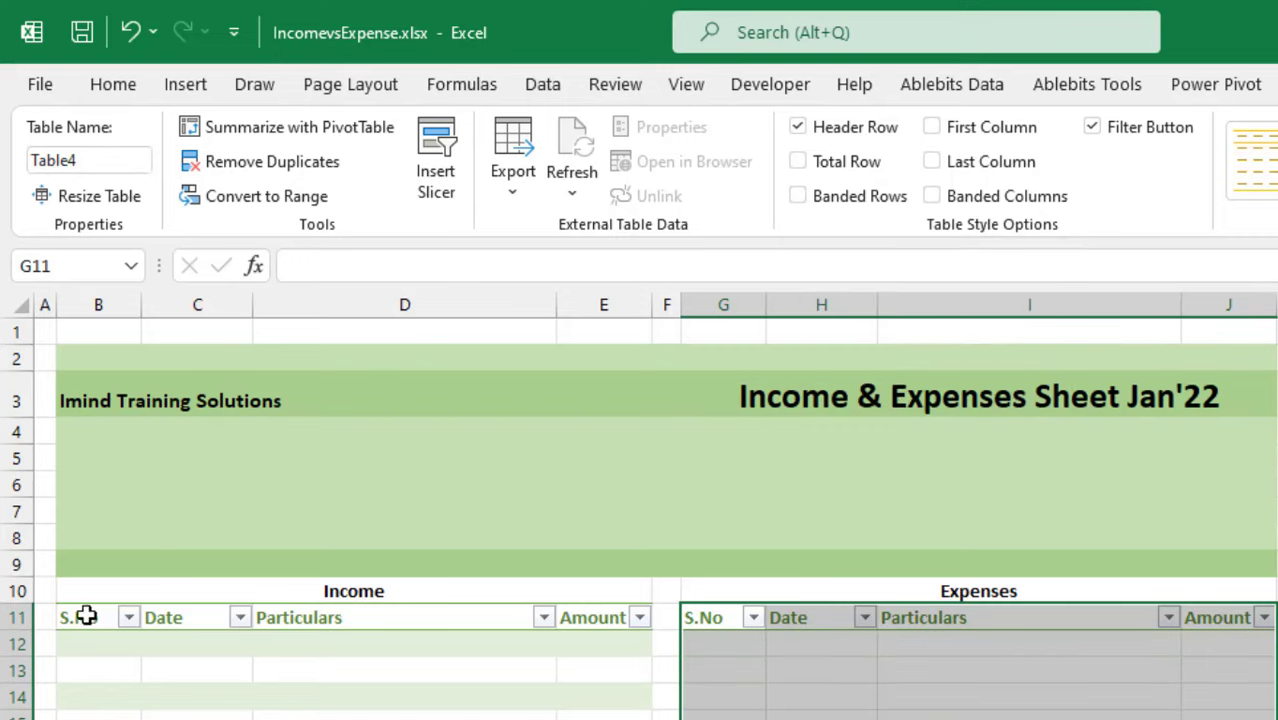
left_click_drag(86, 617, 590, 719)
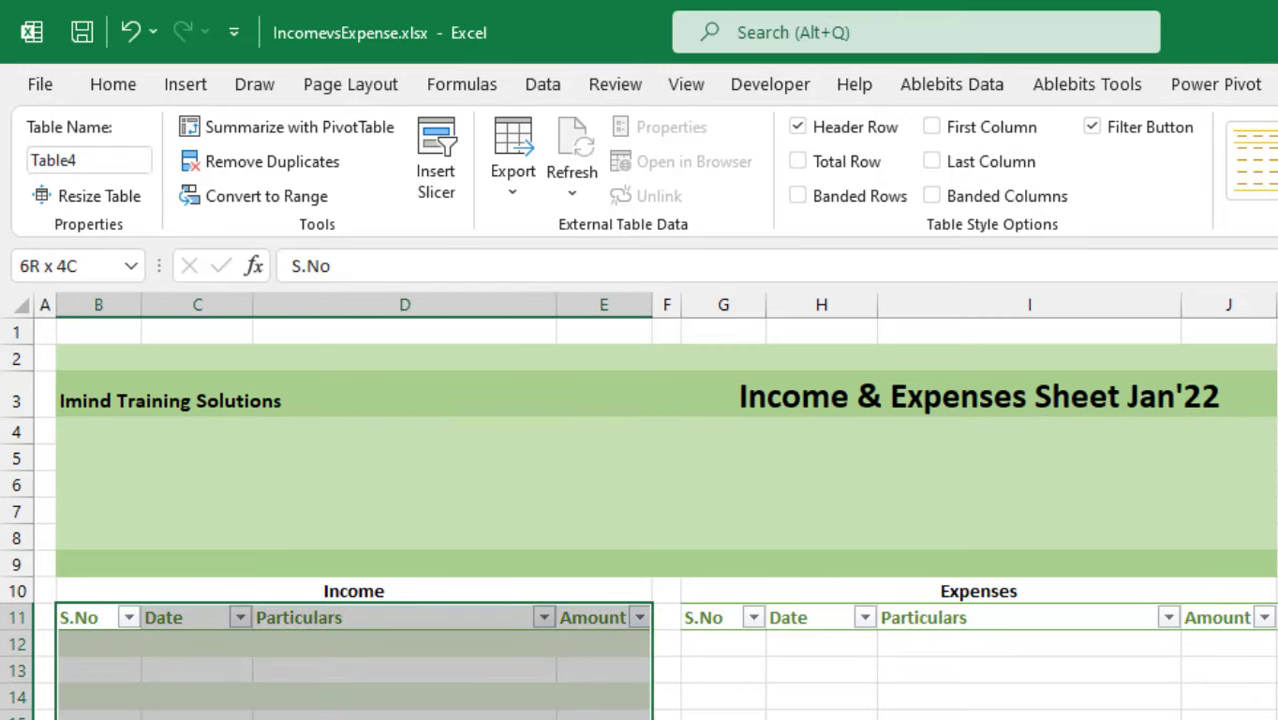
left_click(798, 197)
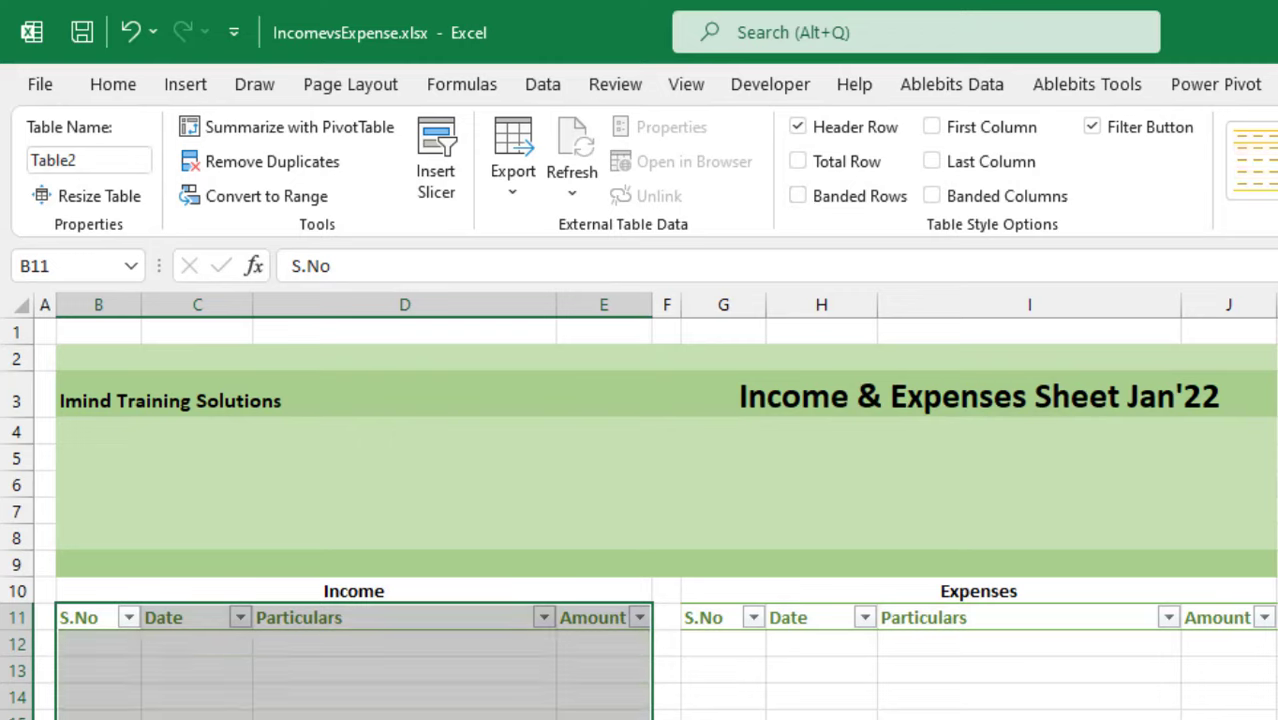
Set the font color of the merged Income and Expenses headings in row 10 to dark green
left_click(313, 592)
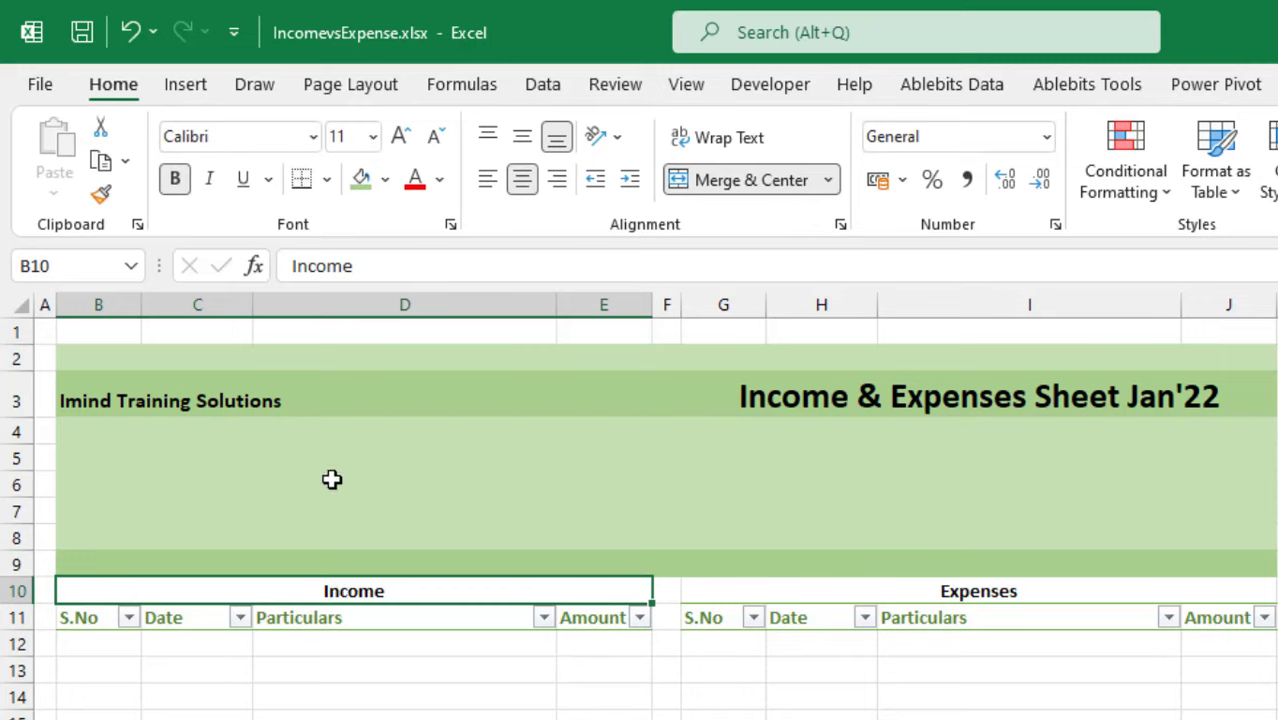
left_click(385, 181)
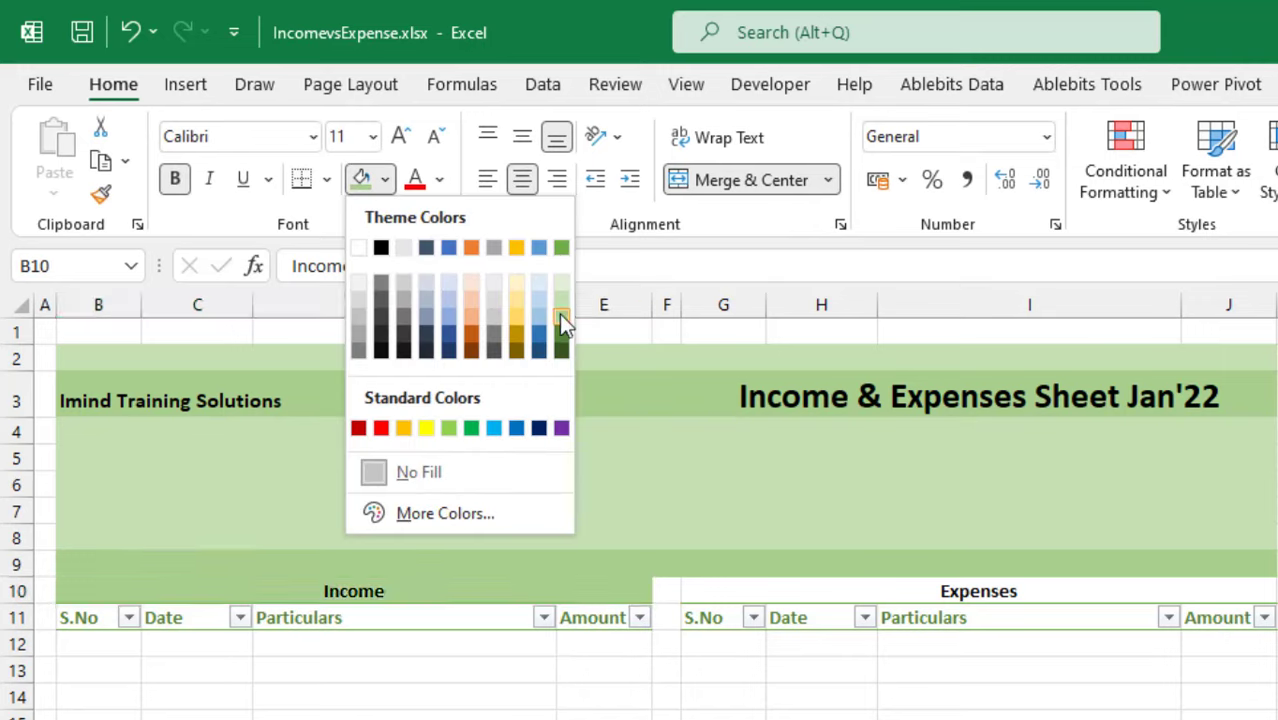
left_click(437, 181)
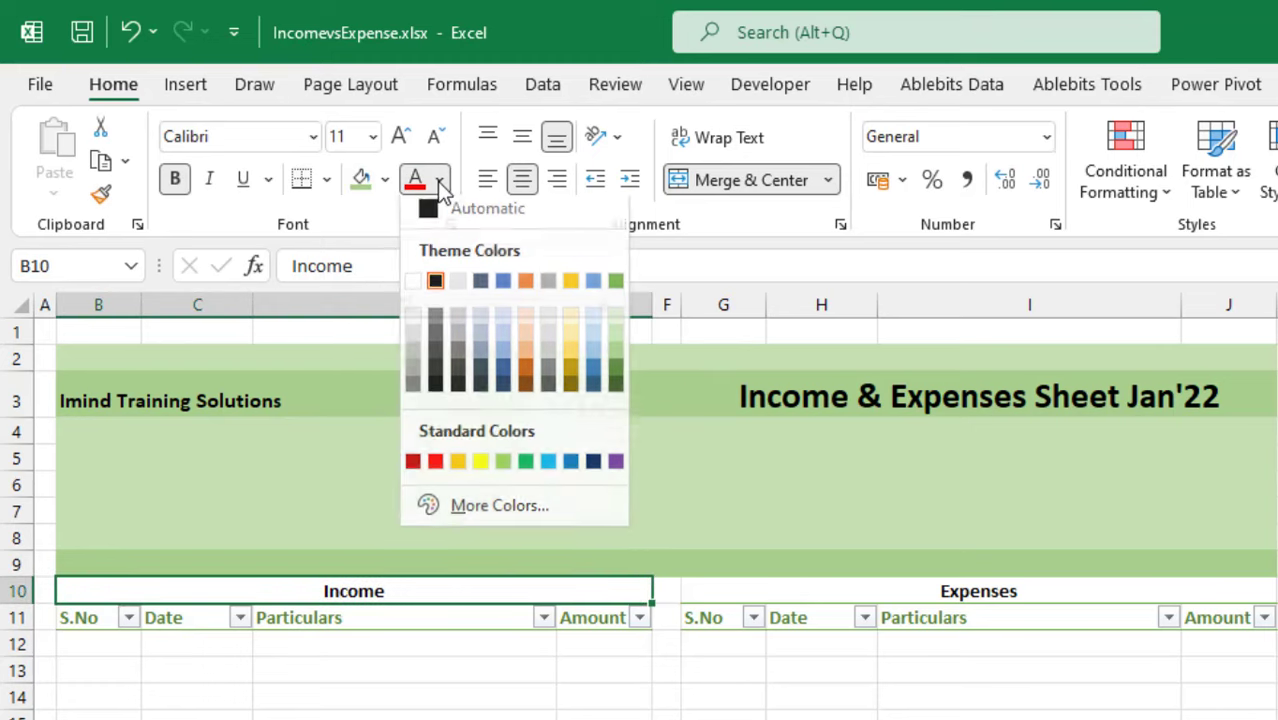
left_click(615, 369)
left_click(966, 591)
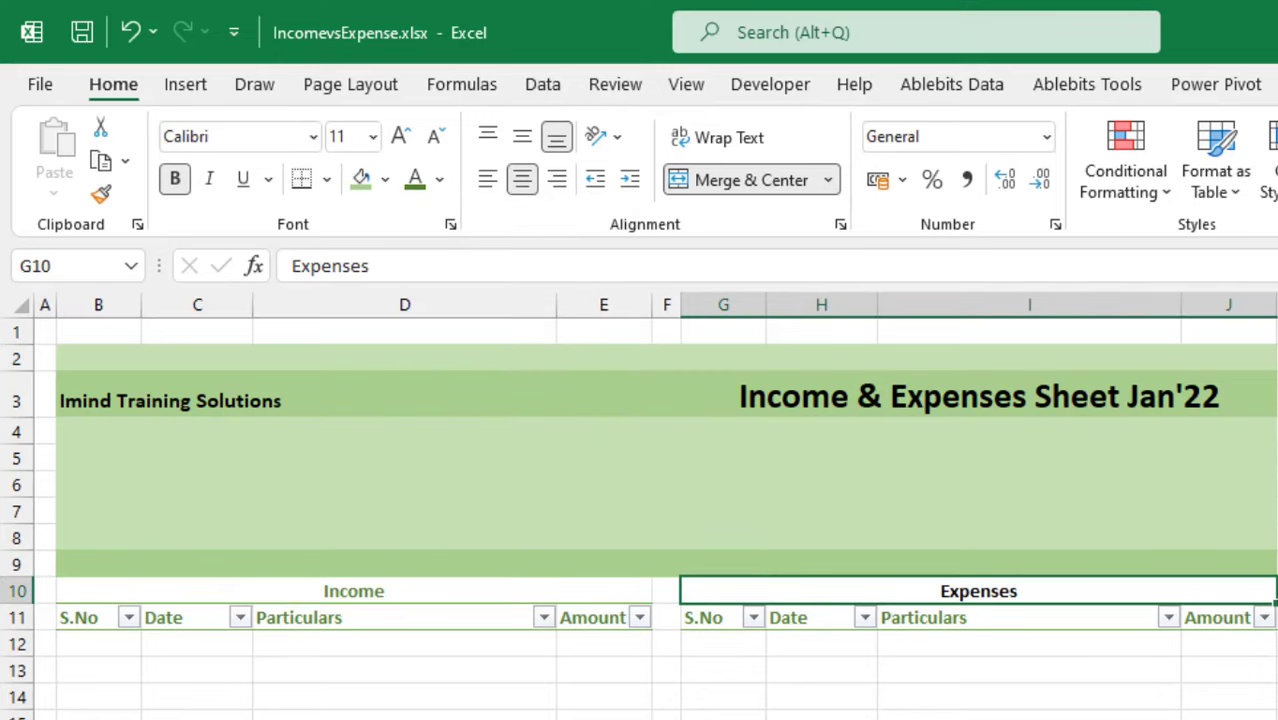
left_click(416, 186)
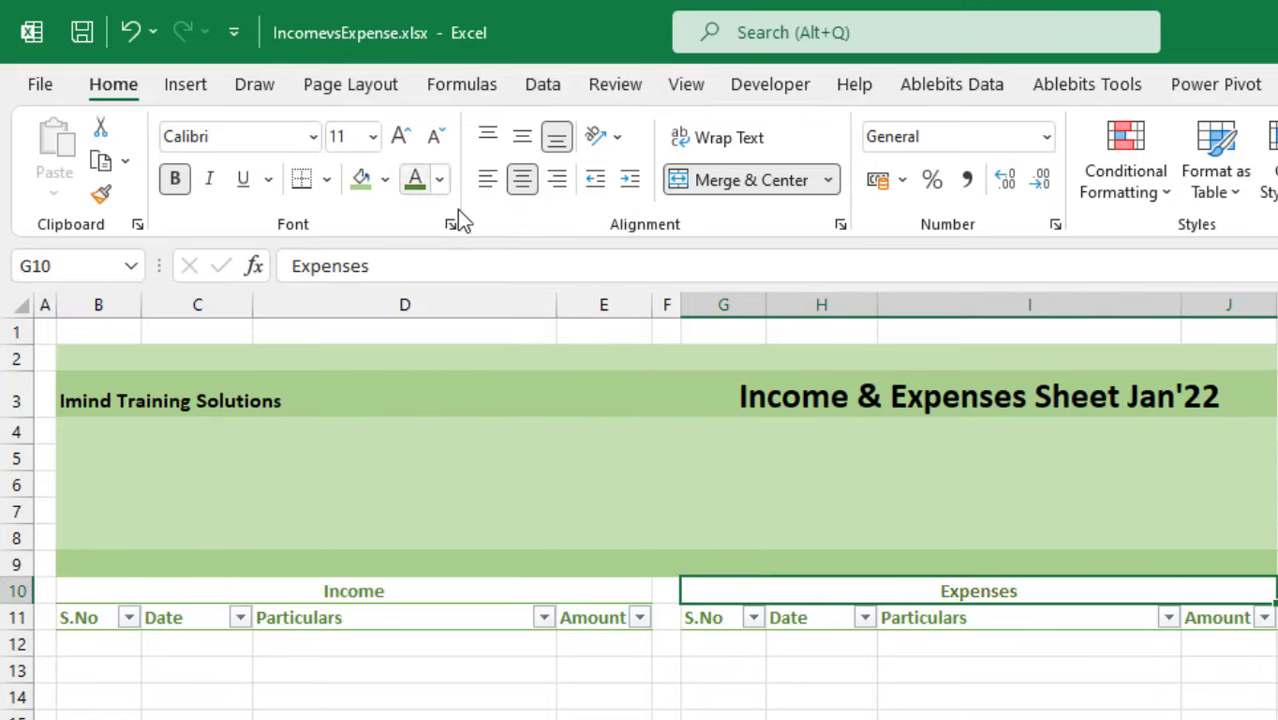
left_click(852, 682)
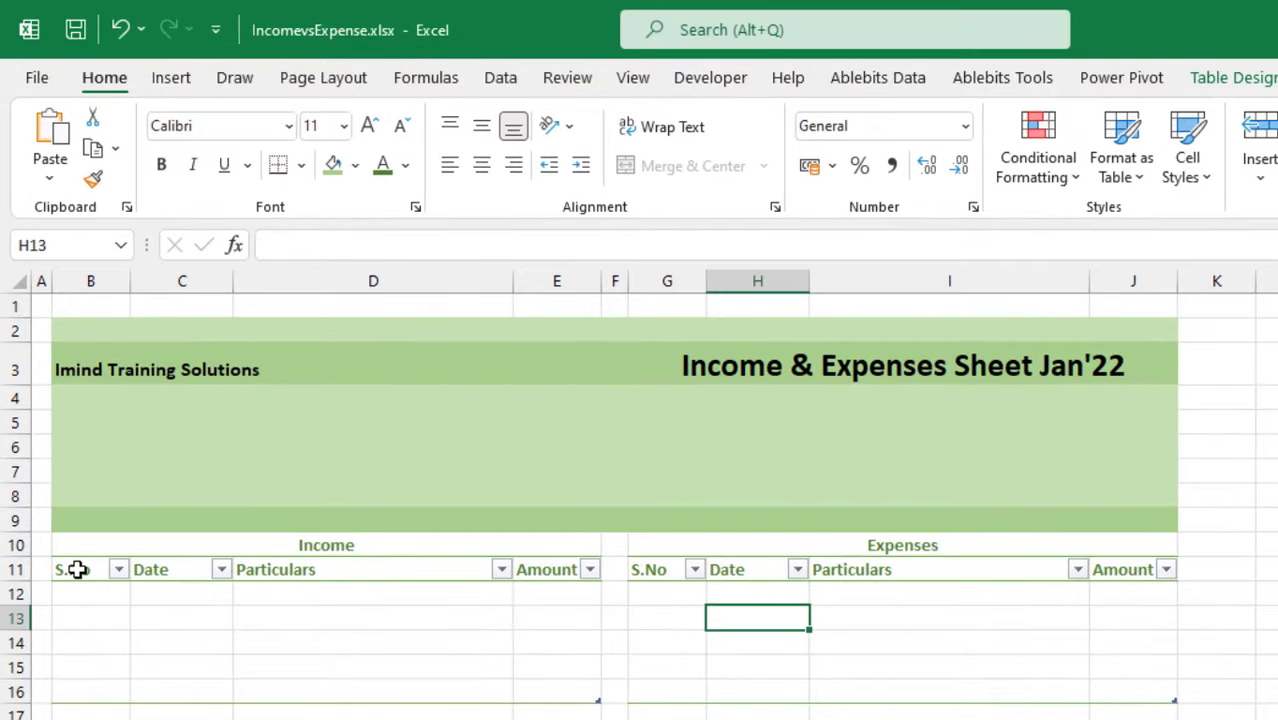
Remove the filter arrows from the header rows of the Income and Expenses tables
left_click_drag(74, 545, 562, 703)
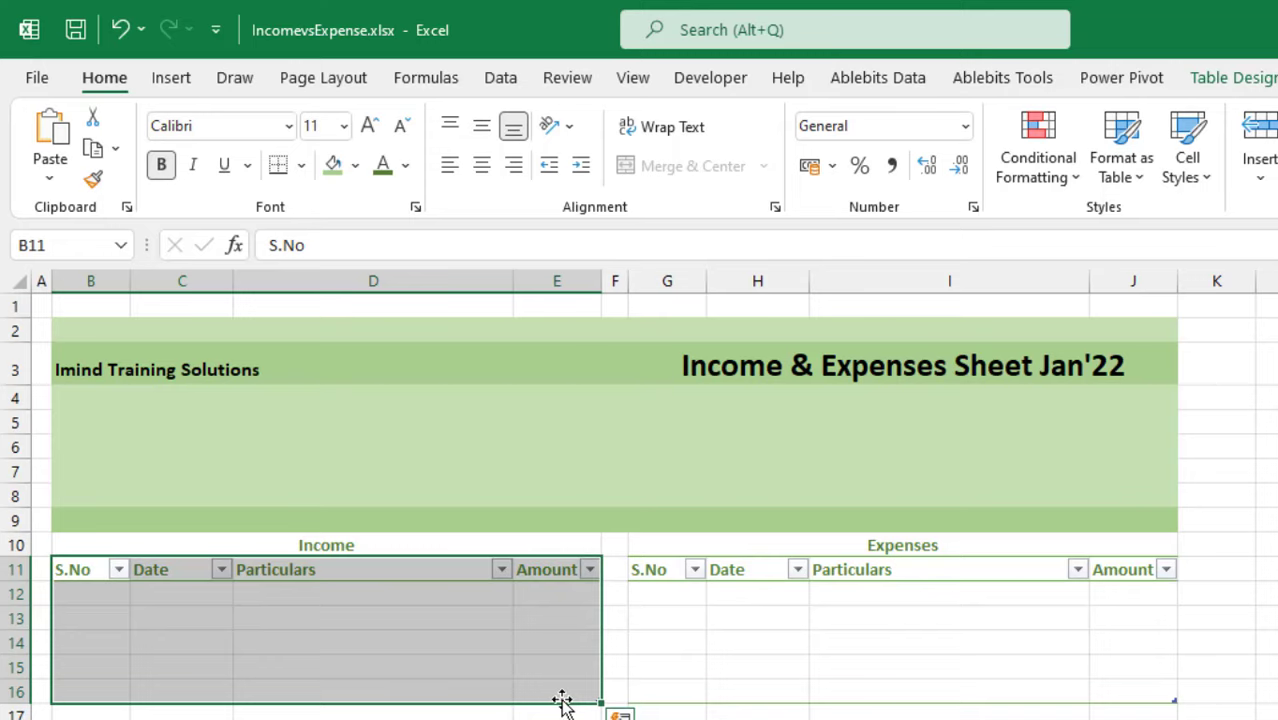
key("ctrl+shift+l")
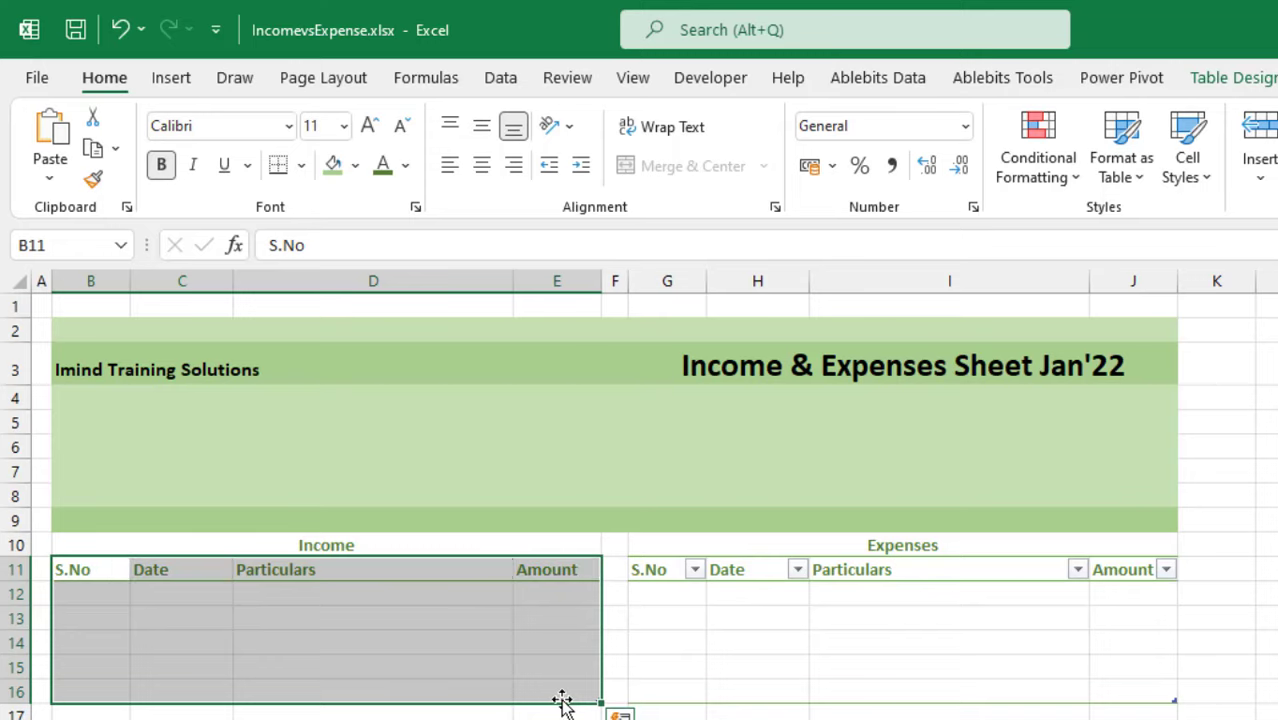
left_click_drag(668, 568, 1153, 686)
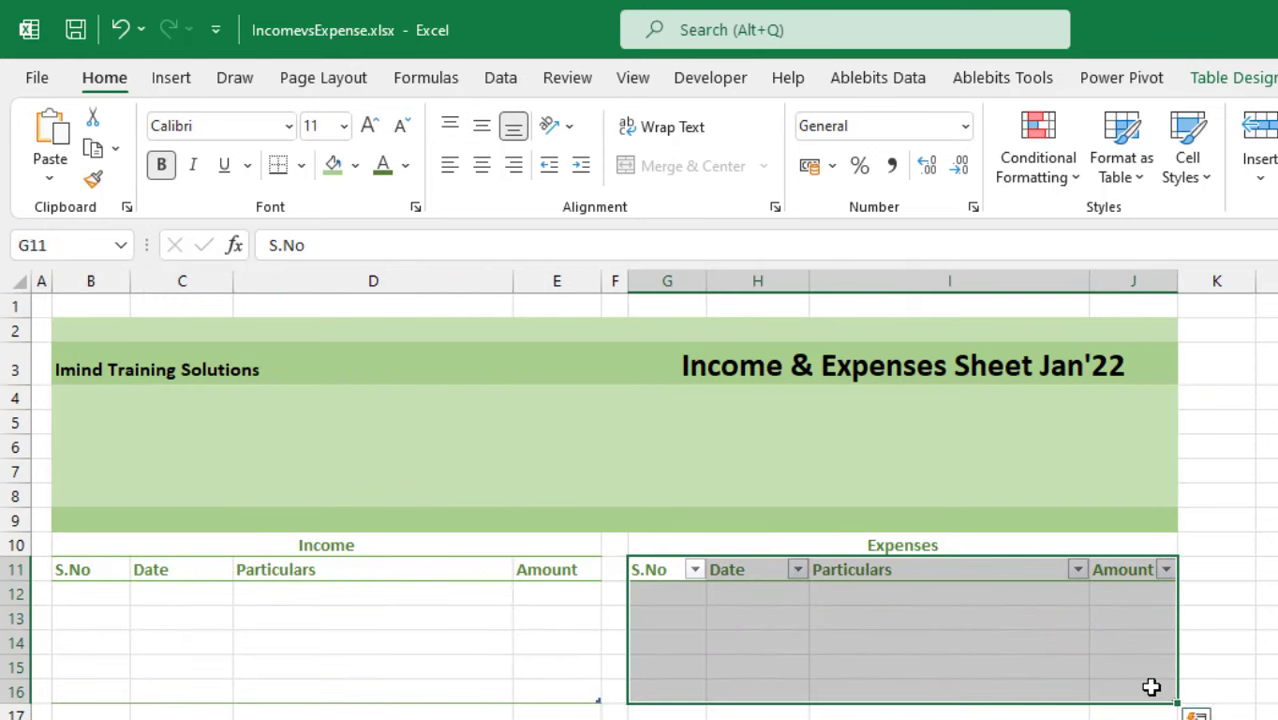
key("ctrl+shift+l")
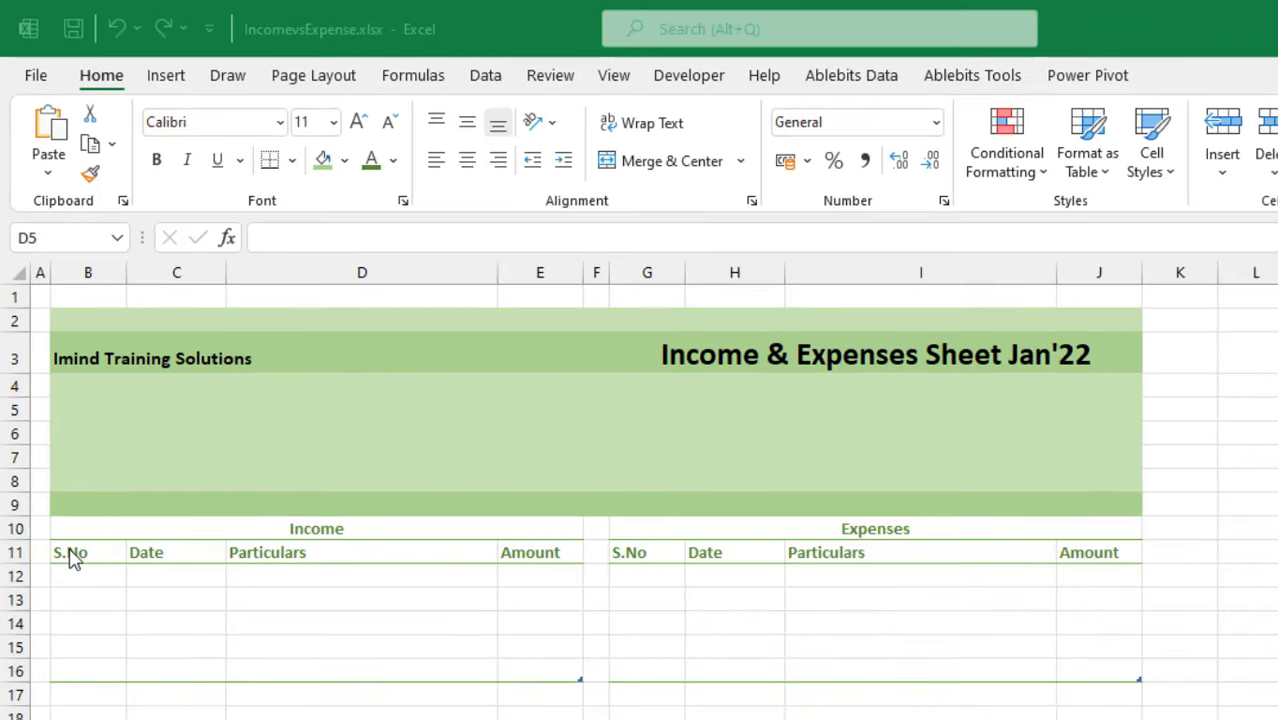
Fill the header cells B11:E11 and G11:J11 of both tables with the lightest green theme shade
left_click_drag(77, 551, 531, 544)
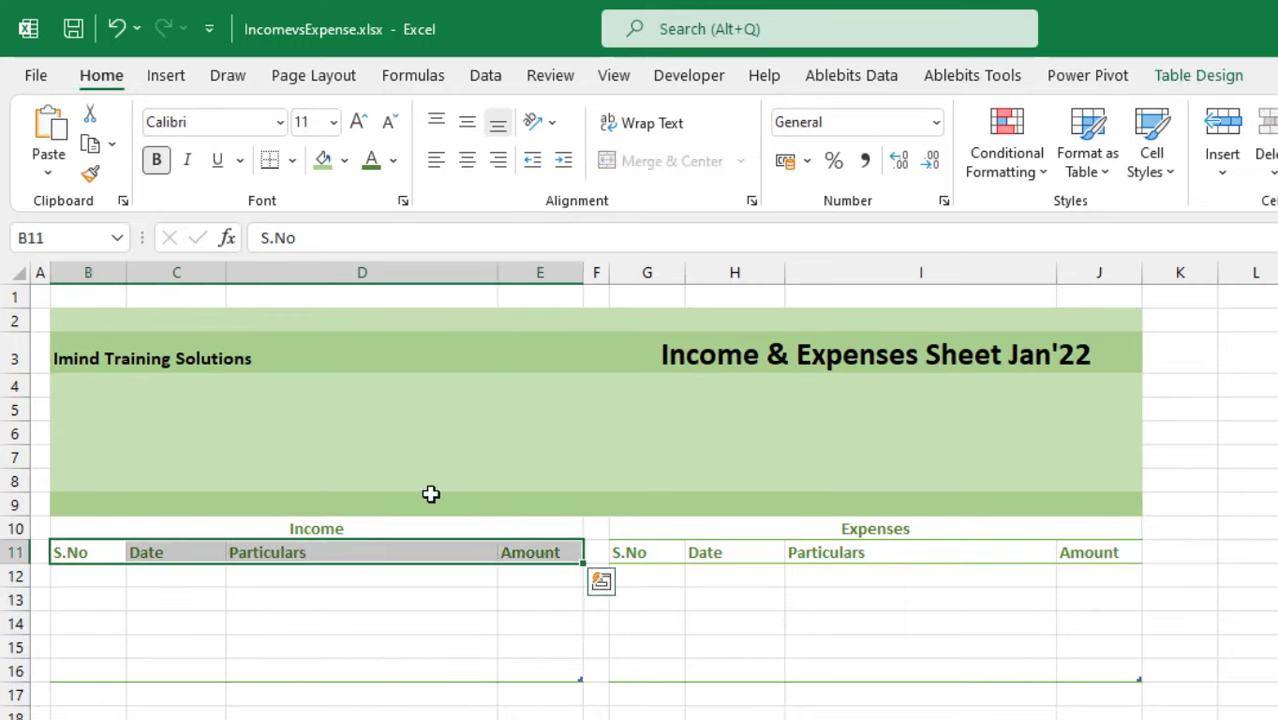
left_click(344, 161)
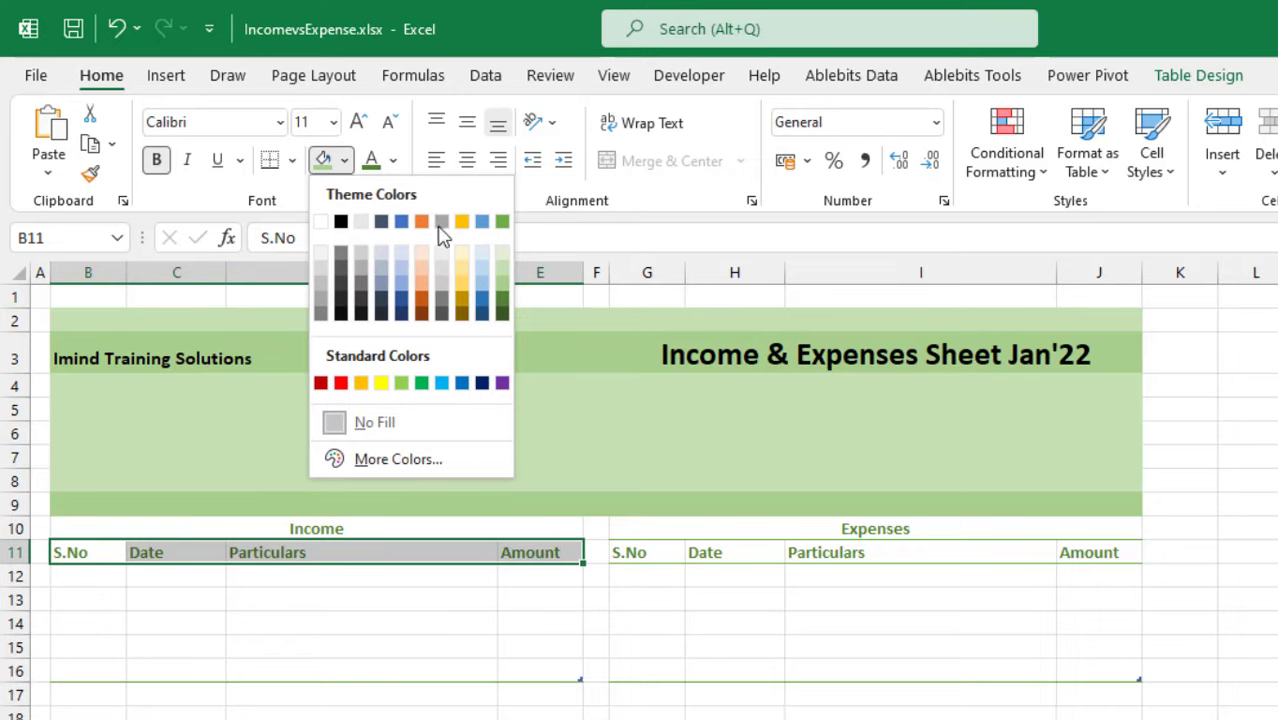
left_click(502, 262)
left_click(645, 550)
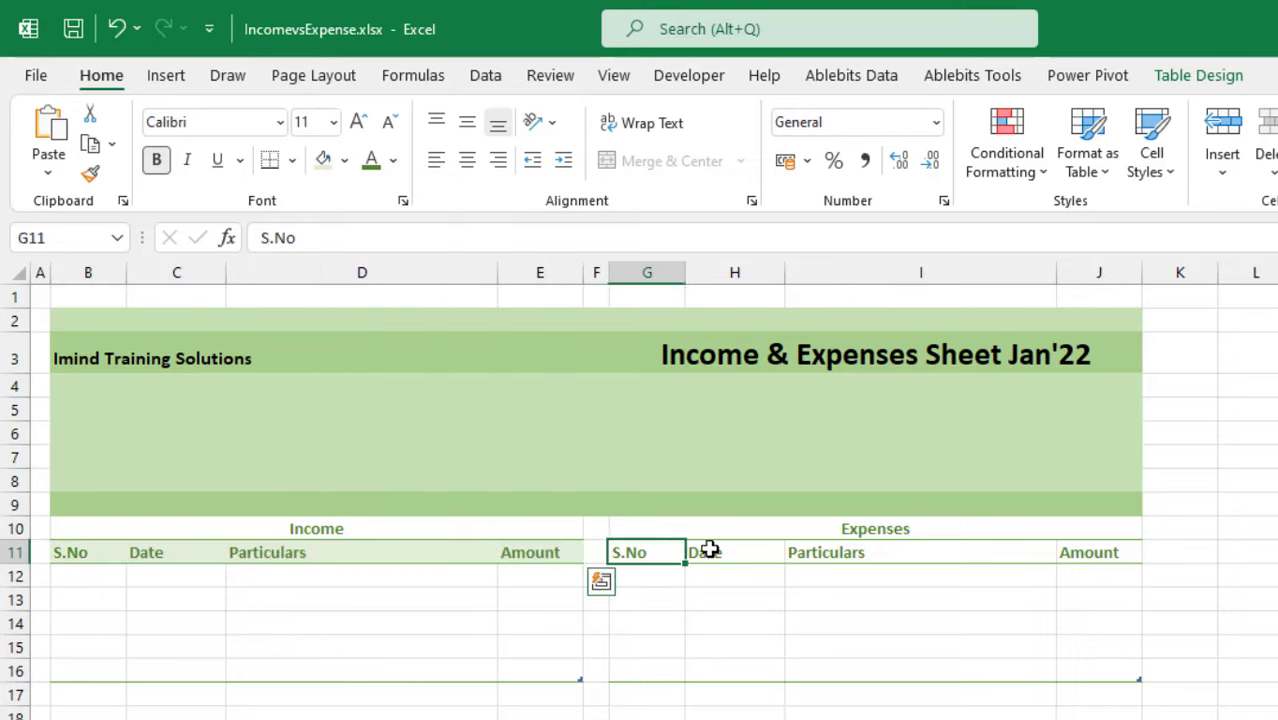
left_click_drag(709, 549, 1084, 553)
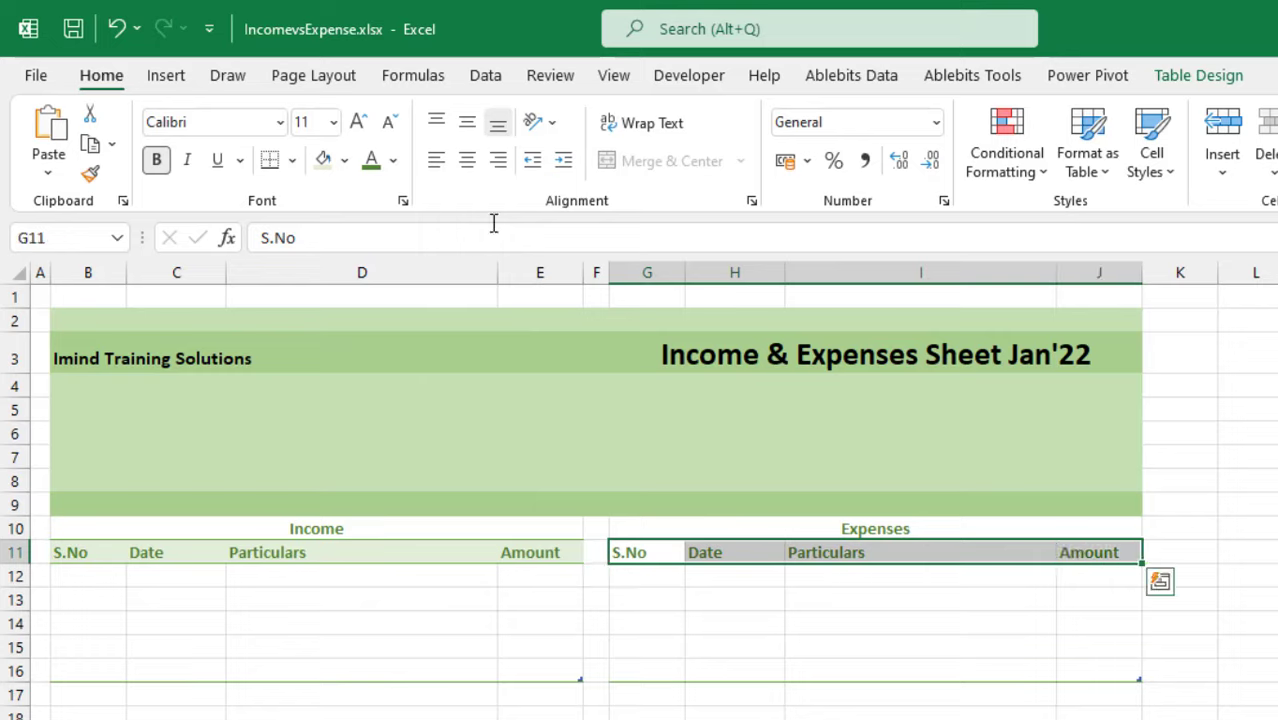
left_click(323, 160)
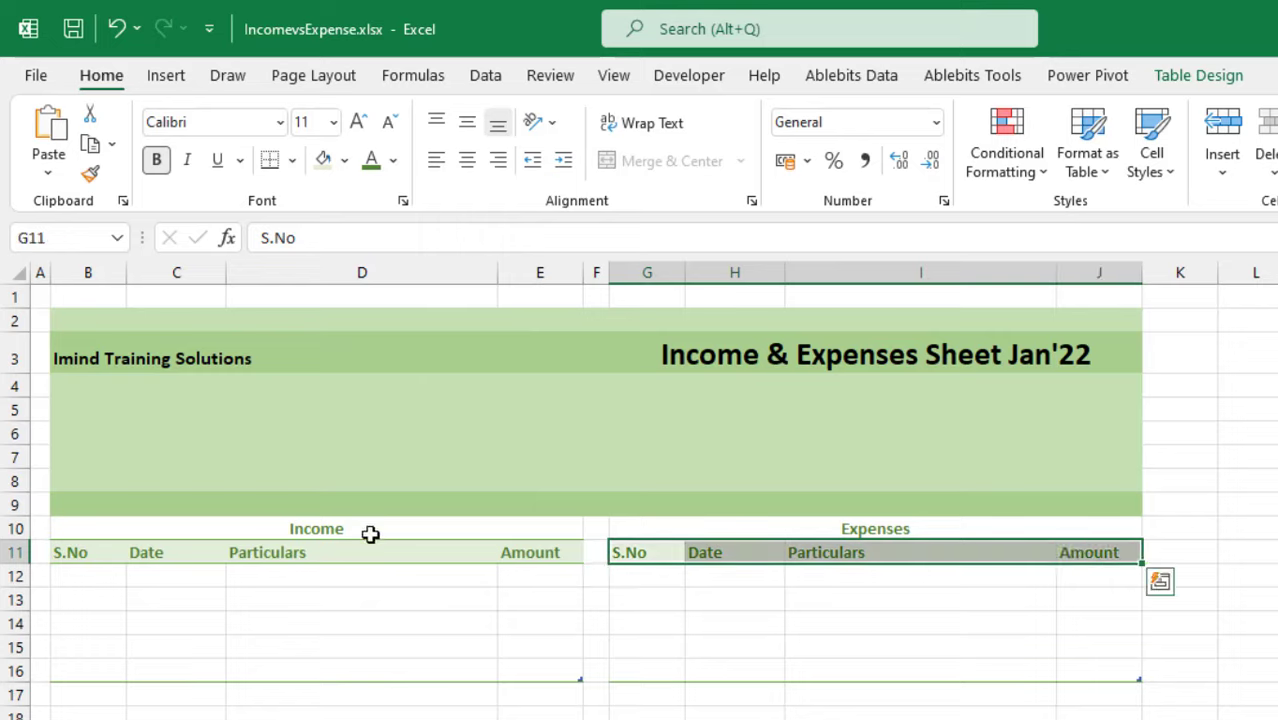
left_click(371, 601)
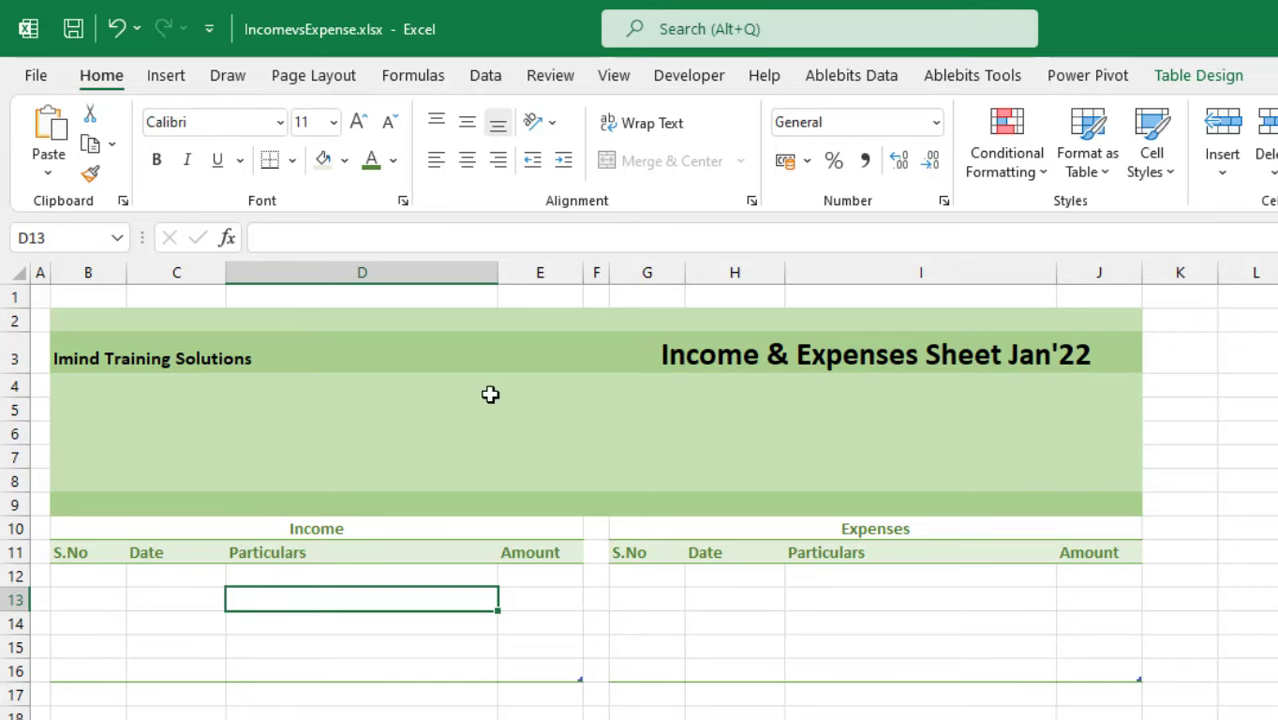
Draw a rectangle in the green header block beneath the company name, spanning rows 4 to 8 from column B into column D
left_click(166, 80)
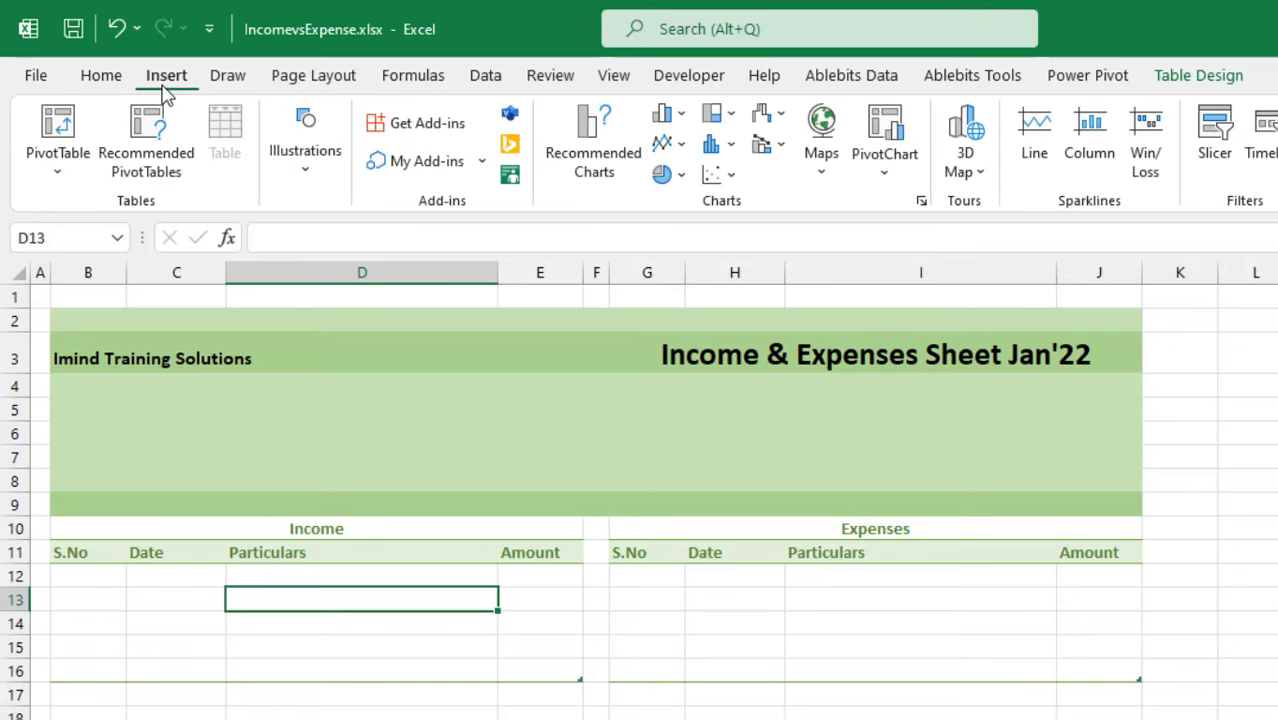
left_click(308, 185)
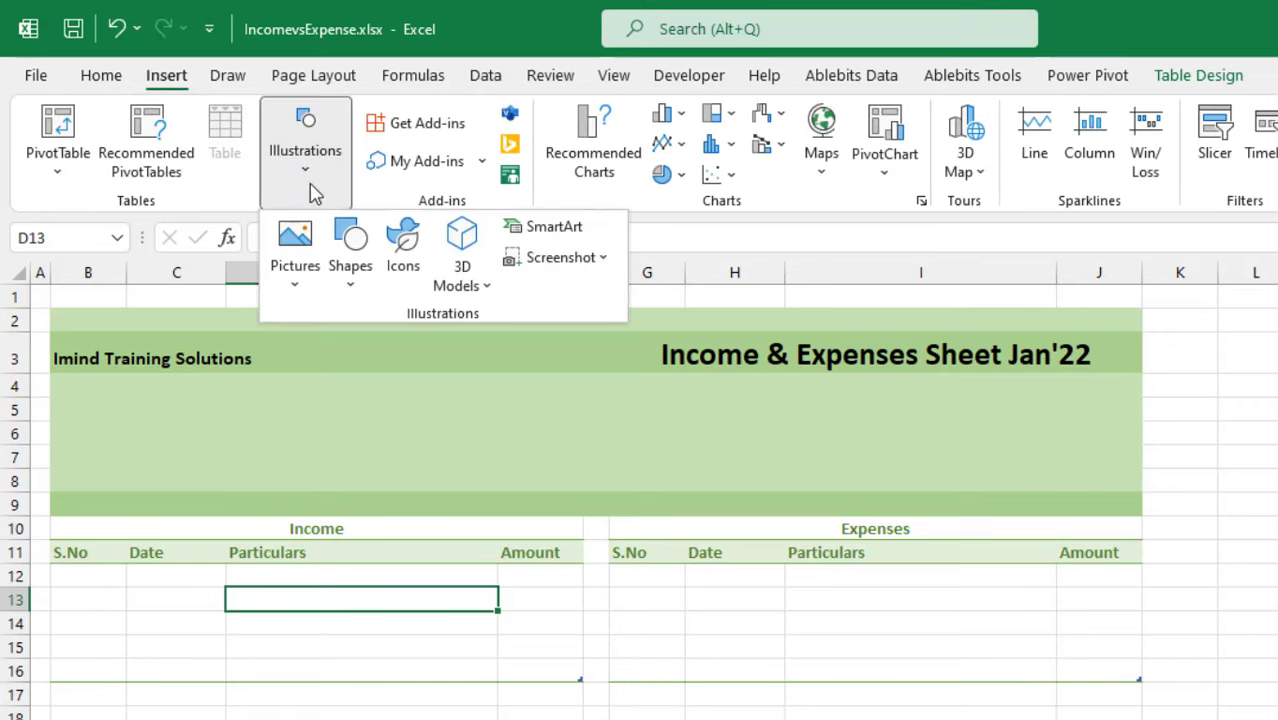
left_click(345, 287)
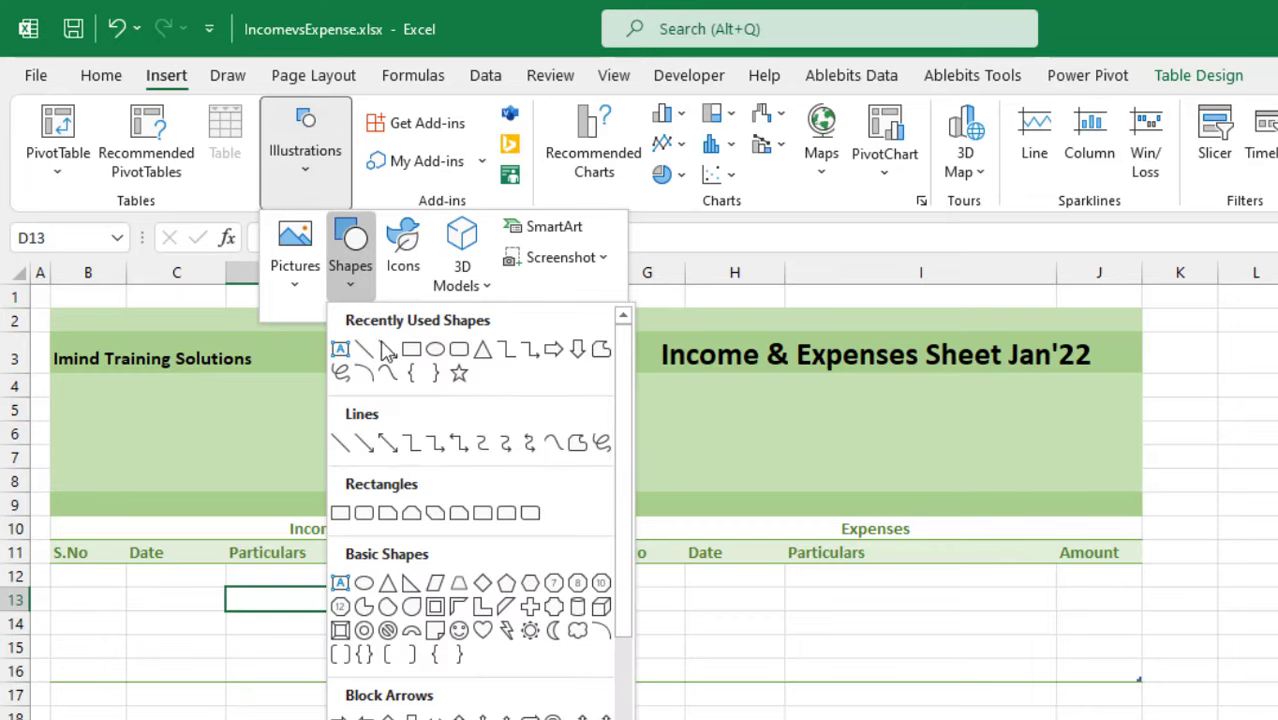
key("Escape")
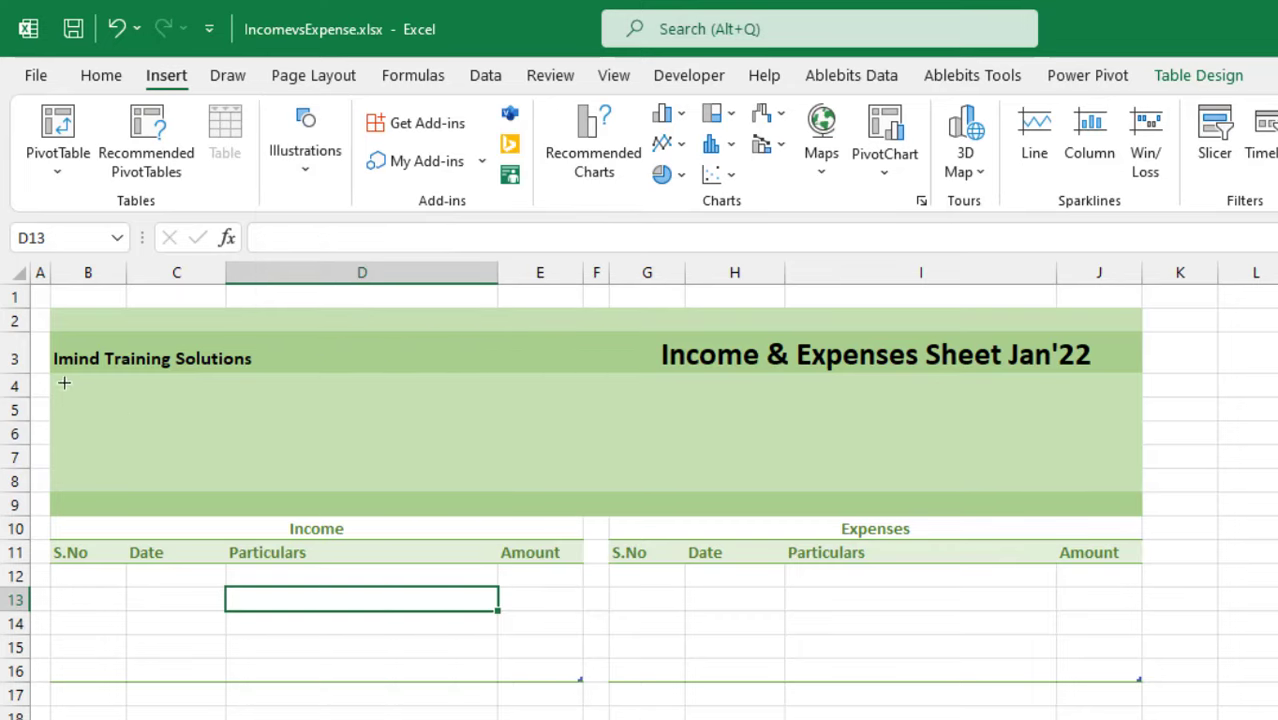
mouse_move(64, 382)
left_mouse_down()
mouse_move(220, 414)
mouse_move(325, 465)
mouse_move(322, 481)
left_mouse_up()
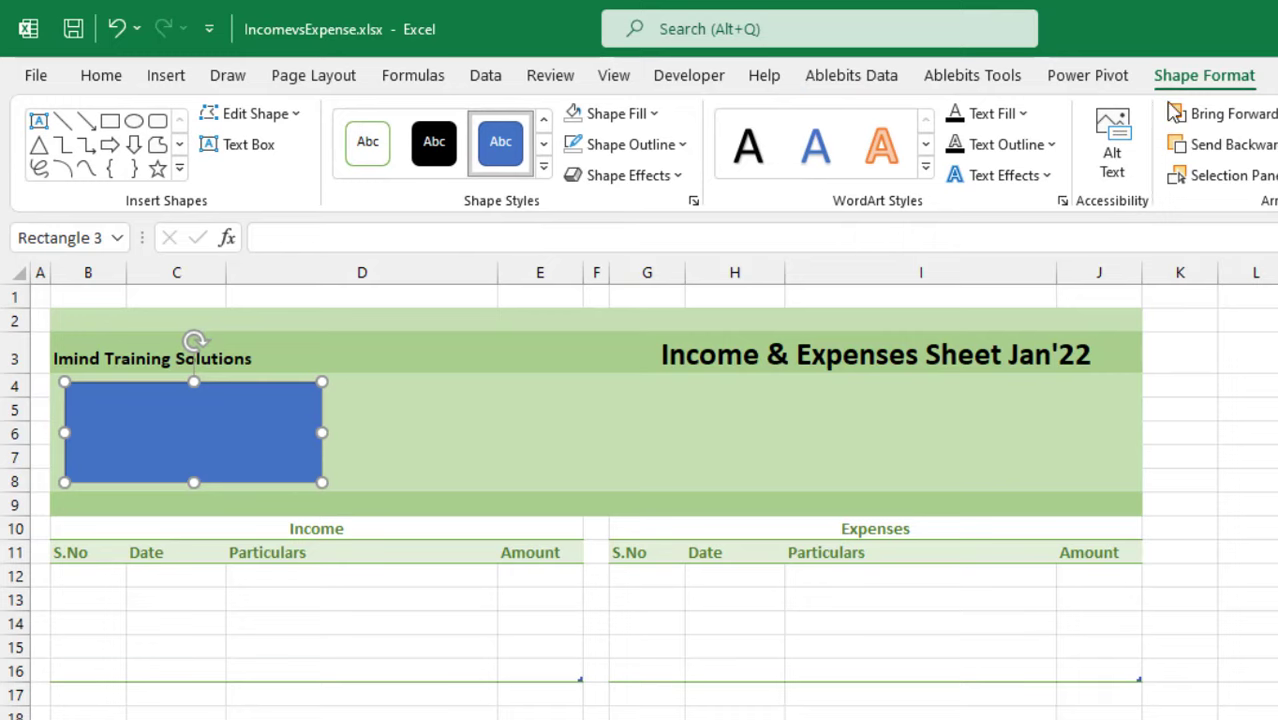
Give the rectangle a very light grey fill and no outline
left_click(655, 122)
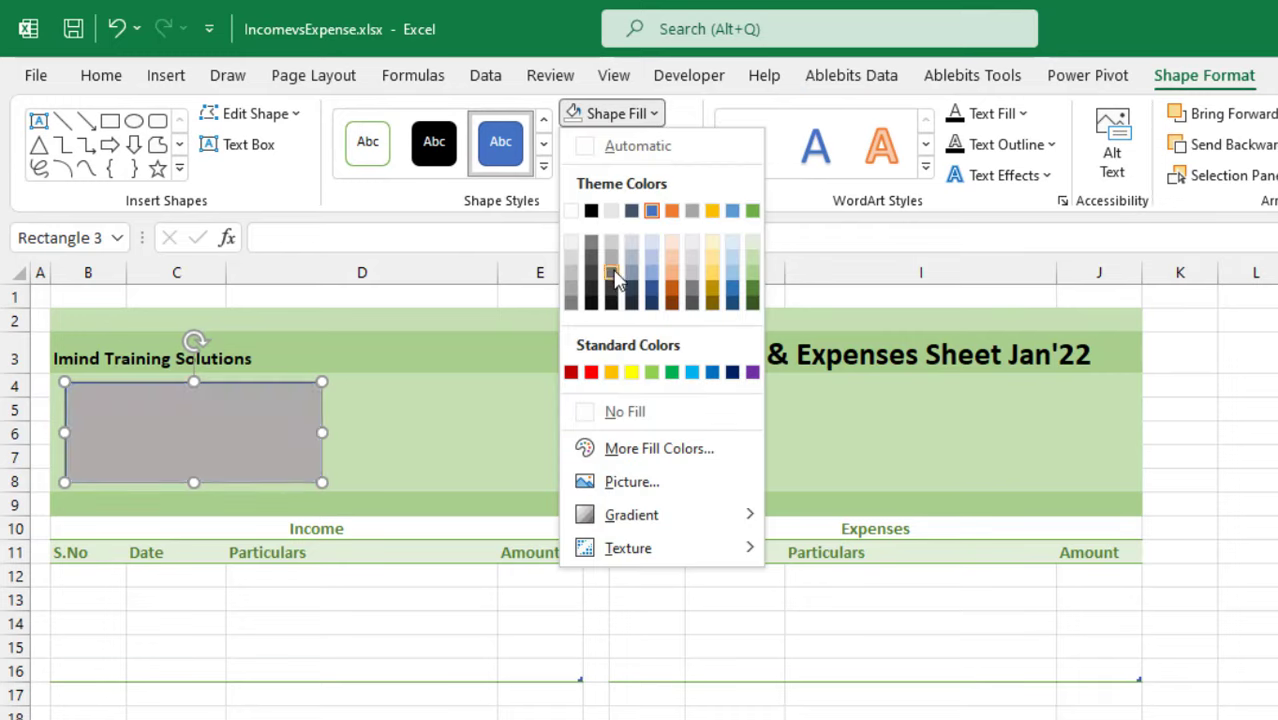
left_click(574, 242)
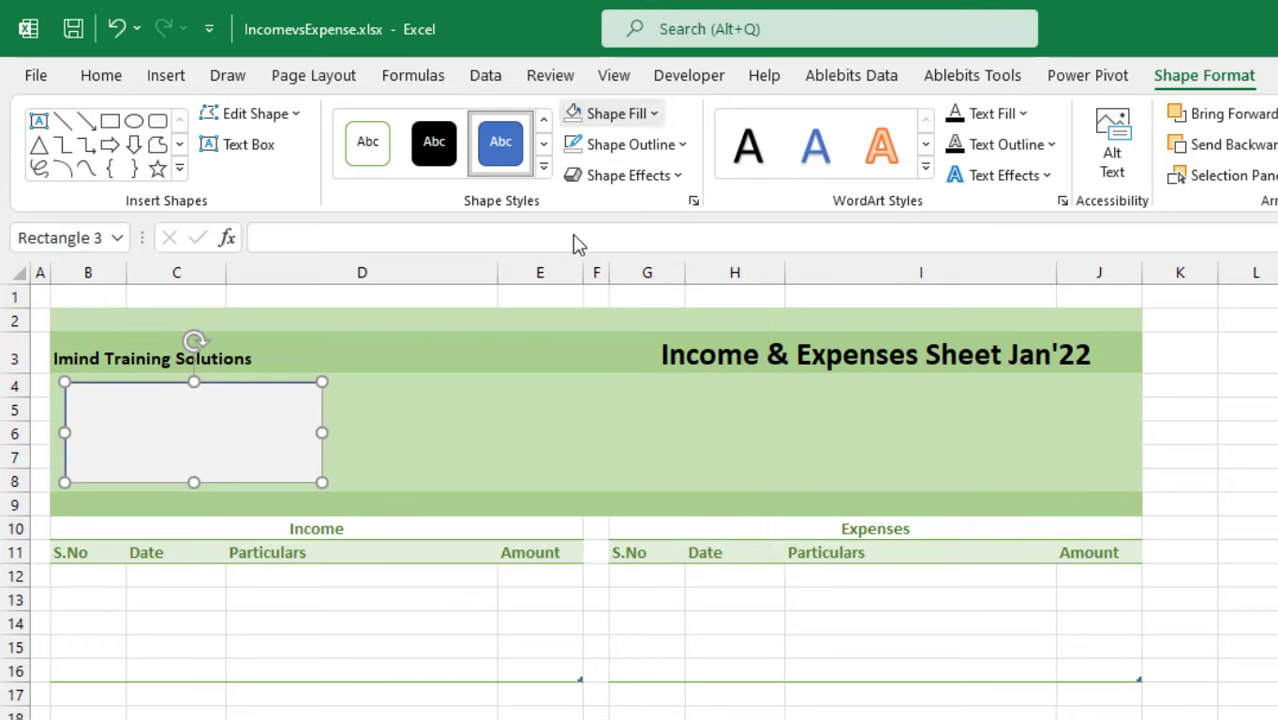
left_click(683, 146)
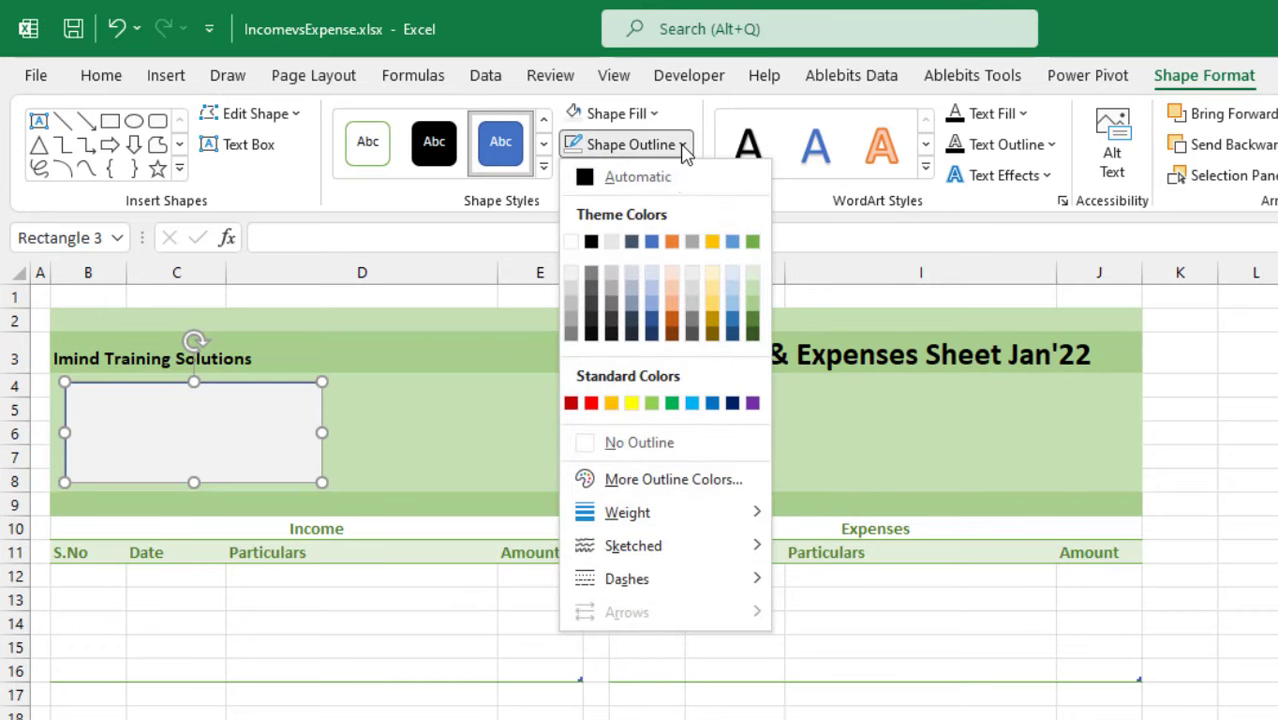
left_click(625, 446)
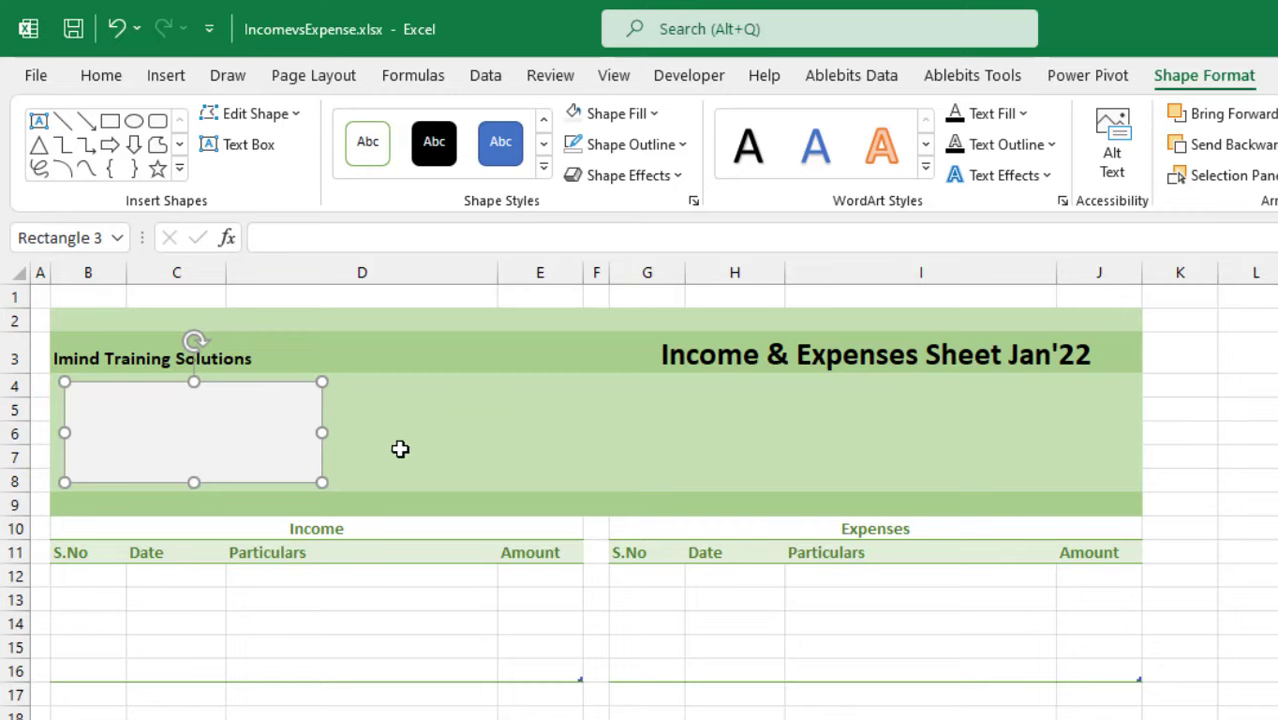
Duplicate the grey rectangle three times and lay out the four cards in a row across the header block
key("ctrl+d")
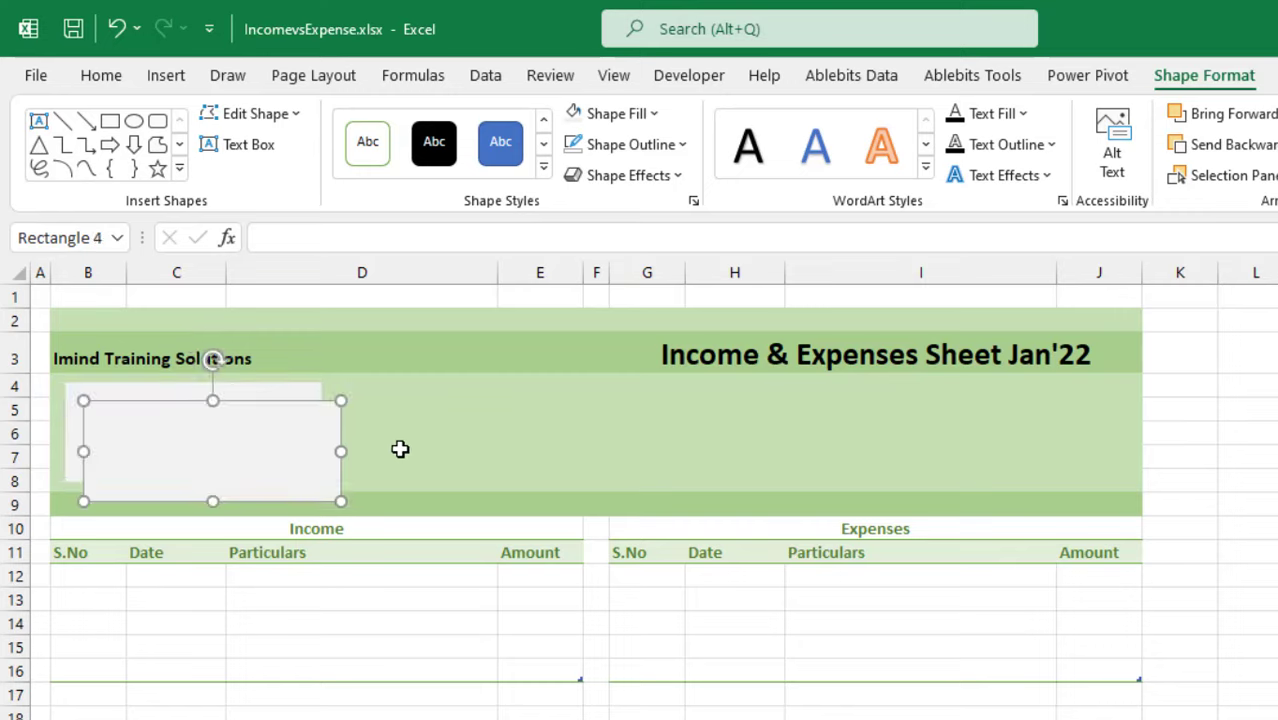
left_click_drag(293, 451, 549, 428)
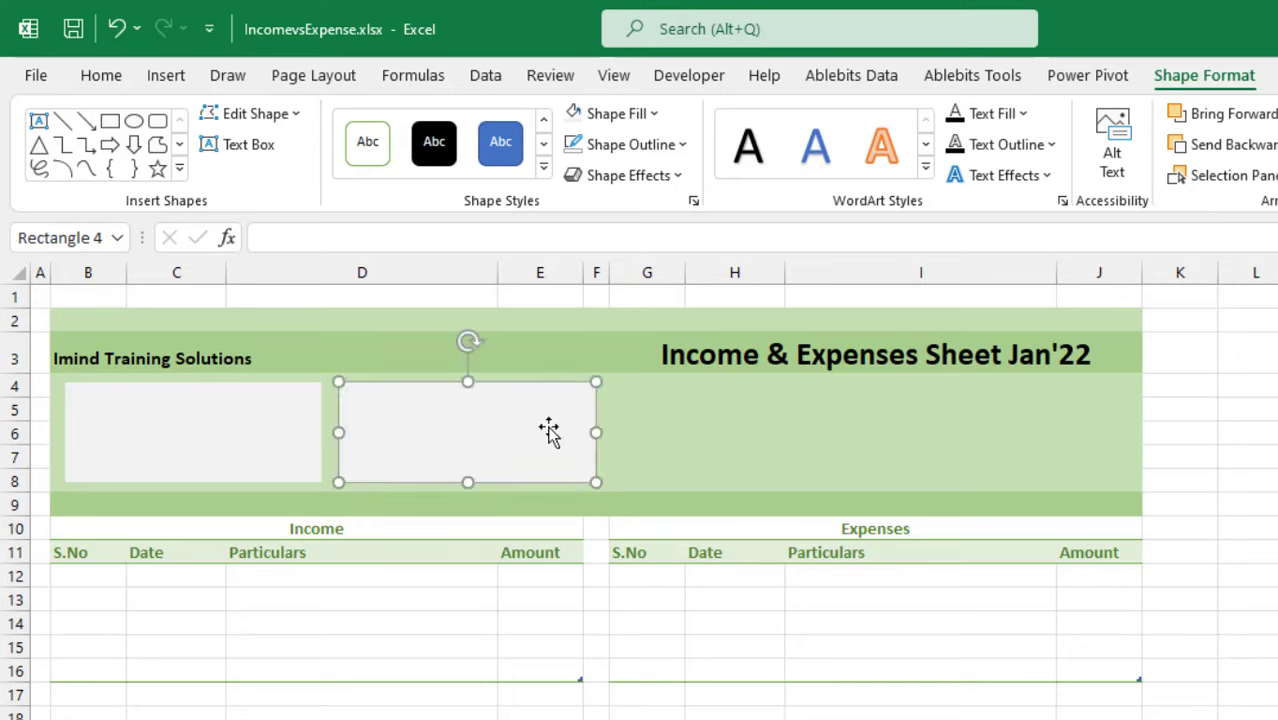
key("ctrl+d")
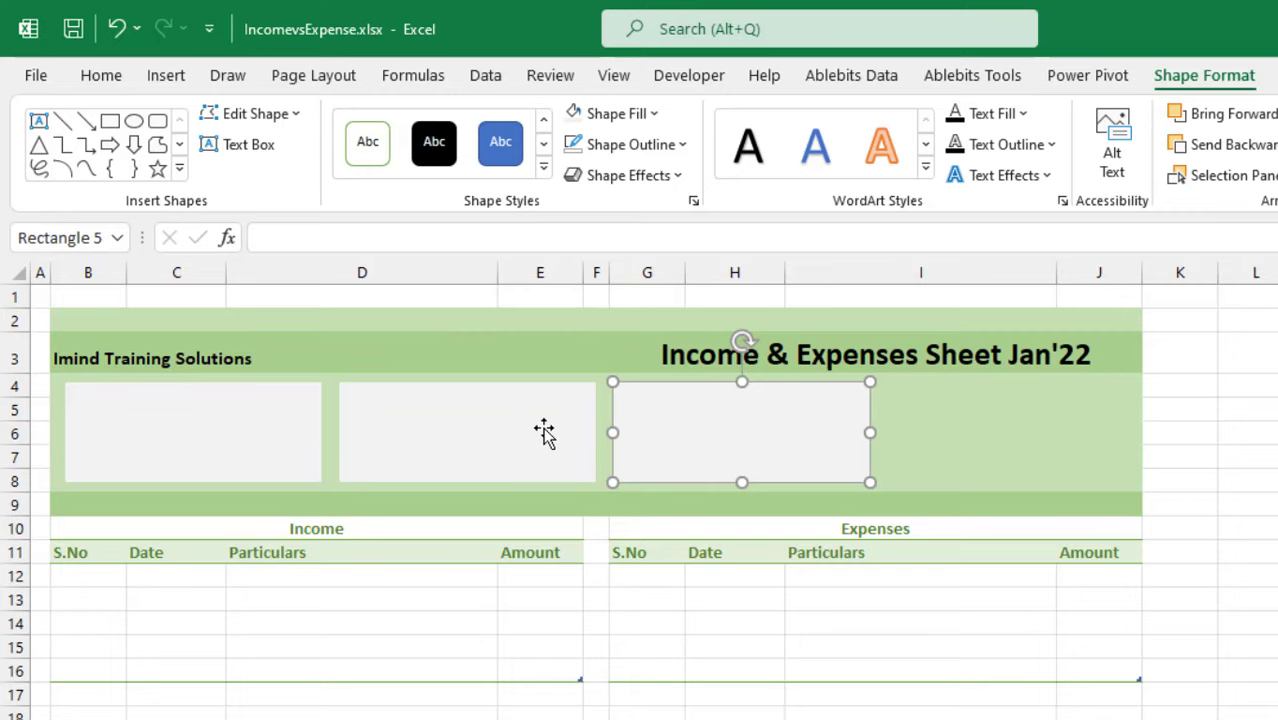
key("ctrl+d")
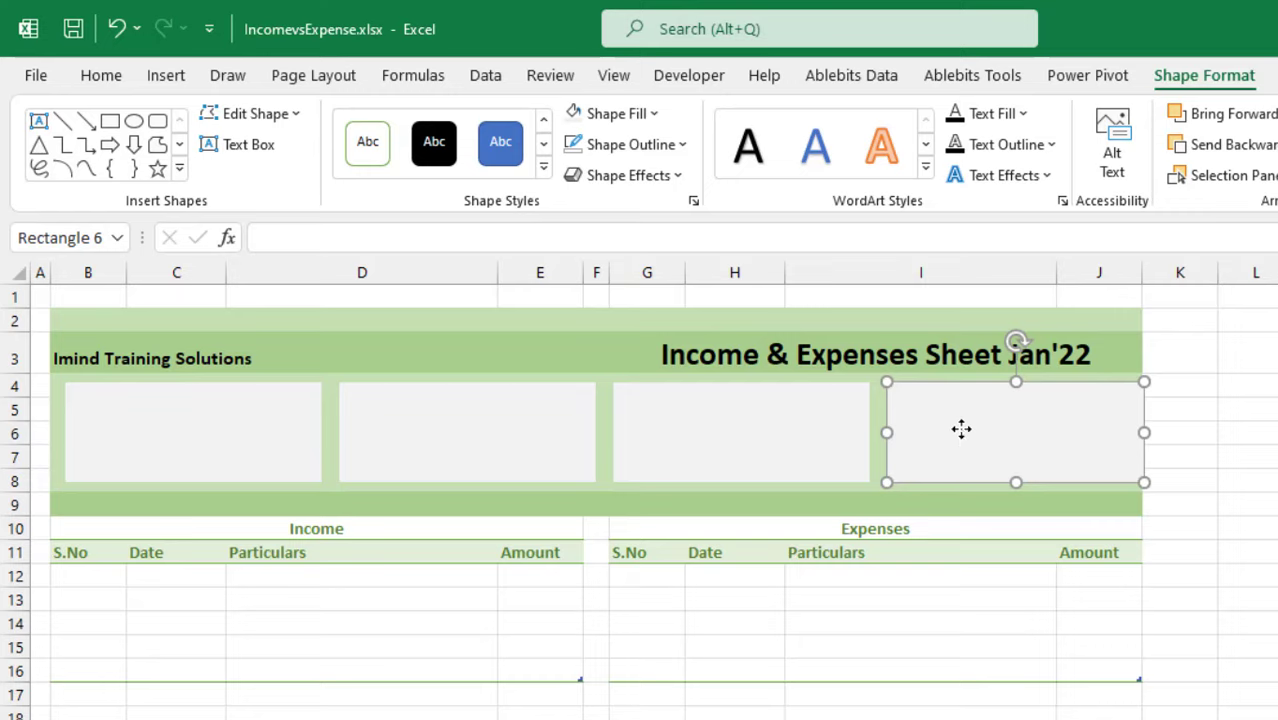
left_click_drag(960, 432, 952, 429)
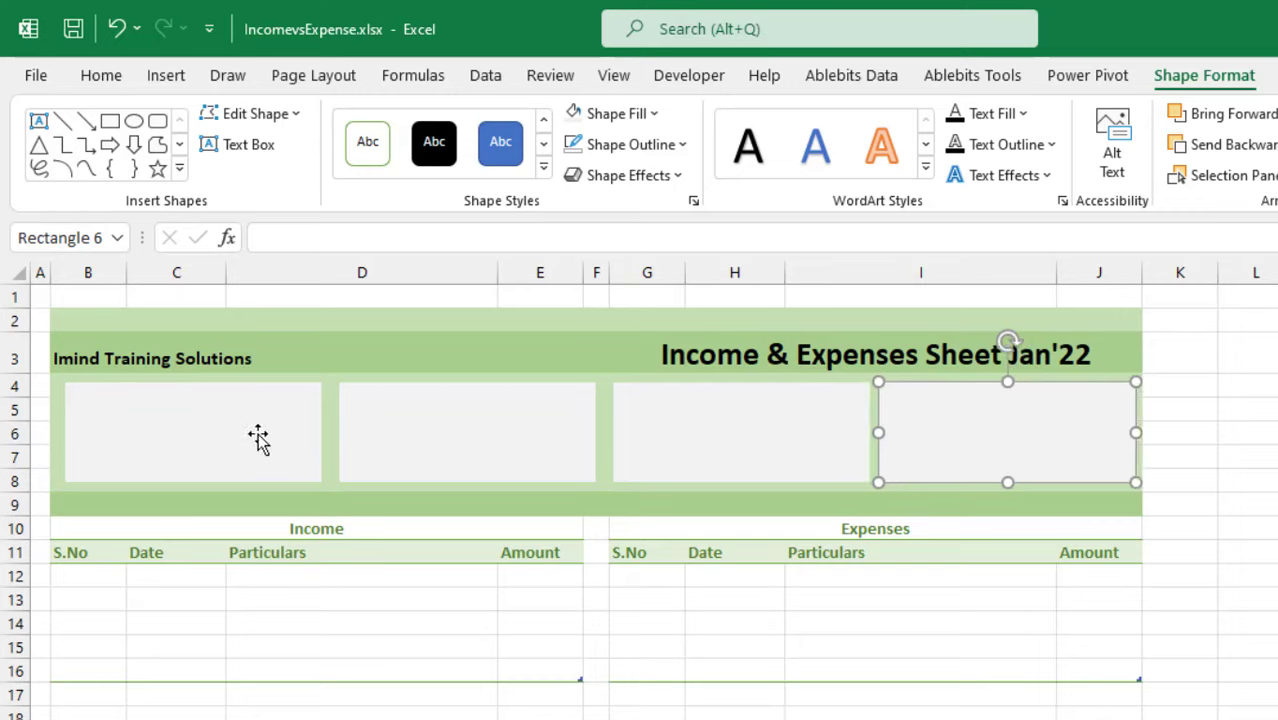
Adjust the gaps between the four grey cards so they fit within the header block and align them vertically
mouse_move(256, 433)
left_mouse_down()
mouse_move(244, 431)
mouse_move(261, 431)
left_mouse_up()
left_click_drag(430, 433, 426, 431)
mouse_move(664, 432)
left_mouse_down()
mouse_move(642, 422)
mouse_move(656, 431)
left_mouse_up()
mouse_move(947, 434)
left_mouse_down()
mouse_move(927, 428)
mouse_move(940, 428)
left_mouse_up()
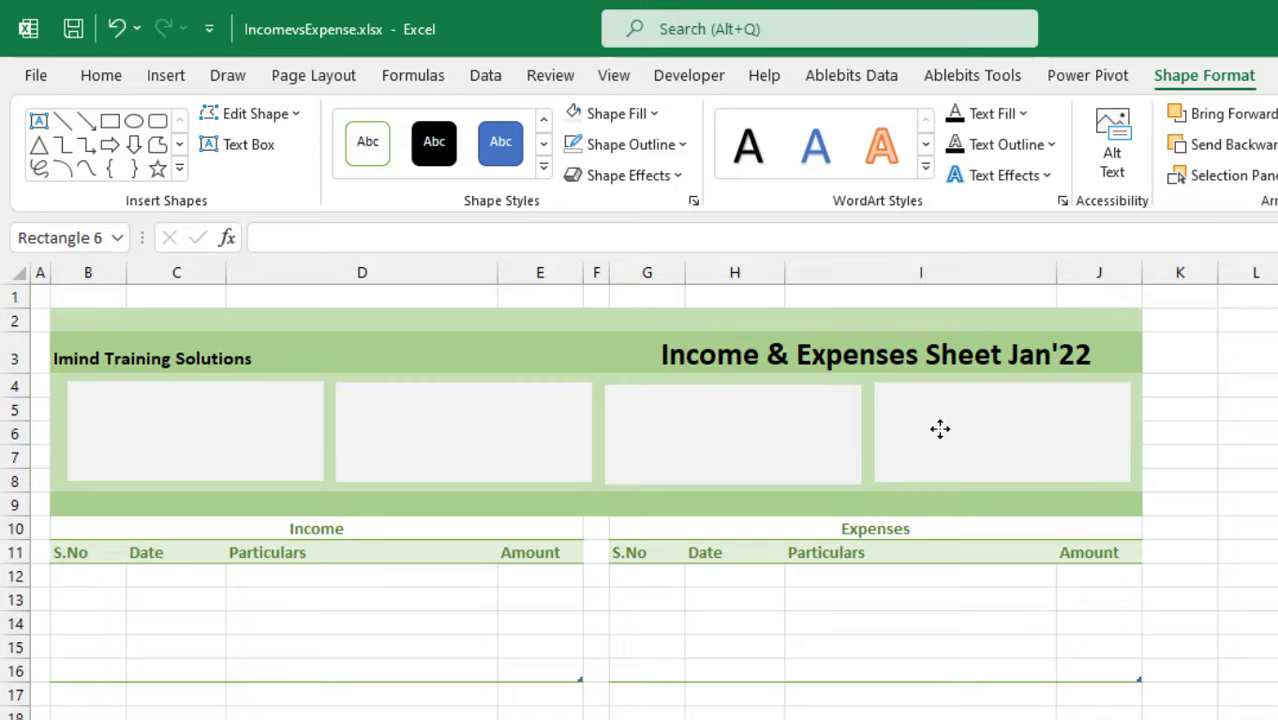
left_click(779, 438, "shift")
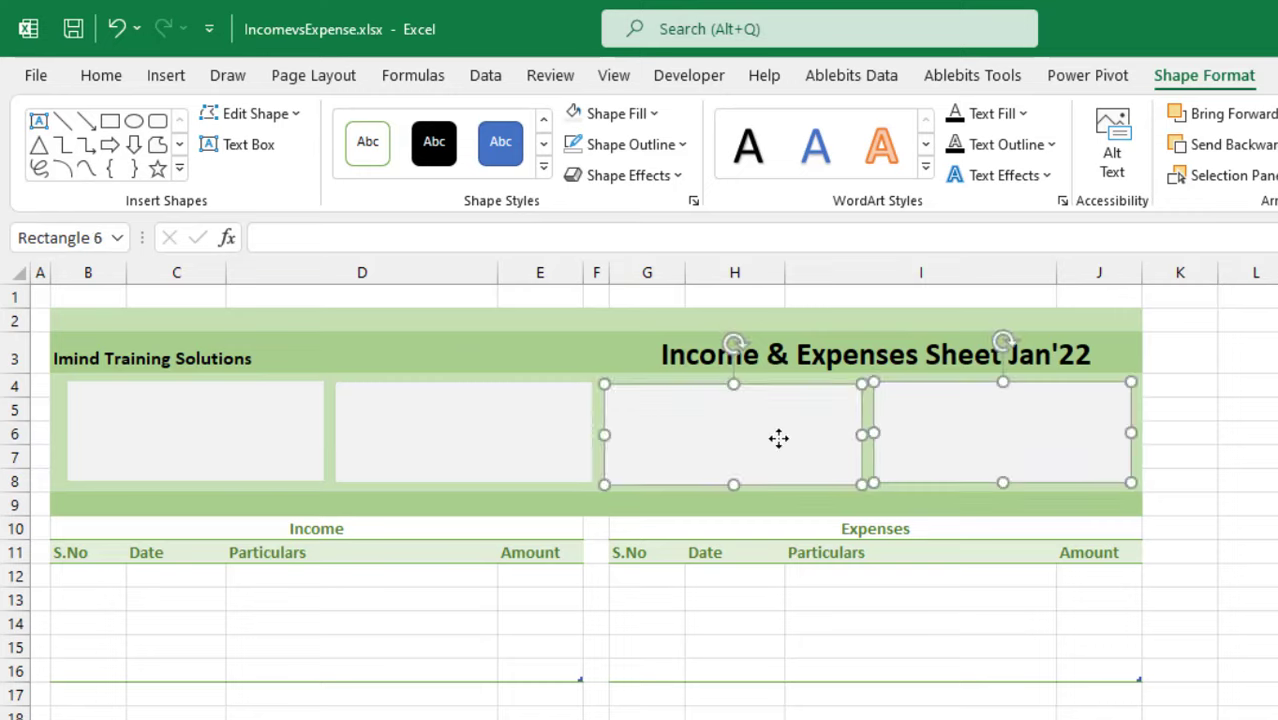
left_click(551, 449, "shift")
left_click(271, 449, "shift")
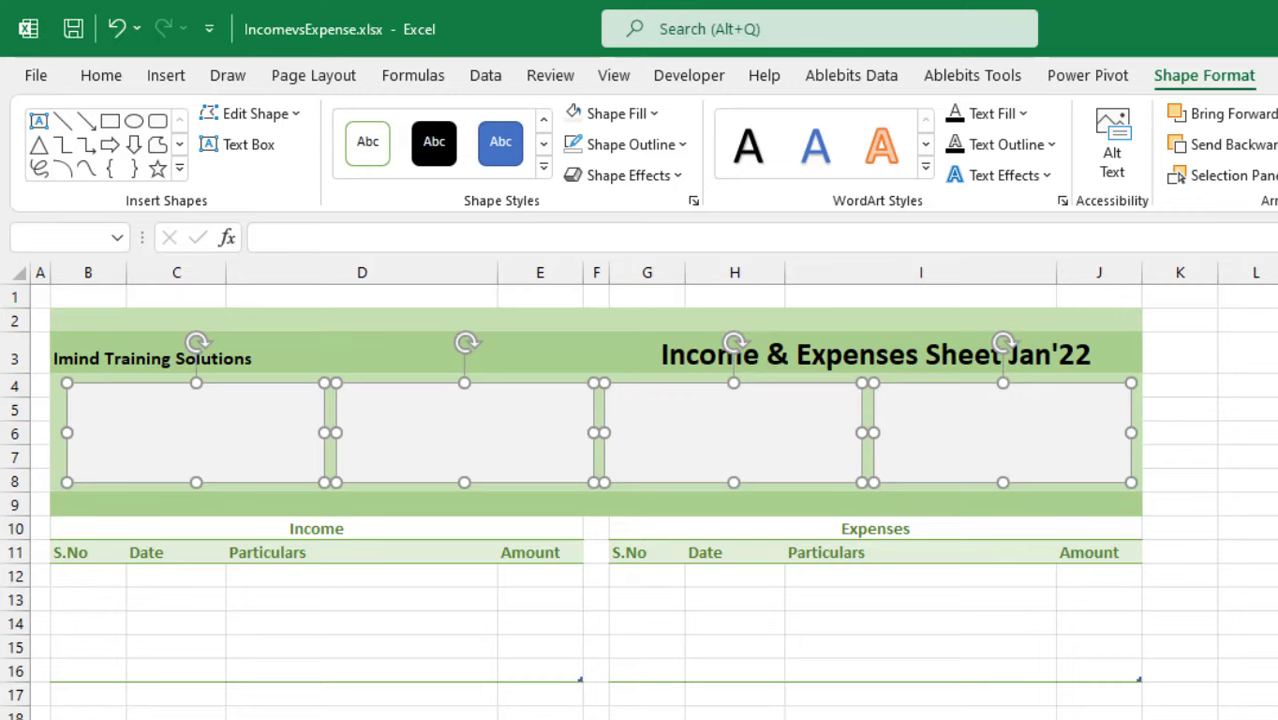
key("Escape")
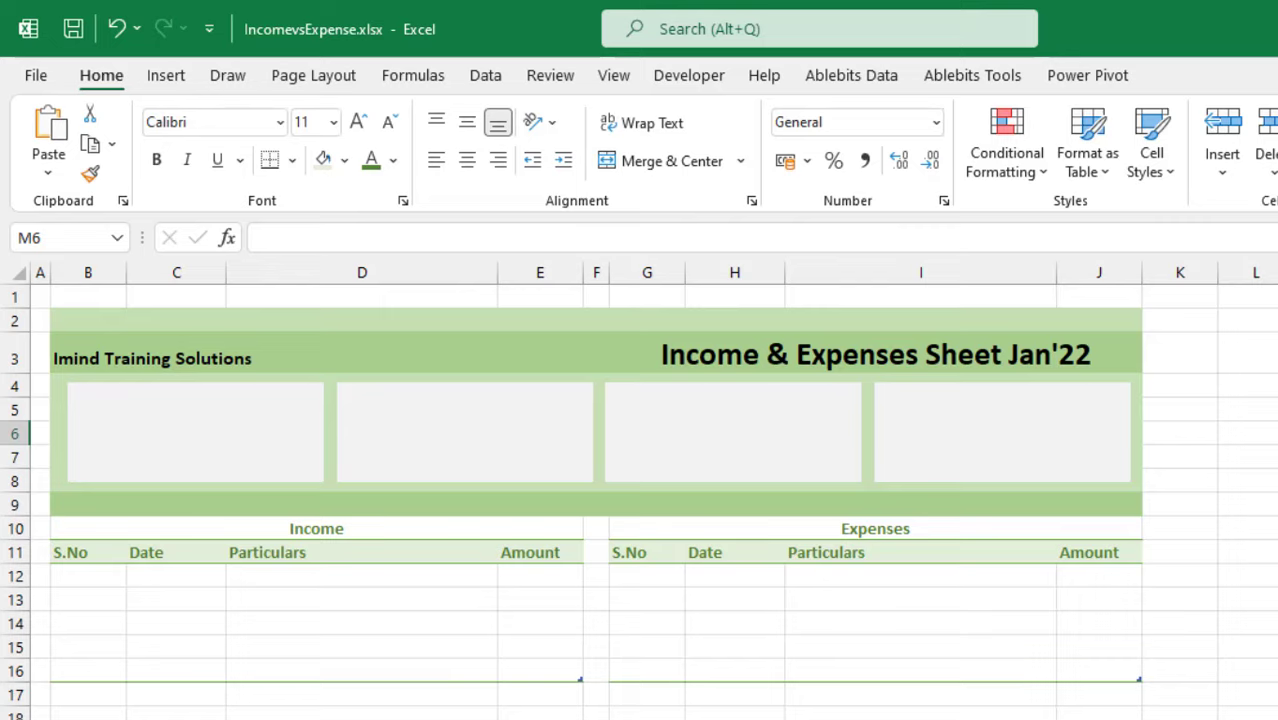
Copy the hand holding a money bag picture from the icon sheet and place it inside the first card
key("ctrl+Page_Down")
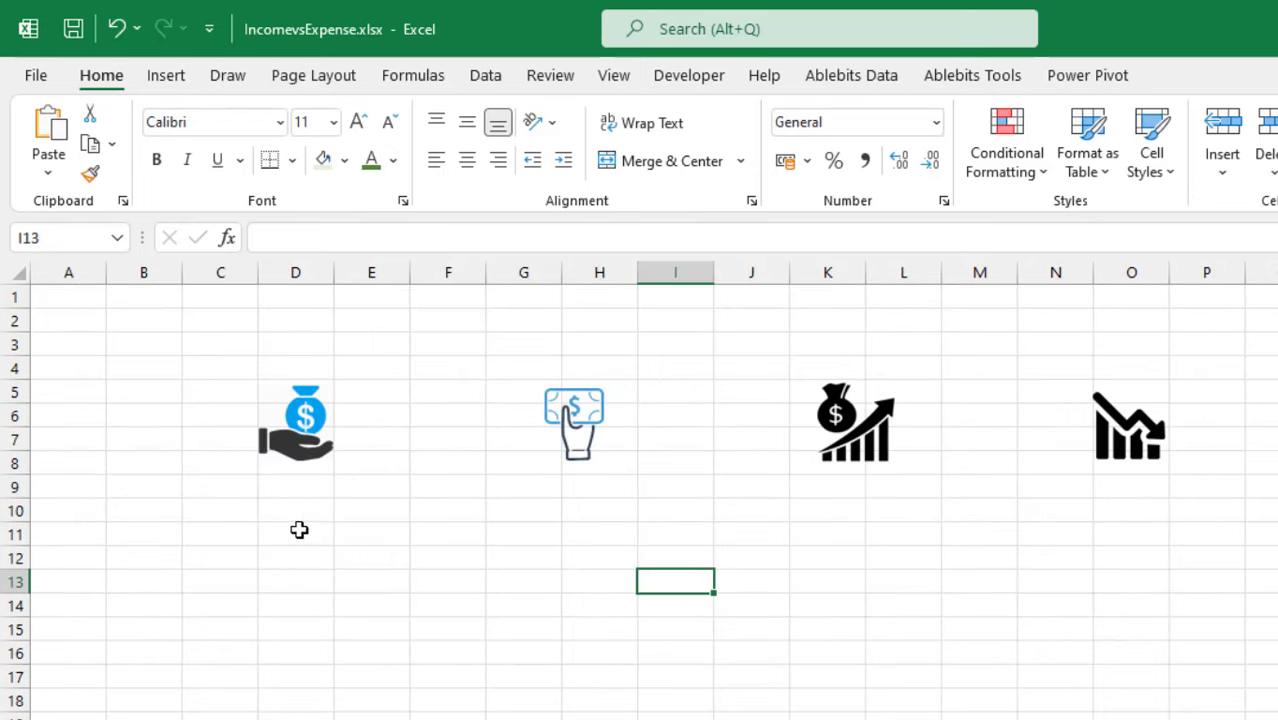
left_click(282, 434)
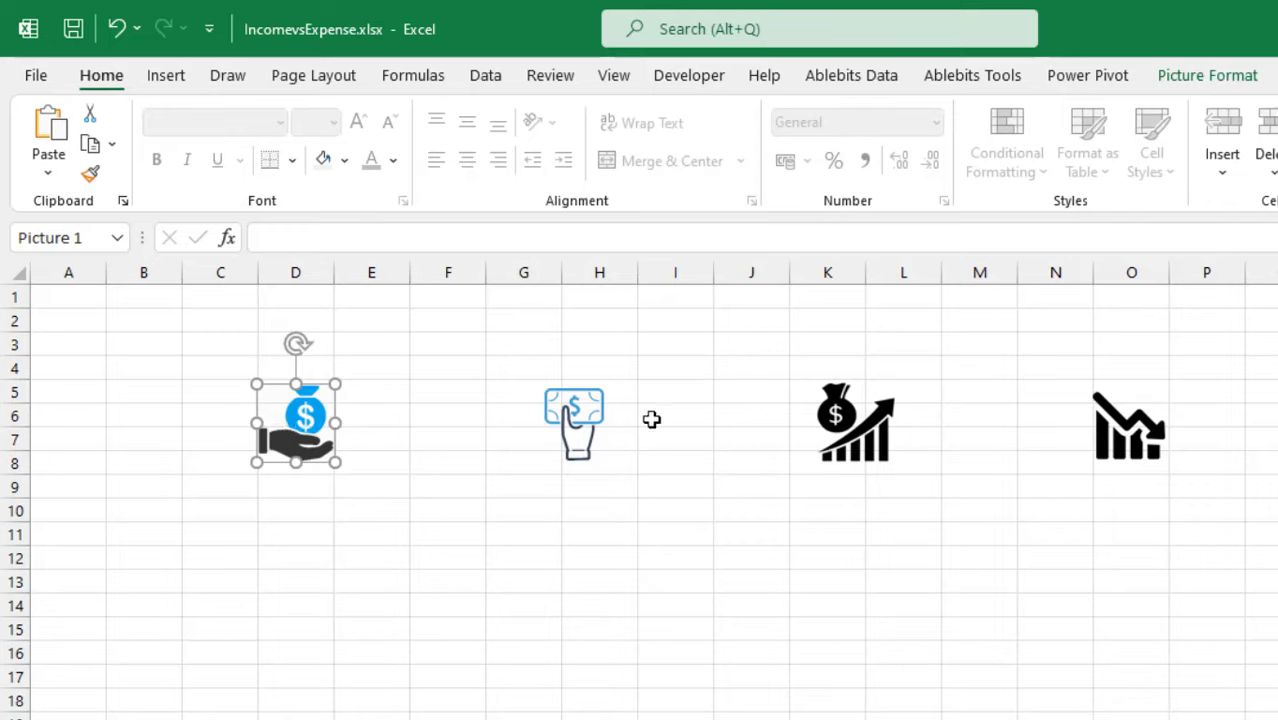
left_click(571, 413)
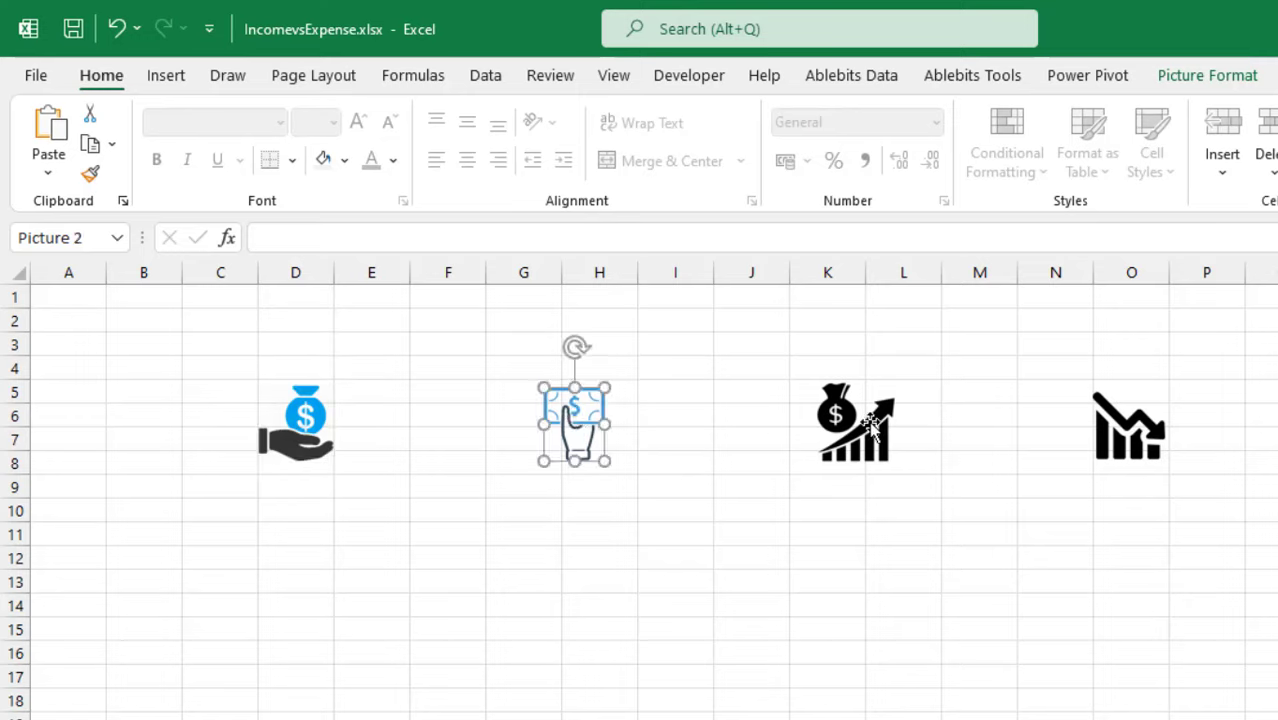
left_click(872, 424)
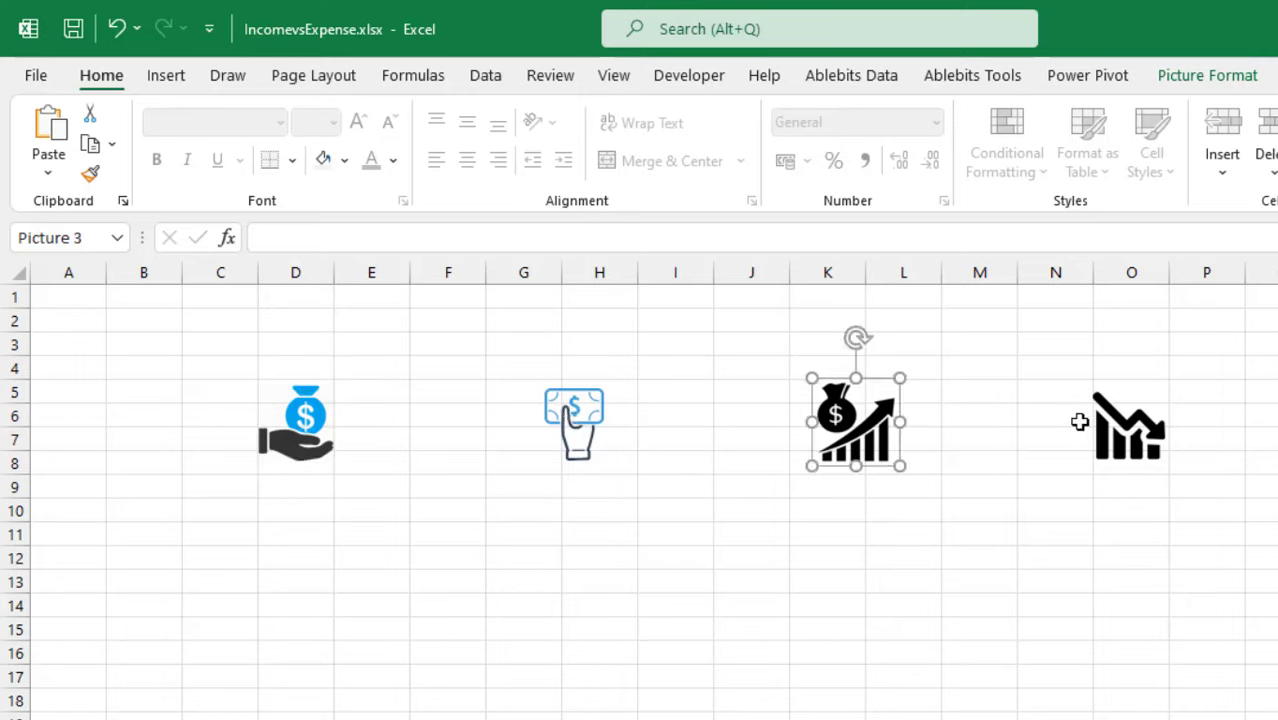
left_click(1131, 428)
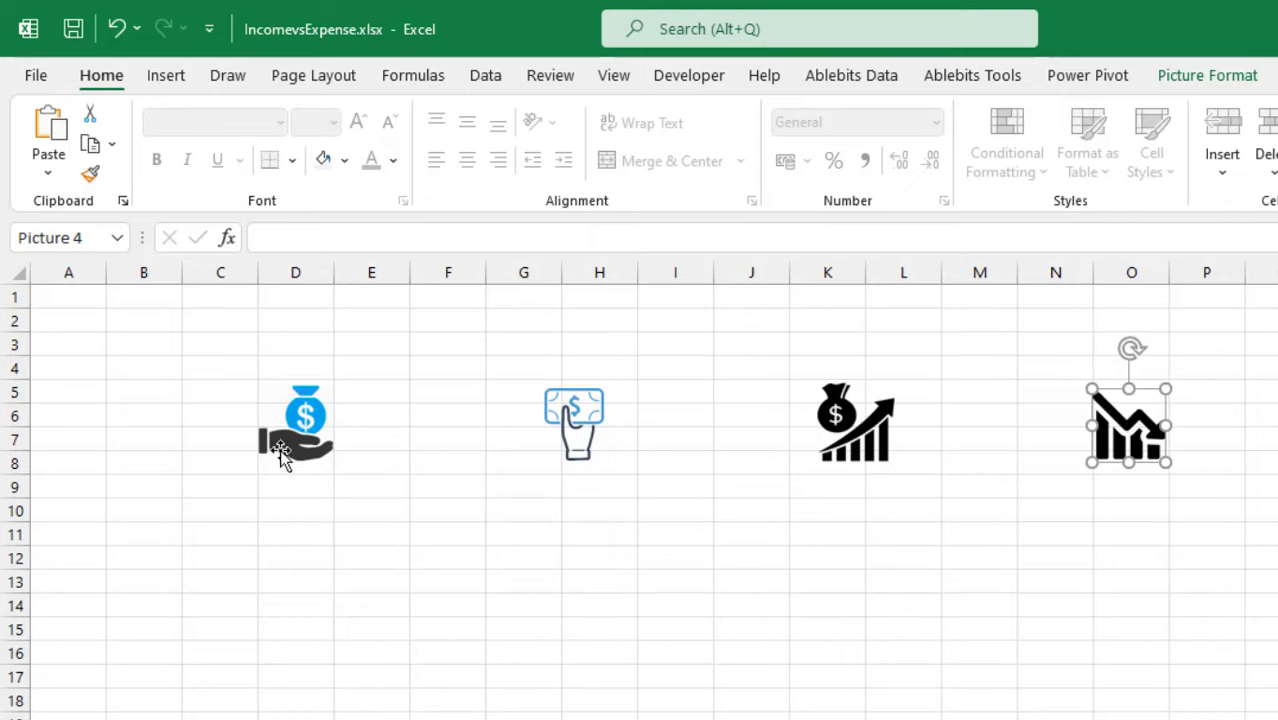
left_click(308, 440)
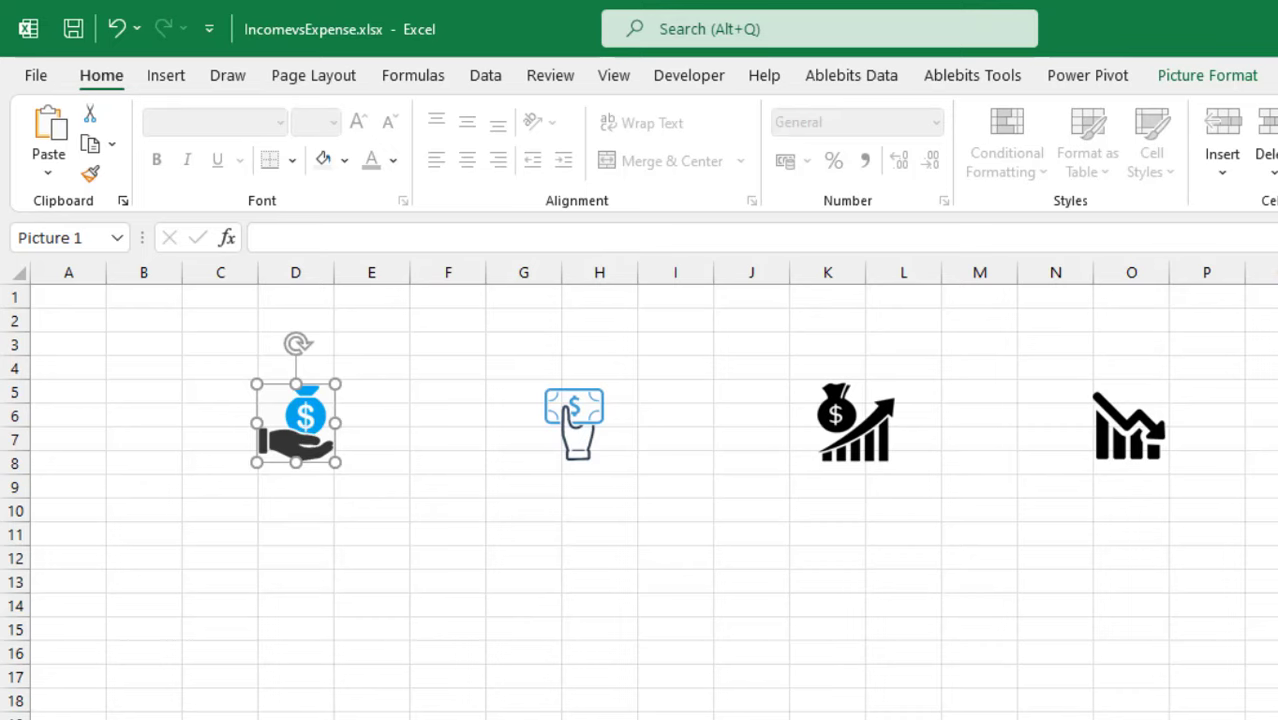
key("ctrl+Page_Up")
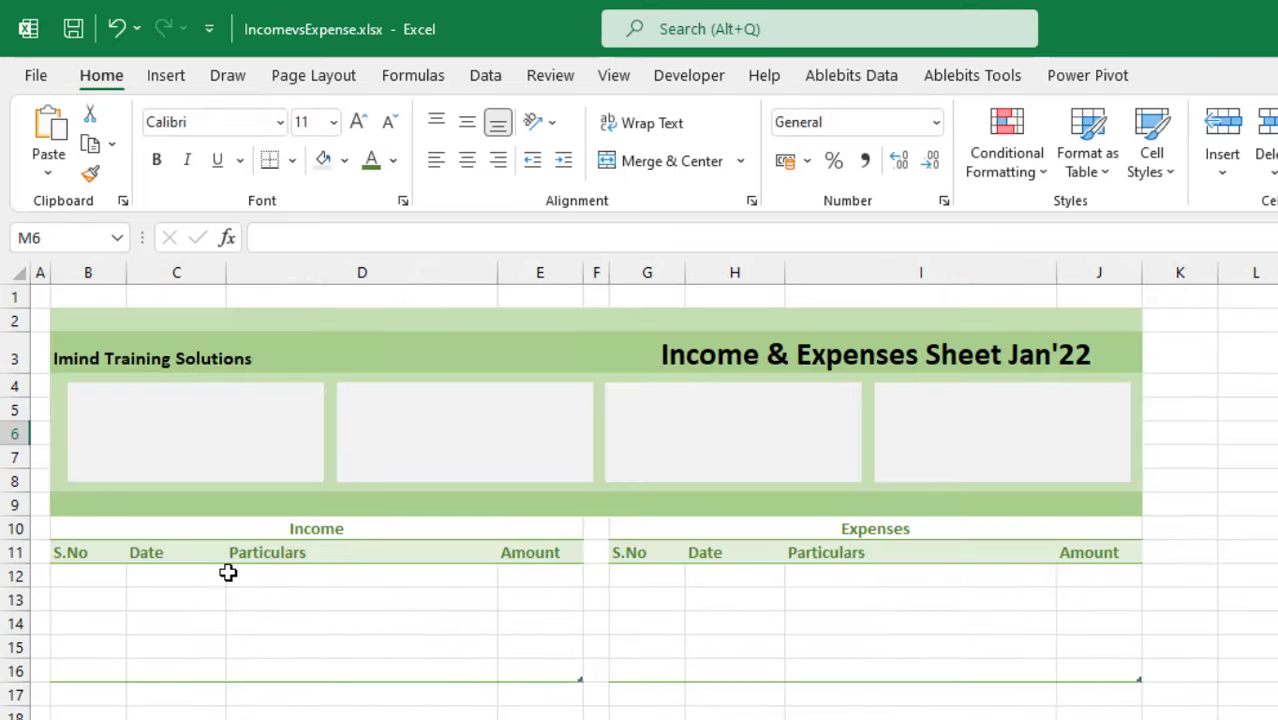
key("ctrl+v")
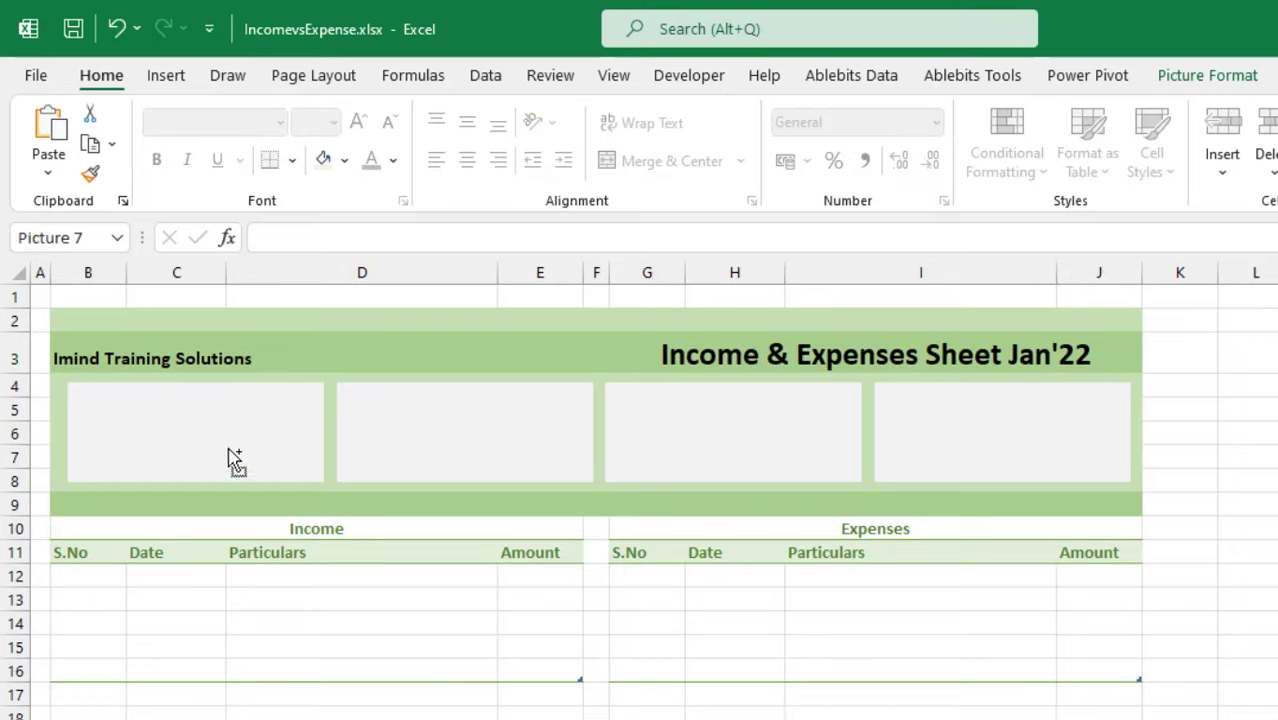
left_click_drag(1270, 455, 128, 432)
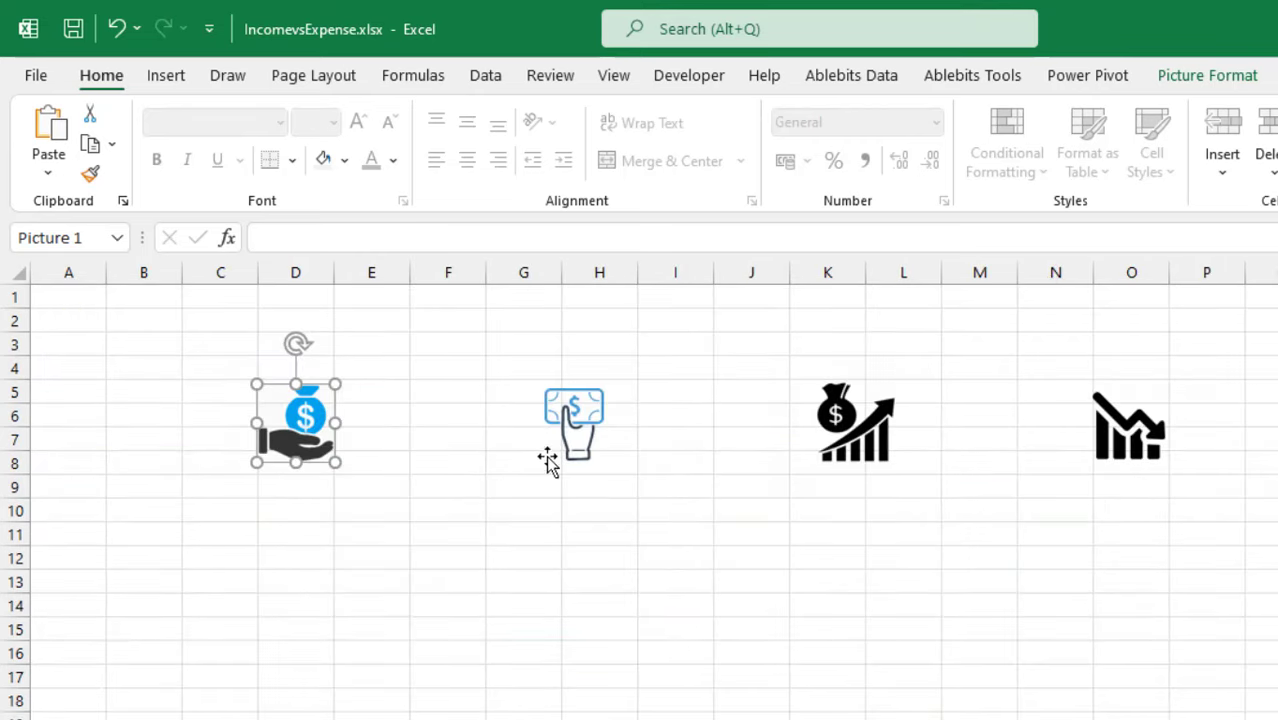
Copy the hand holding a banknote picture from the icon sheet and place it inside the second card
left_click(589, 430)
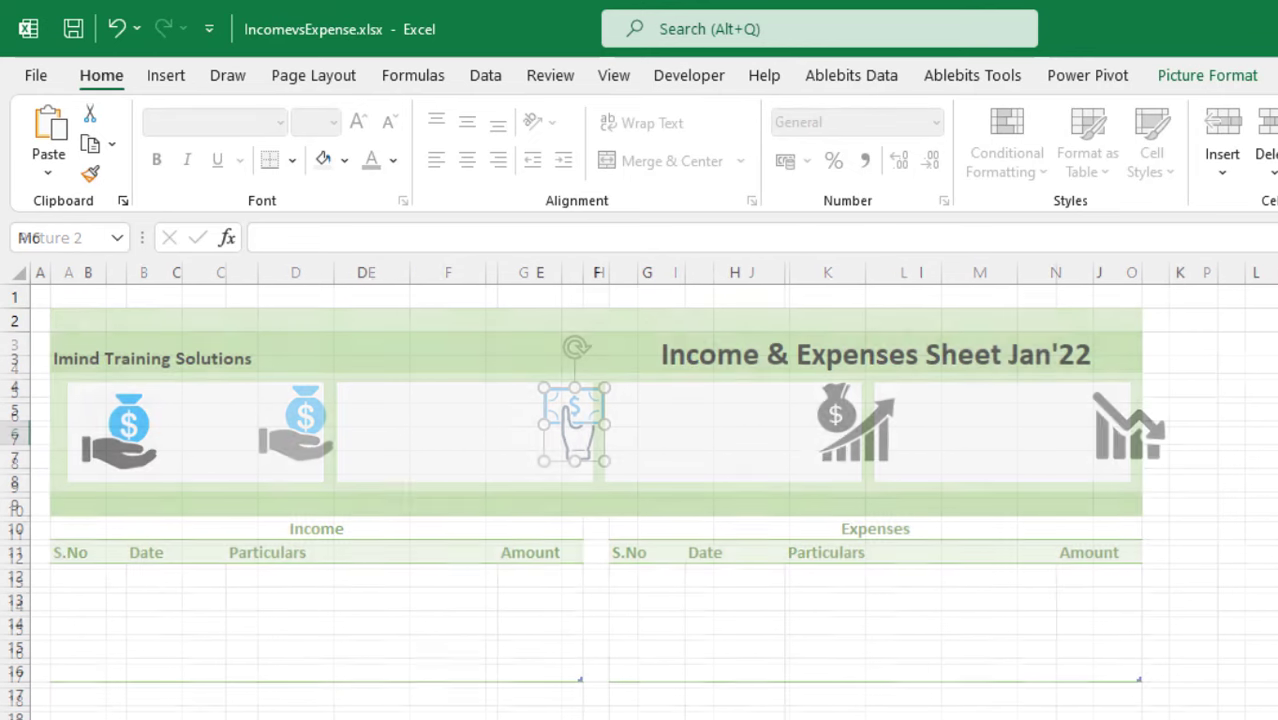
left_click_drag(444, 468, 434, 479)
left_click_drag(1268, 448, 377, 422)
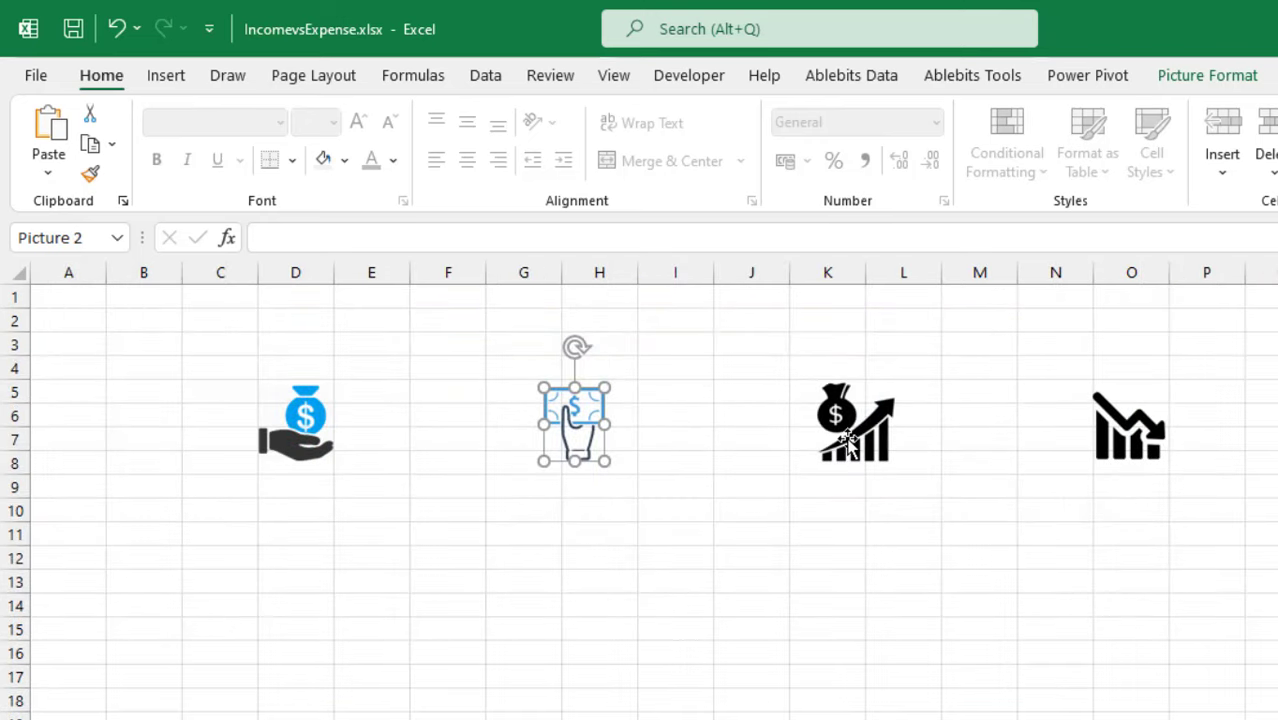
Copy the money bag with rising chart picture from the icon sheet and paste it onto the third card
left_click(848, 447)
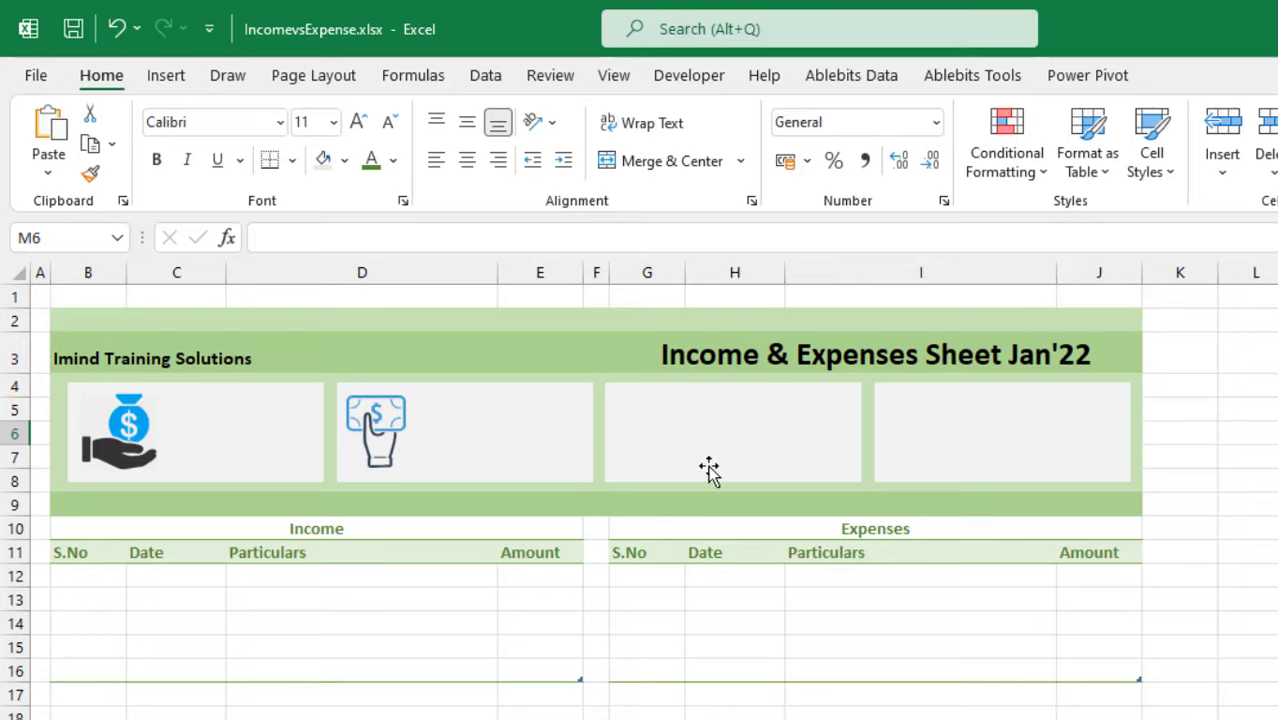
left_click(701, 459)
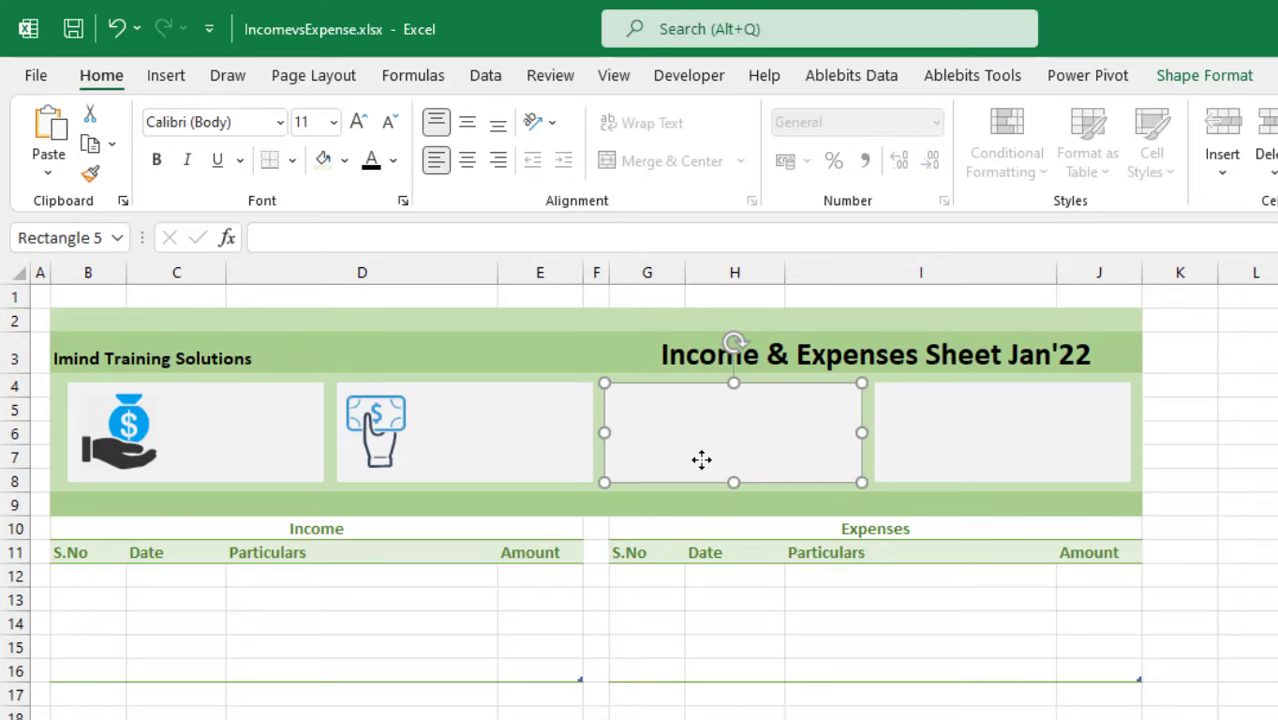
key("ctrl+v")
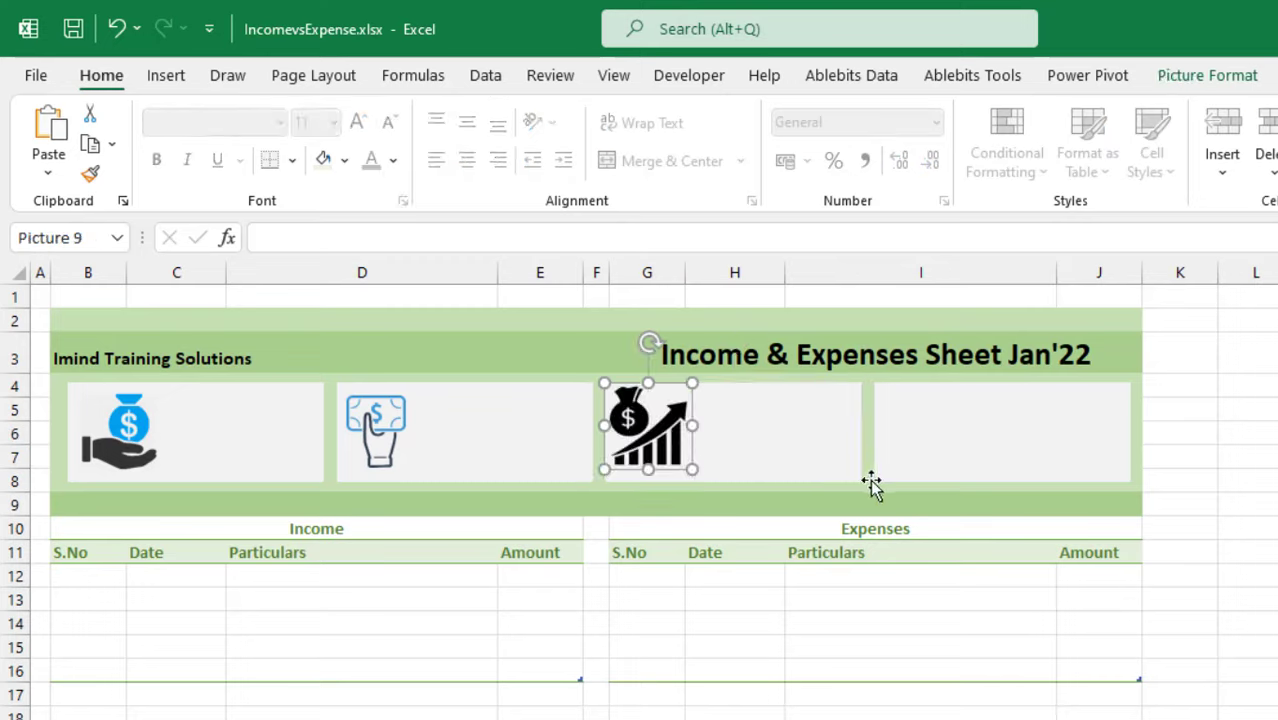
Nudge the rising chart picture slightly right and down so it sits inset within the third card
key("Right")
key("Right")
key("Right")
key("Right")
key("Right")
key("Right")
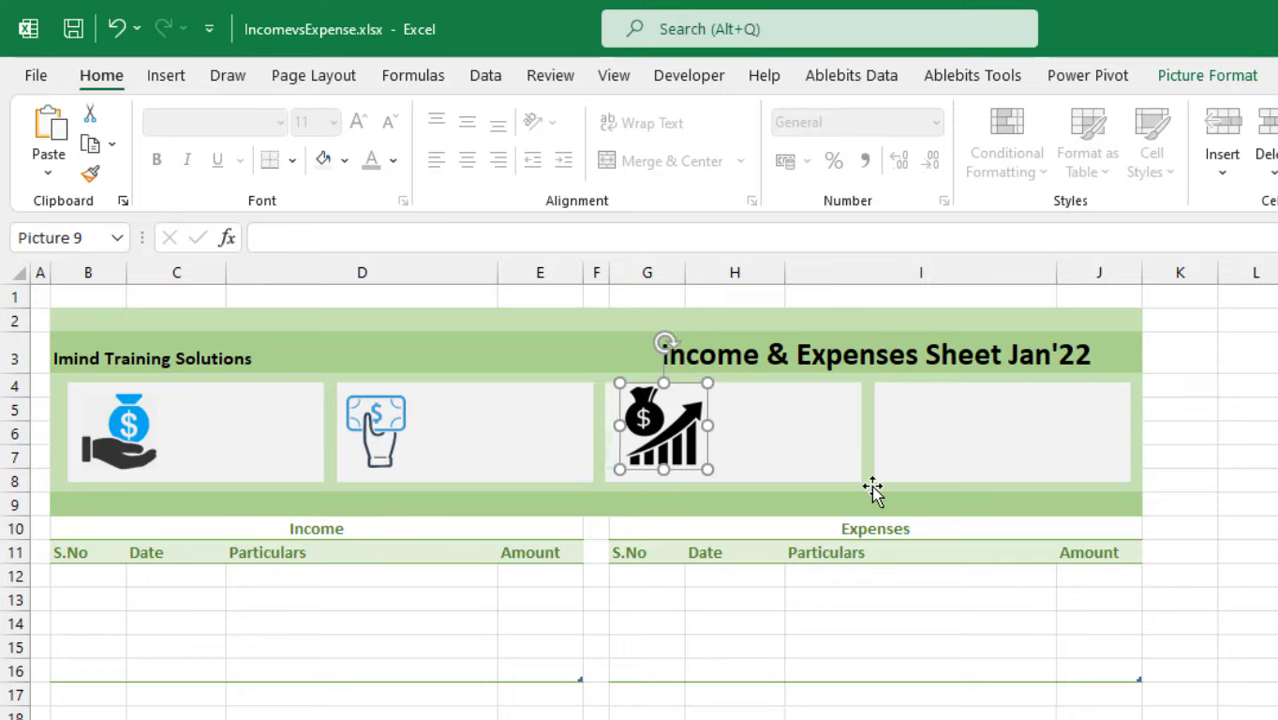
key("Down")
key("Down")
key("Down")
key("Left")
key("Left")
key("Left")
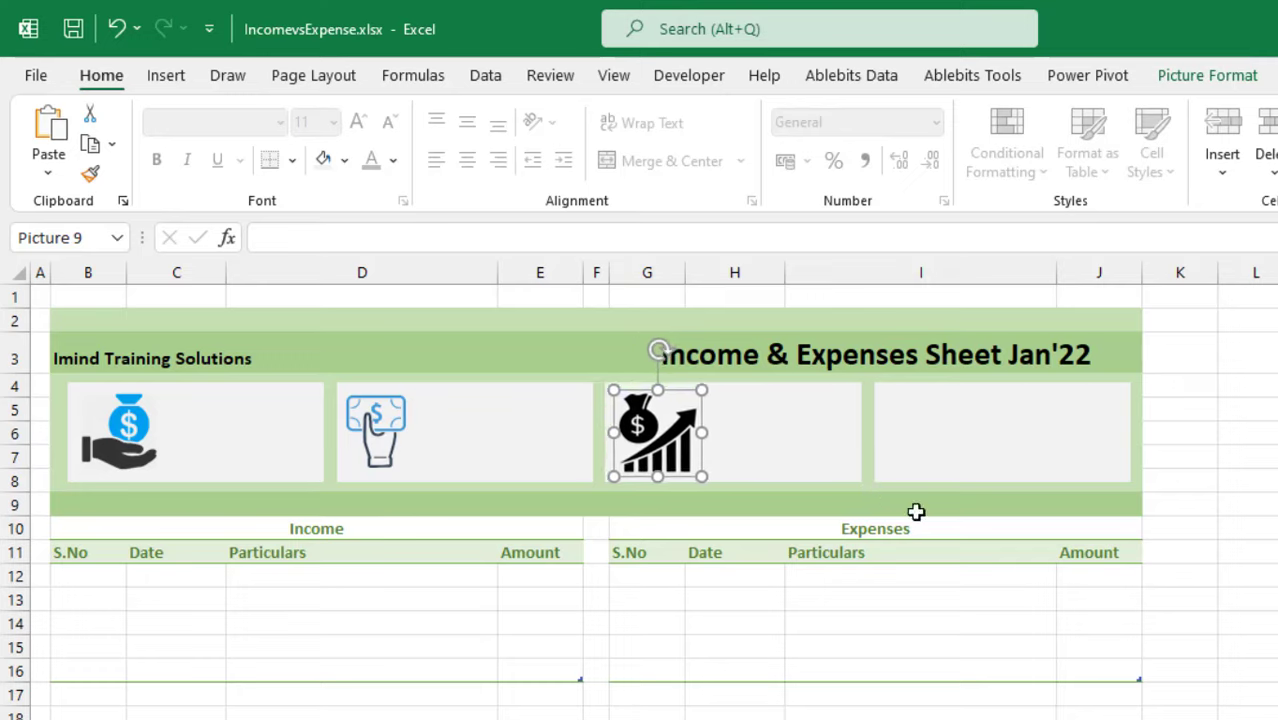
Copy the declining chart picture from the icon sheet and place it inside the fourth card
left_click(981, 451)
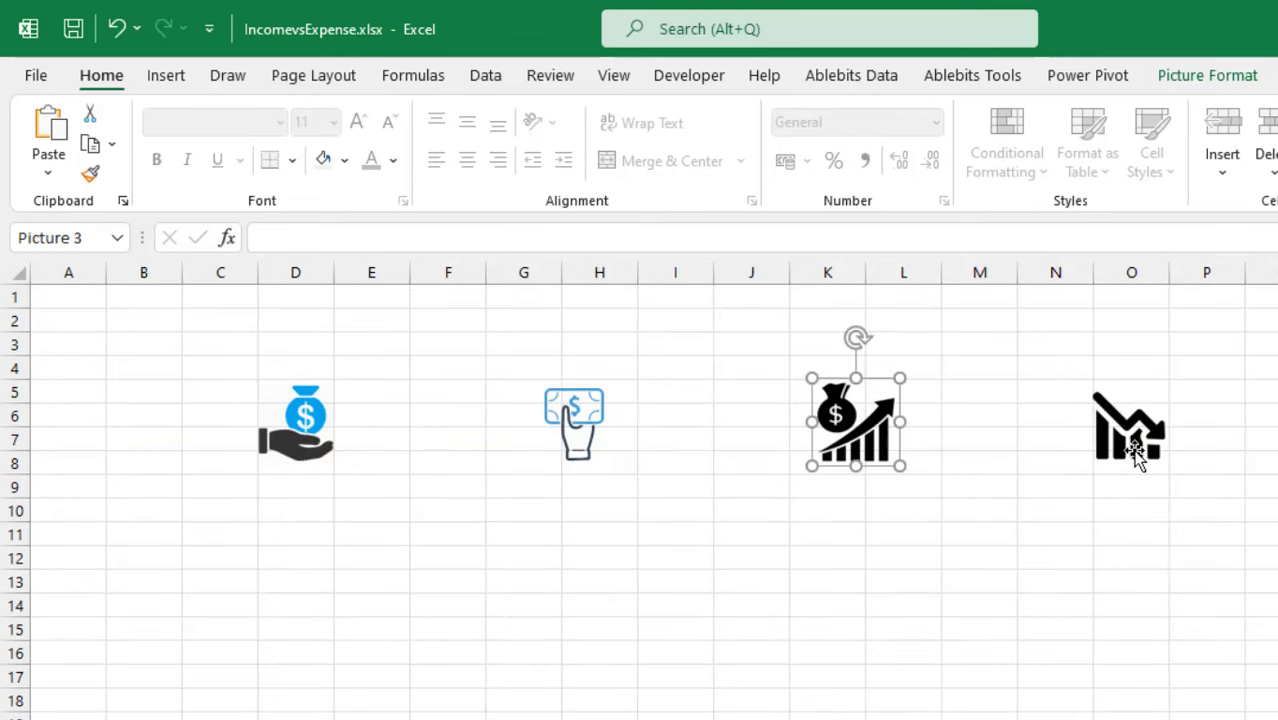
left_click(1133, 450)
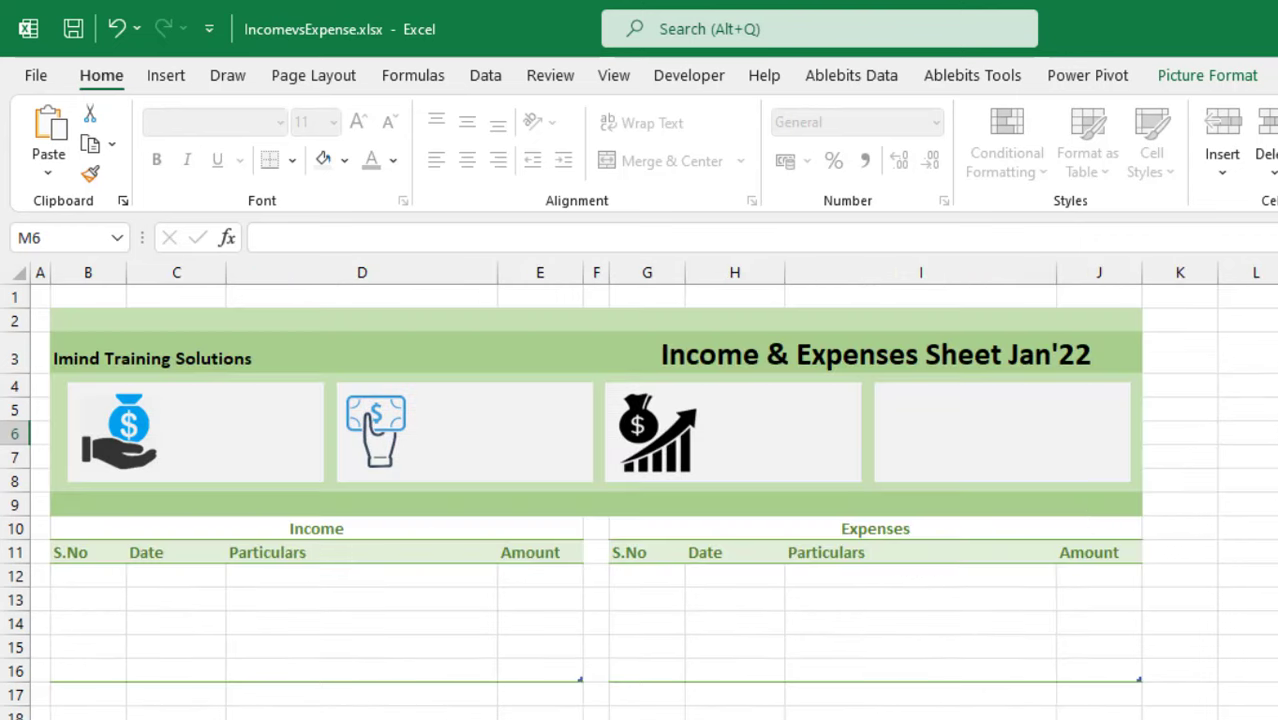
key("ctrl+v")
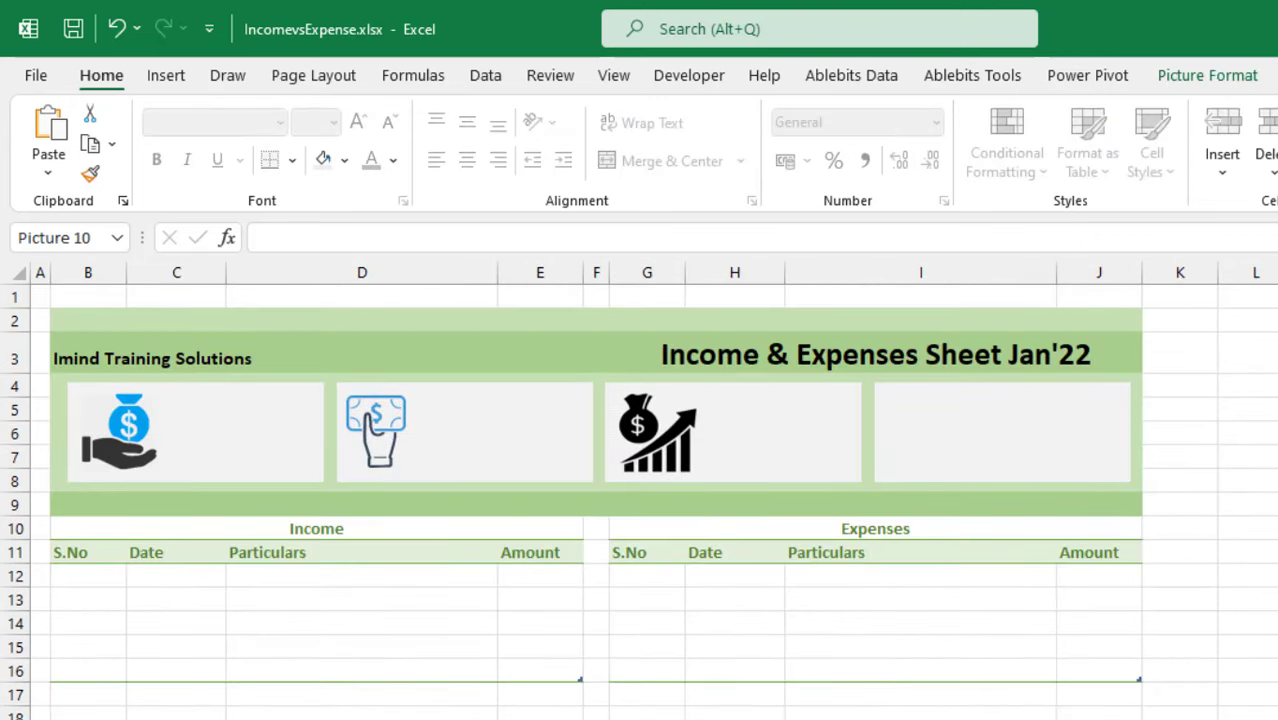
left_click_drag(1270, 474, 934, 449)
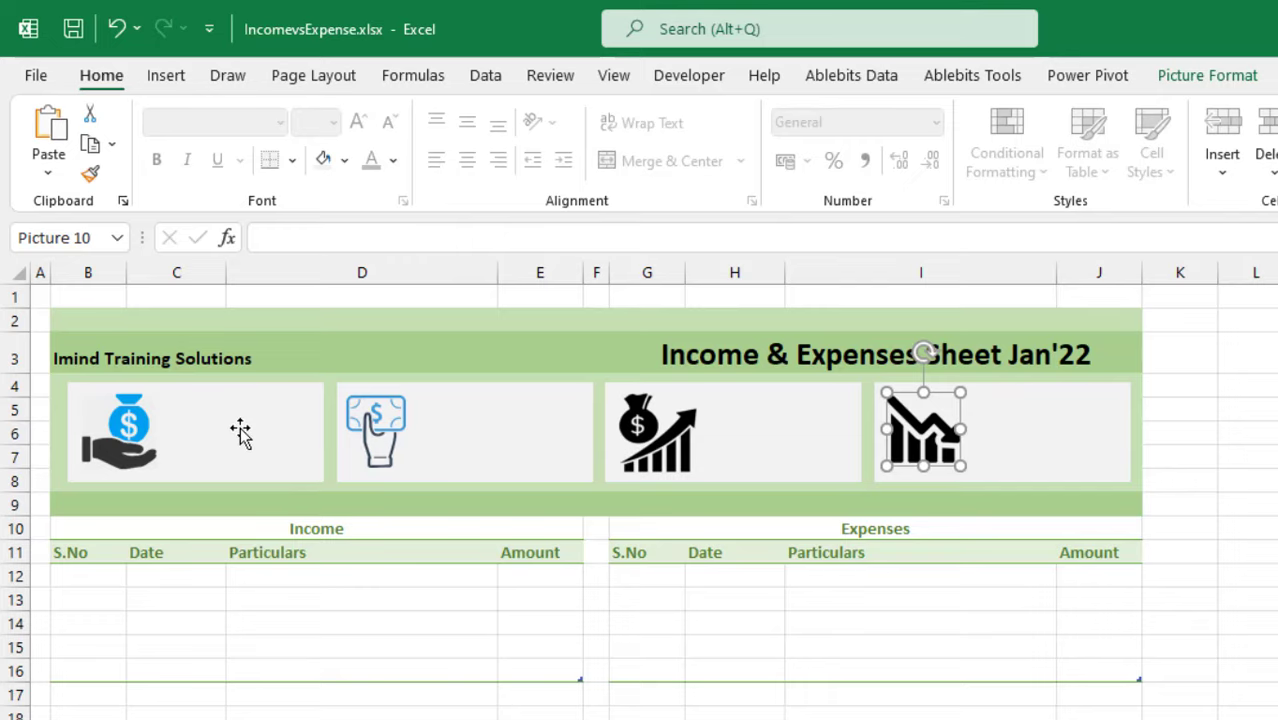
Insert a text box beside the money bag icon in the first card containing the label "Income"
left_click(166, 80)
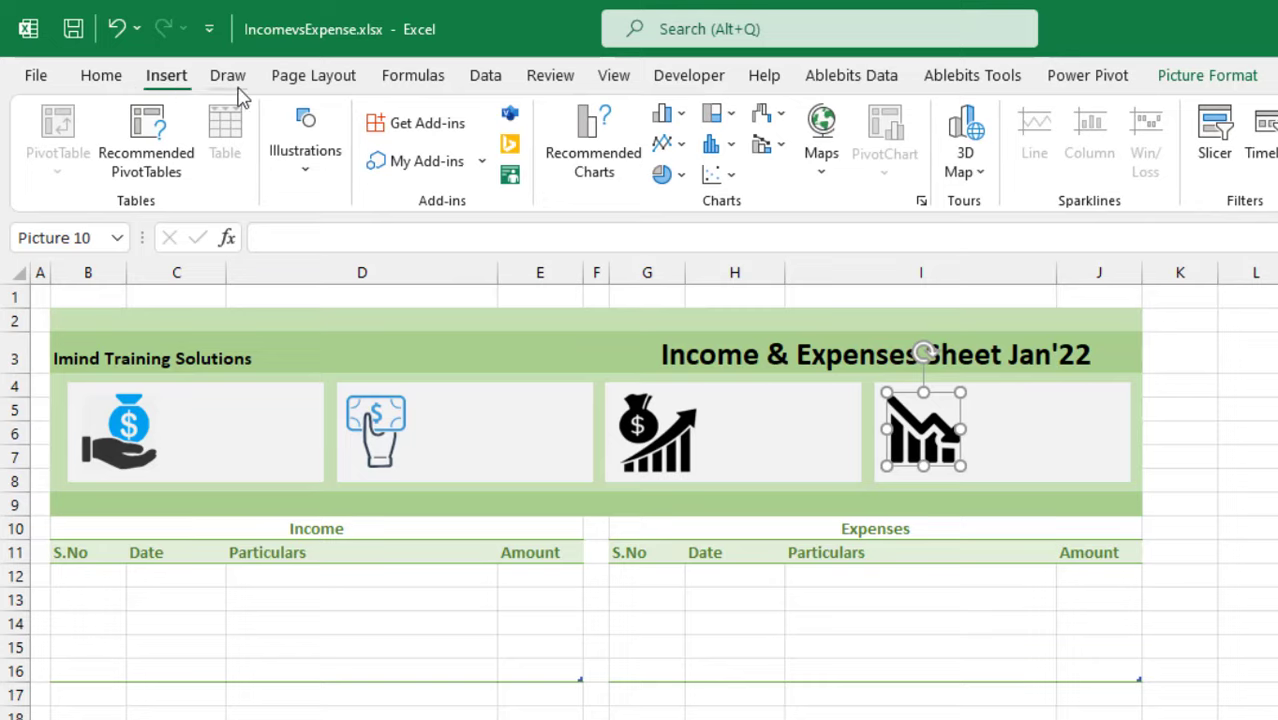
left_click(305, 185)
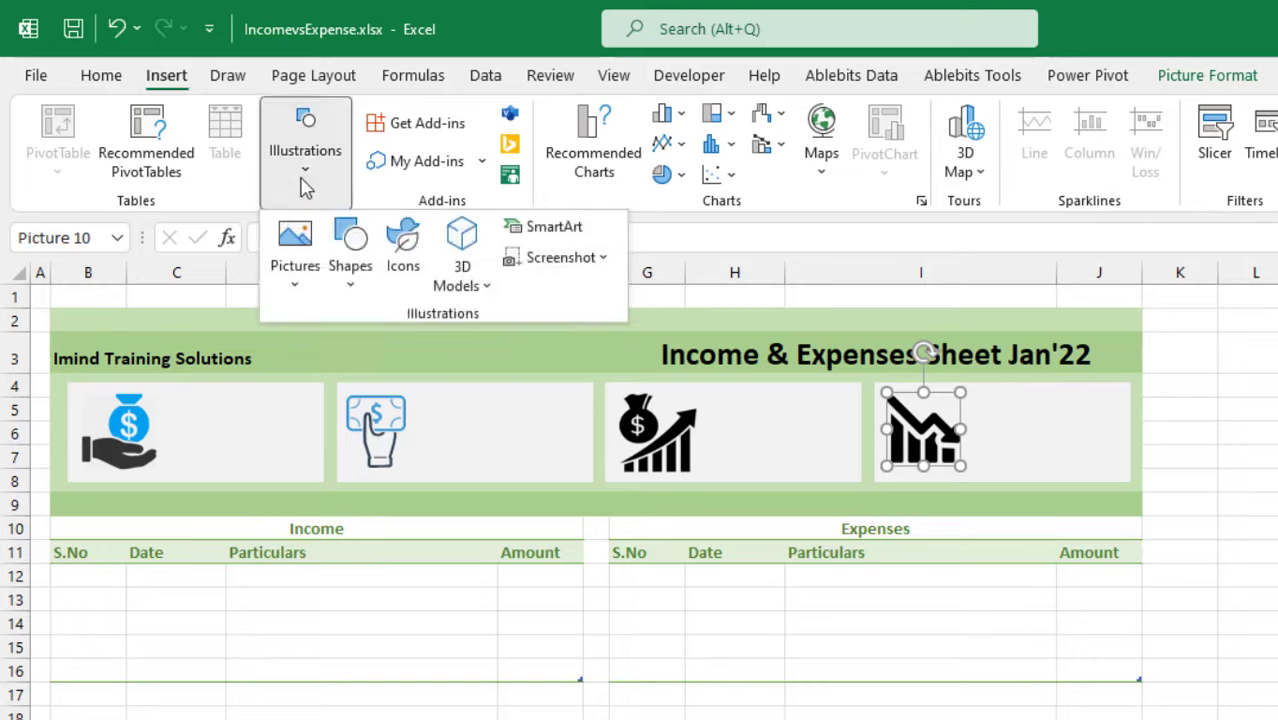
left_click(352, 286)
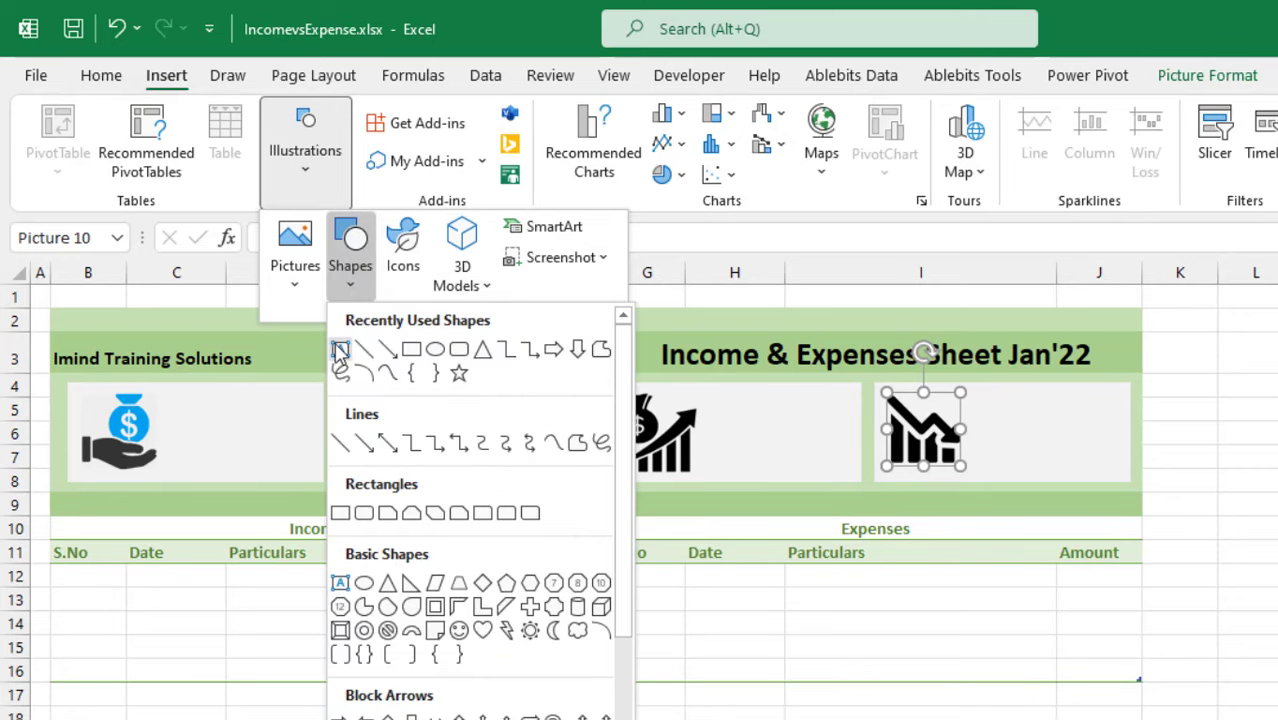
left_click(340, 349)
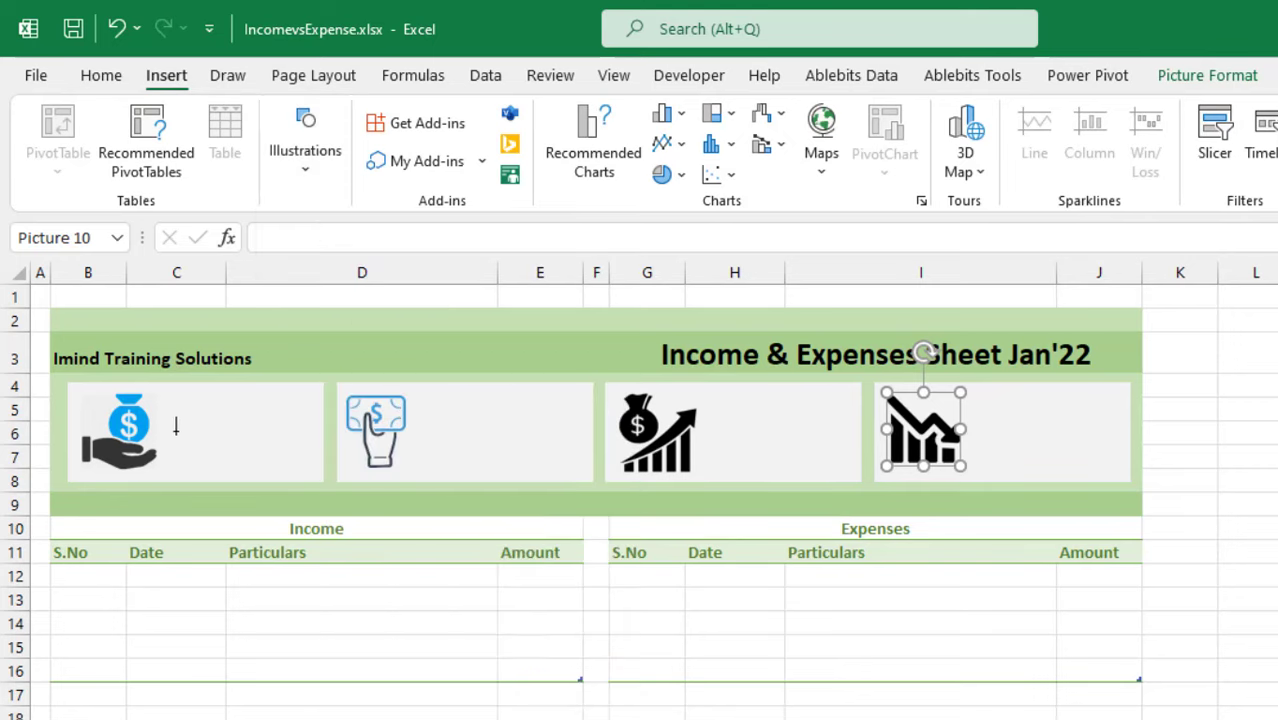
left_click_drag(188, 405, 300, 440)
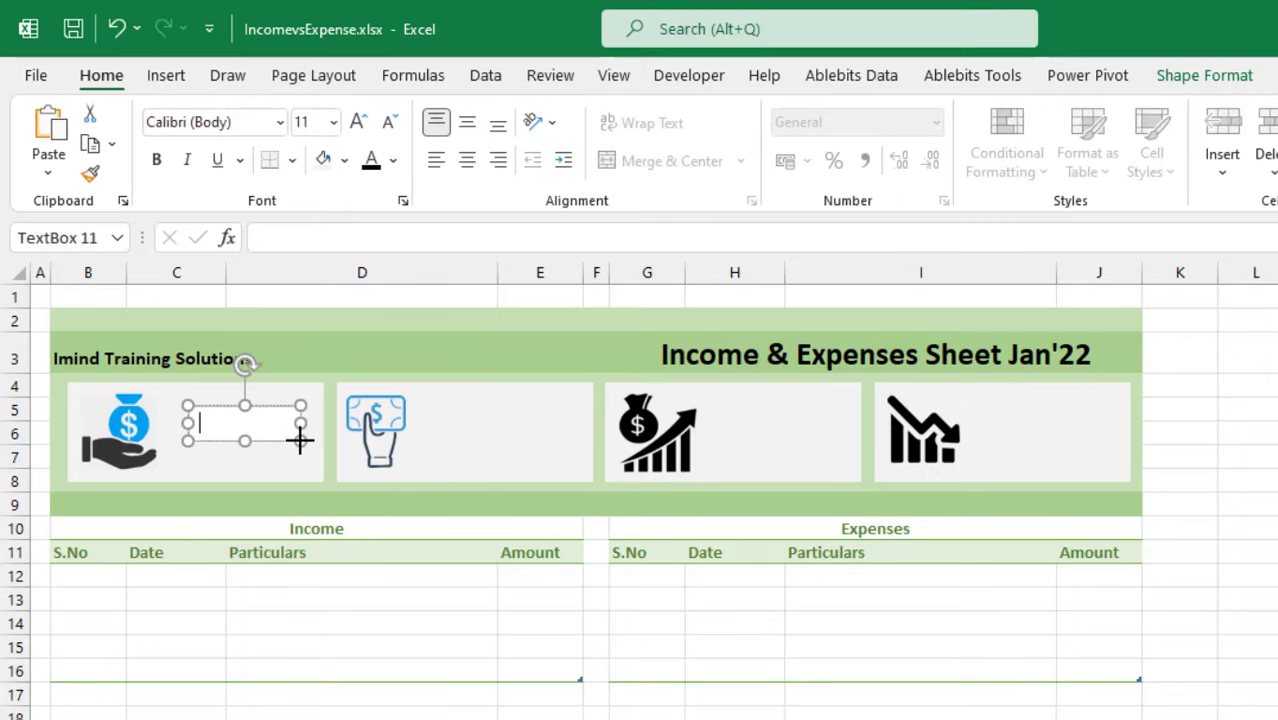
type("Income")
Make the first card's Income label bold at font size 18 and shift its text box slightly up and left
left_click_drag(252, 424, 184, 424)
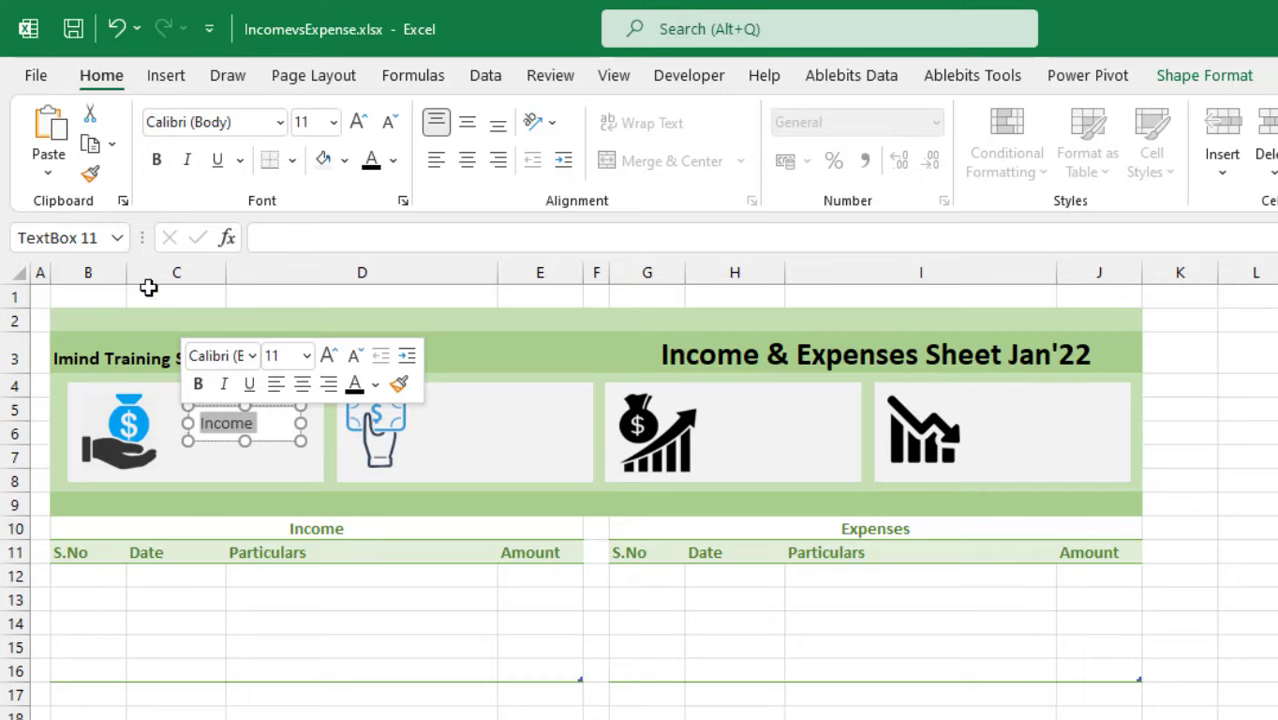
left_click(162, 166)
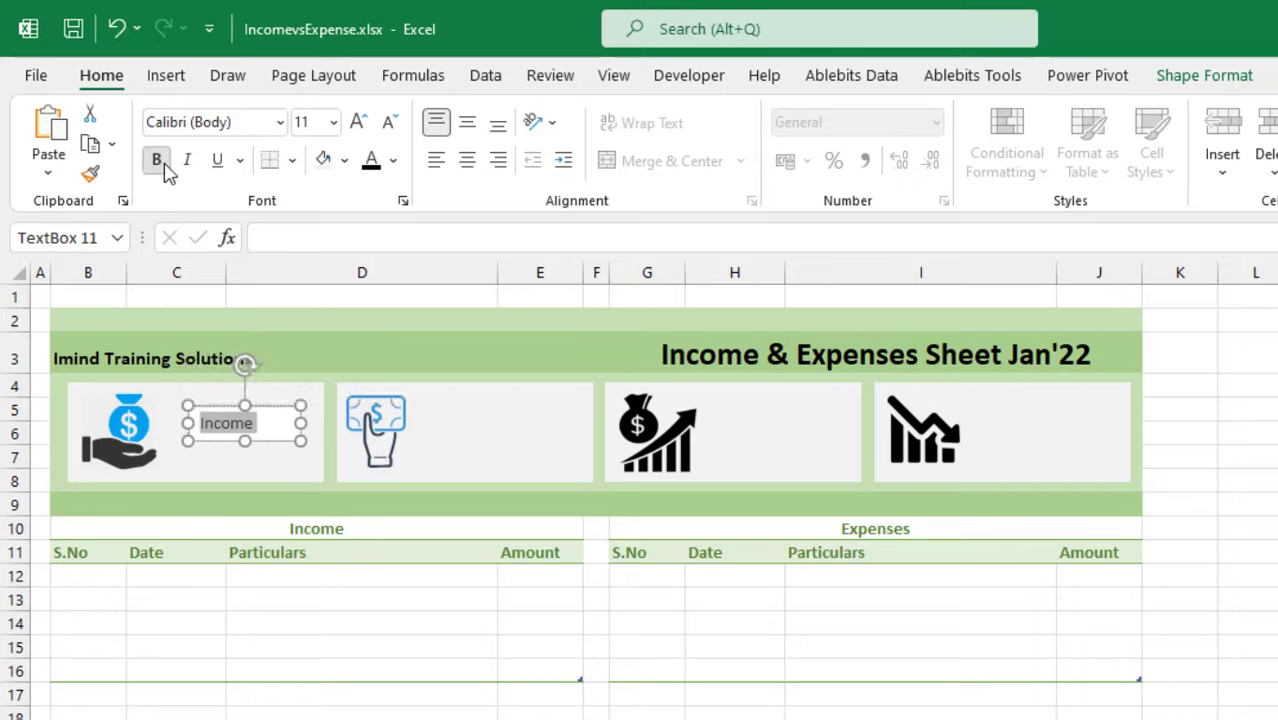
left_click(335, 124)
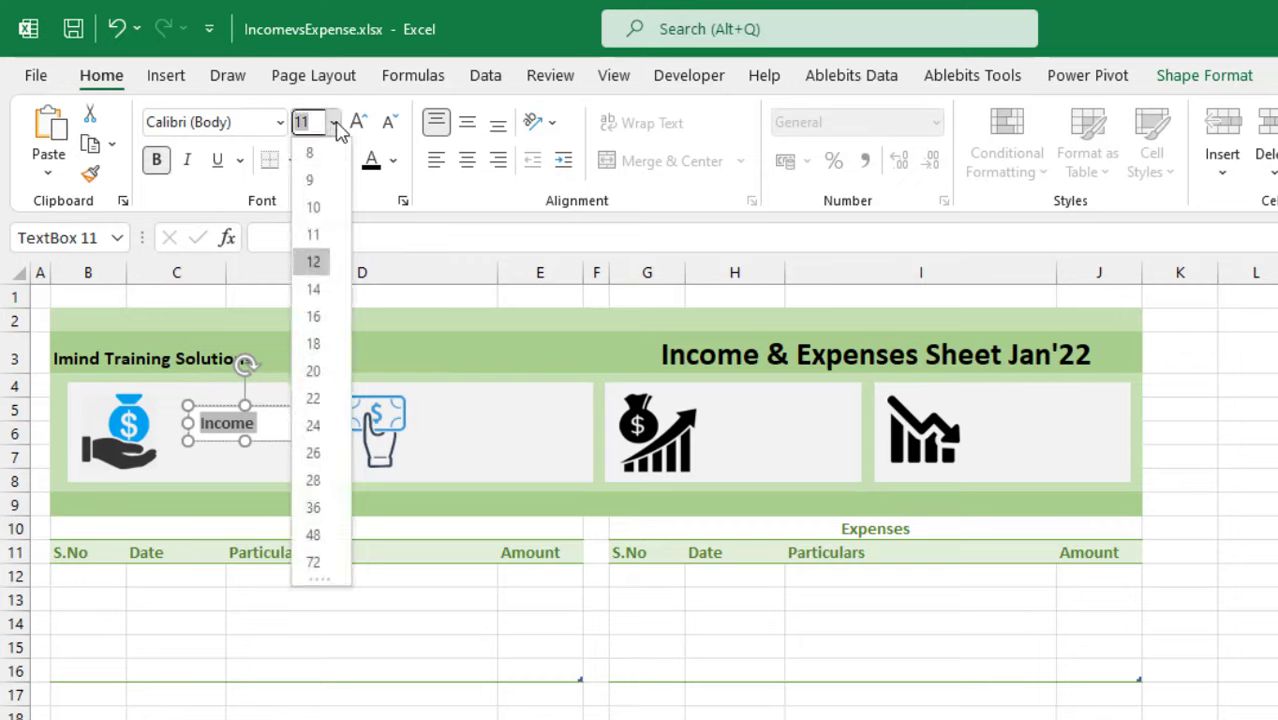
left_click(313, 371)
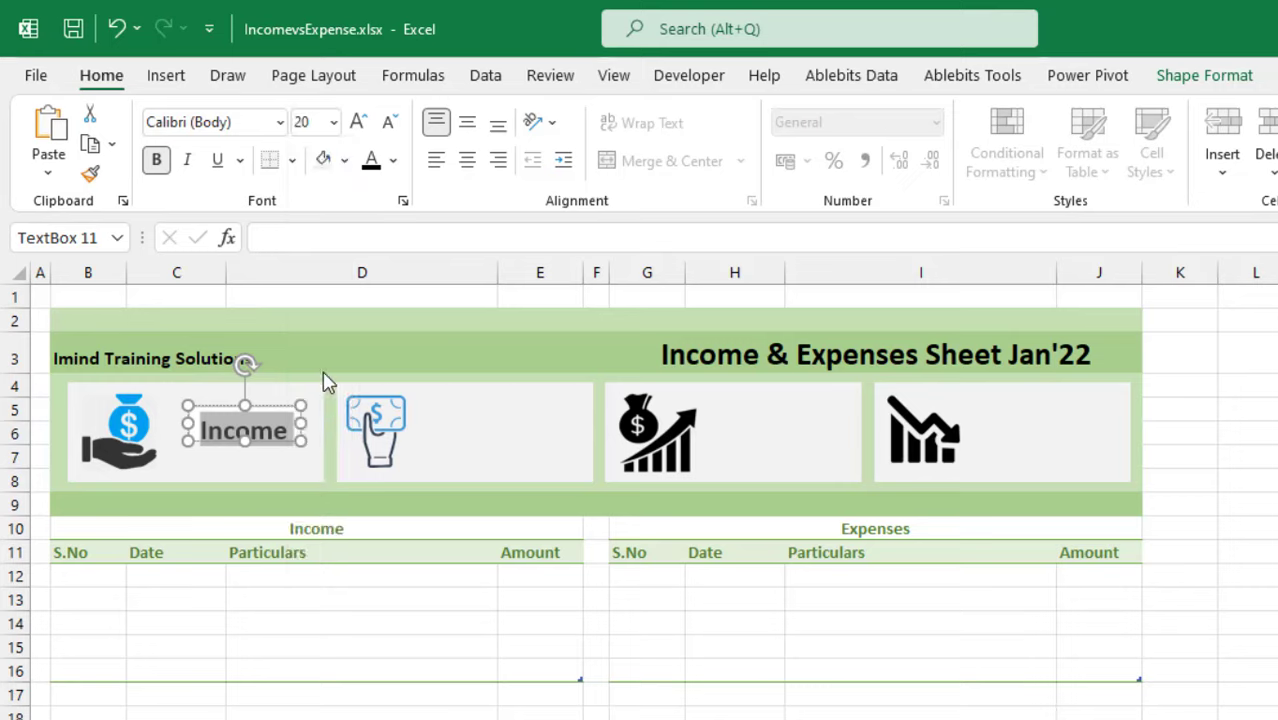
left_click(275, 413)
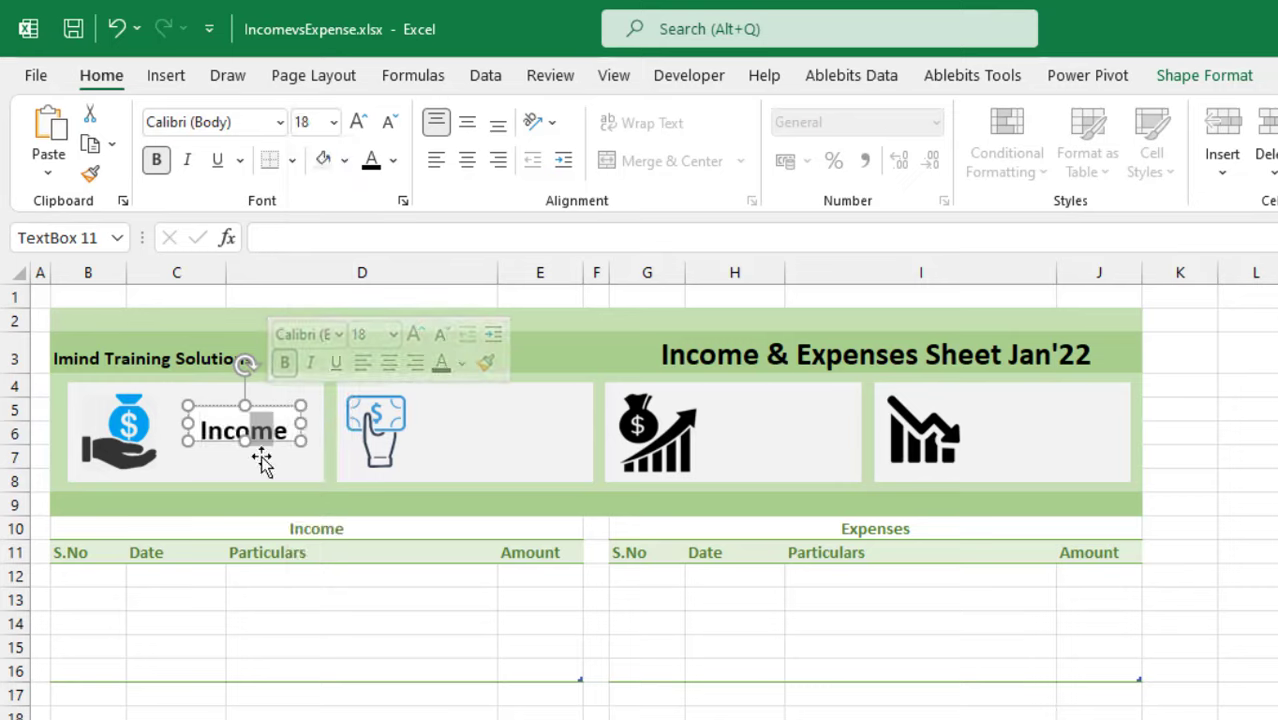
left_click(263, 462)
left_click(274, 405)
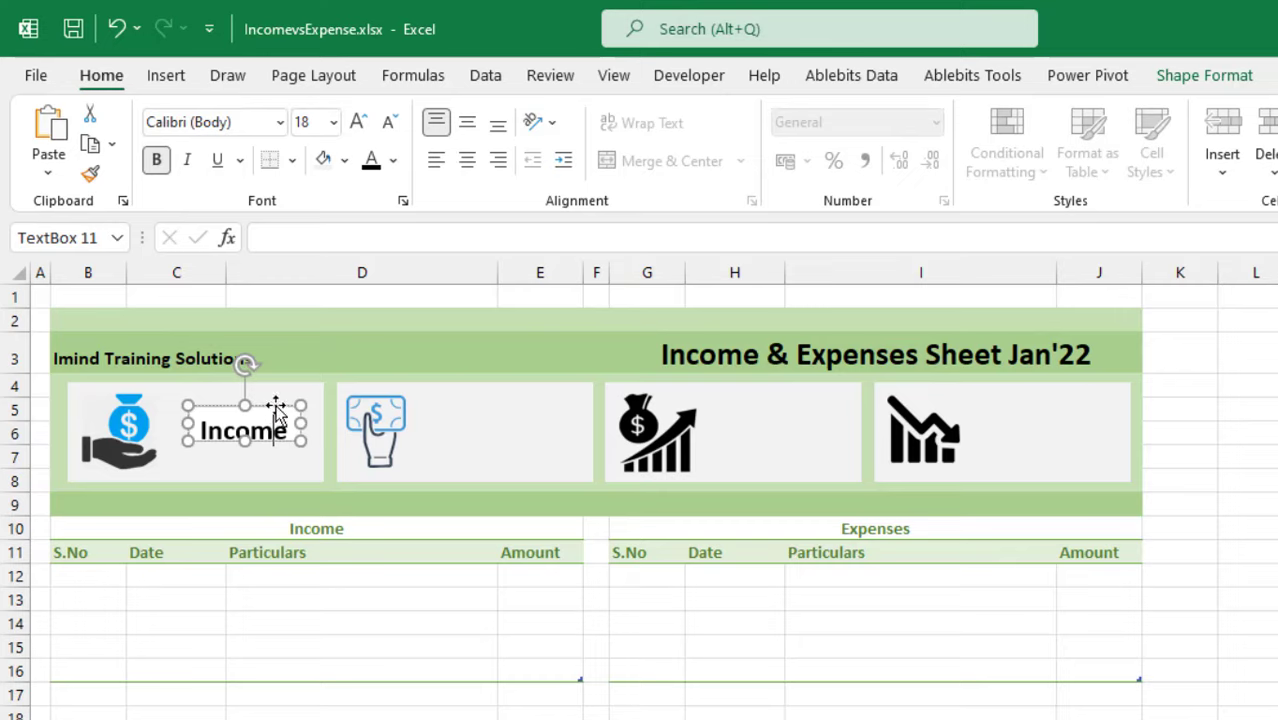
left_click_drag(274, 399, 265, 394)
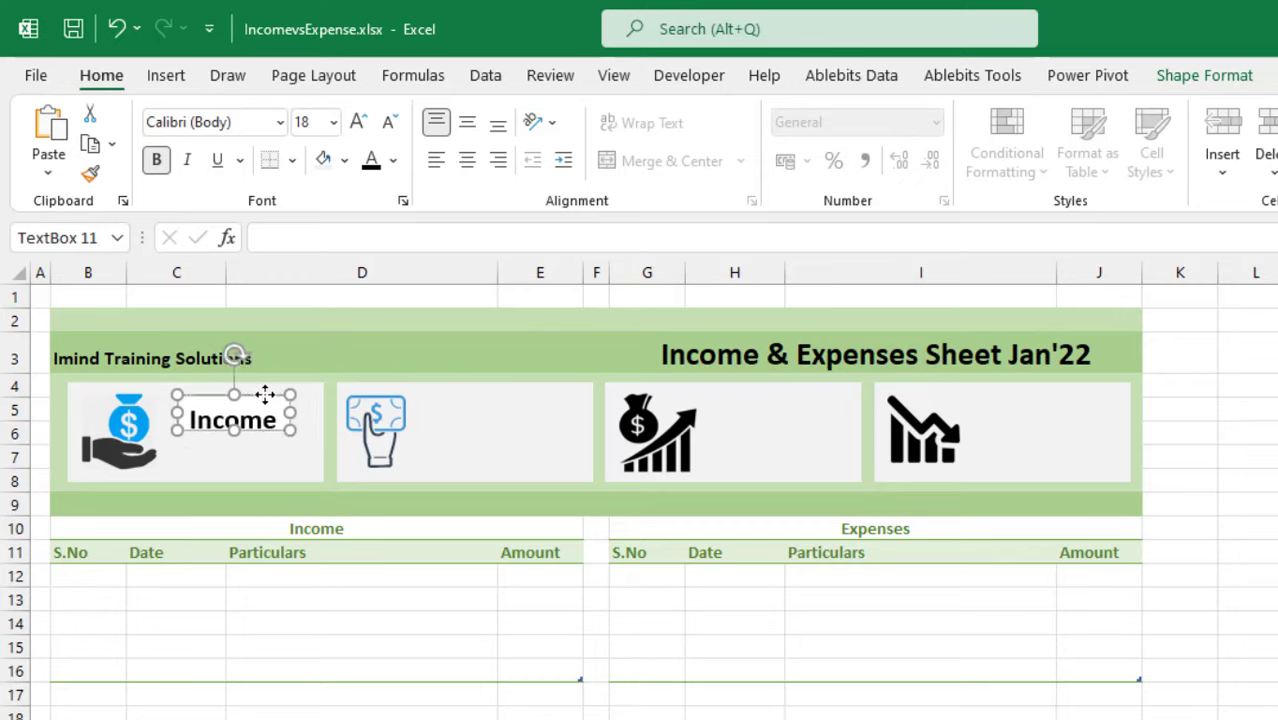
Remove the fill and the outline from the Income label's text box
left_click(1204, 77)
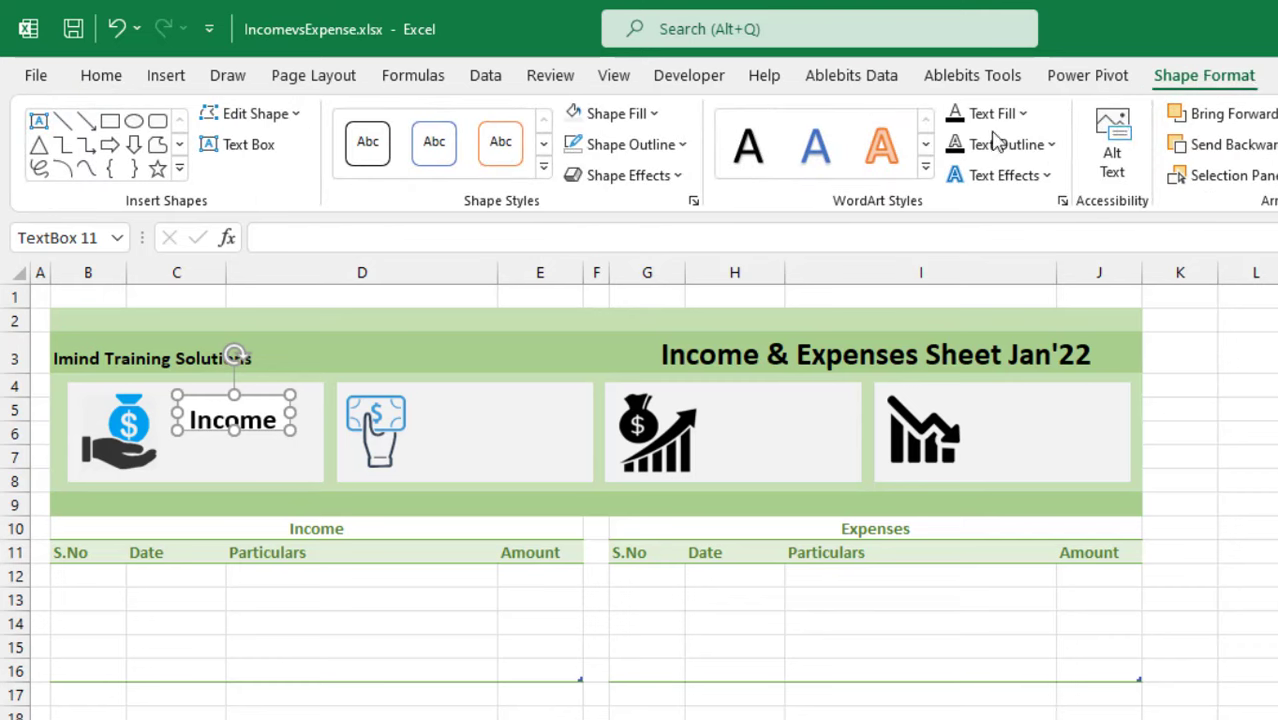
left_click(654, 120)
left_click(622, 411)
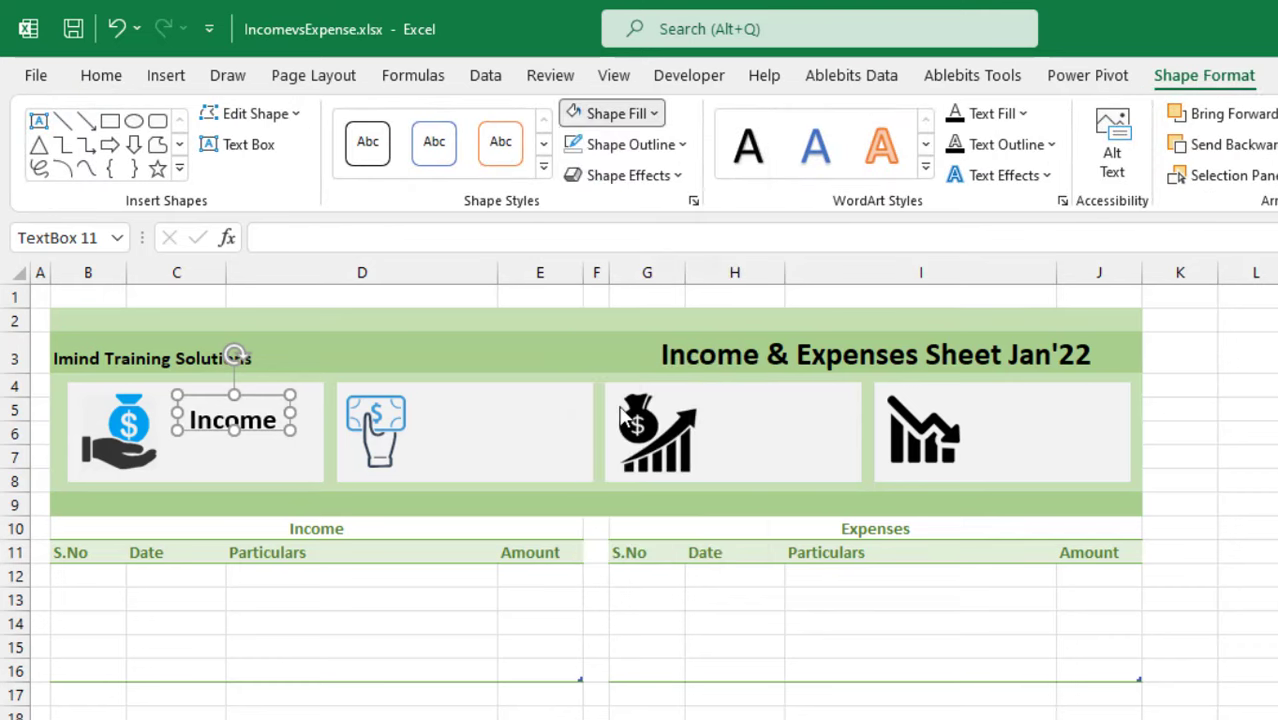
left_click(683, 145)
left_click(745, 444)
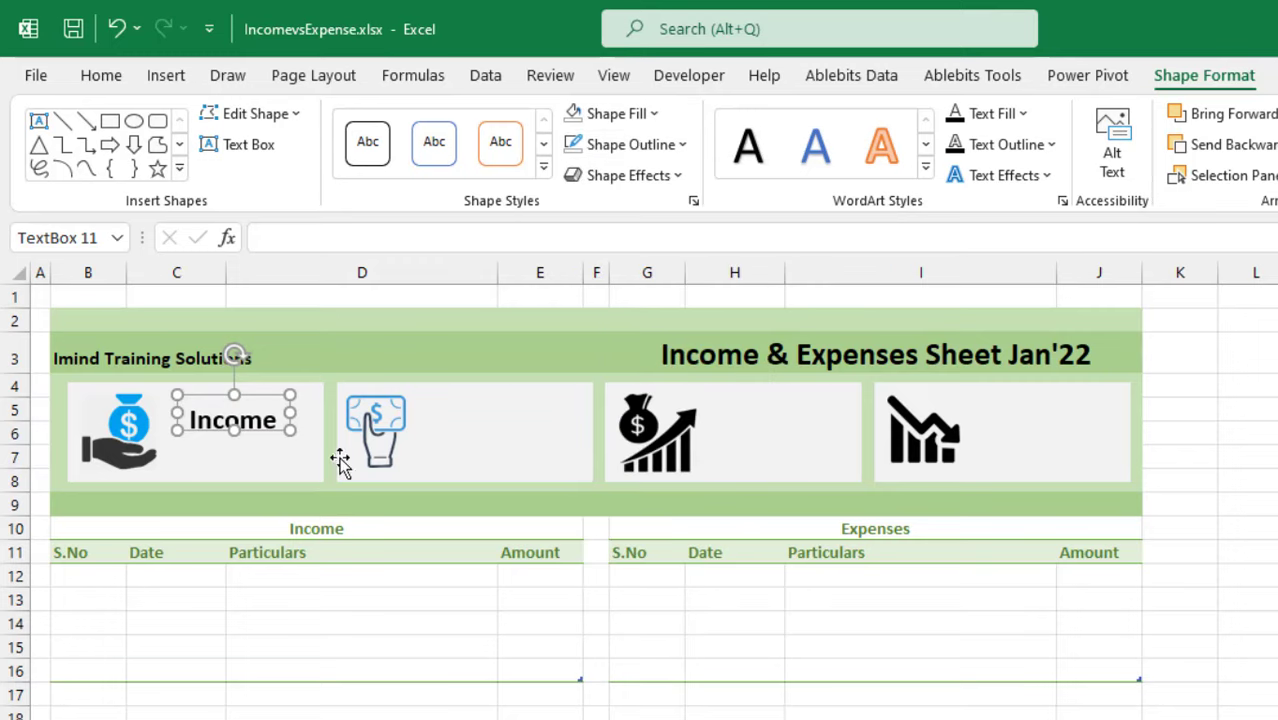
left_click(1223, 430)
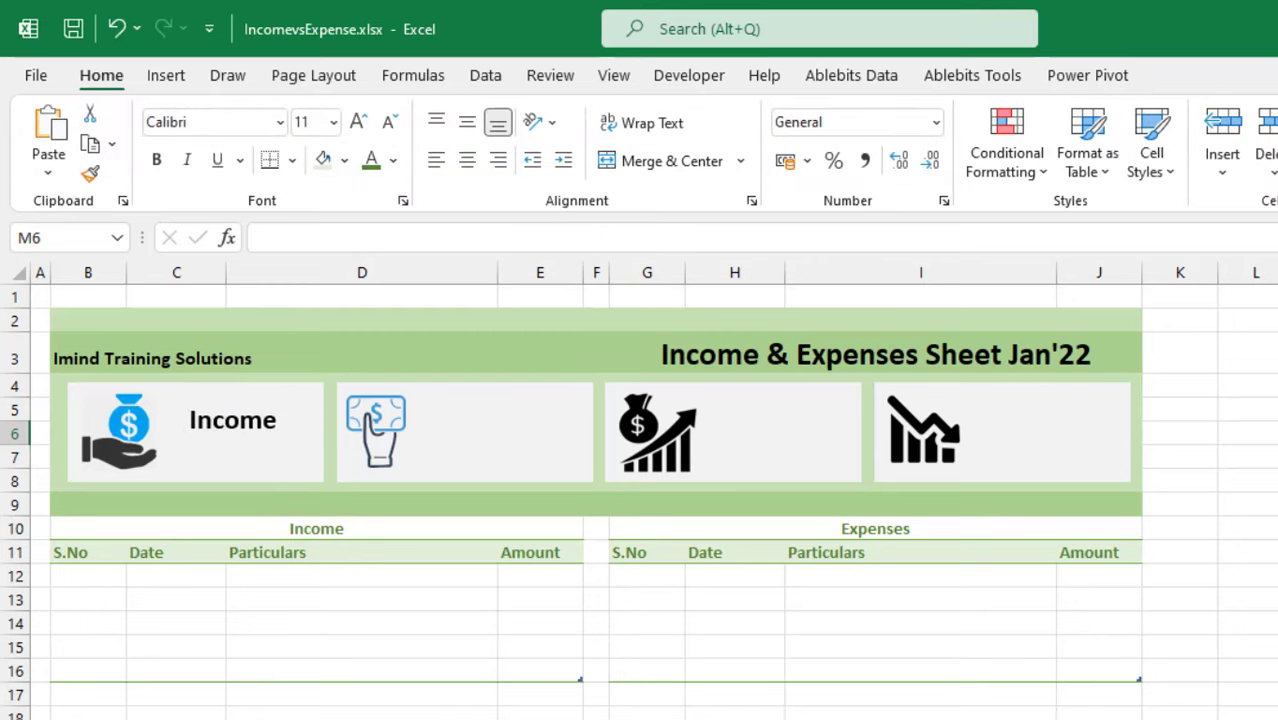
Duplicate the Income label into the second, third and fourth cards at equal spacing
left_click(260, 412)
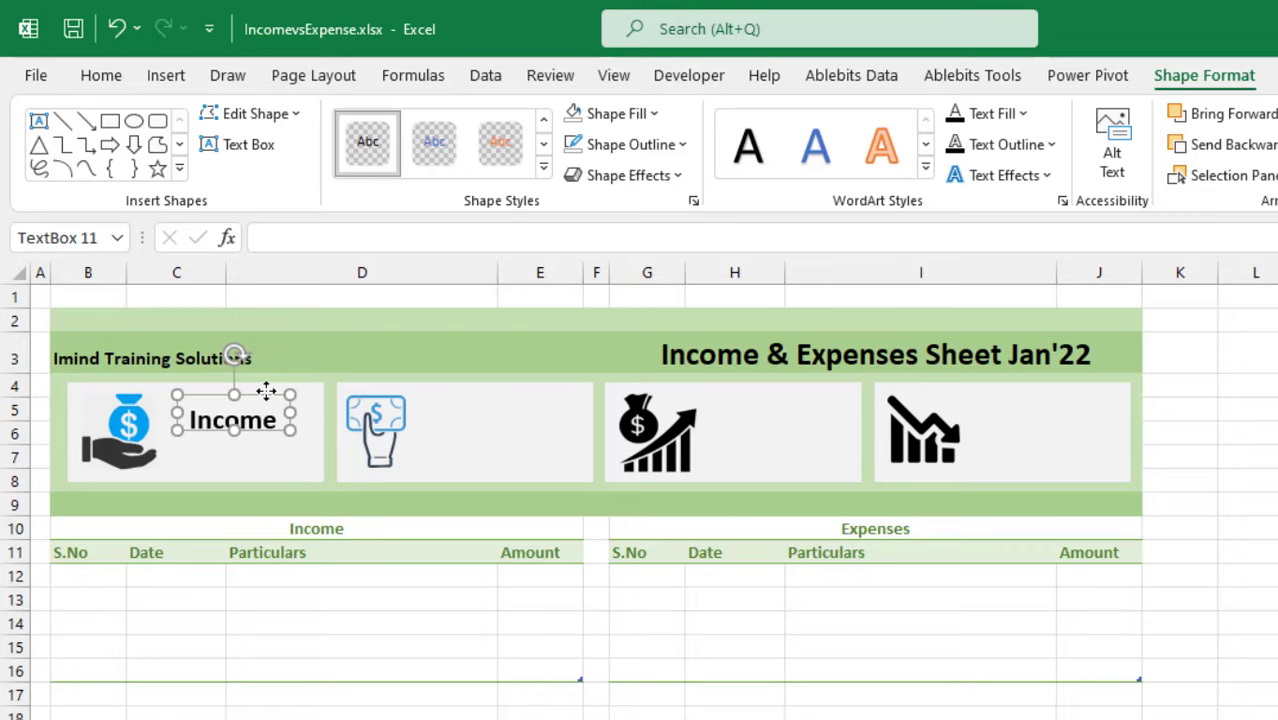
left_click_drag(266, 391, 825, 402)
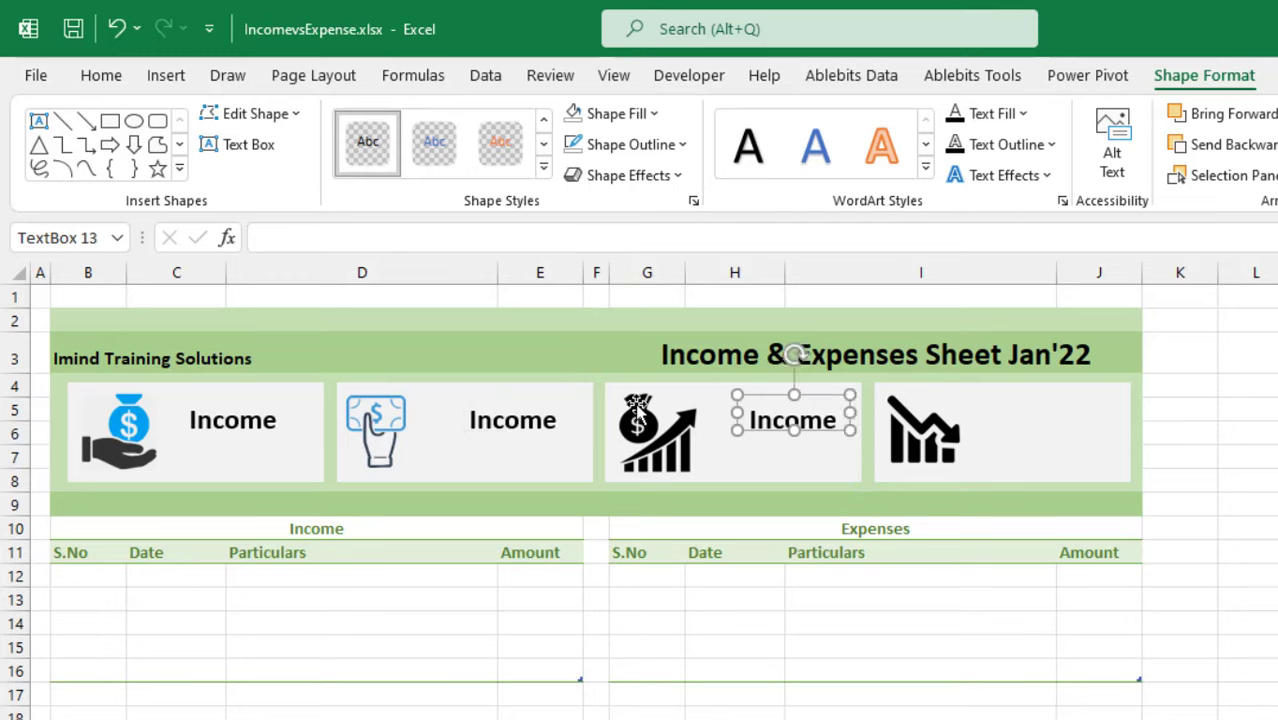
key("ctrl+d")
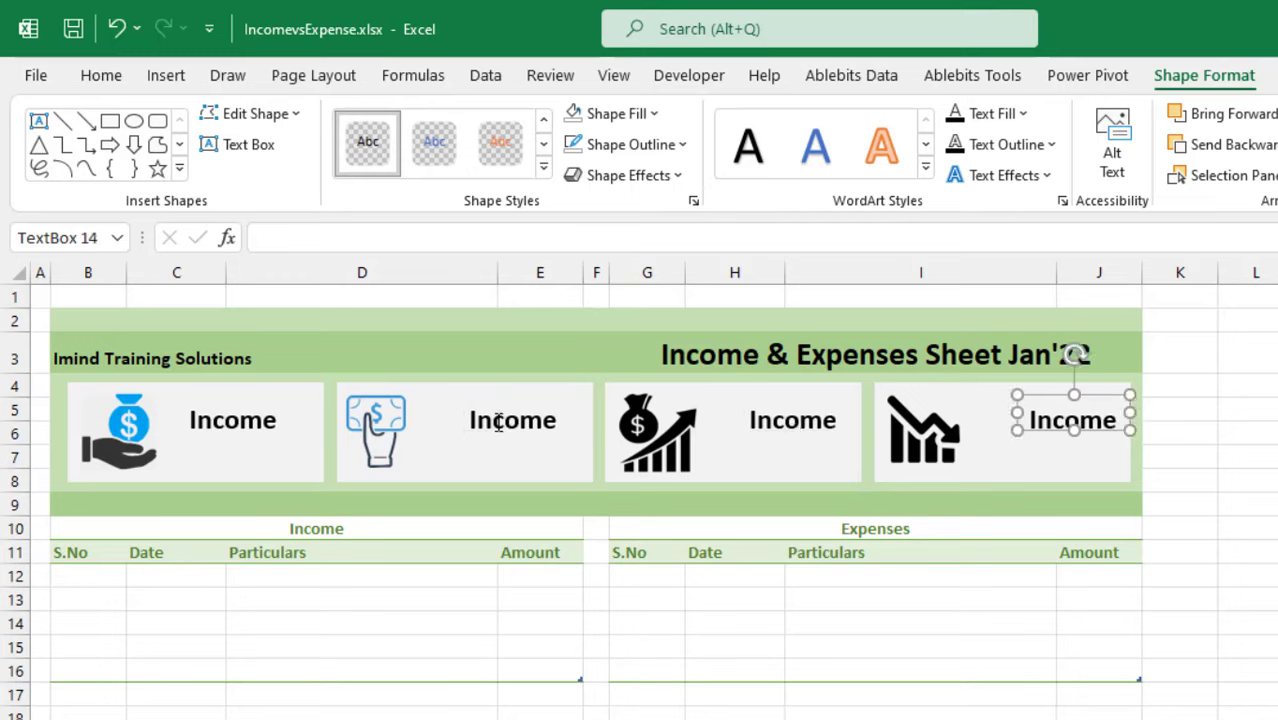
Change the second card's label to "Expense" and widen its text box so the word fits on one line
left_click_drag(470, 418, 565, 420)
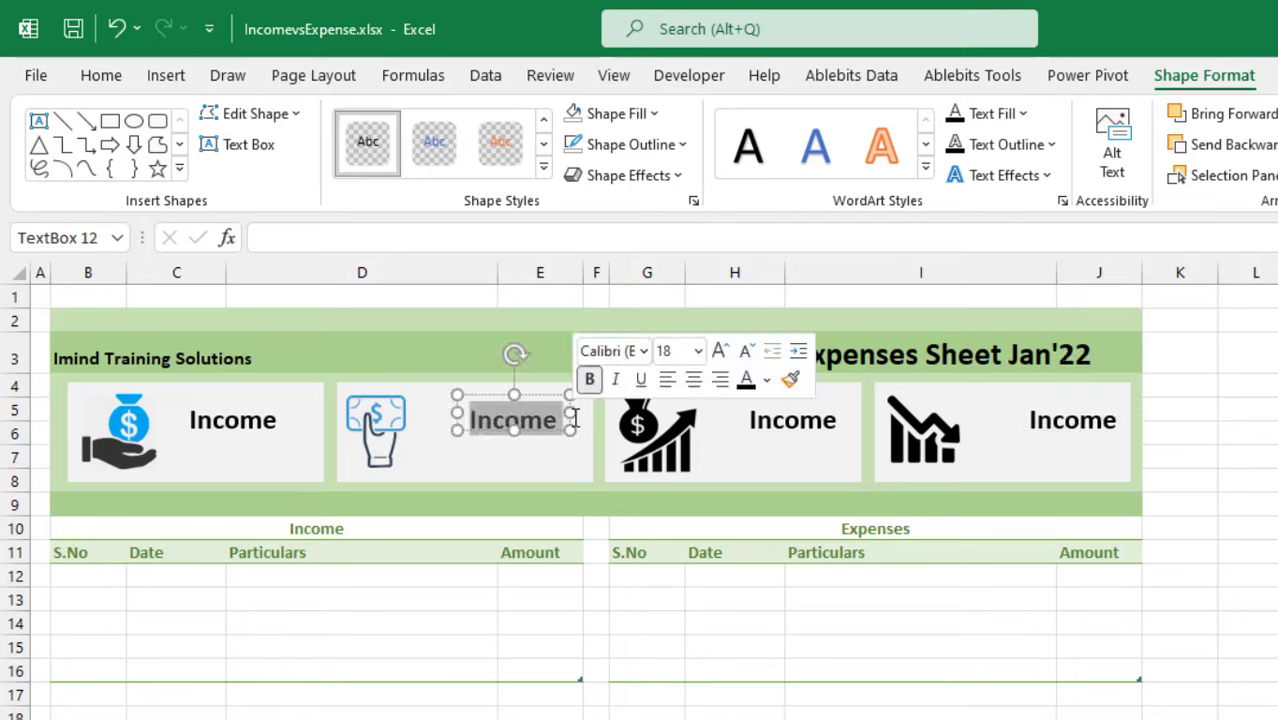
type("Ex")
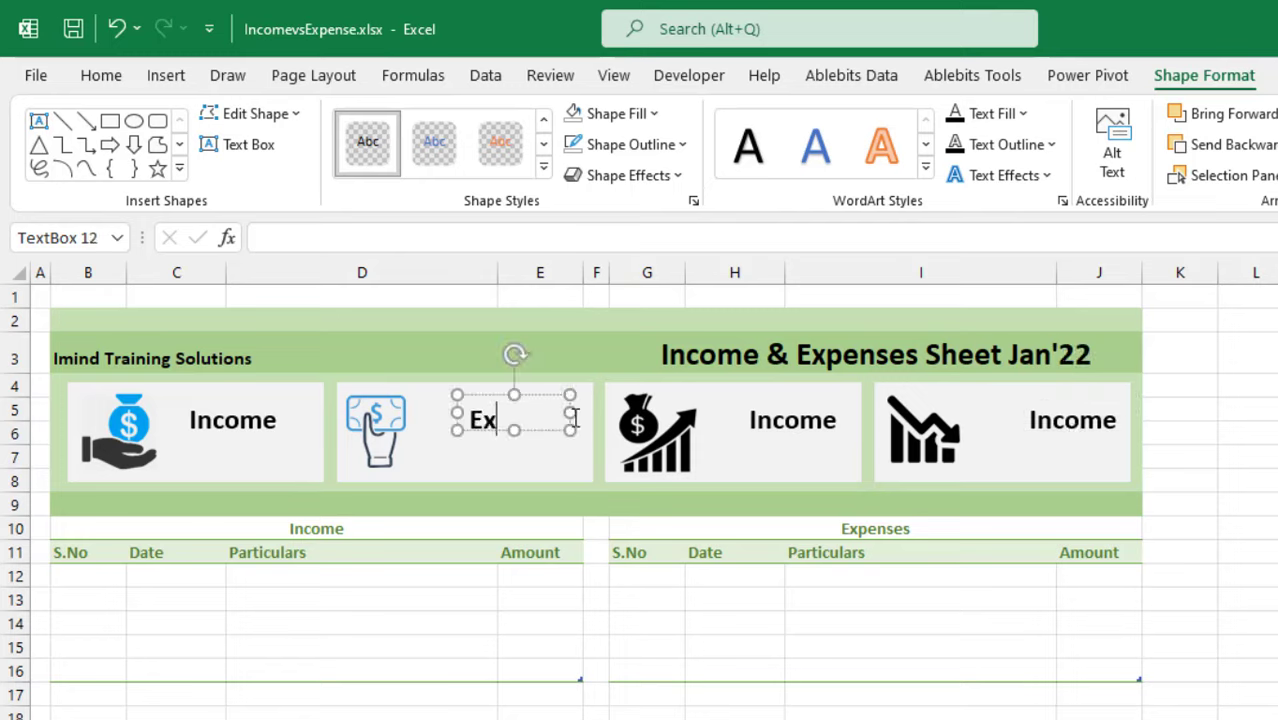
type("penses")
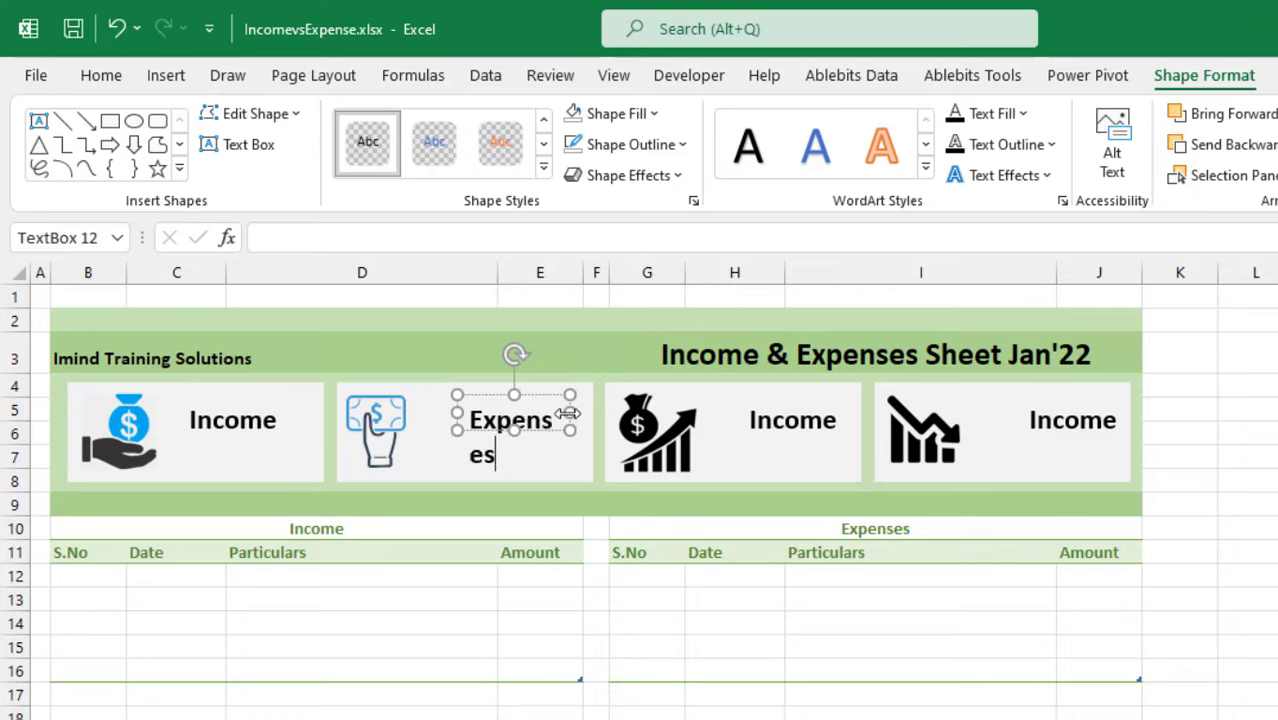
left_click_drag(569, 413, 583, 414)
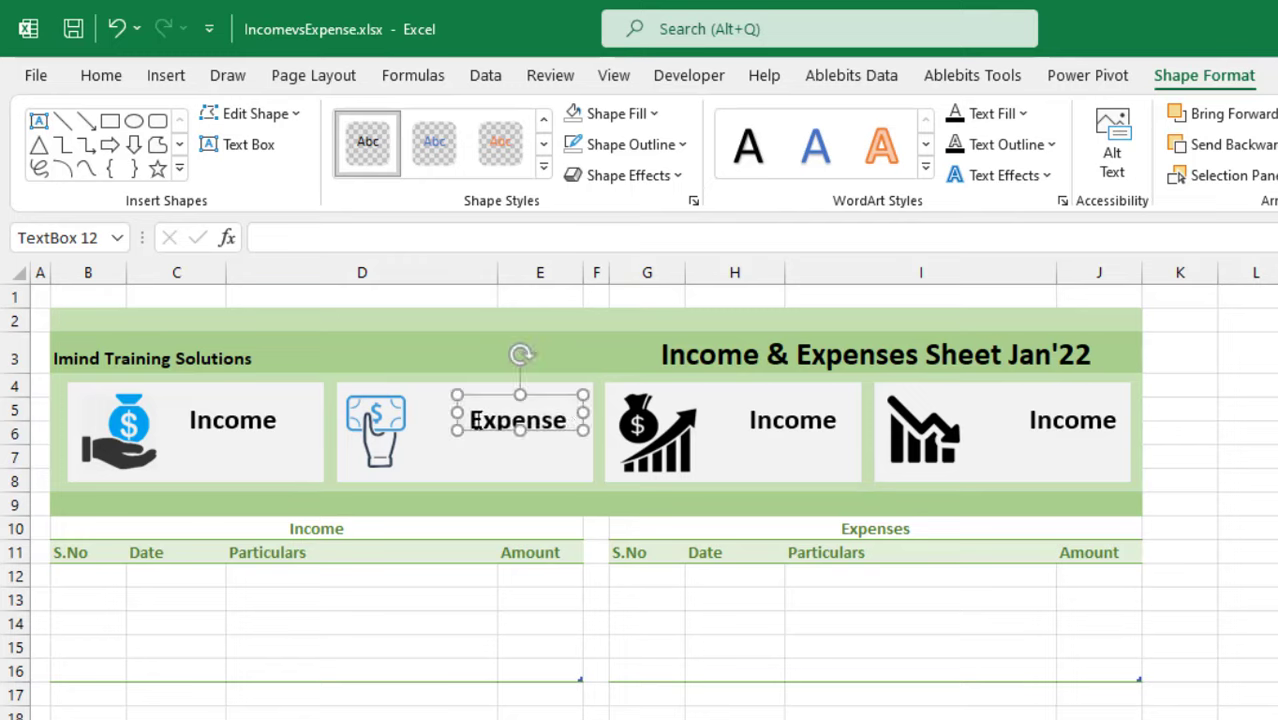
Change the third card's label to "Profits" and the fourth card's label to "Loss"
double_click(799, 420)
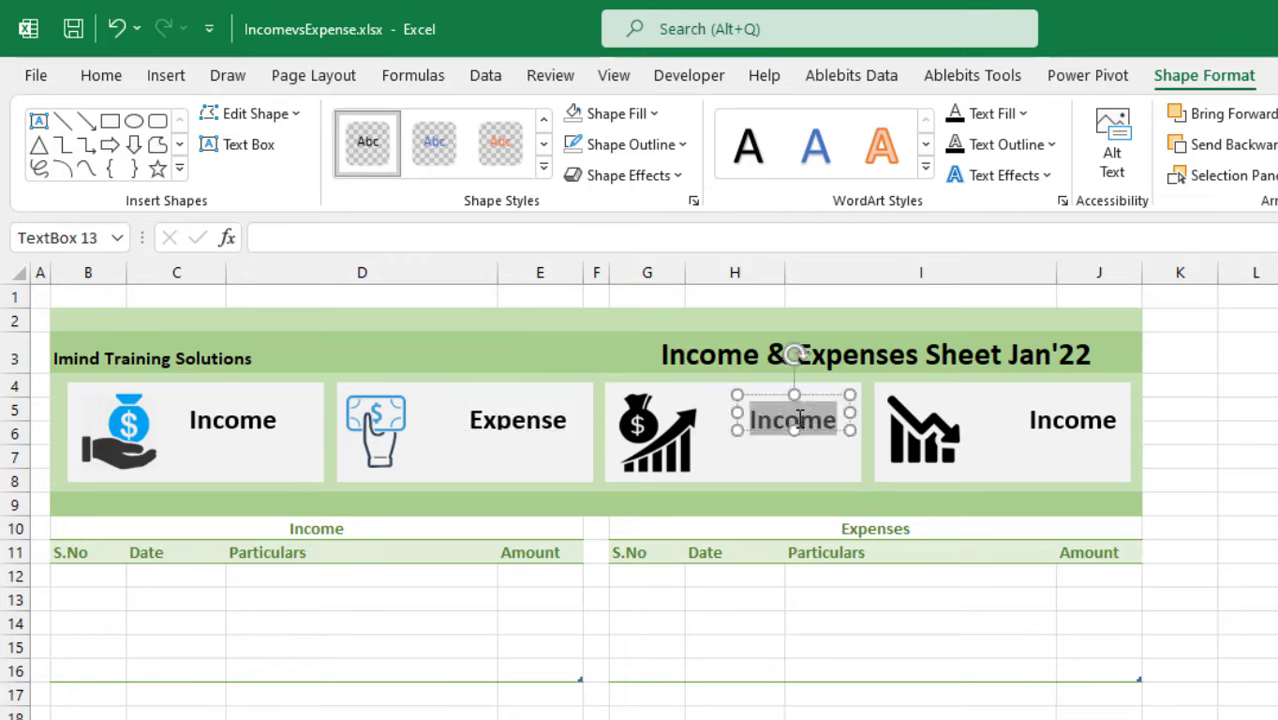
type("Profits")
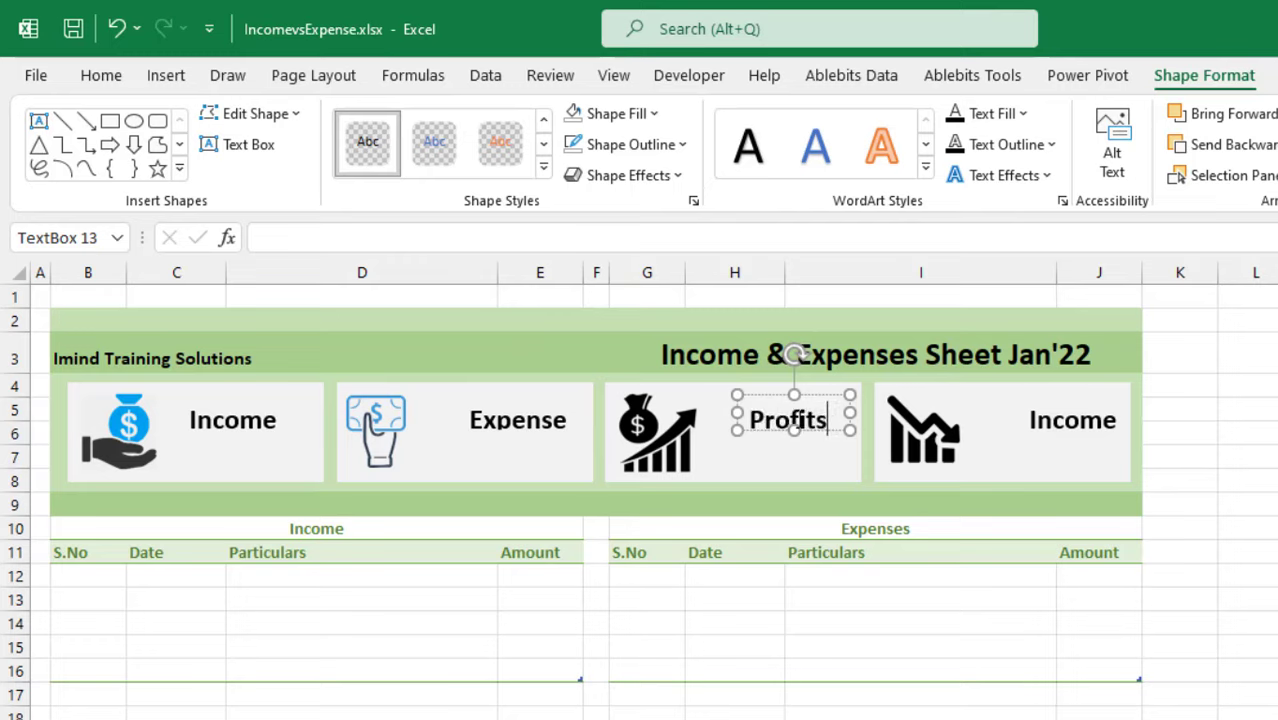
left_click(1089, 420)
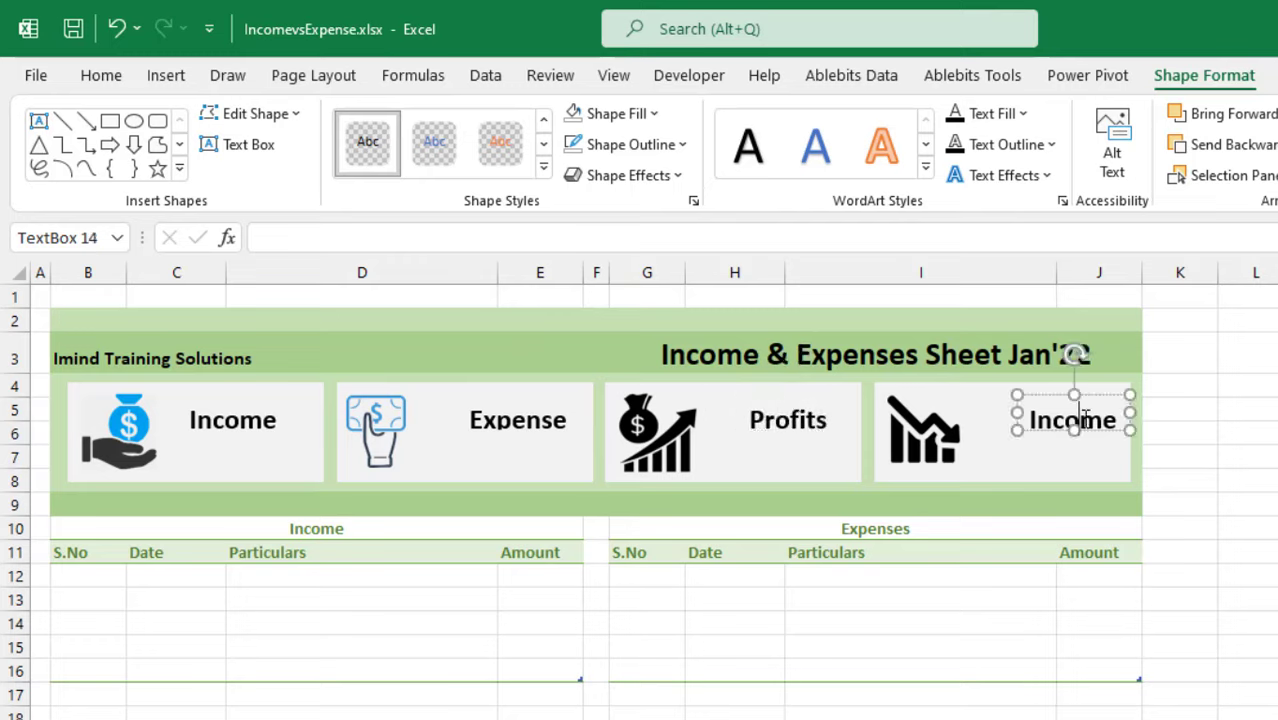
double_click(1088, 420)
type("Loss")
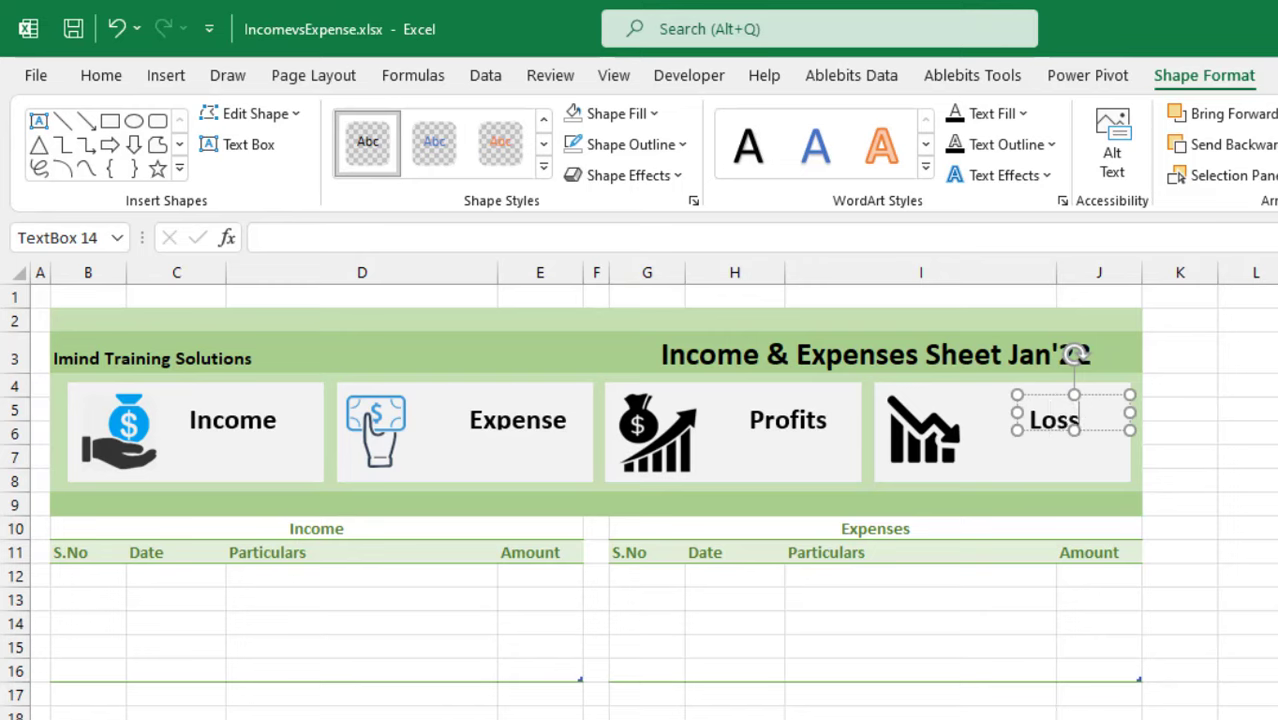
key("Escape")
key("Escape")
left_click(1059, 433)
left_click(810, 416, "ctrl")
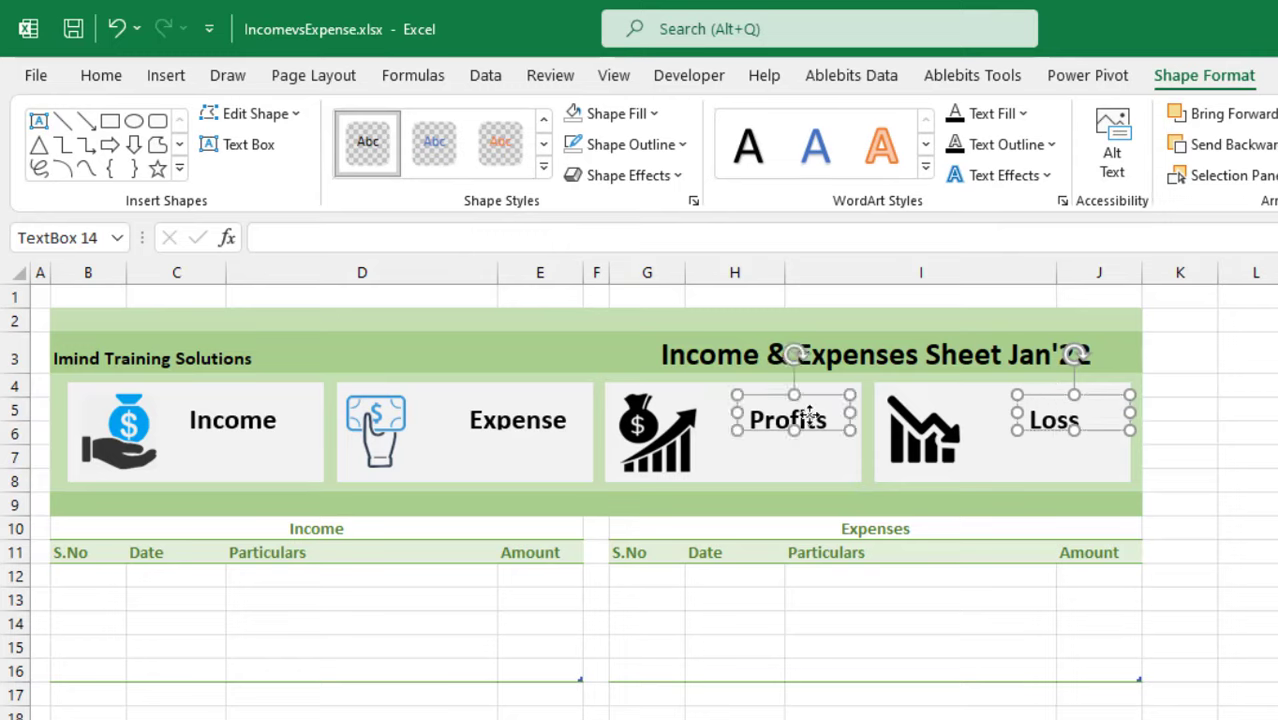
left_click(505, 417, "ctrl")
left_click(235, 427, "ctrl")
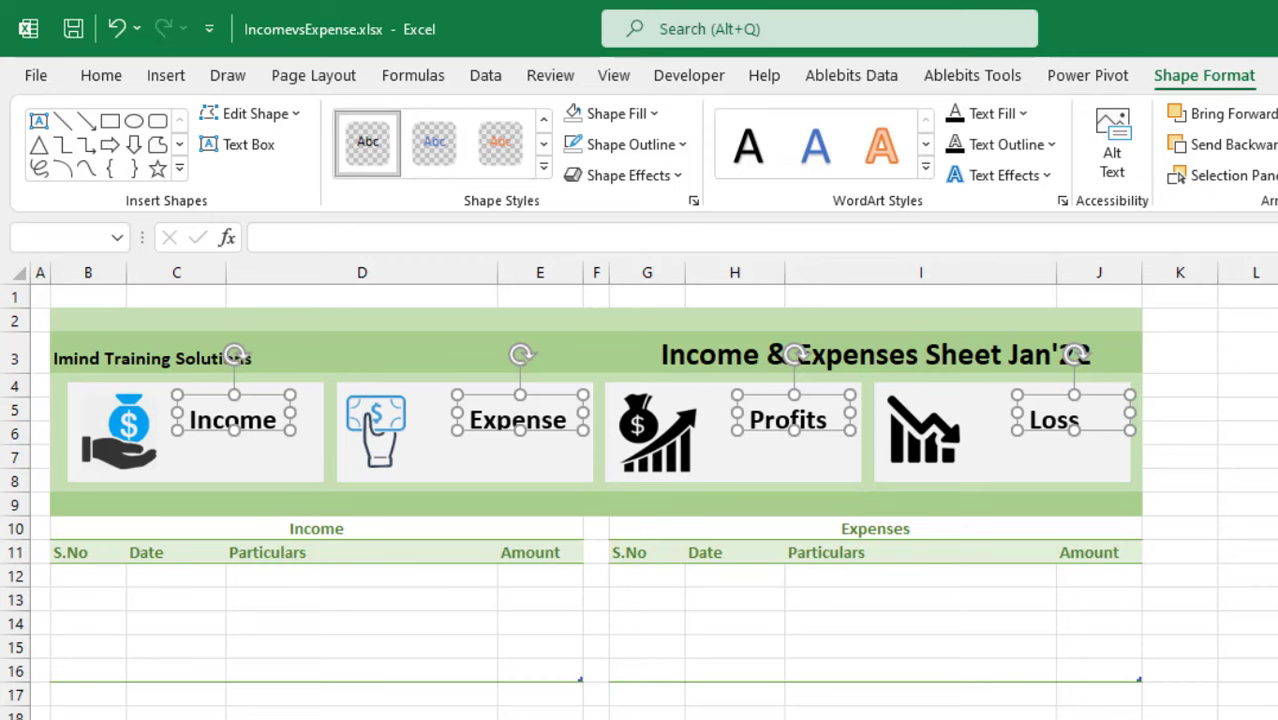
key("Escape")
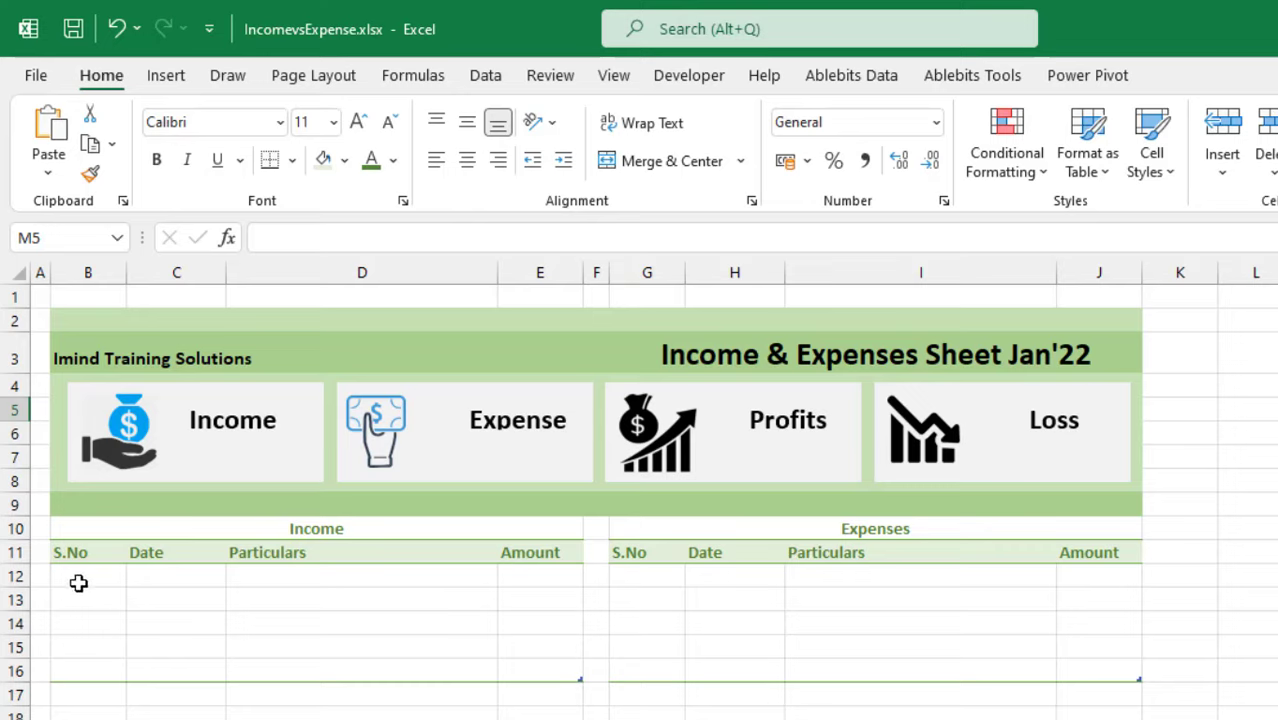
left_click(78, 583)
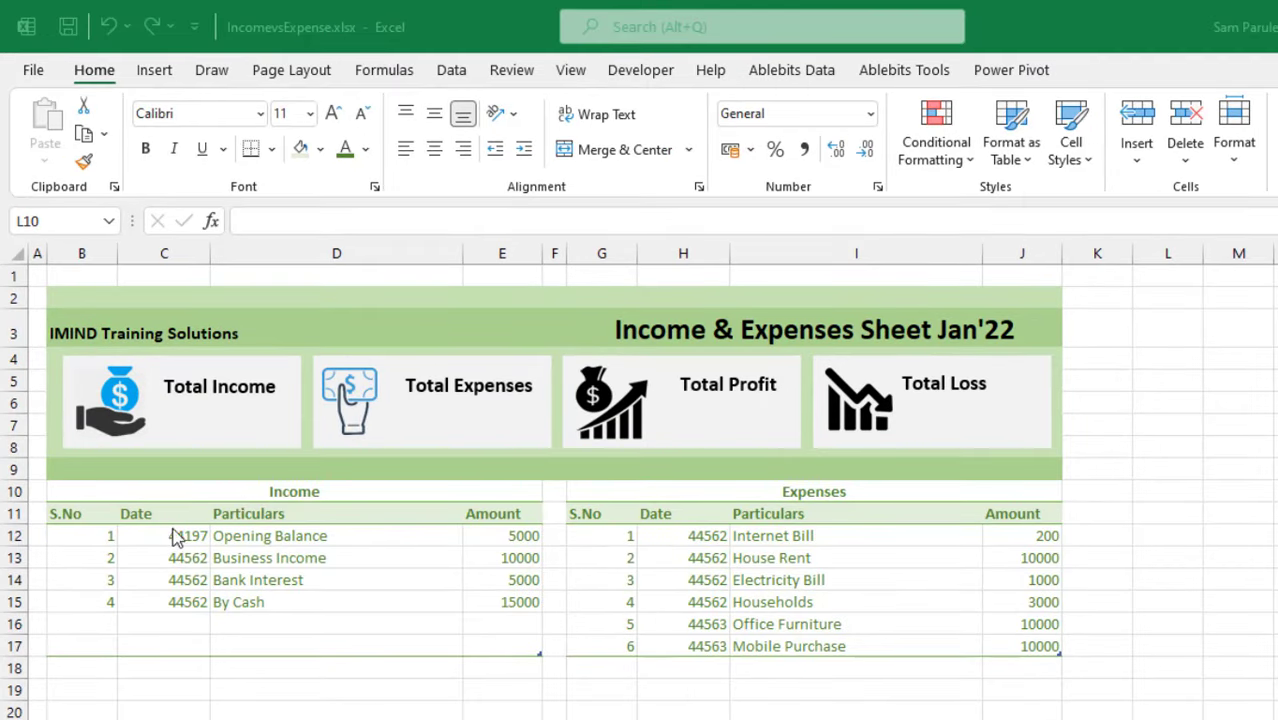
Apply the light green table style with full gridlines to the Income table, B11:E17
left_click_drag(63, 512, 517, 644)
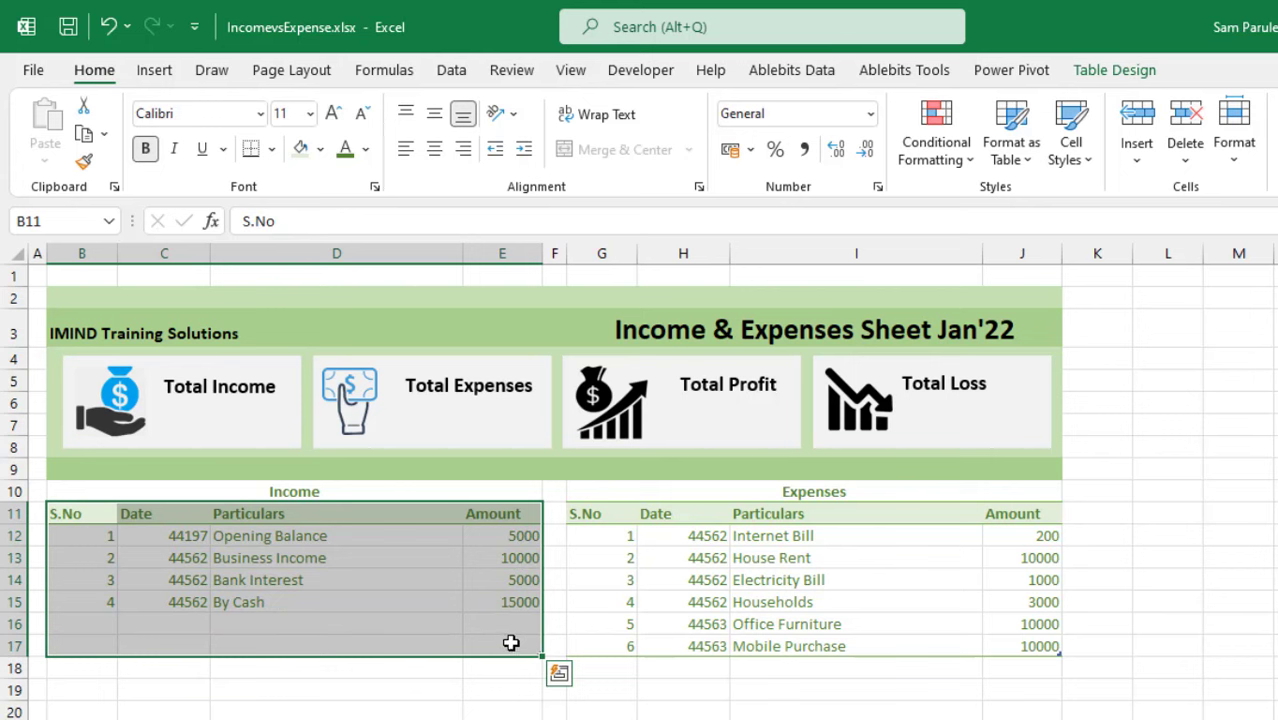
left_click(1150, 70)
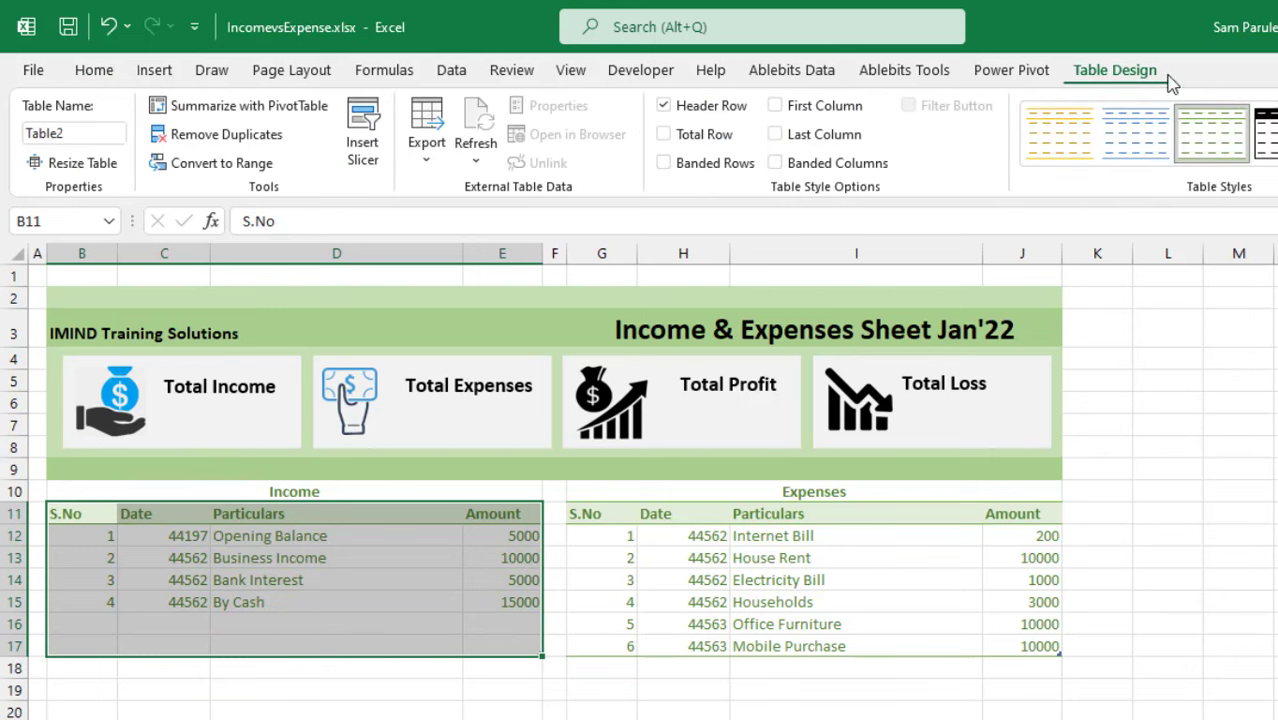
left_click(1272, 160)
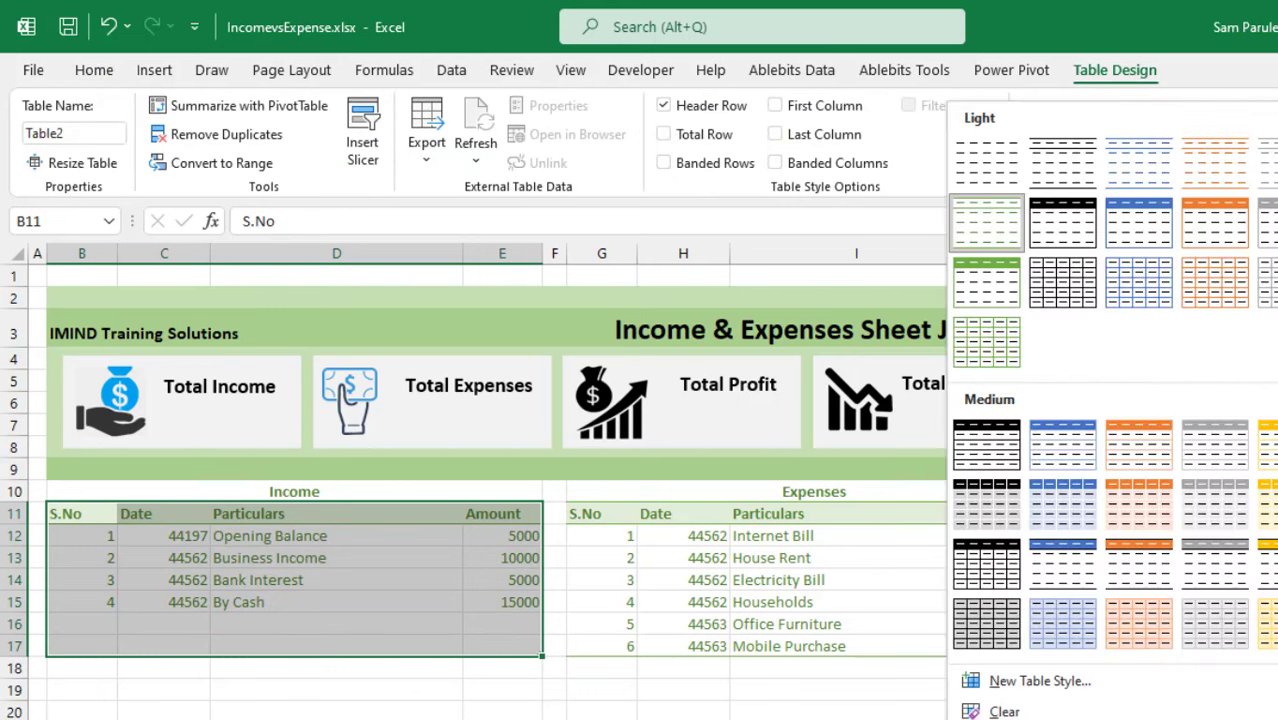
left_click(993, 350)
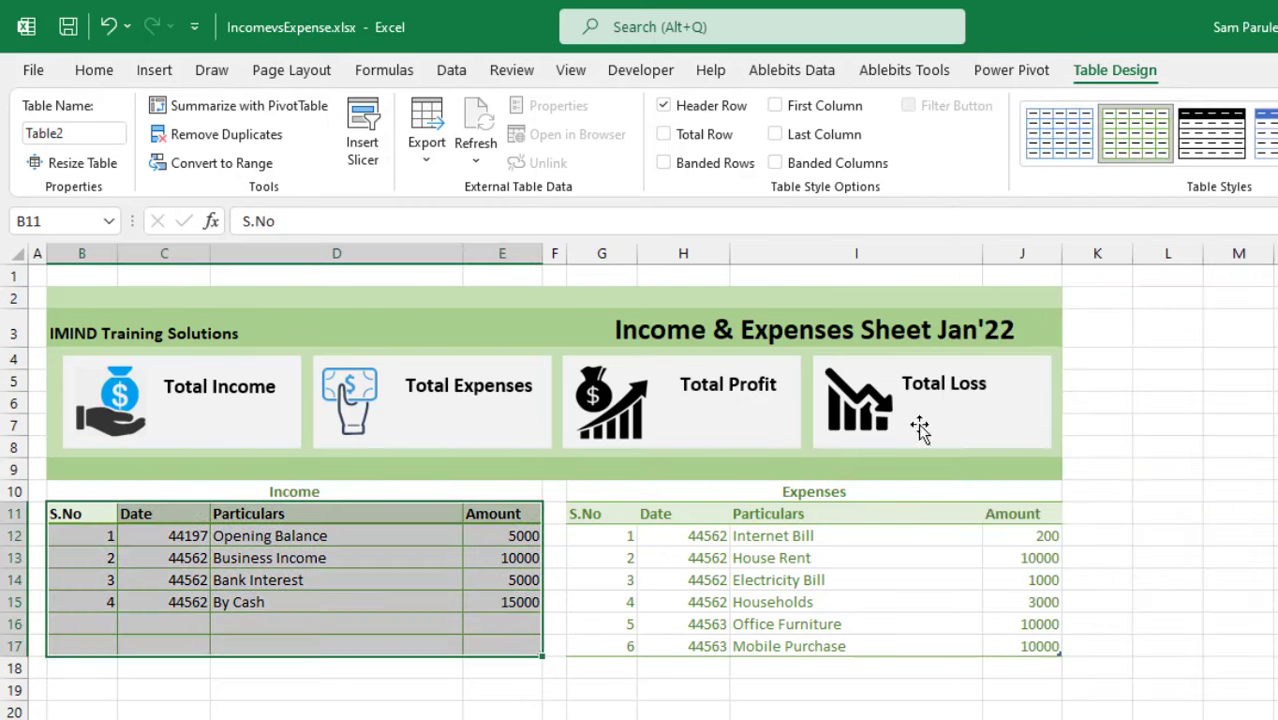
Apply the light green table style with full gridlines to the Expenses table, G11:J17
left_click_drag(589, 520, 1019, 643)
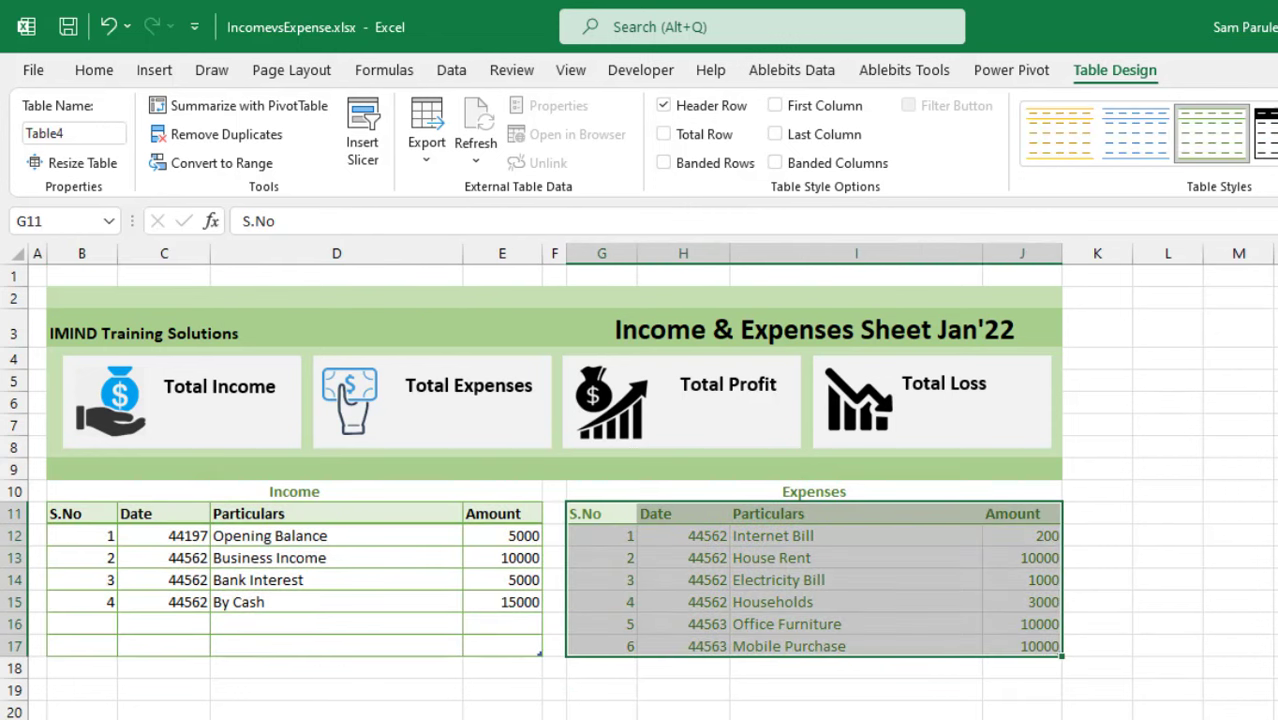
left_click(1270, 172)
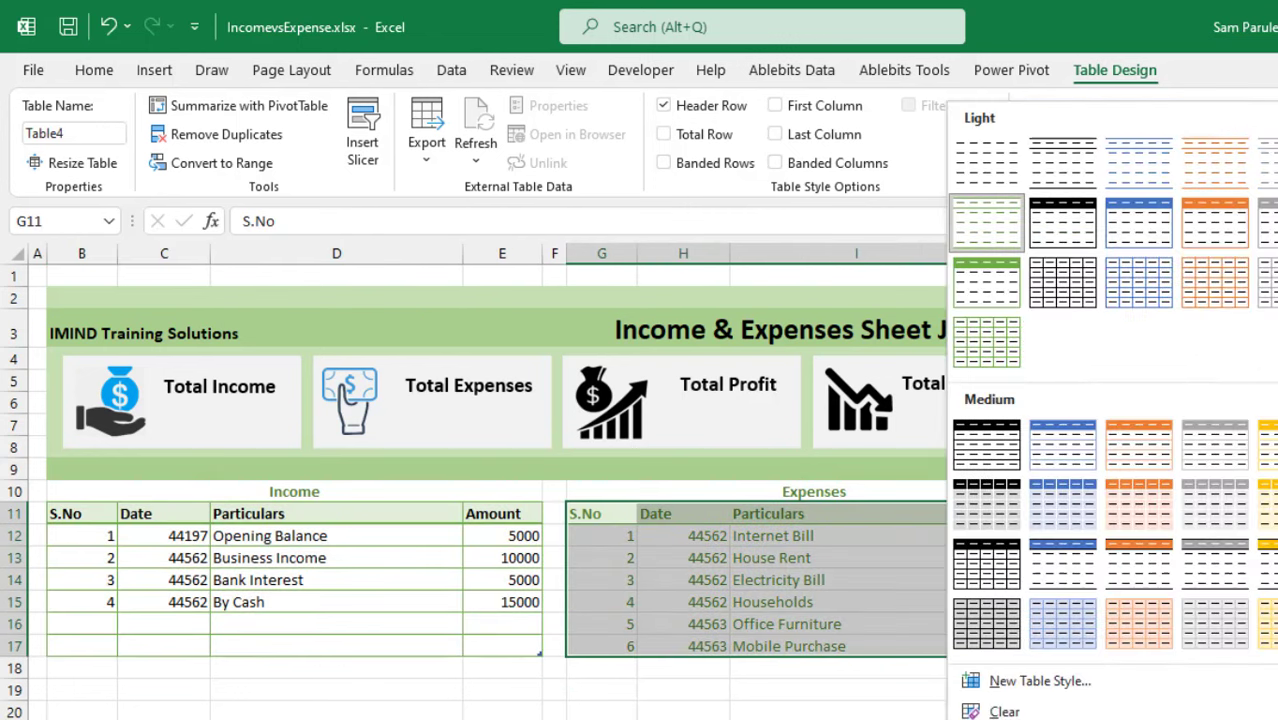
left_click(975, 357)
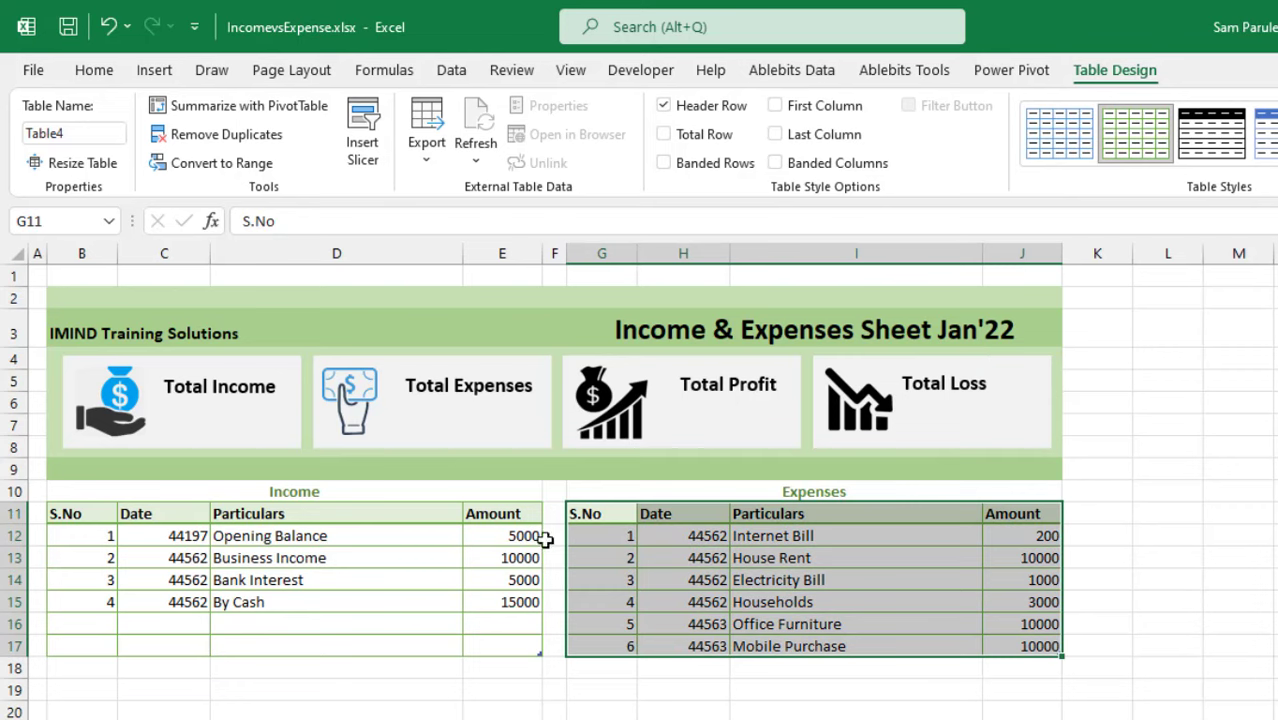
Center the serial numbers in both tables, B12:B17 and G12:G17
left_click_drag(87, 540, 77, 648)
left_click(100, 72)
left_click(433, 150)
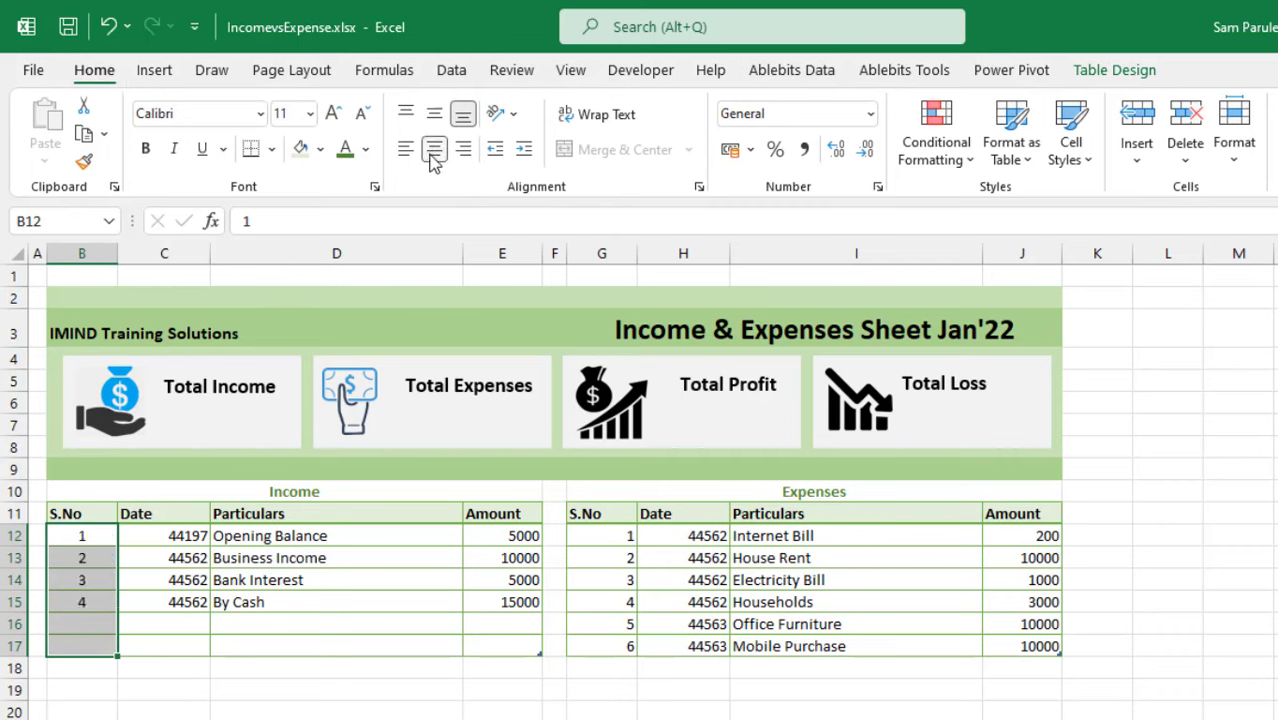
left_click_drag(608, 542, 610, 640)
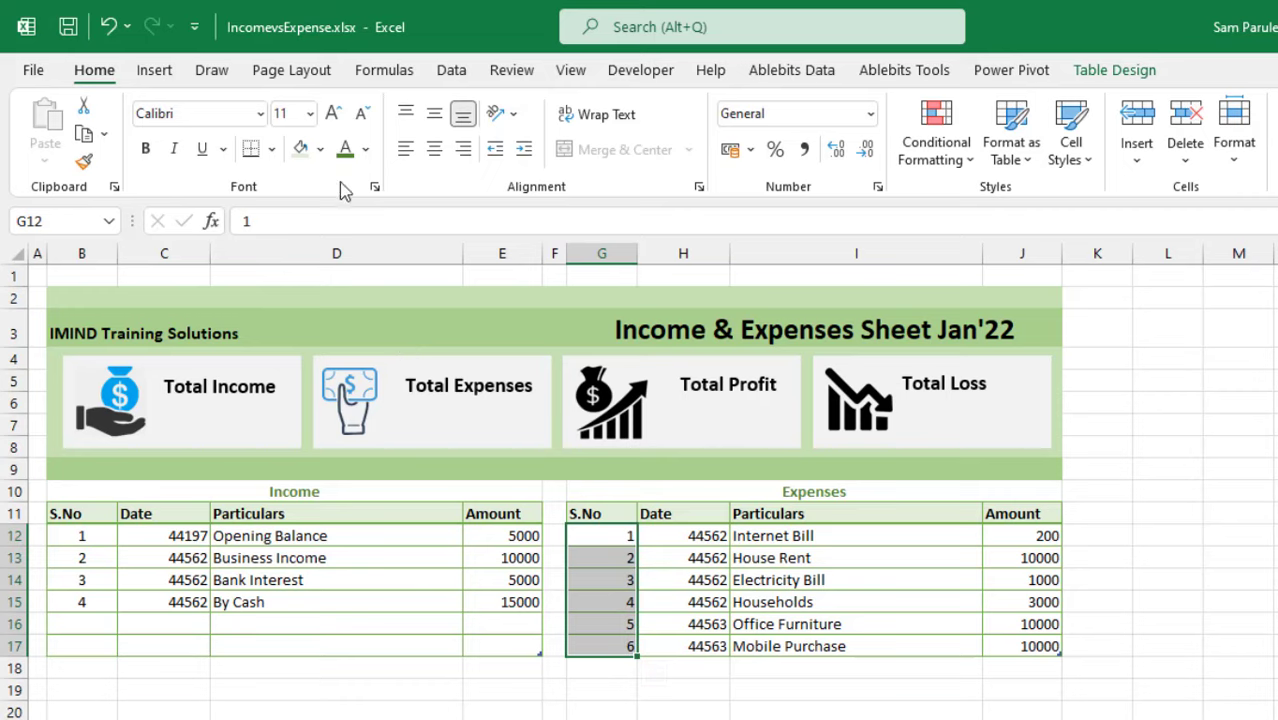
left_click(433, 150)
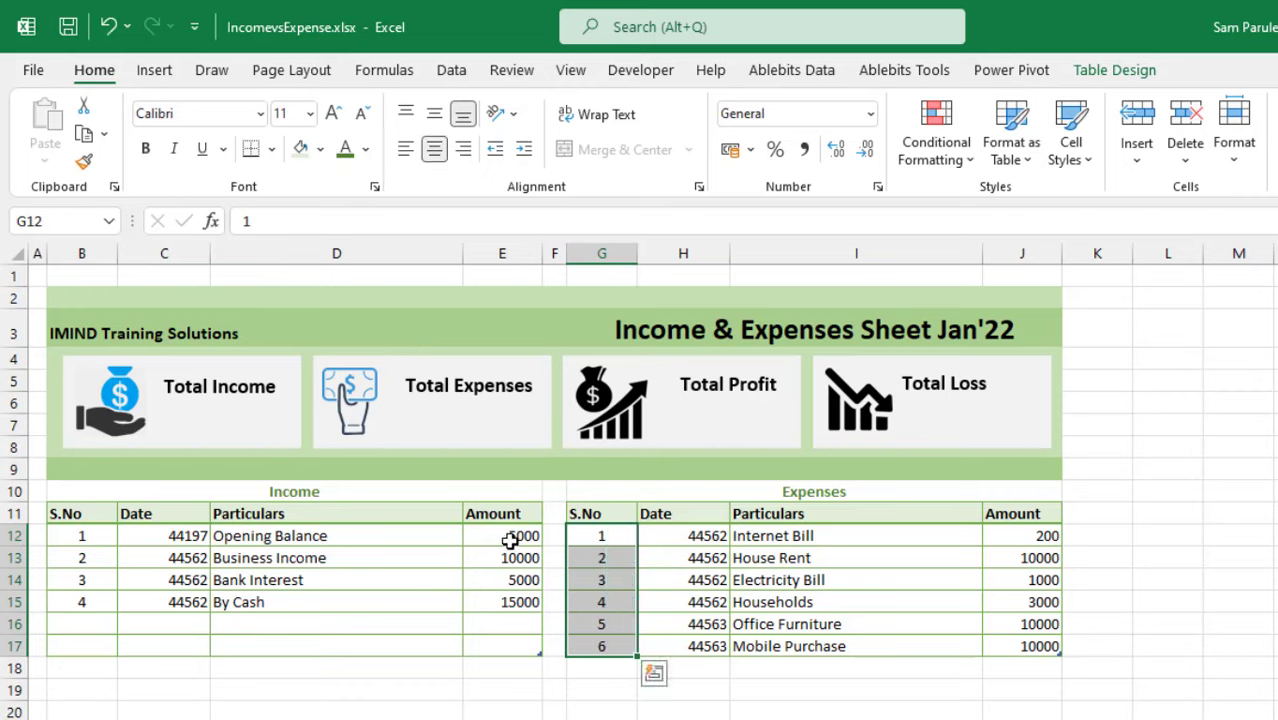
Apply comma-style number formatting to the Amount values of both tables, E12:E17 and J12:J17
left_click_drag(510, 540, 514, 649)
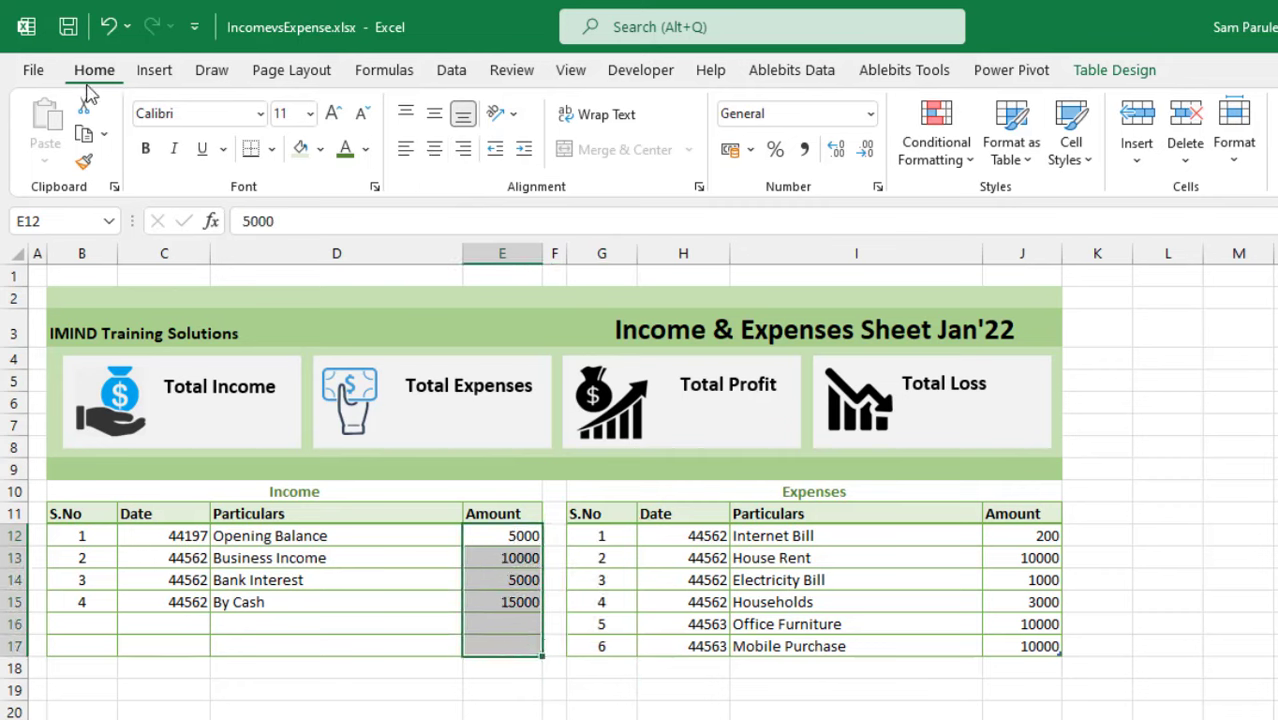
left_click(803, 152)
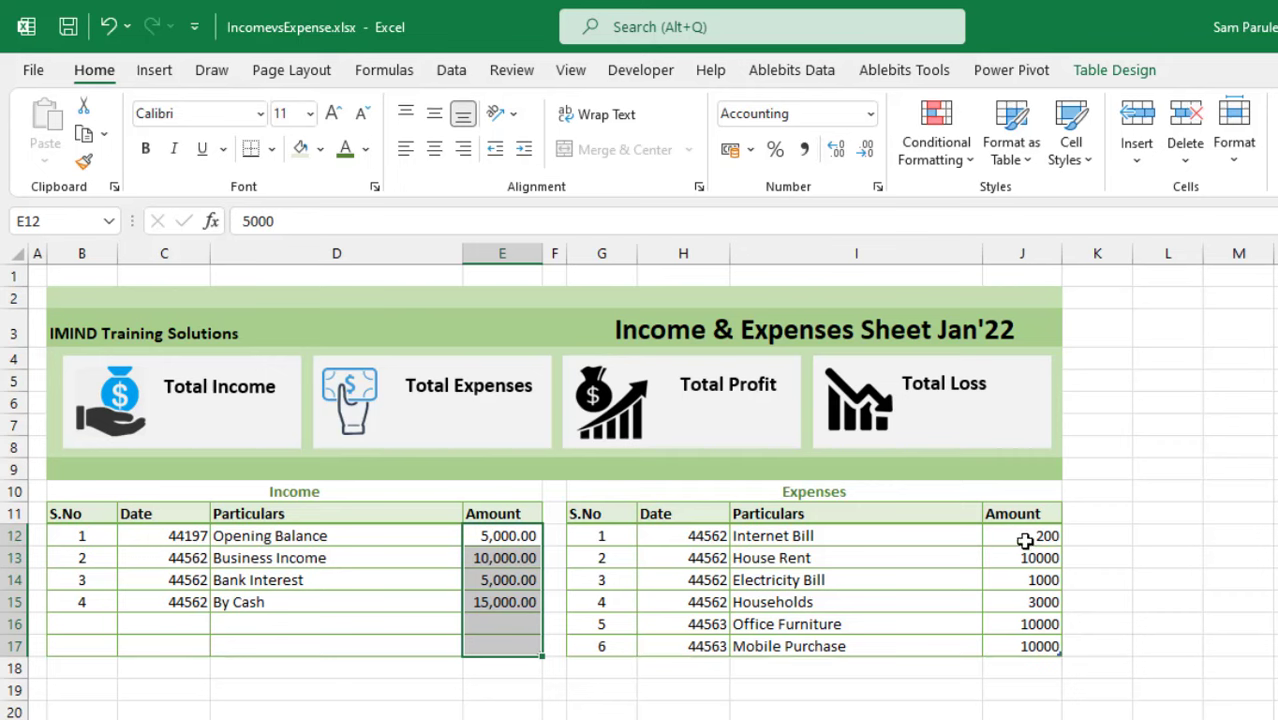
left_click_drag(1025, 541, 1019, 642)
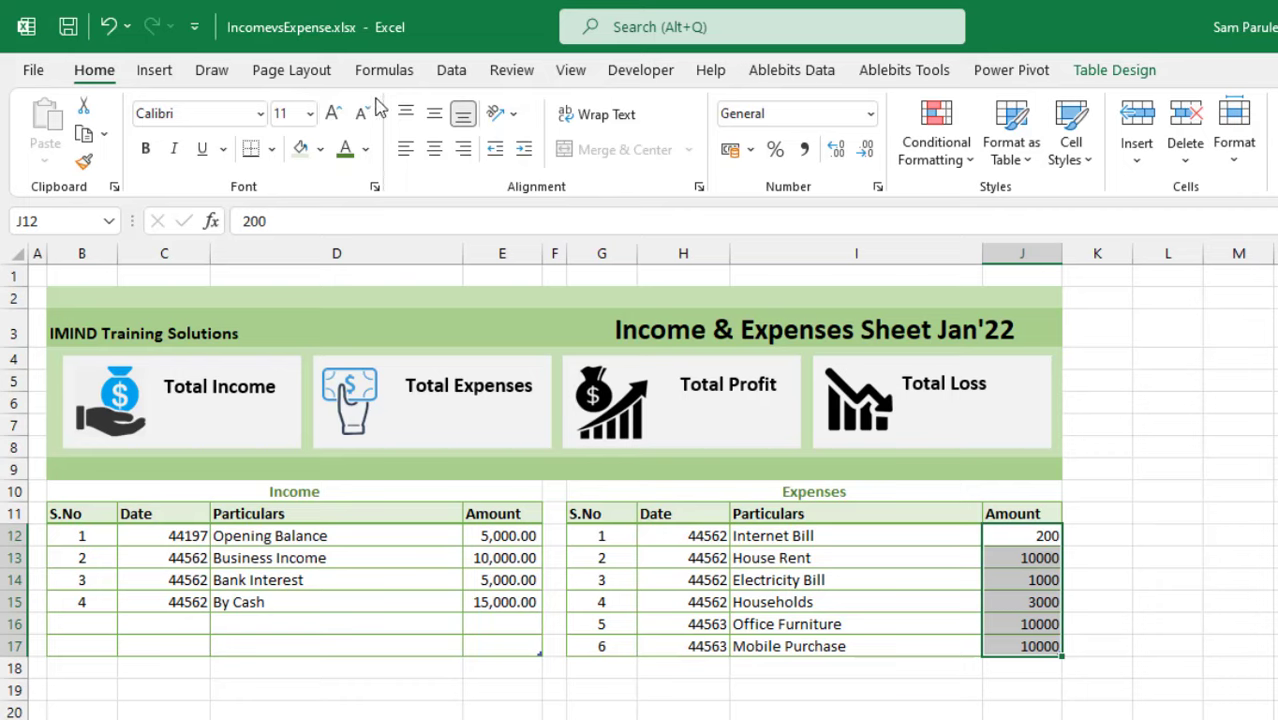
left_click(804, 150)
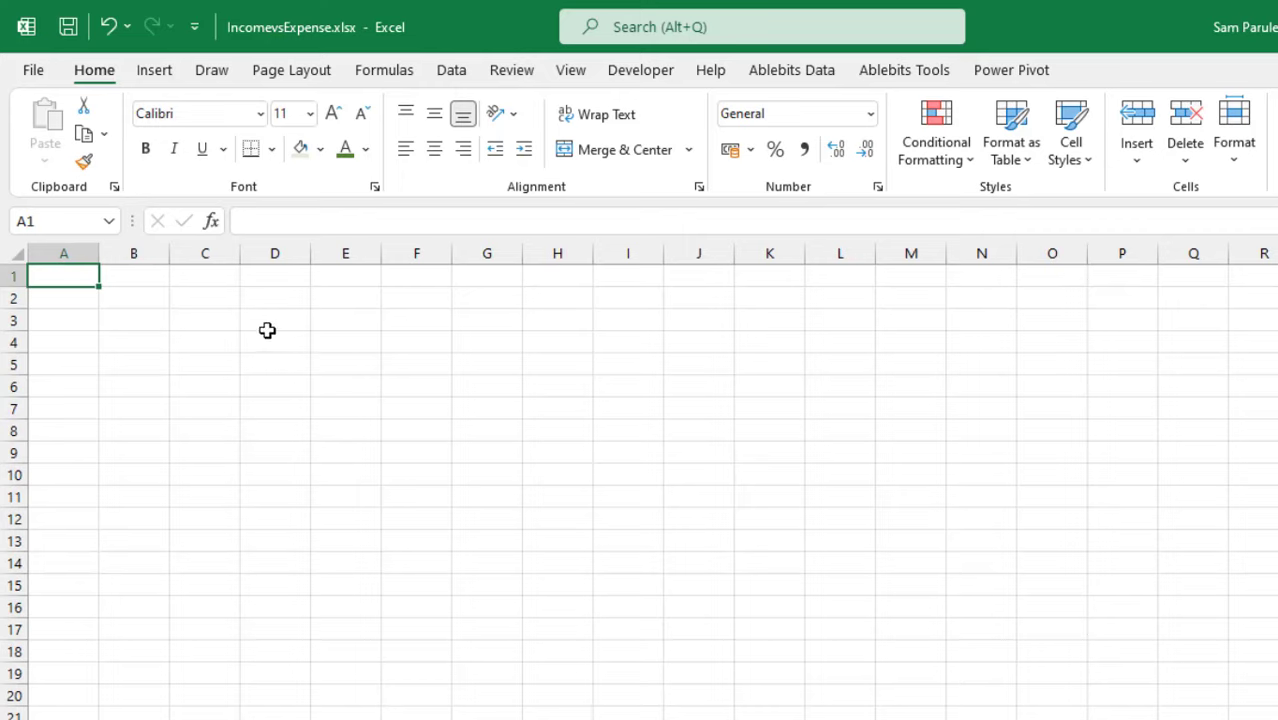
On the blank sheet, enter the headings Income, Expenses, Profit and Loss in cells D3 to G3
left_click(267, 329)
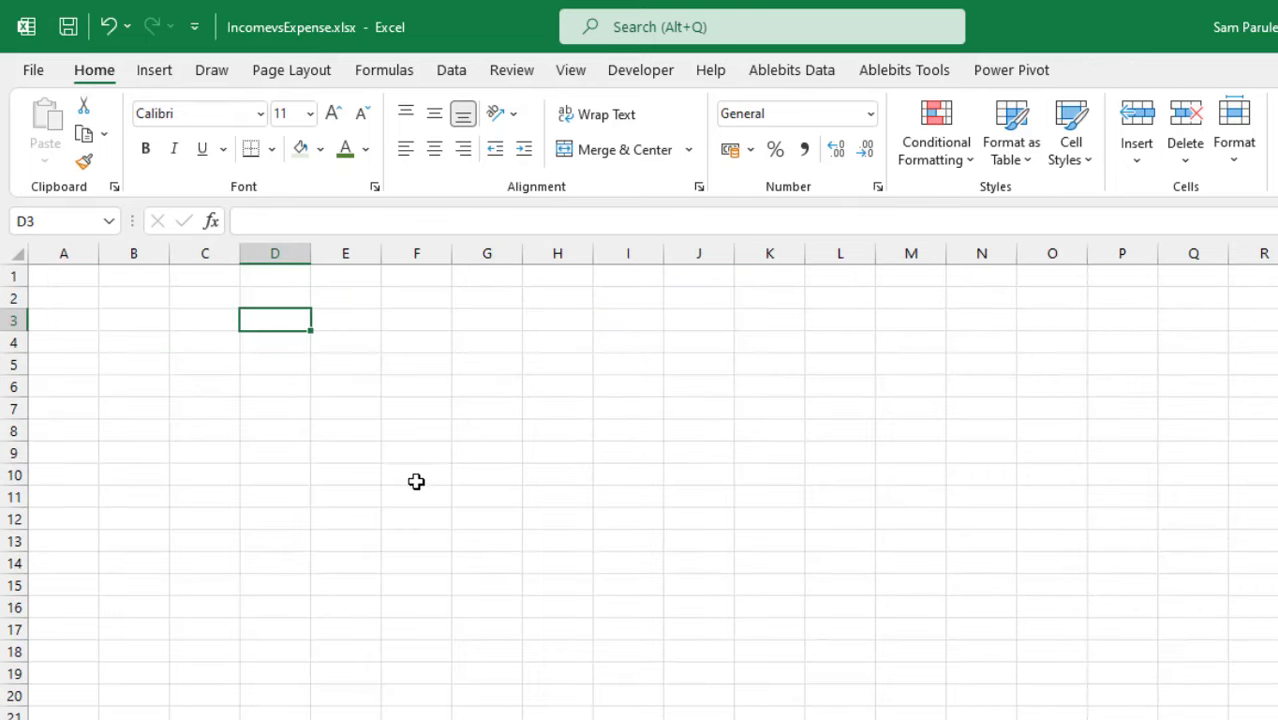
type("Income")
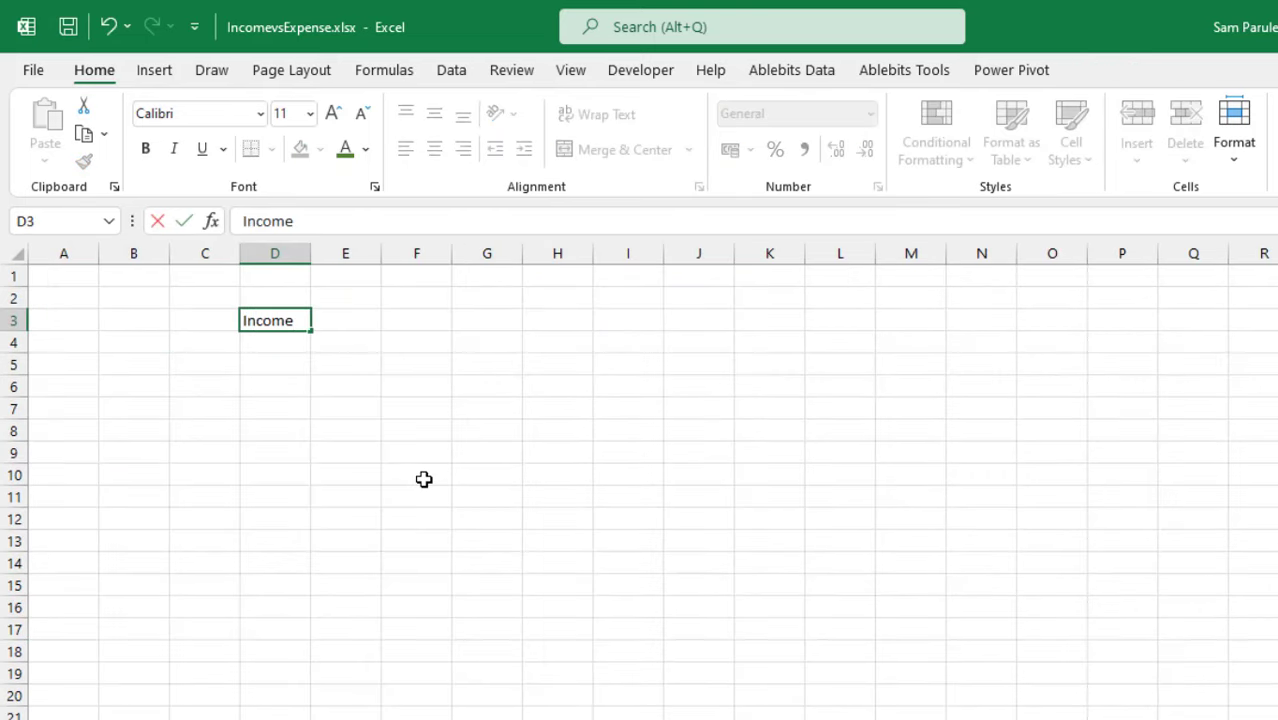
key("Tab")
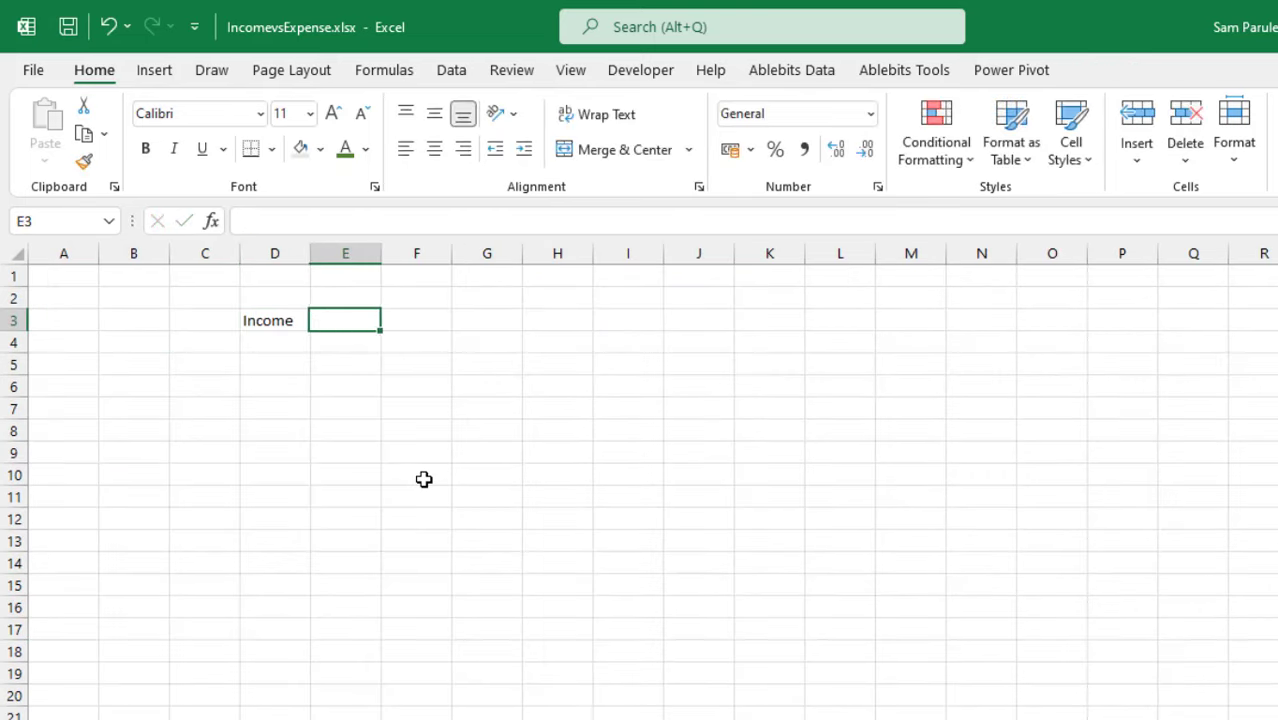
type("Expenses")
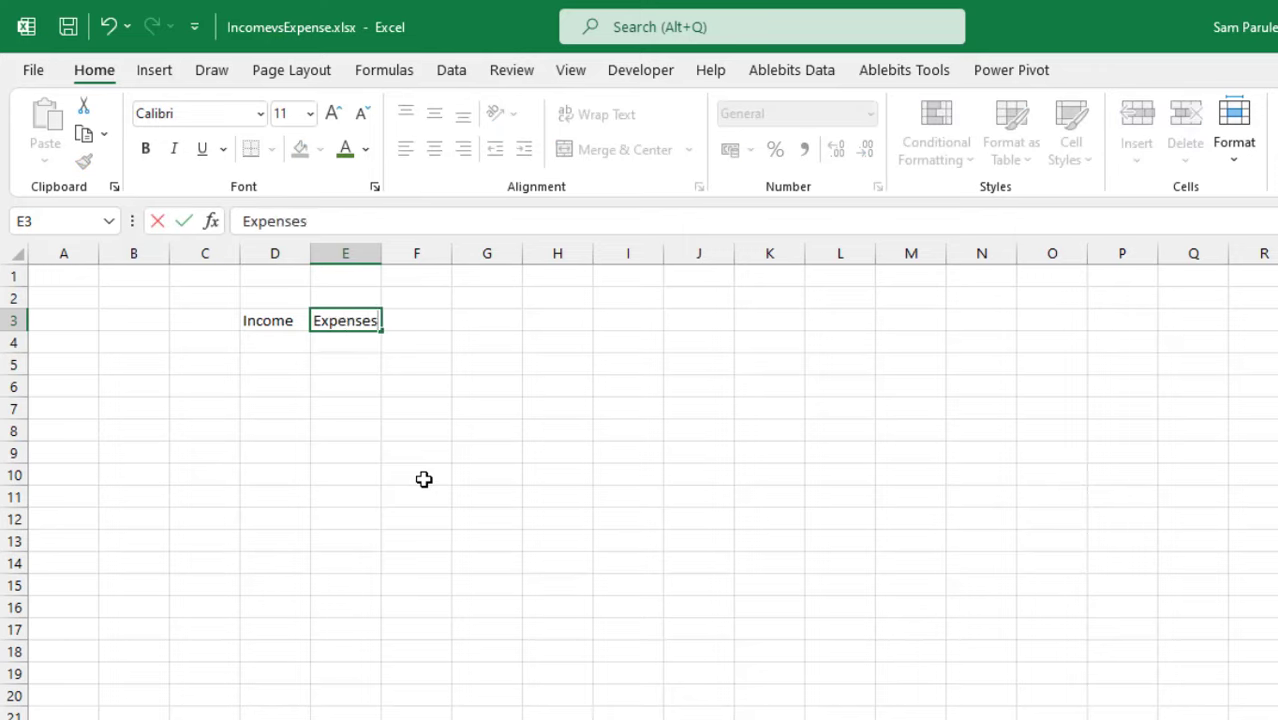
key("Tab")
type("P")
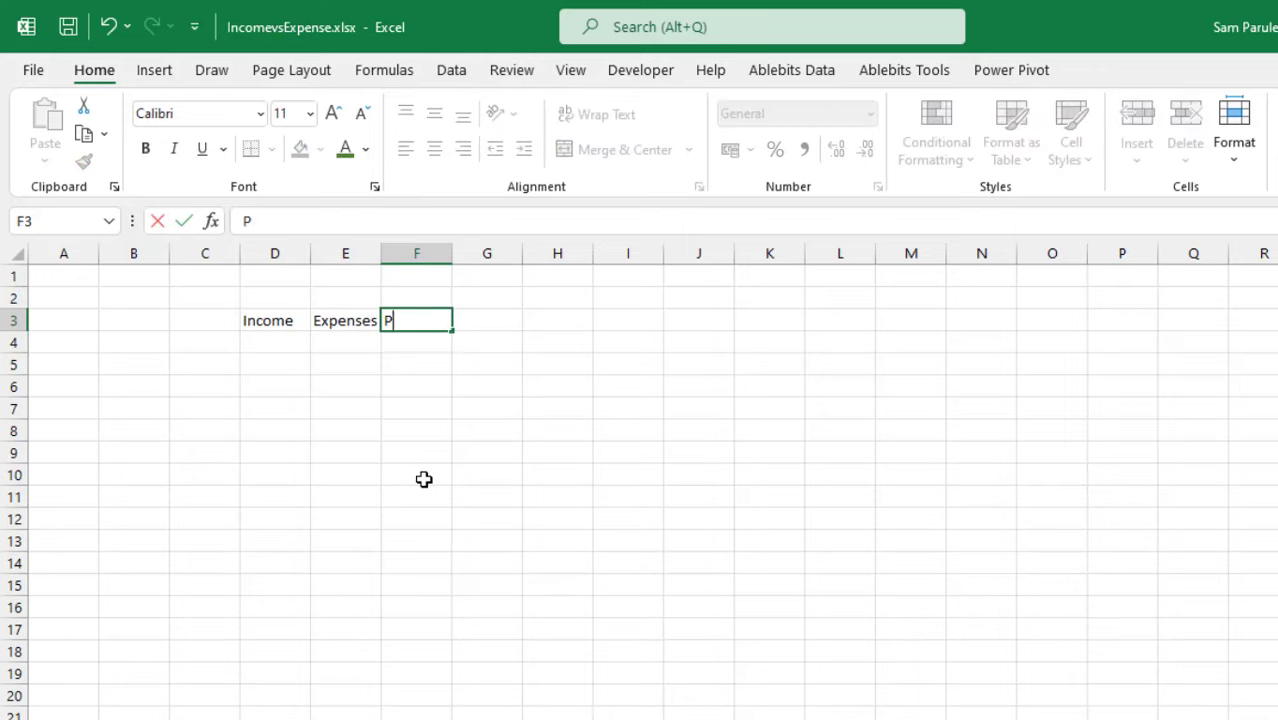
type("rofut")
key("BackSpace")
key("BackSpace")
type("it")
key("Tab")
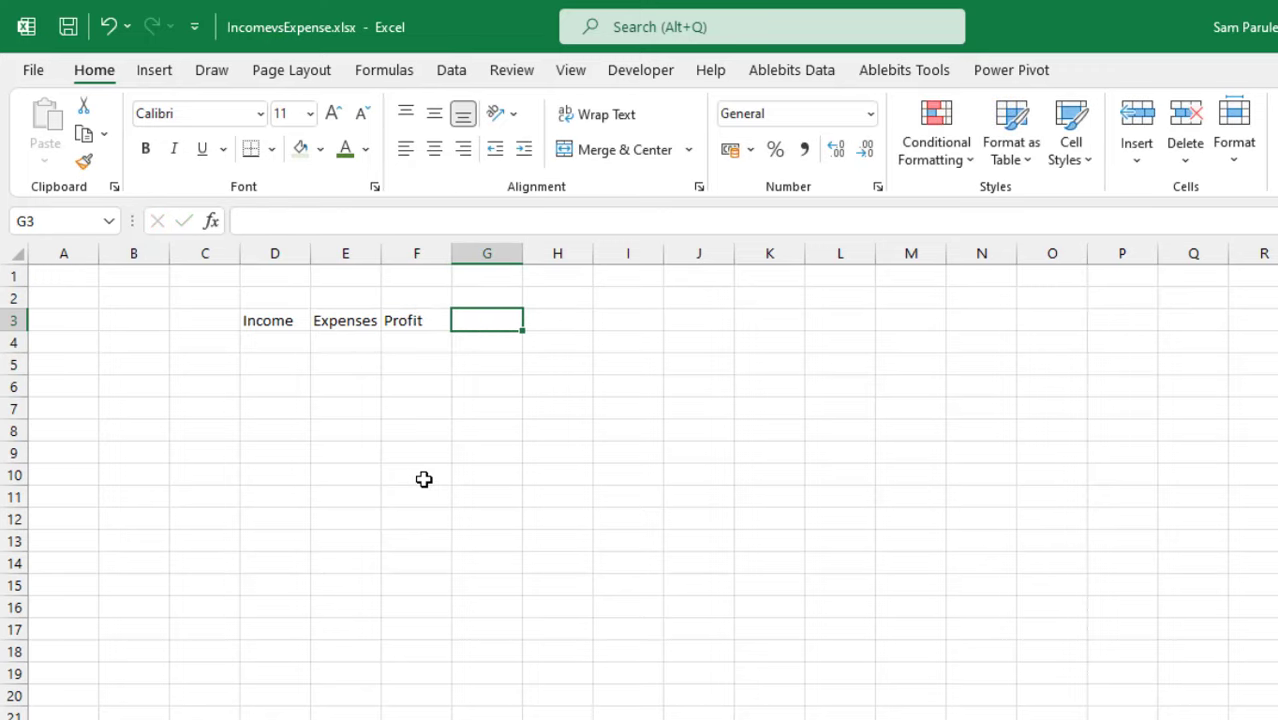
type("Loss")
key("Return")
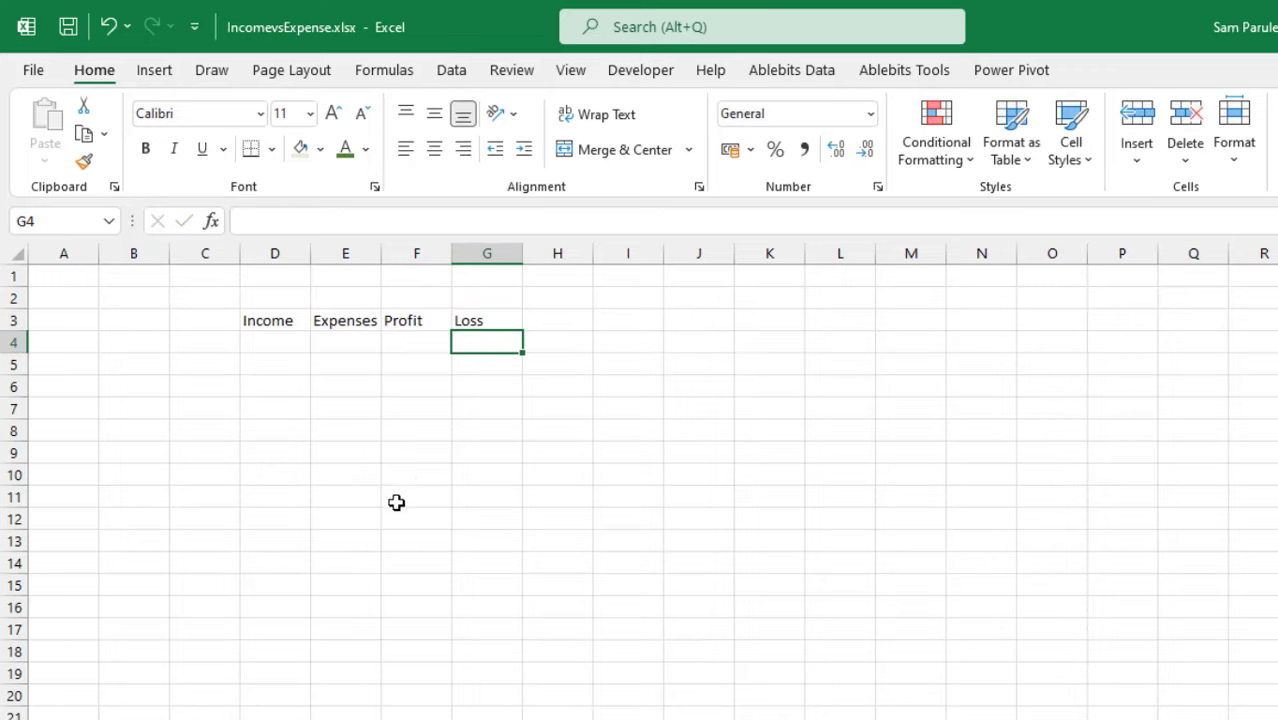
Total the Income table's Amount column in D4 with the formula =sum(Table2[Amount])
left_click(285, 340)
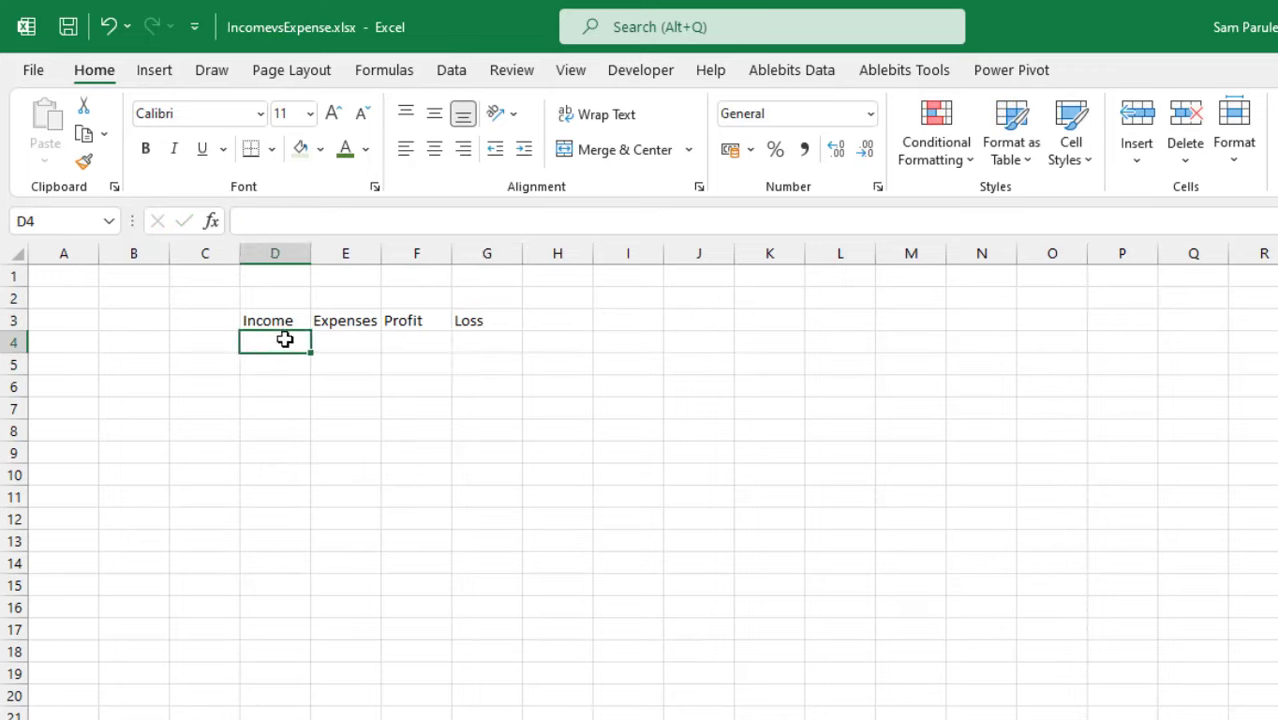
type("=")
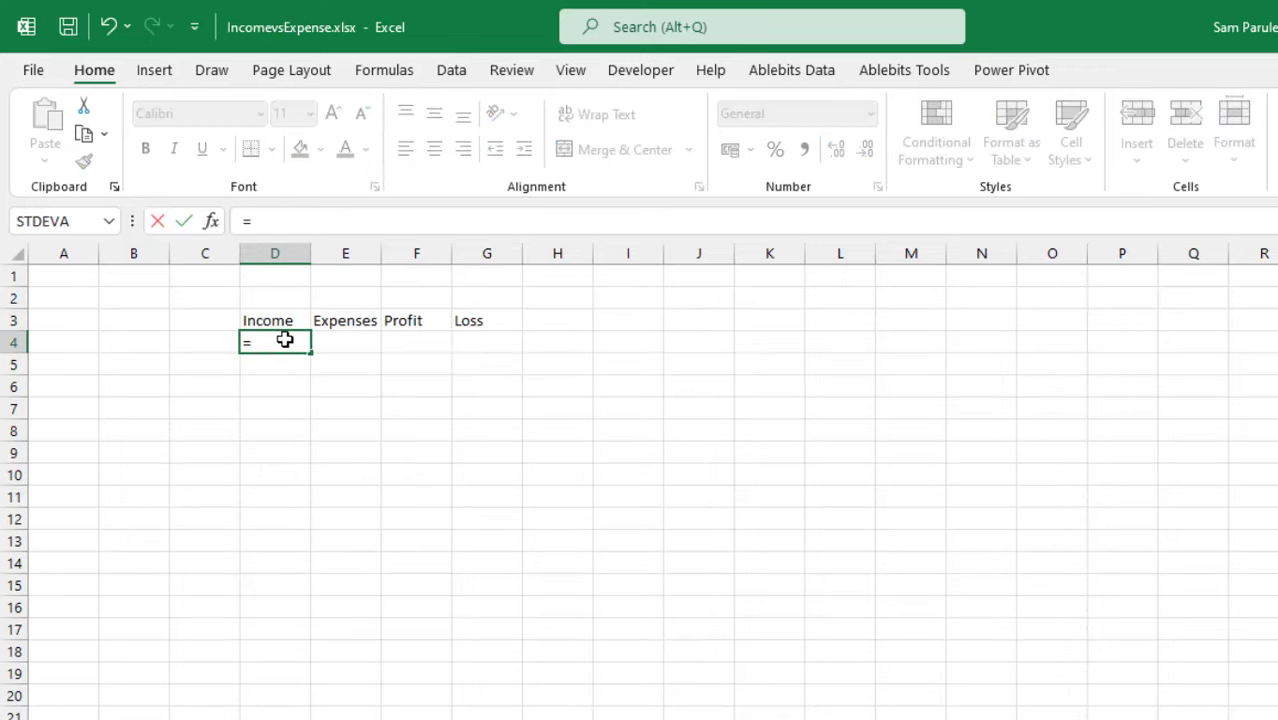
type("sum")
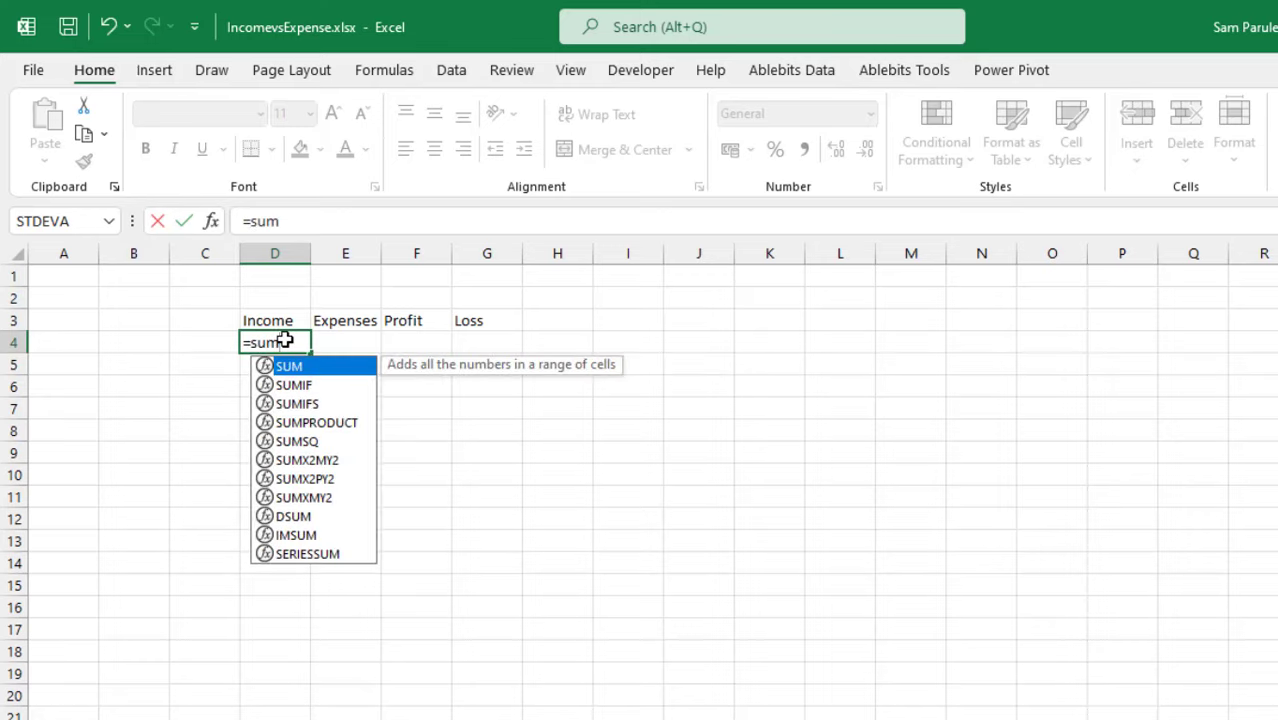
type("(")
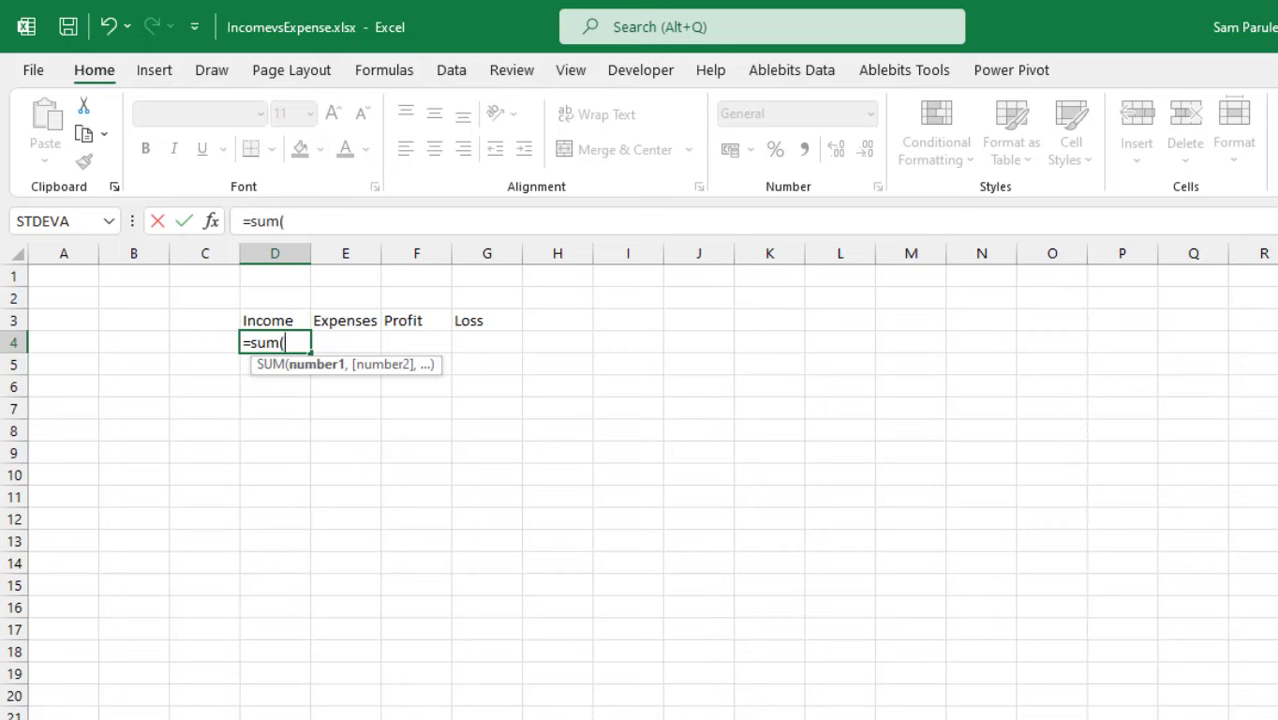
key("ctrl+Page_Down")
key("ctrl+Page_Down")
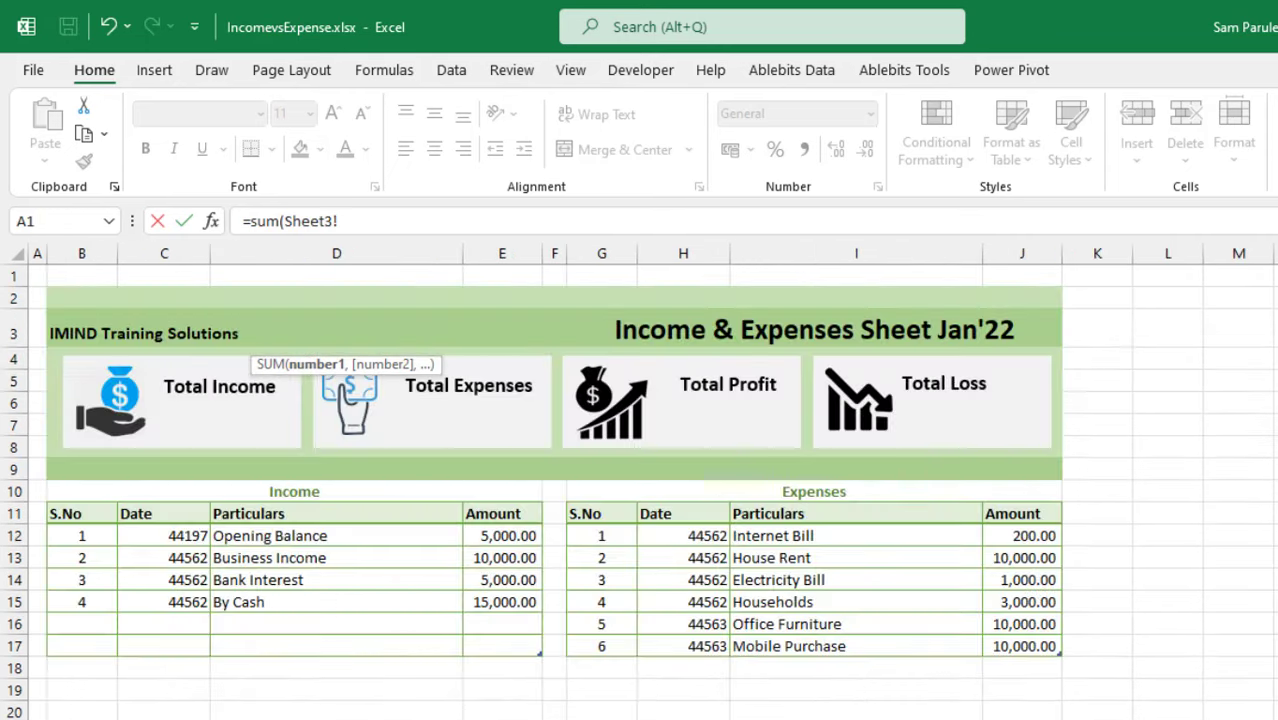
left_click(507, 498)
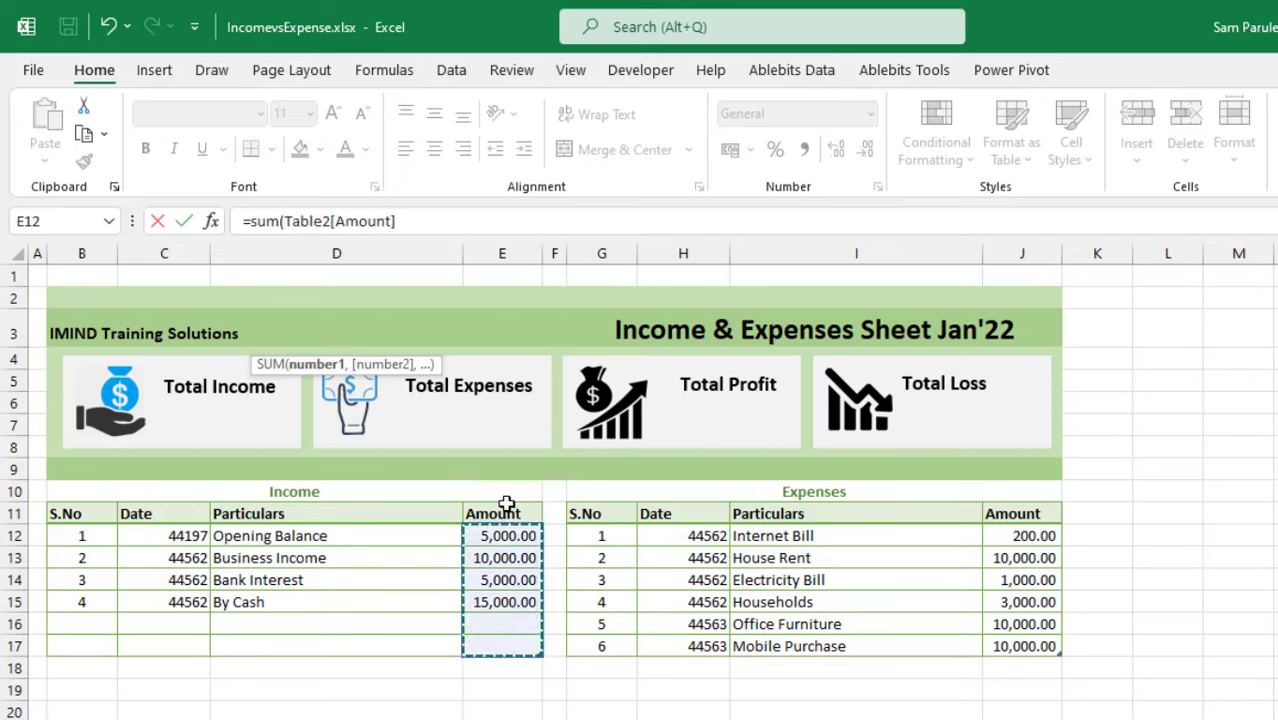
type(")")
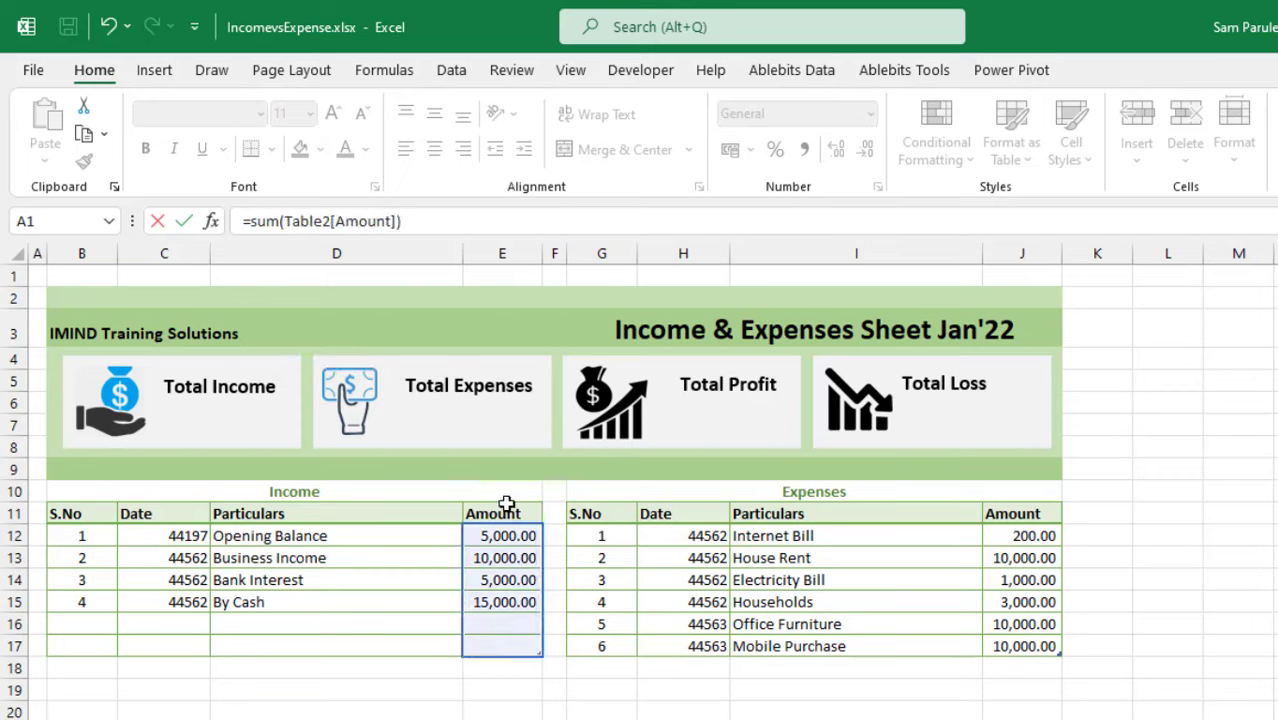
key("Return")
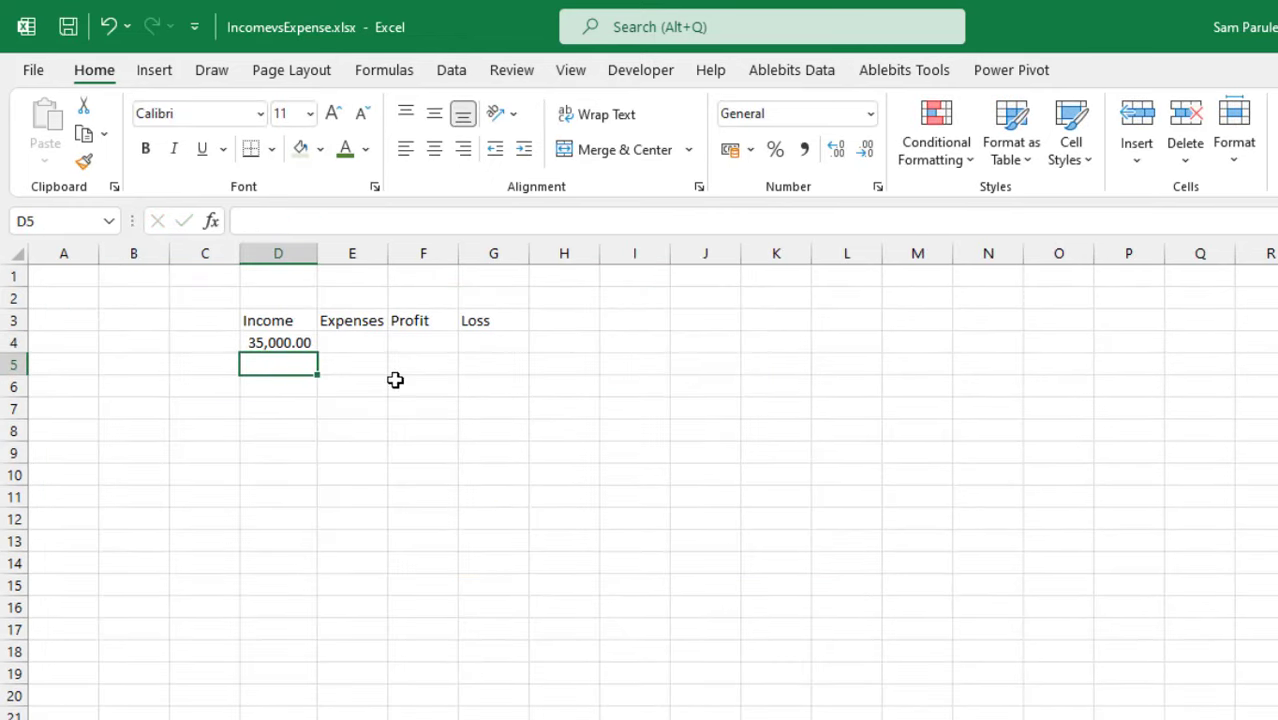
Total the Expenses table's Amount column in E4 with the formula =sum(Table4[Amount])
left_click(362, 347)
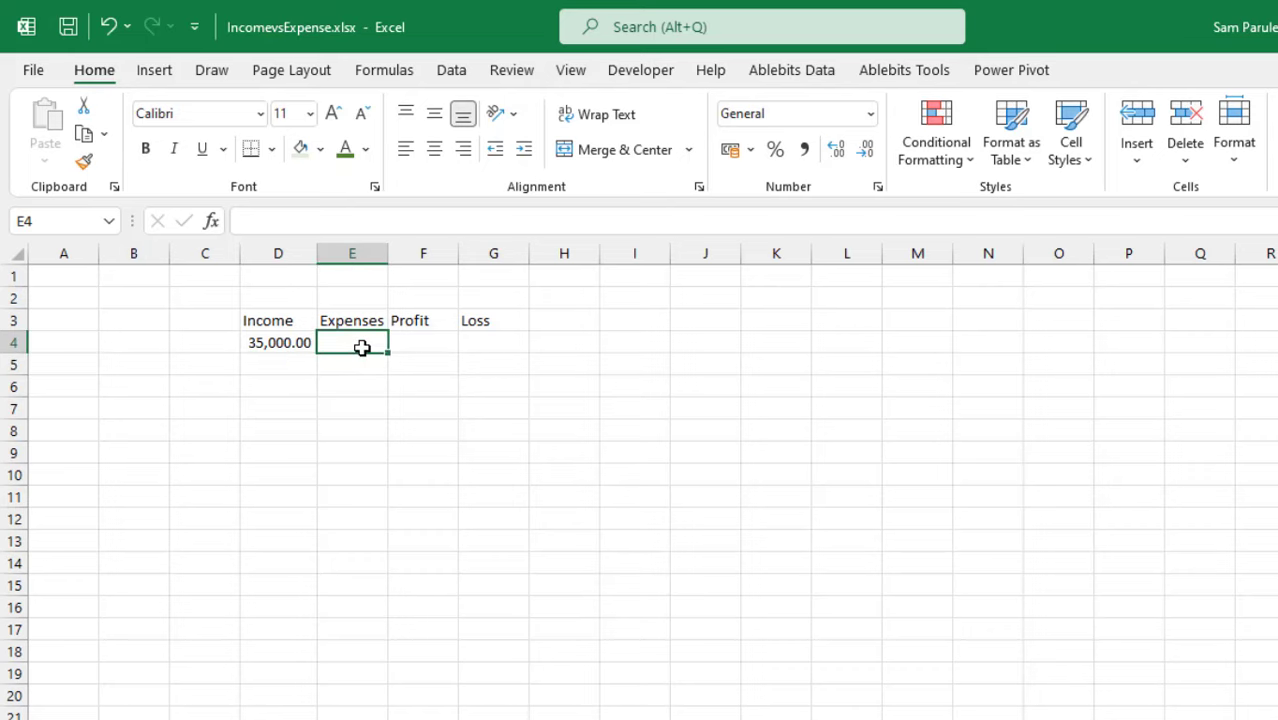
type("=su")
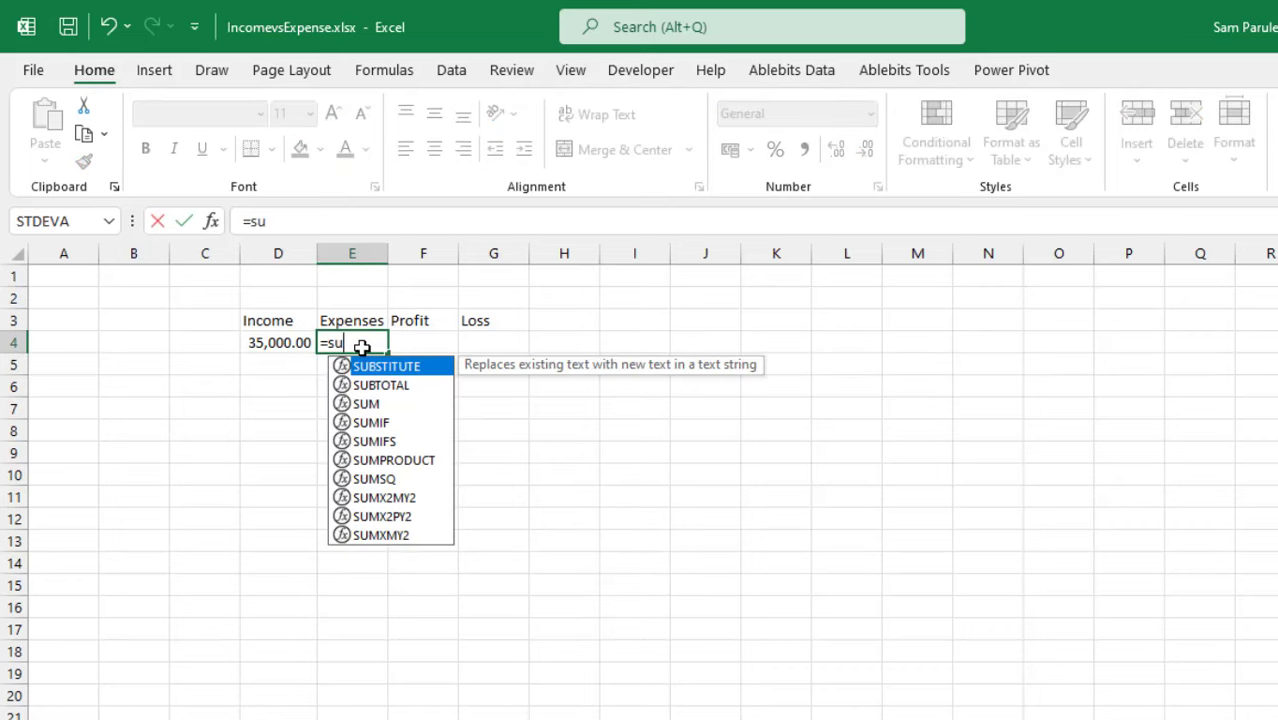
type("m(")
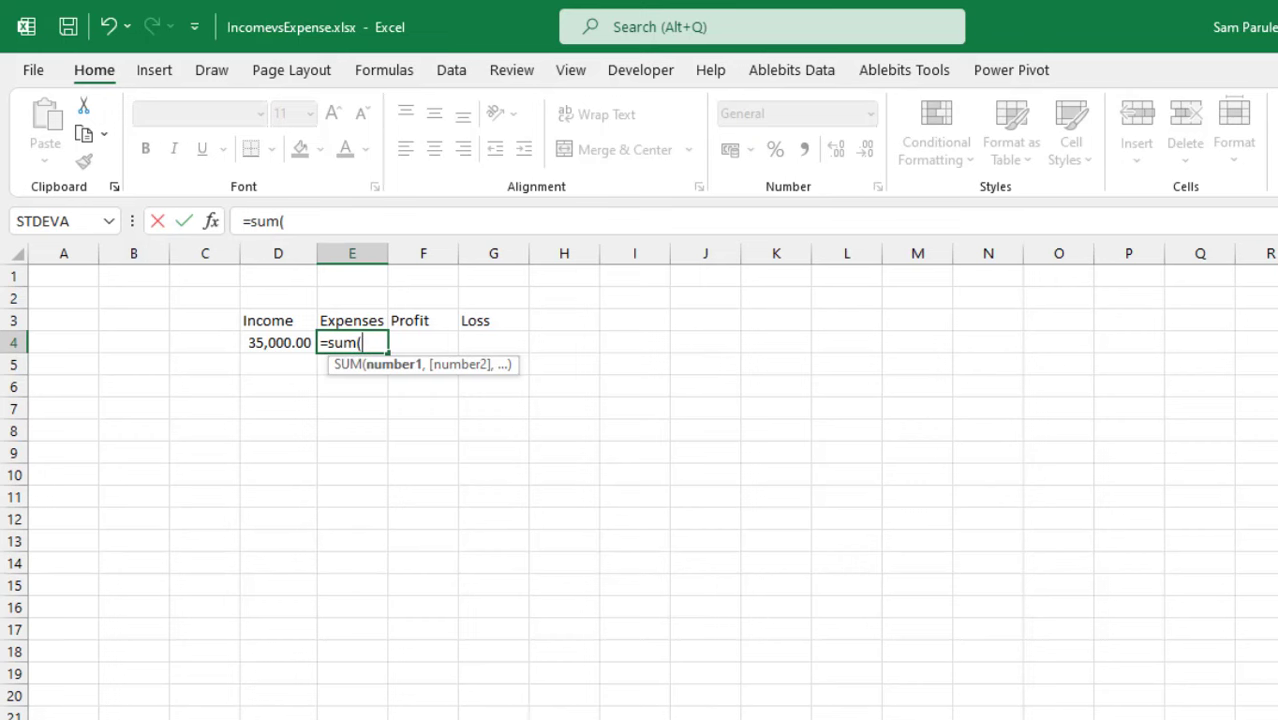
key("ctrl+Page_Down")
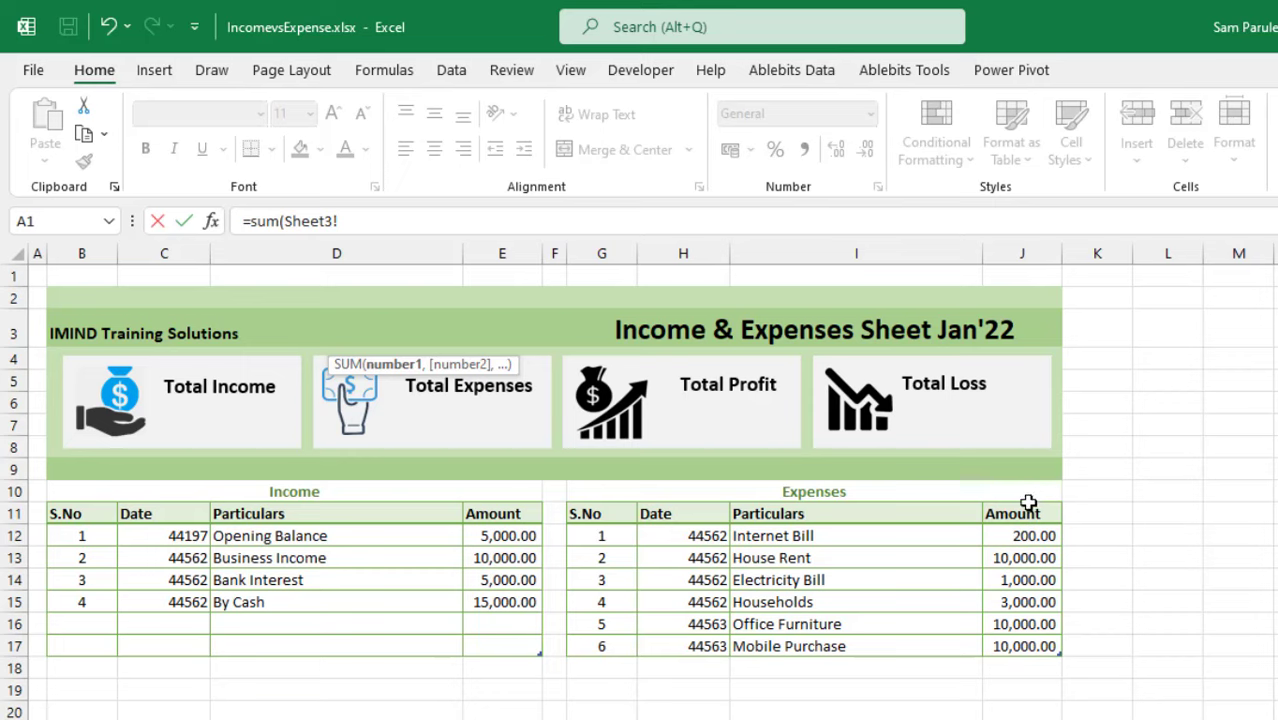
left_click(1028, 502)
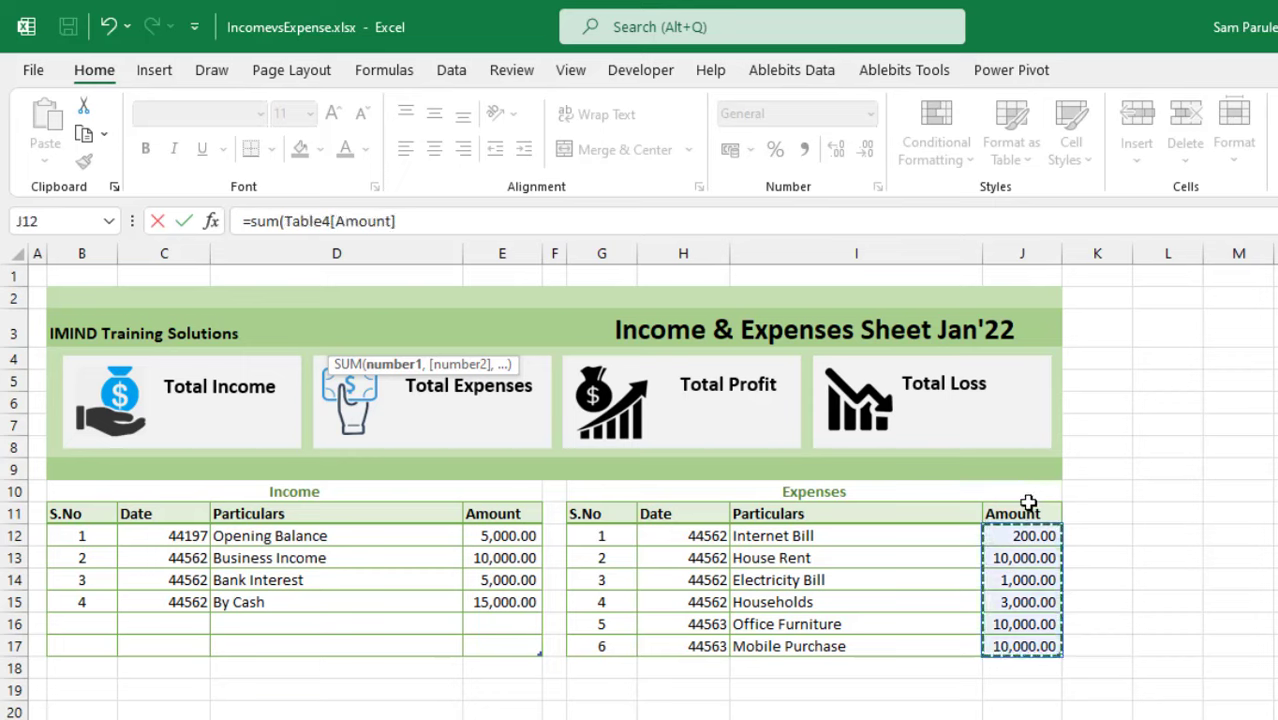
type(")")
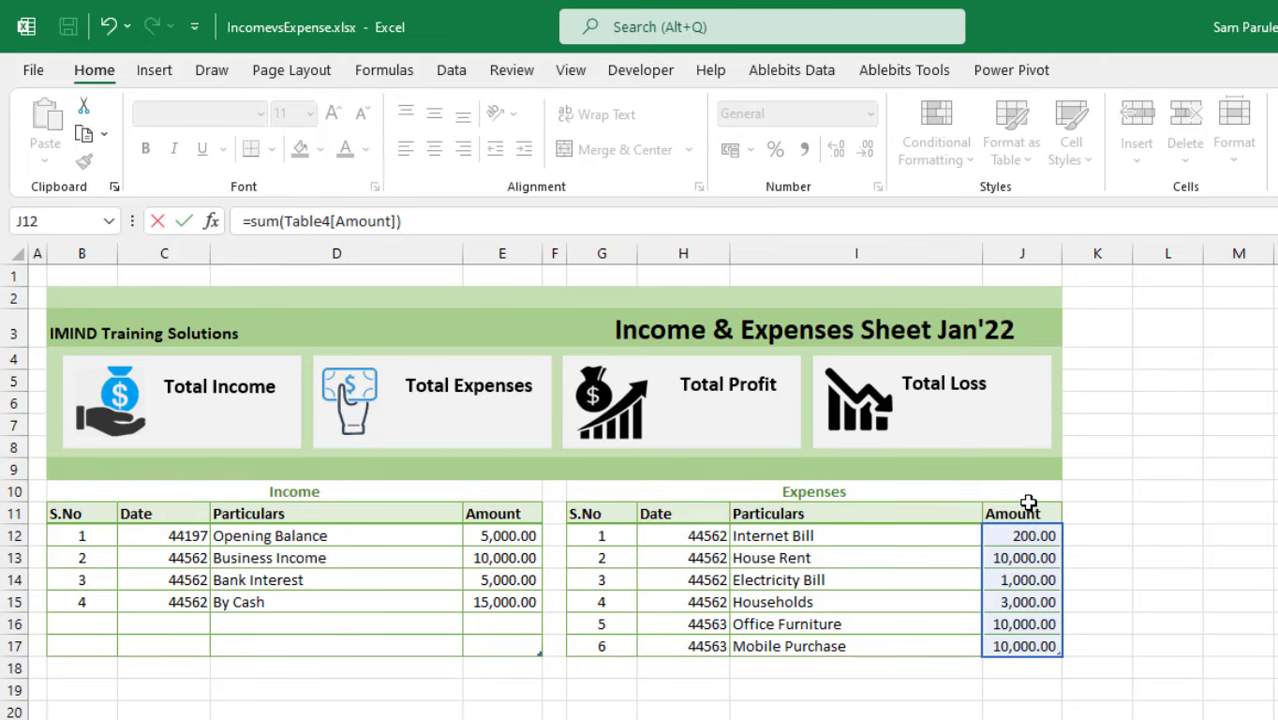
key("Return")
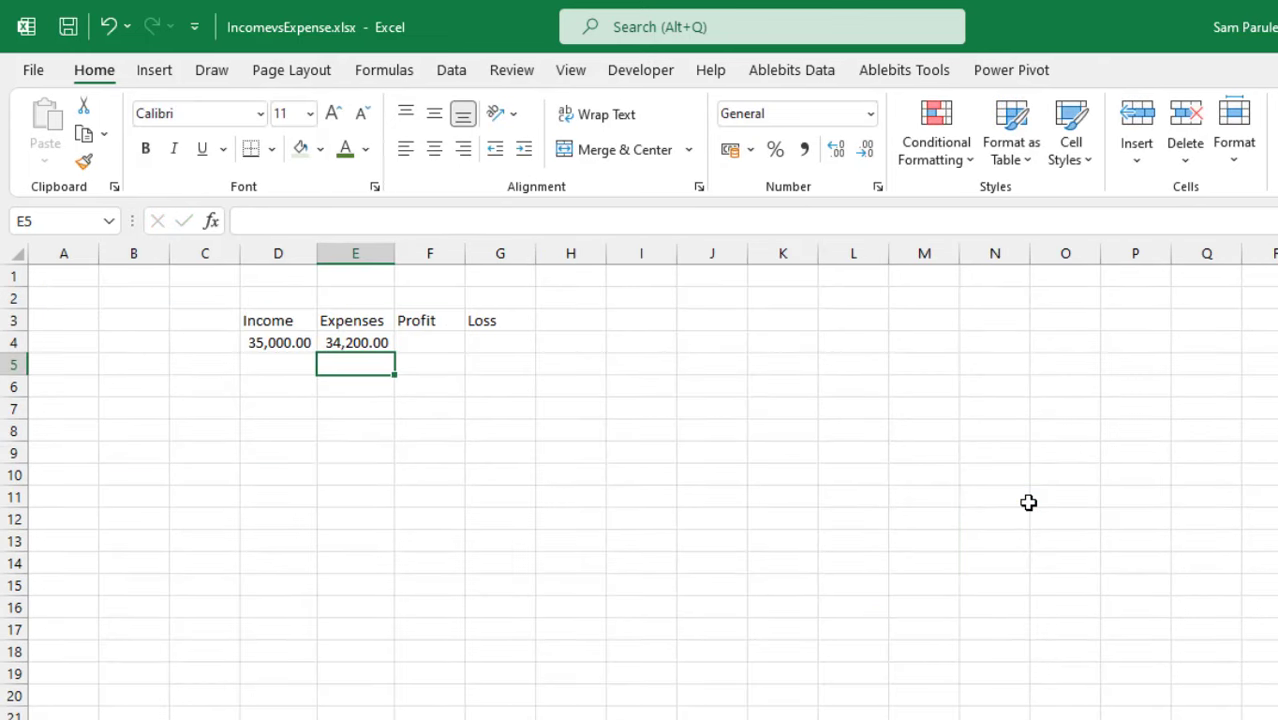
Calculate the profit in F4 with the formula =if(D4>E4,D4-E4,0)
left_click(439, 345)
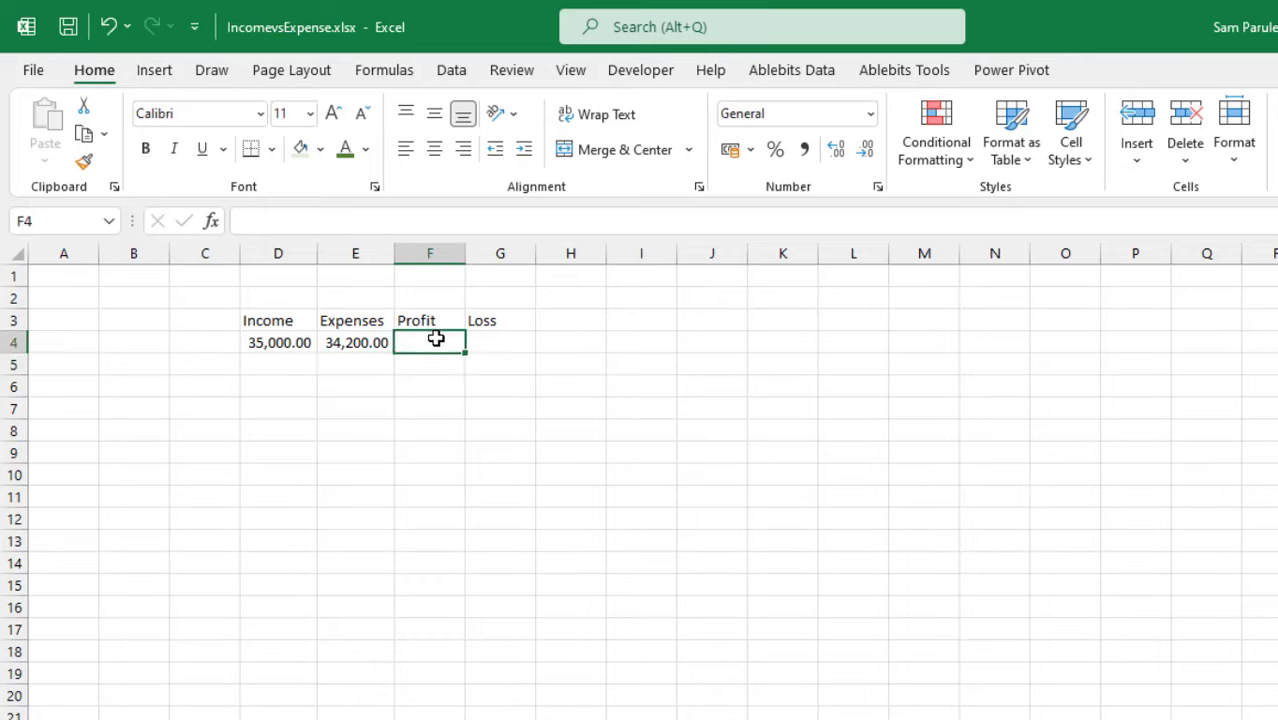
type("=")
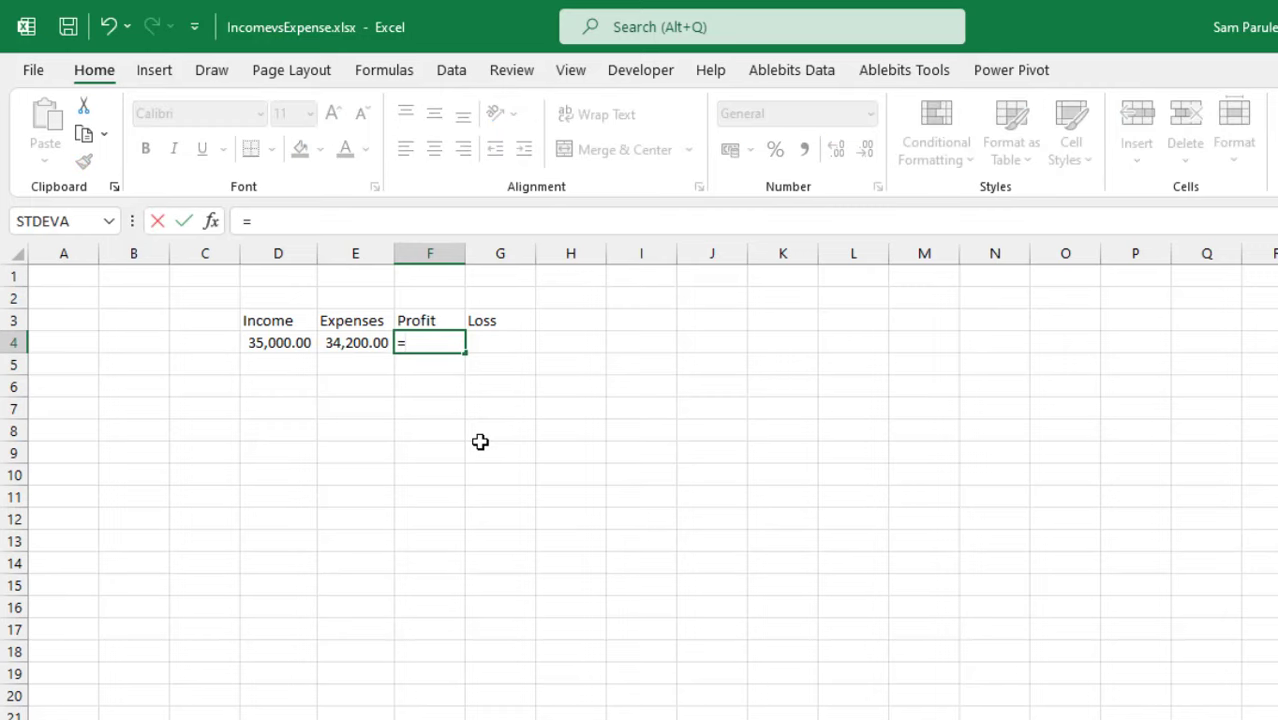
type("if")
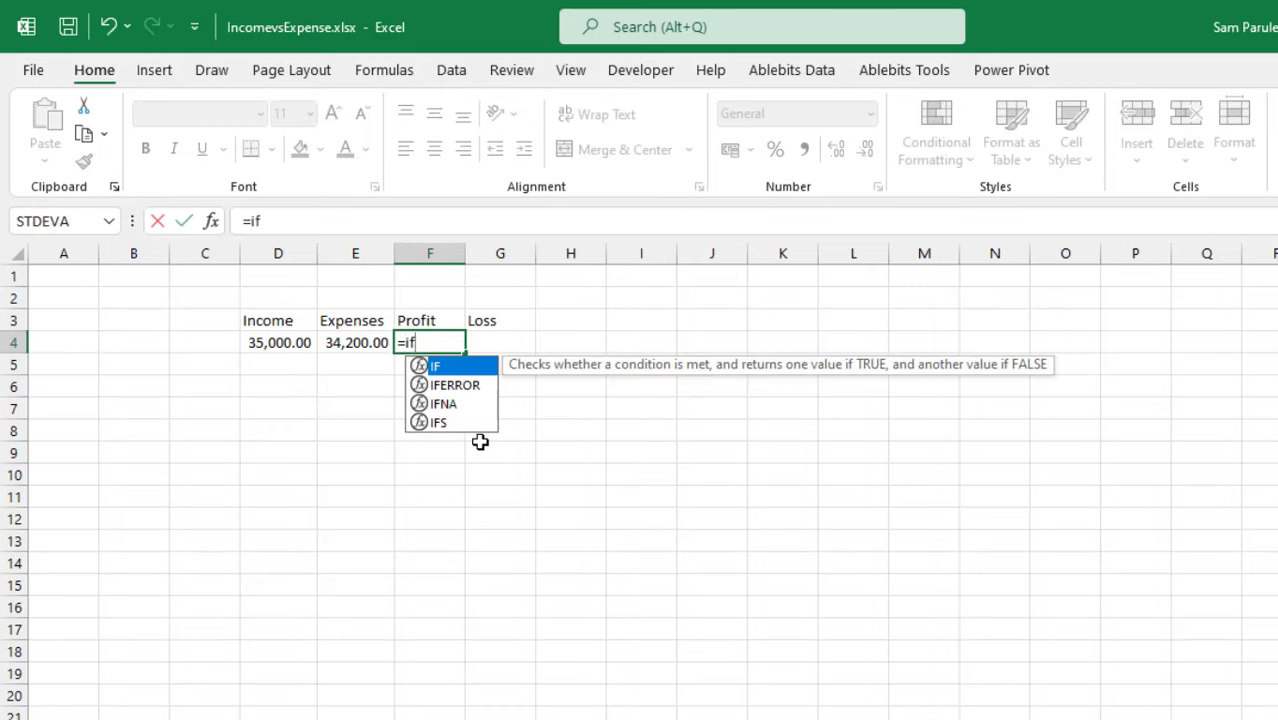
type("(")
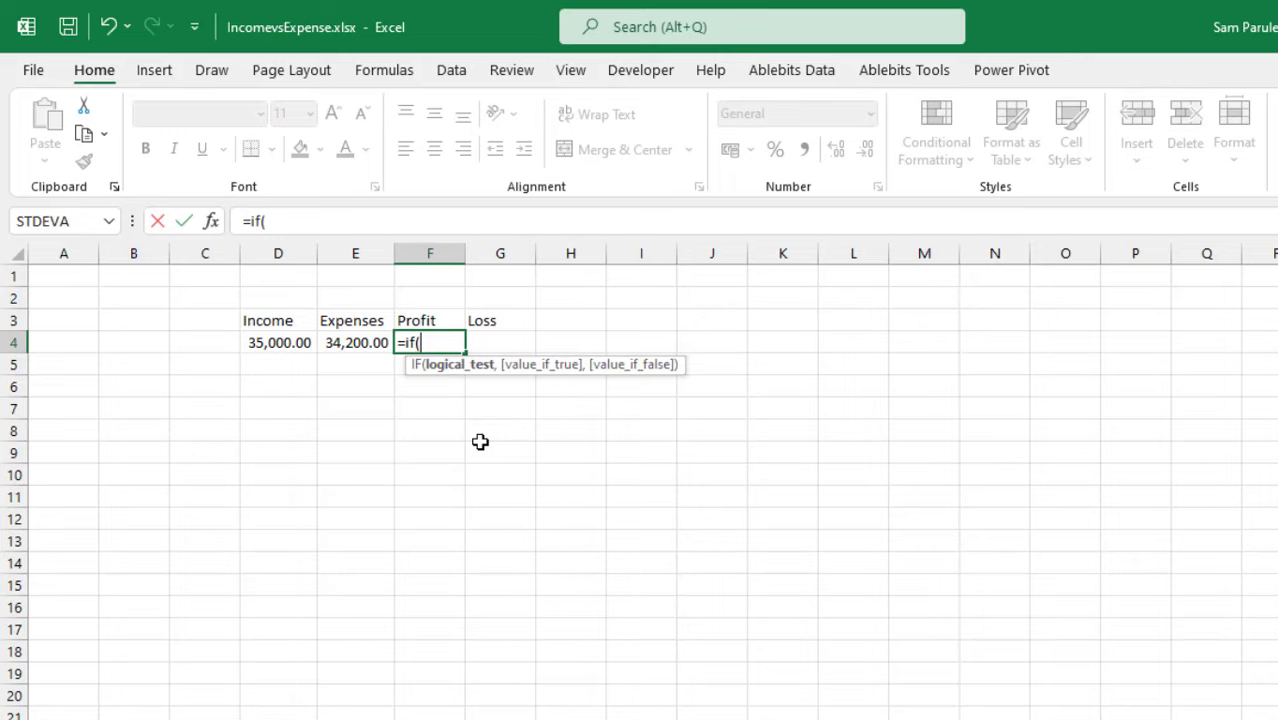
left_click(286, 345)
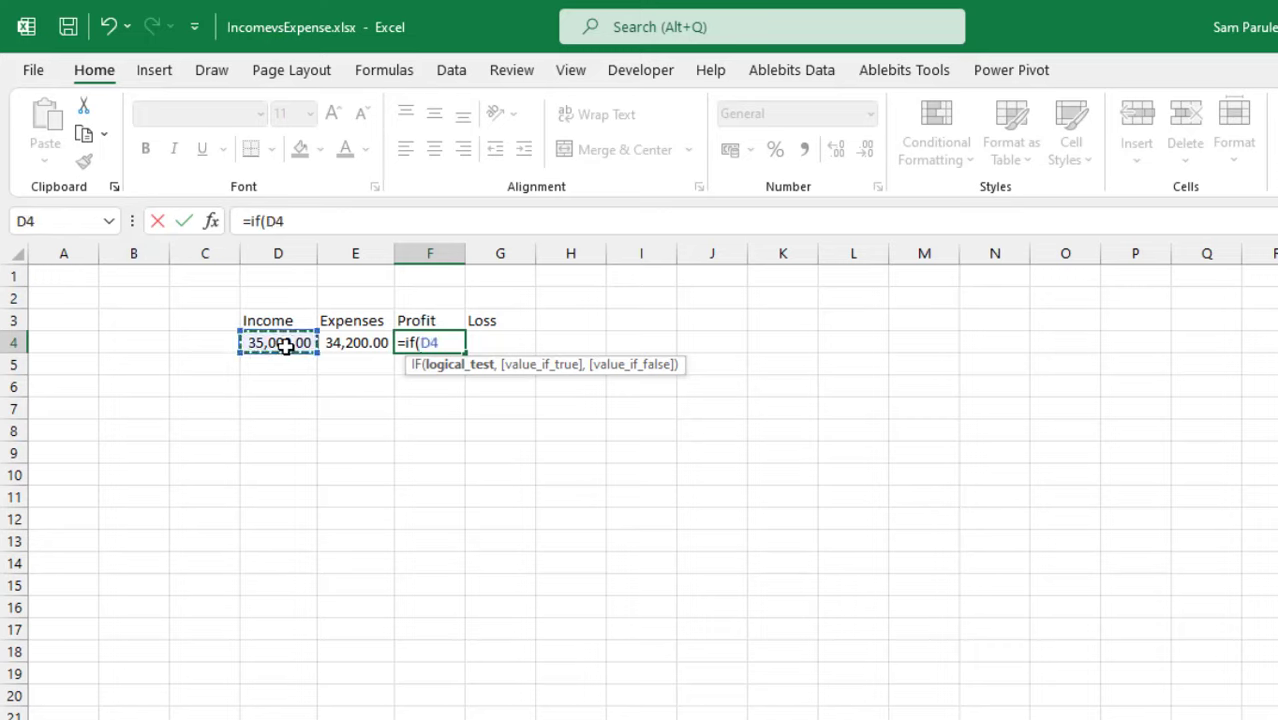
type(">")
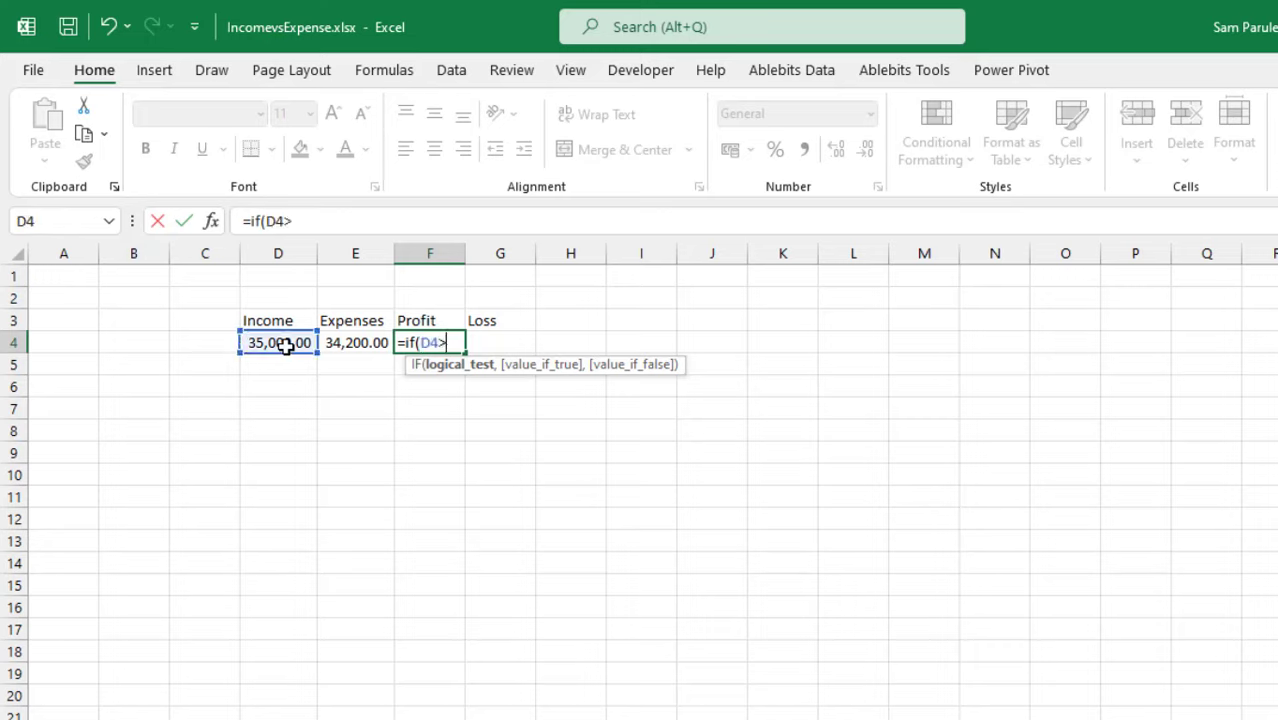
left_click(347, 342)
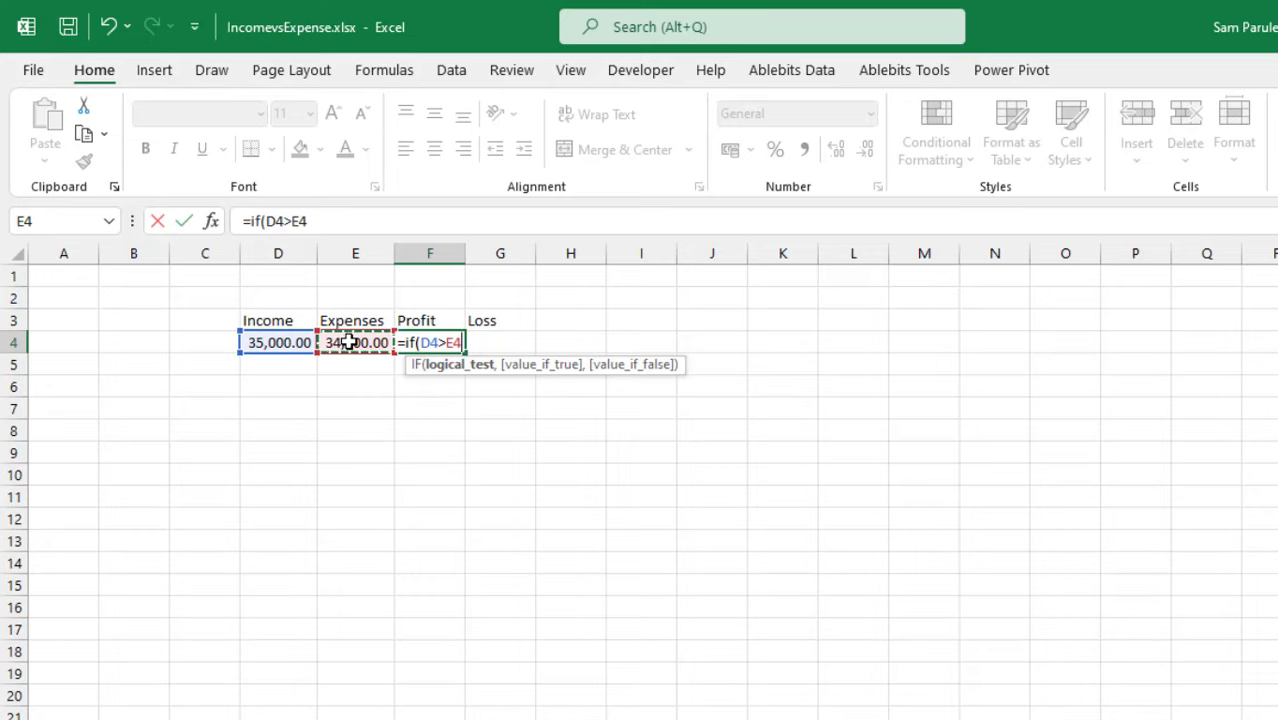
type(",")
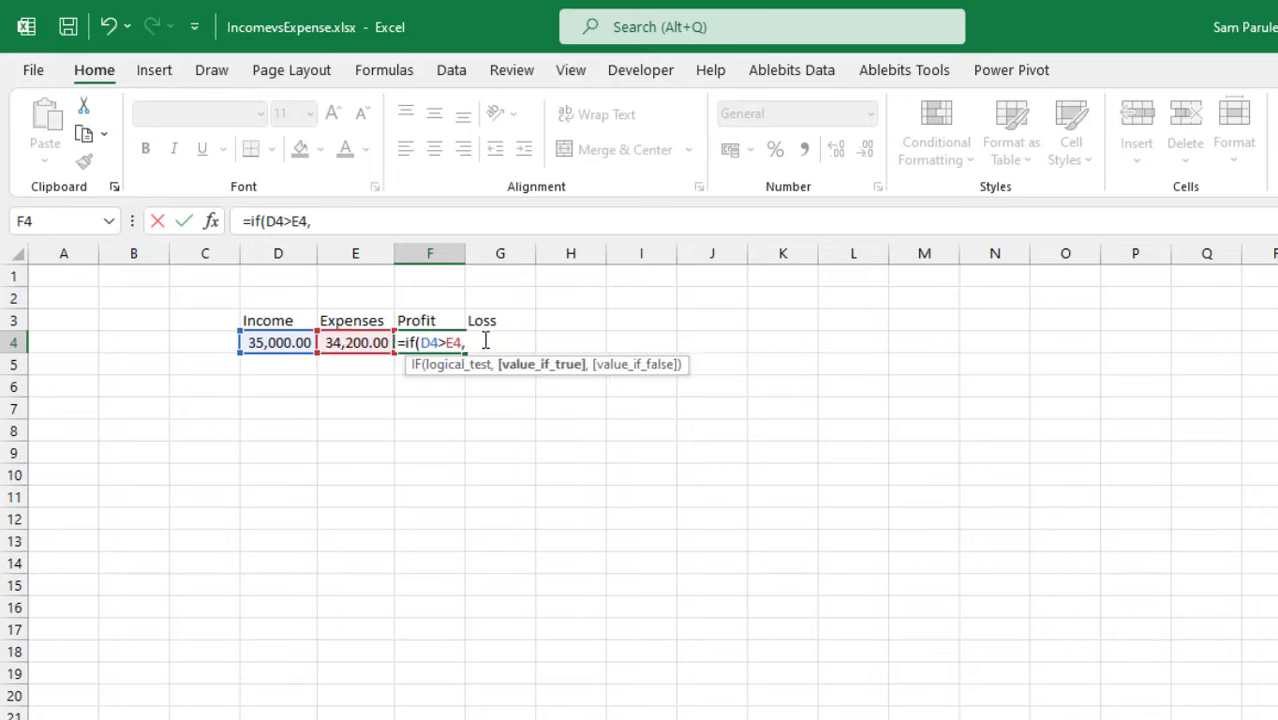
left_click(256, 342)
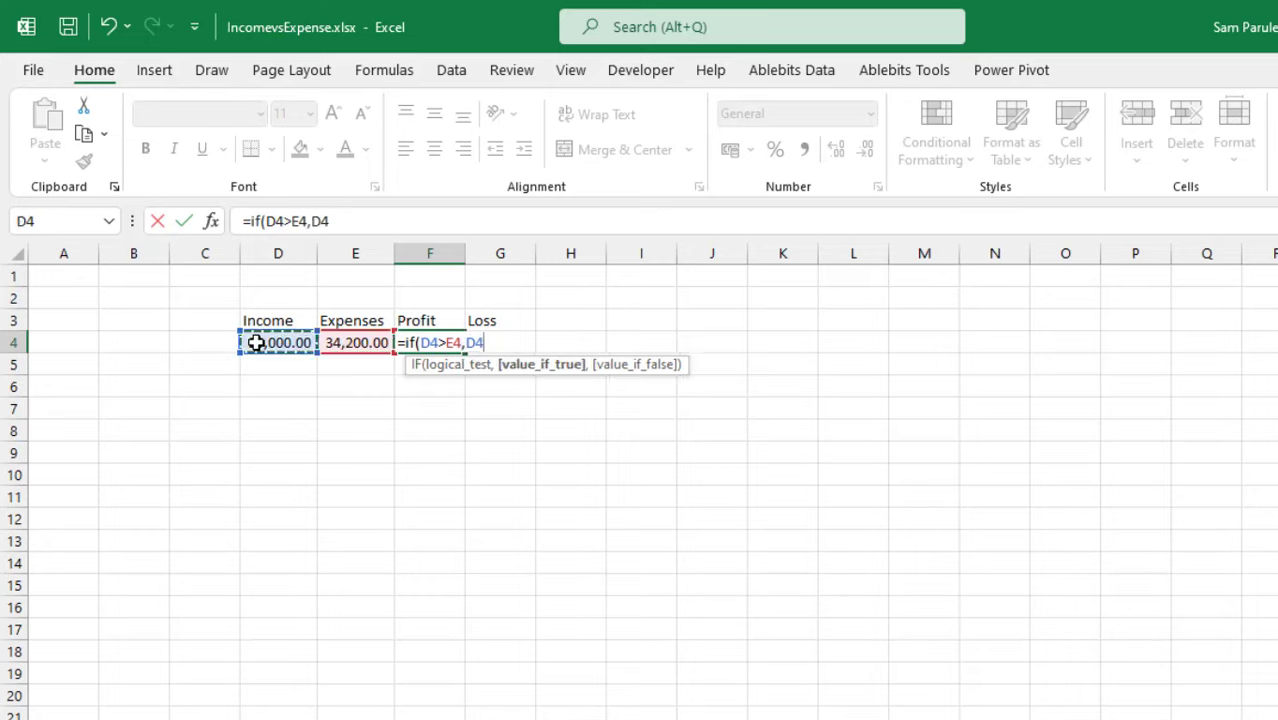
type("-")
left_click(367, 340)
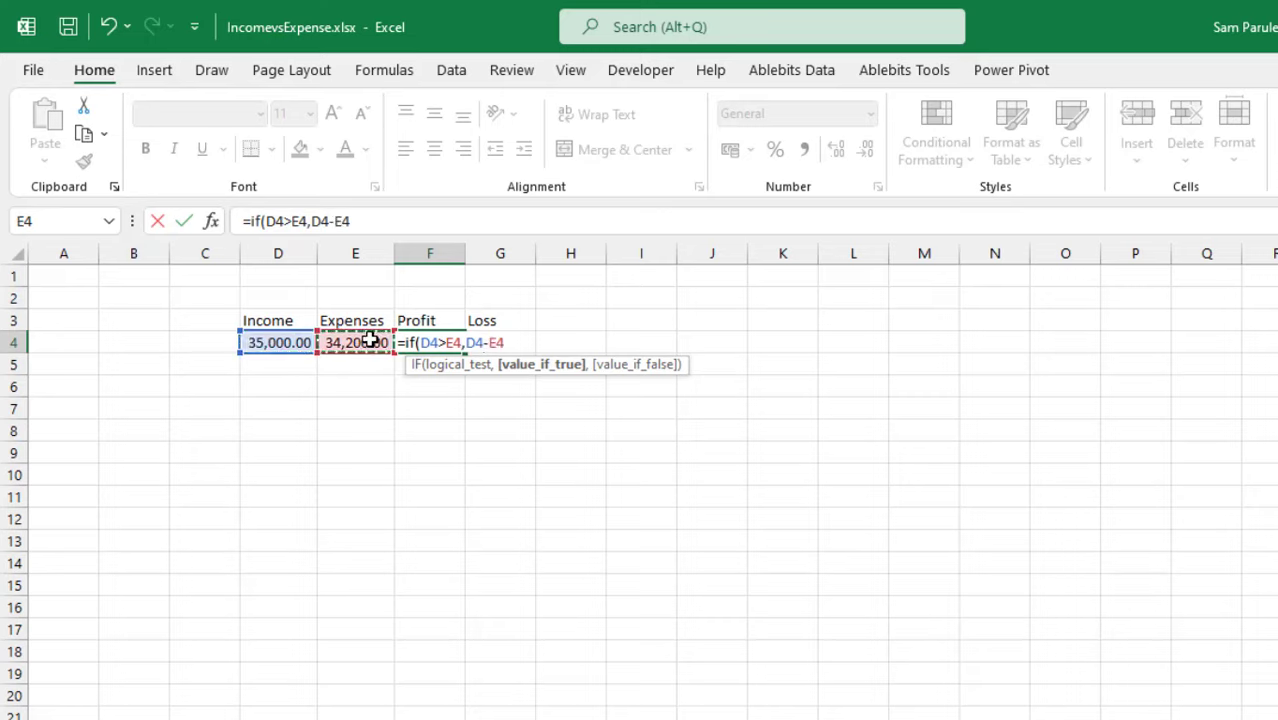
type(",0")
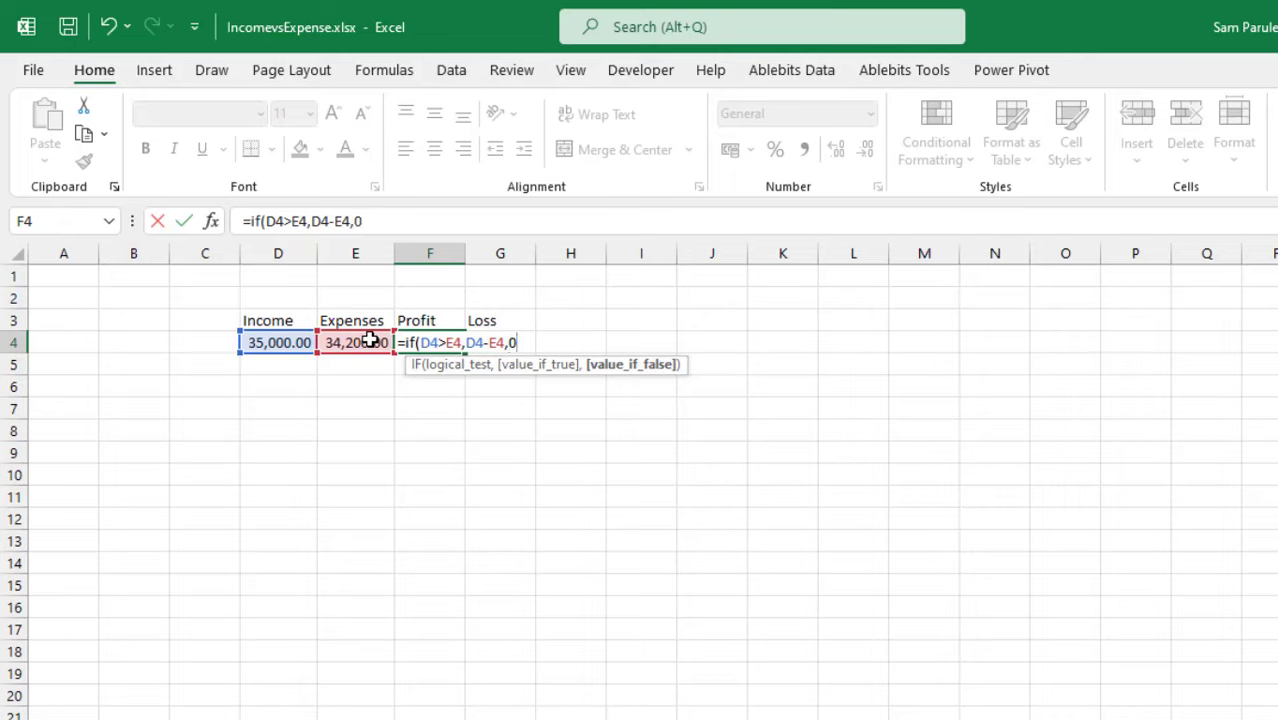
type(")")
key("Return")
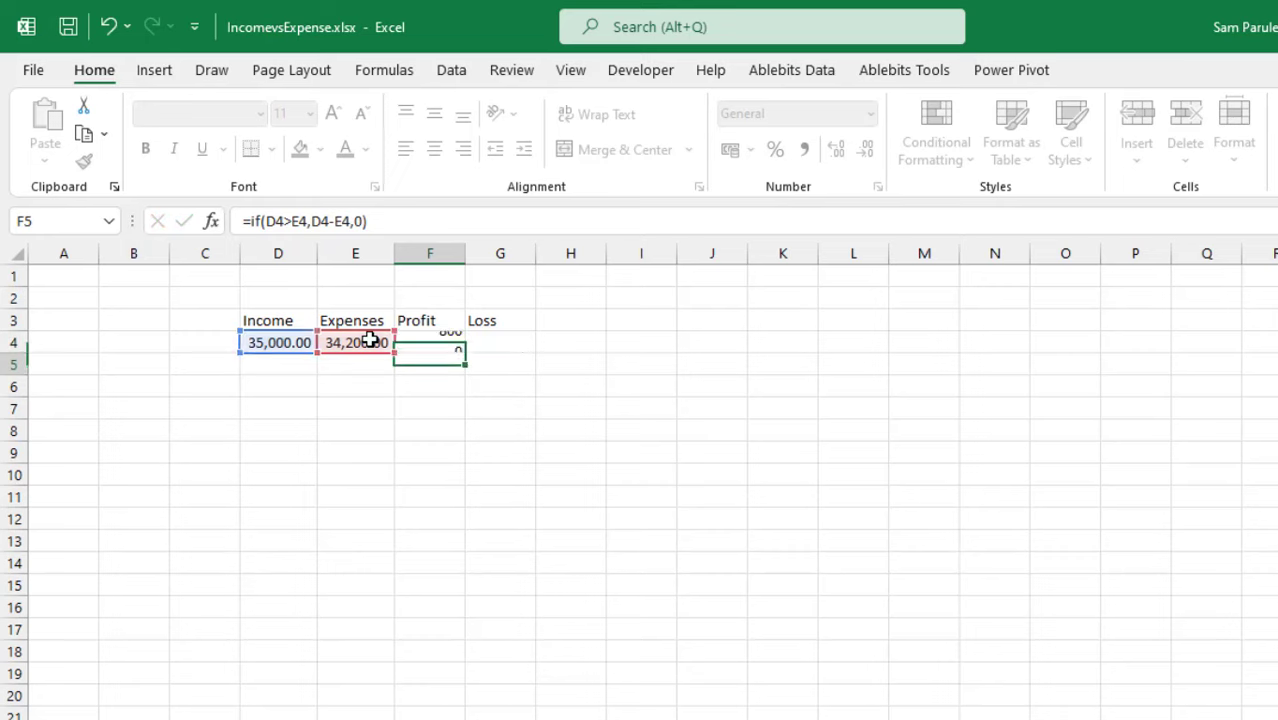
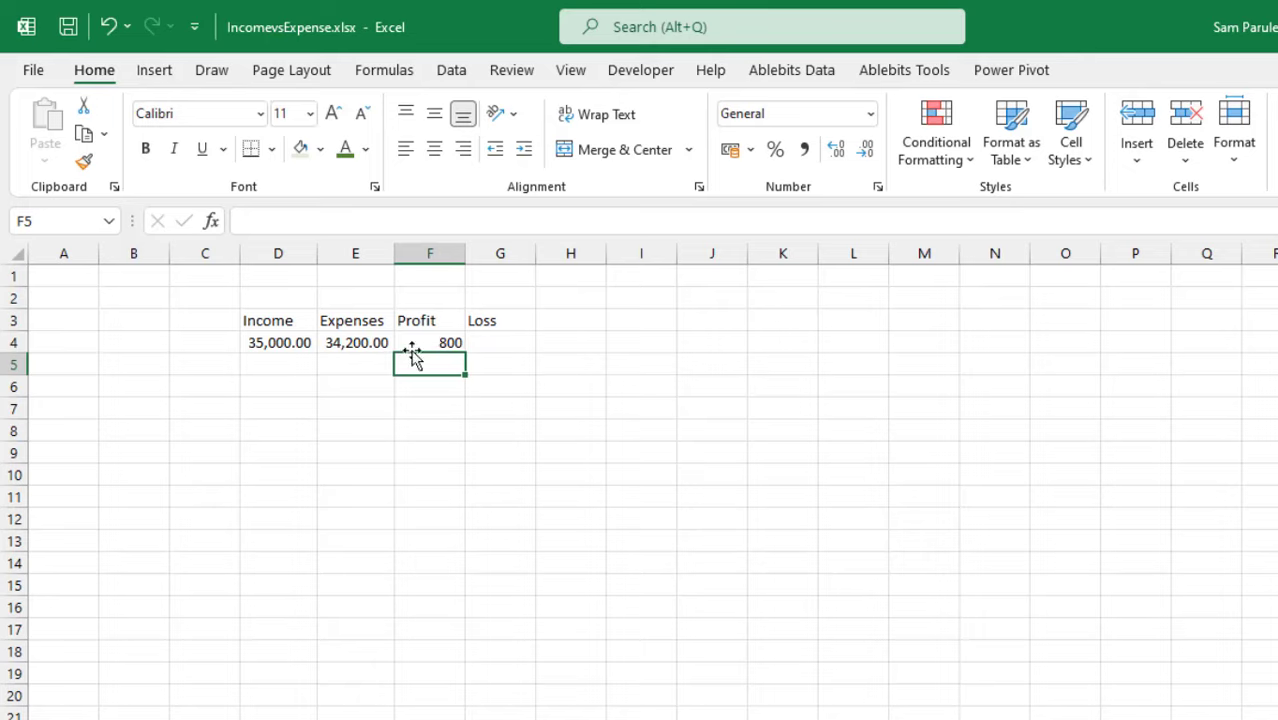
Calculate the loss in G4 with the formula =if(E4>D4,E4-D4,0)
left_click(492, 339)
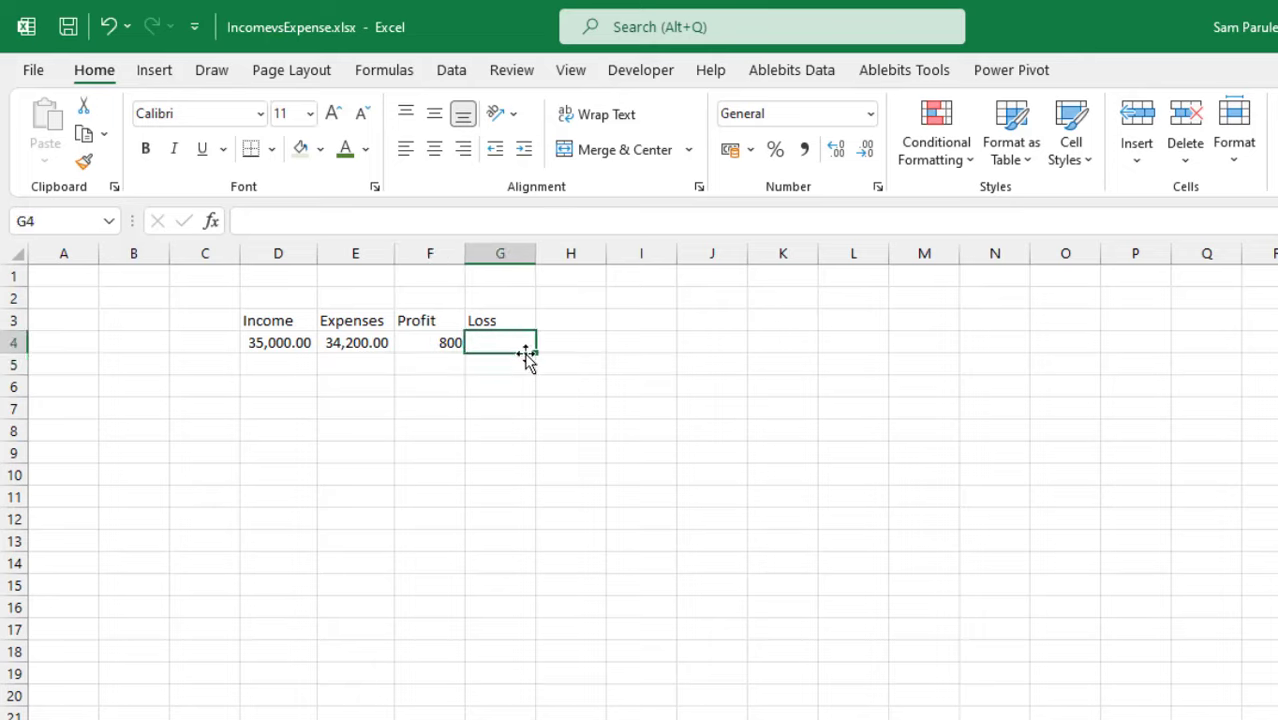
type("=i")
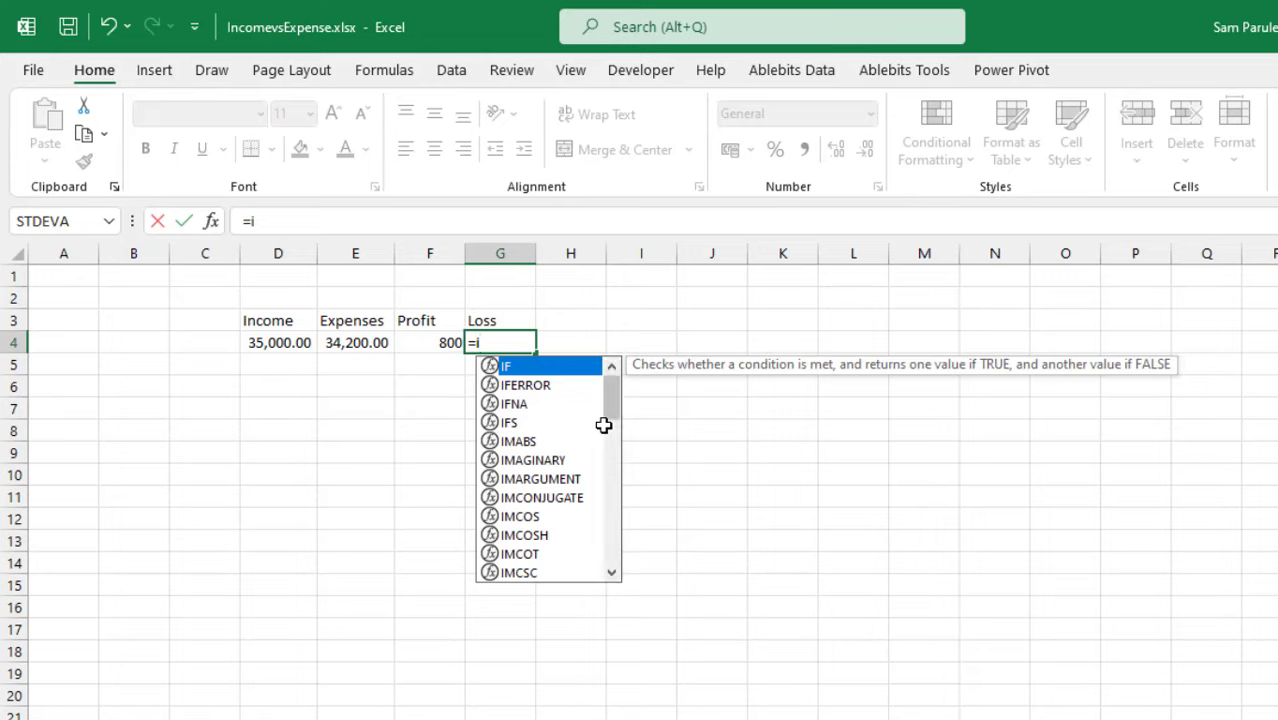
type("f")
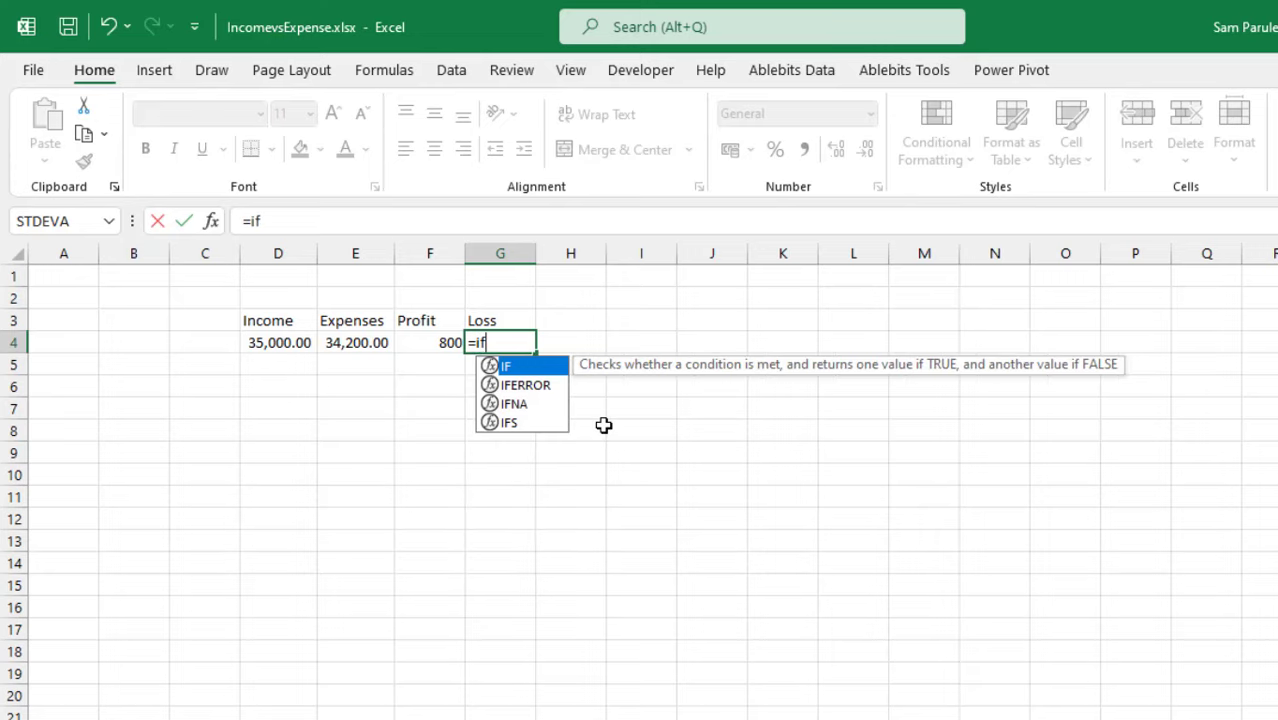
type("(")
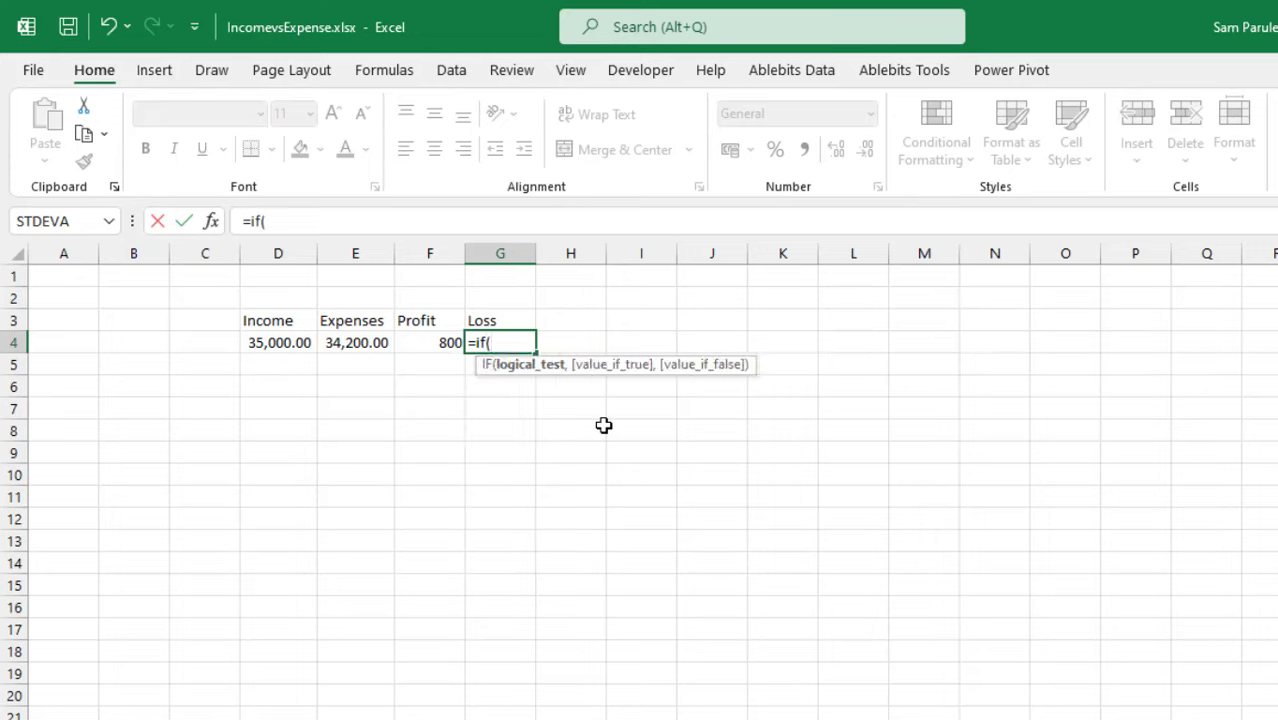
left_click(347, 342)
type(">")
left_click(286, 338)
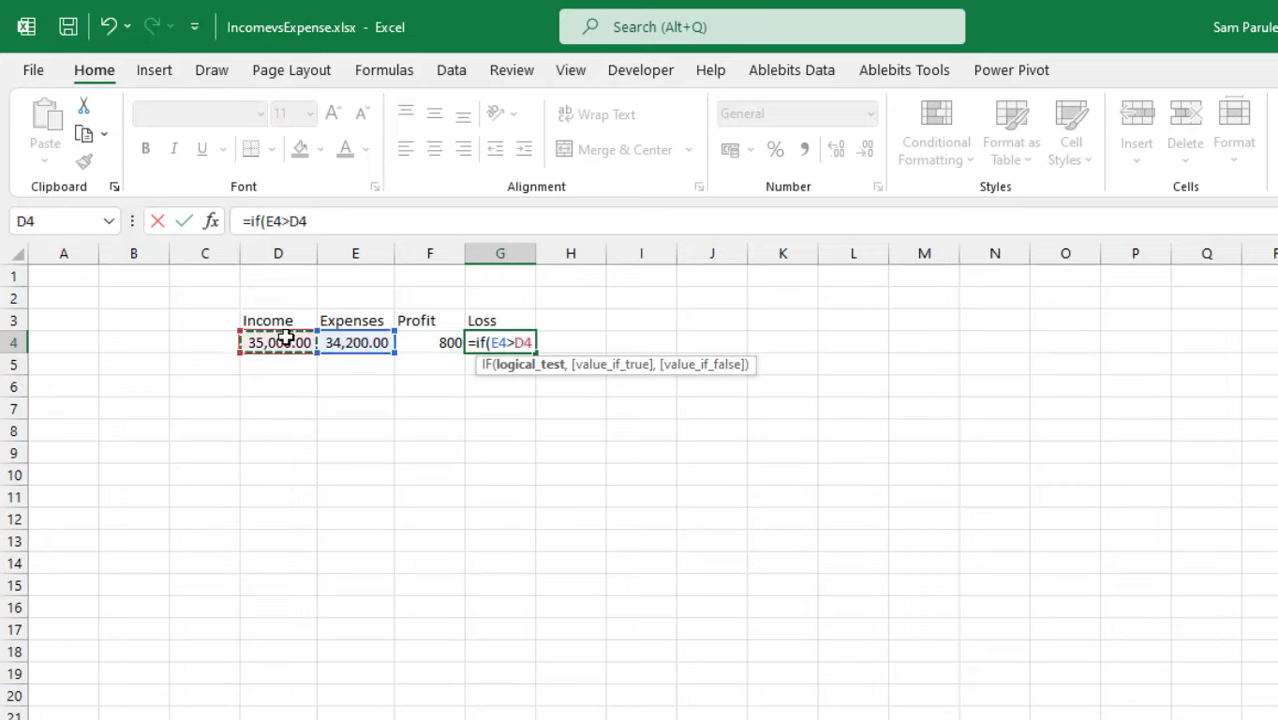
type(",")
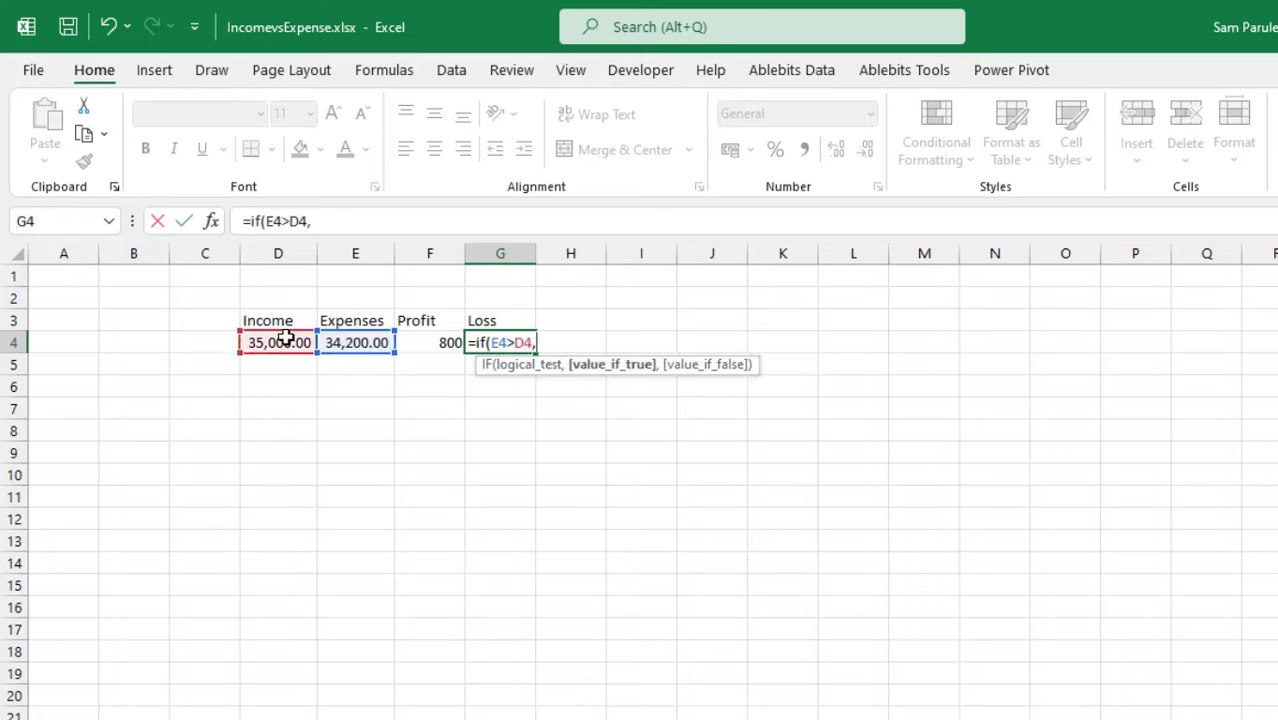
left_click(340, 342)
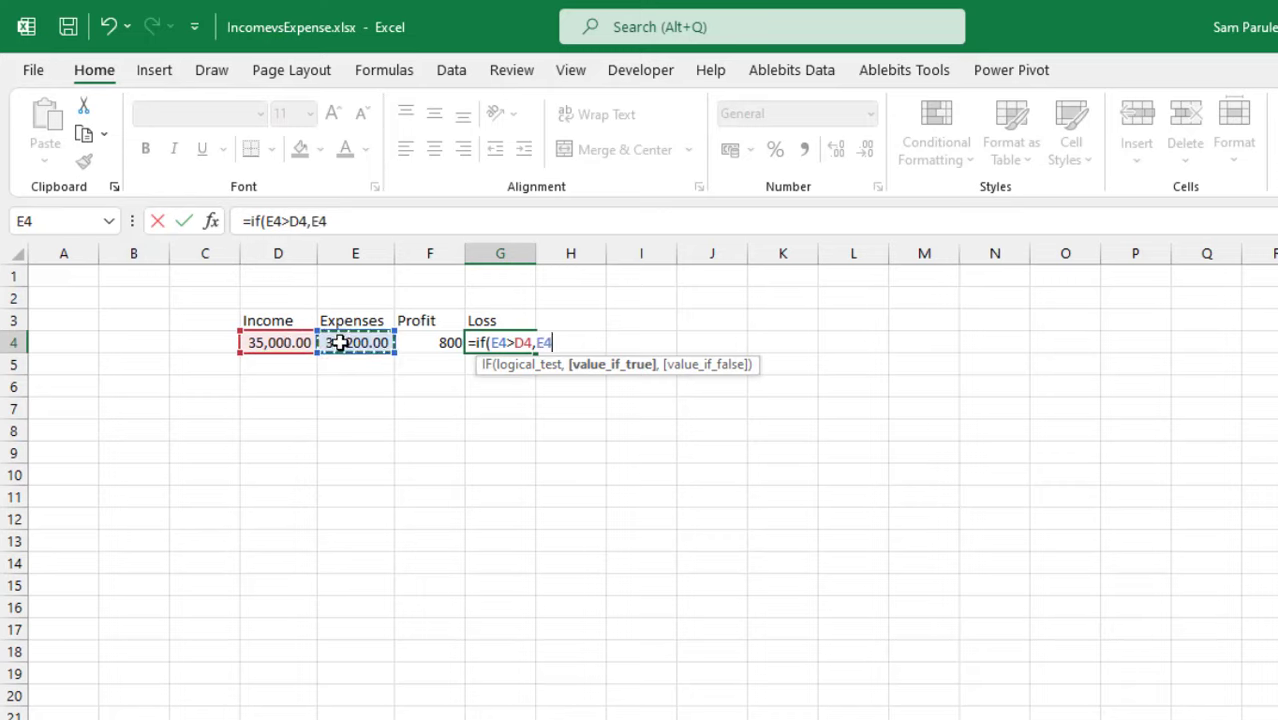
type("-")
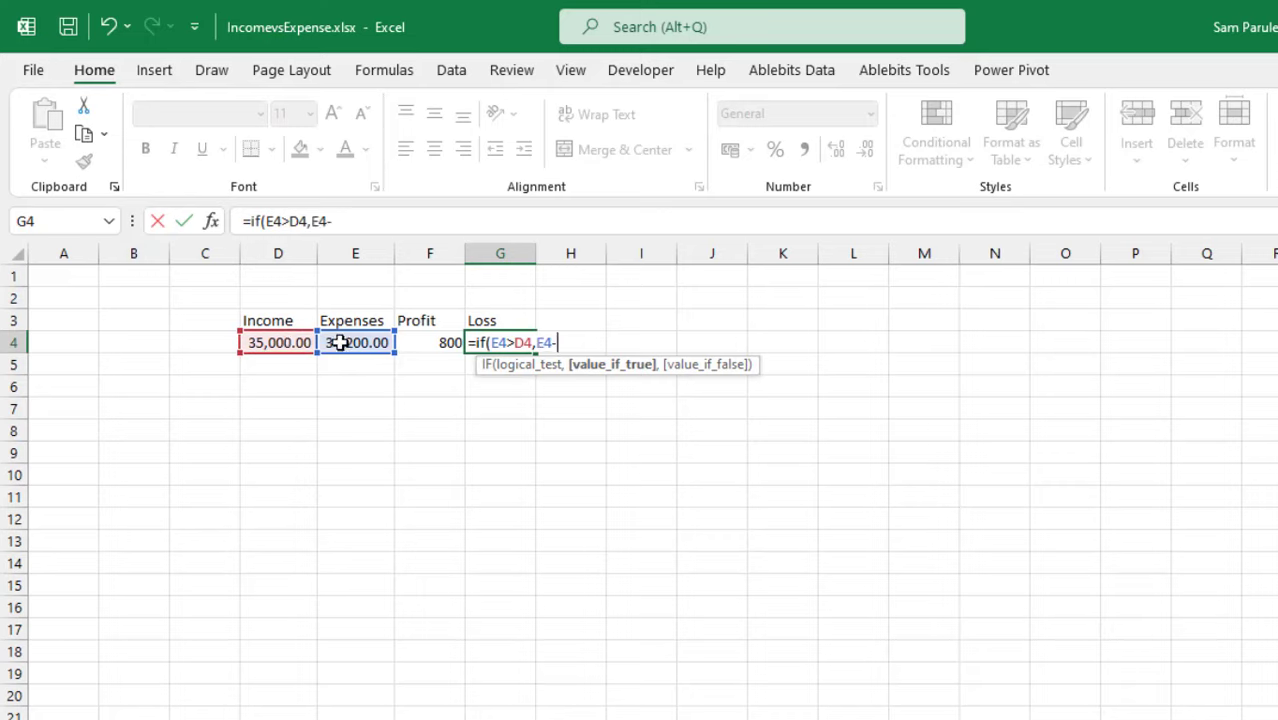
left_click(262, 342)
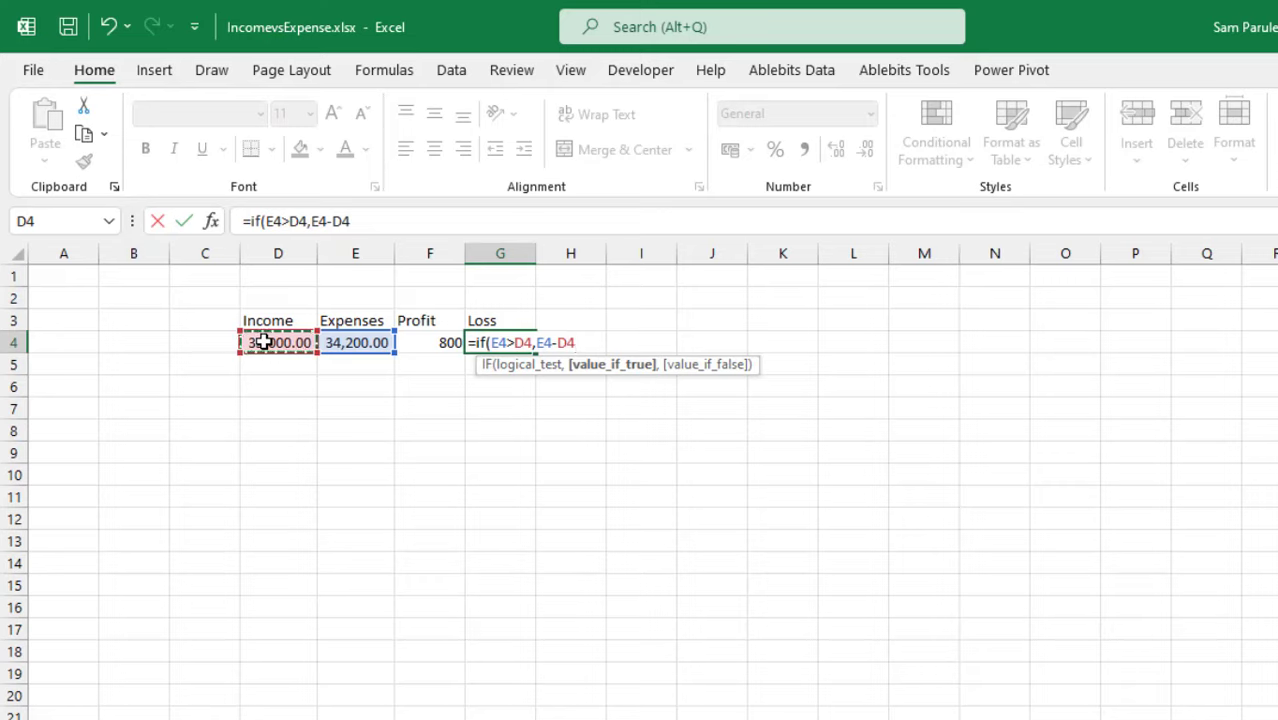
type(",")
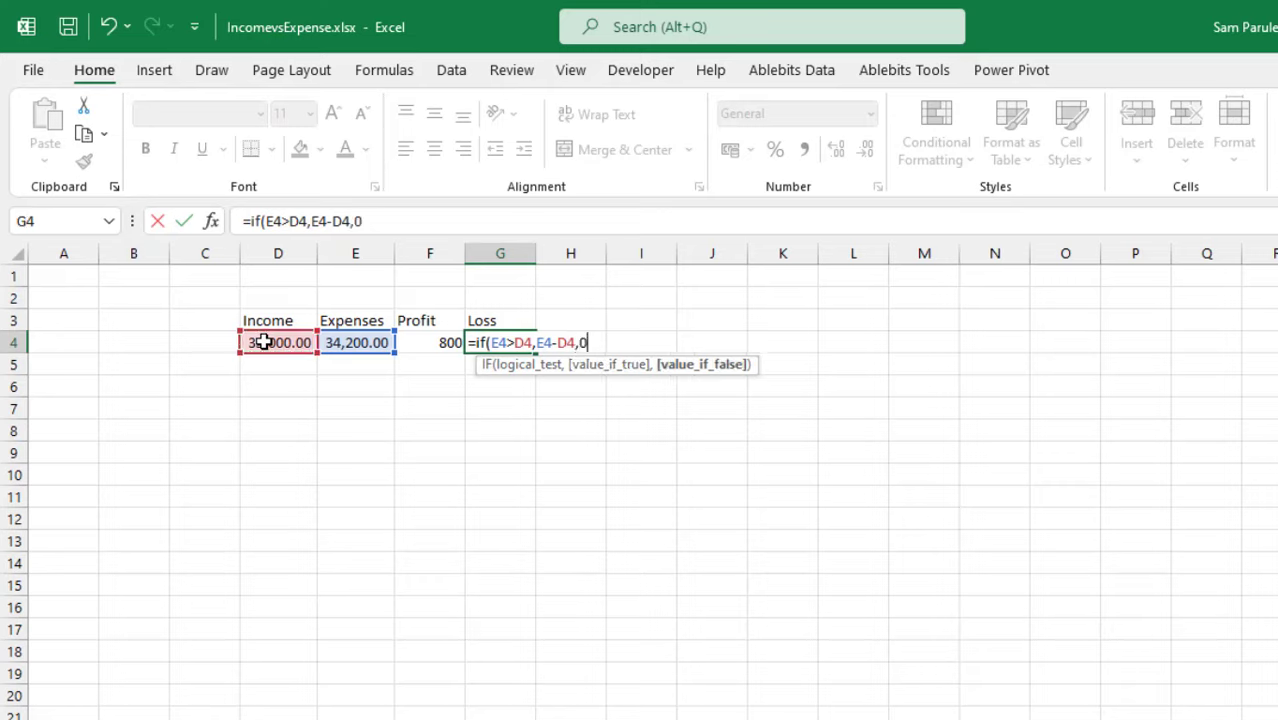
type("0)")
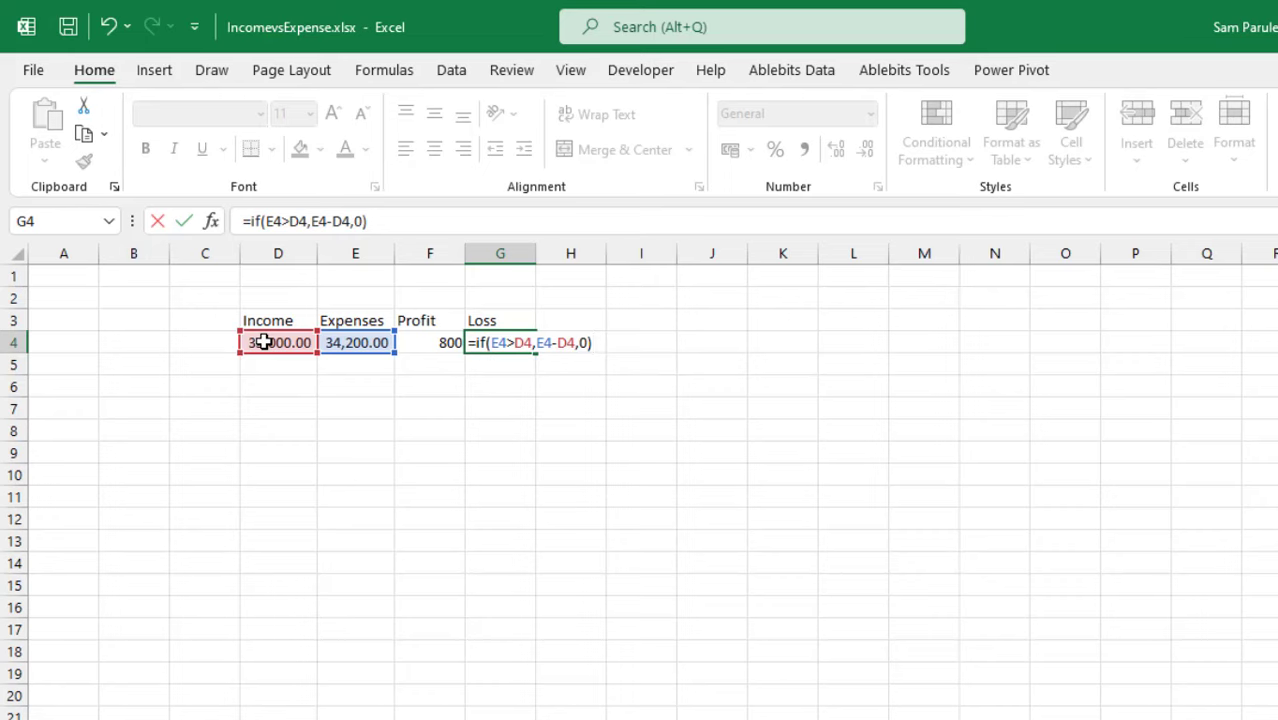
key("Return")
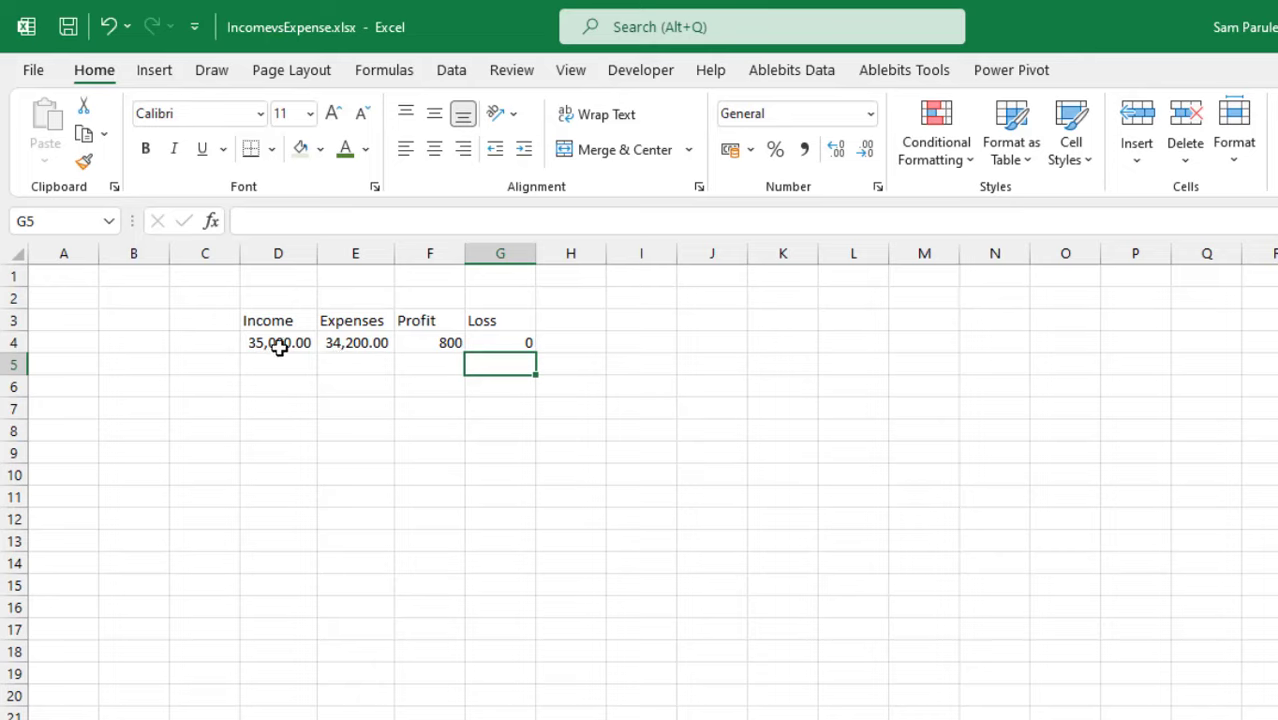
On the Income & Expenses sheet, draw a small text box below the Total Income label on its card
left_click(493, 343)
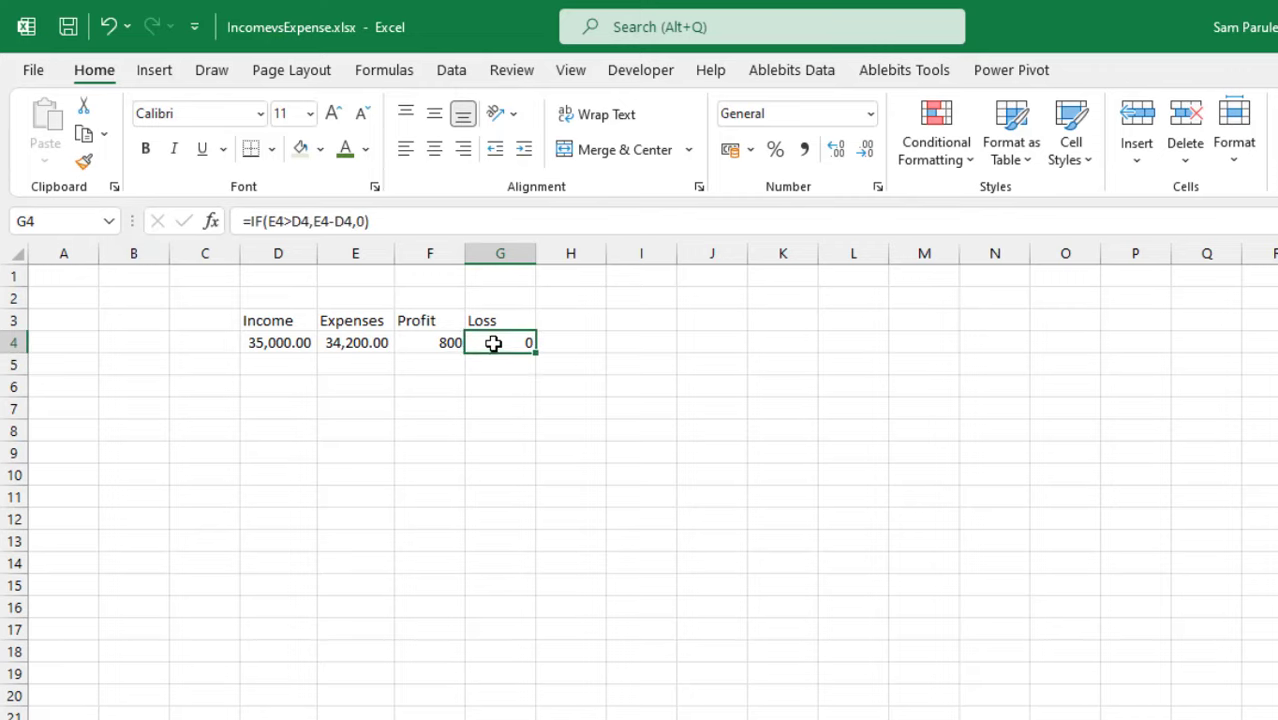
left_click(293, 346)
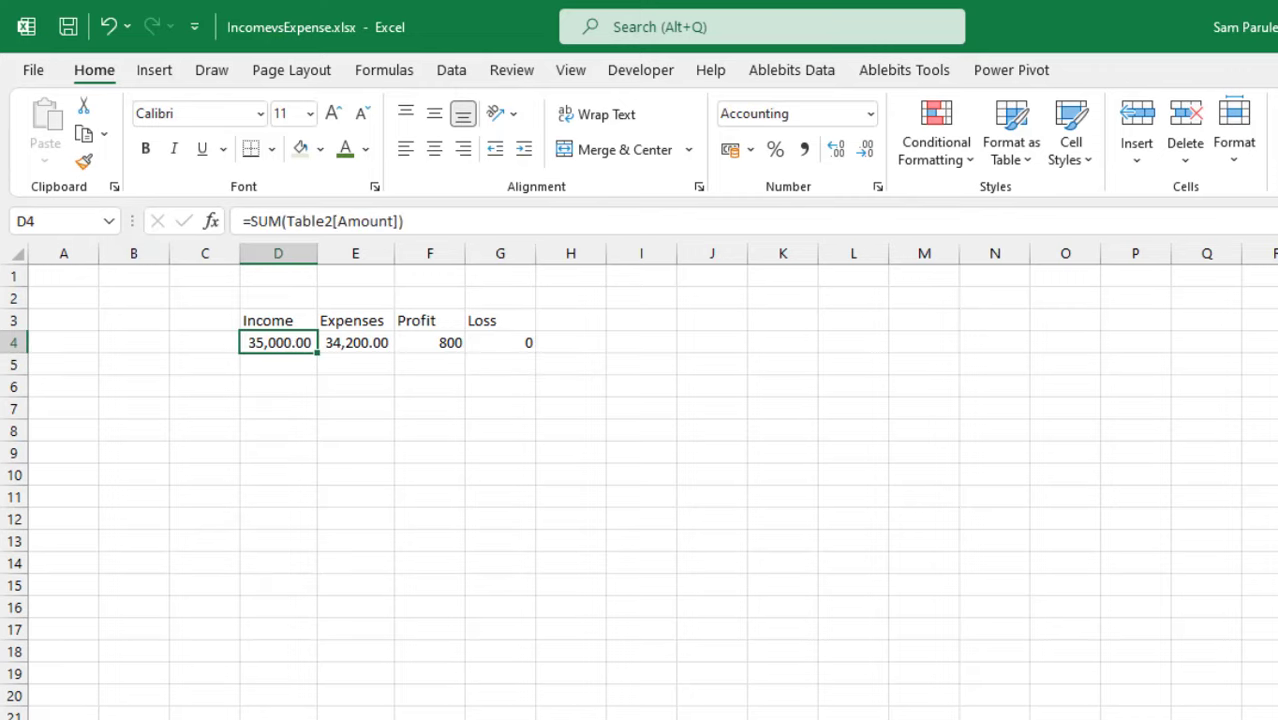
key("ctrl+bracketleft")
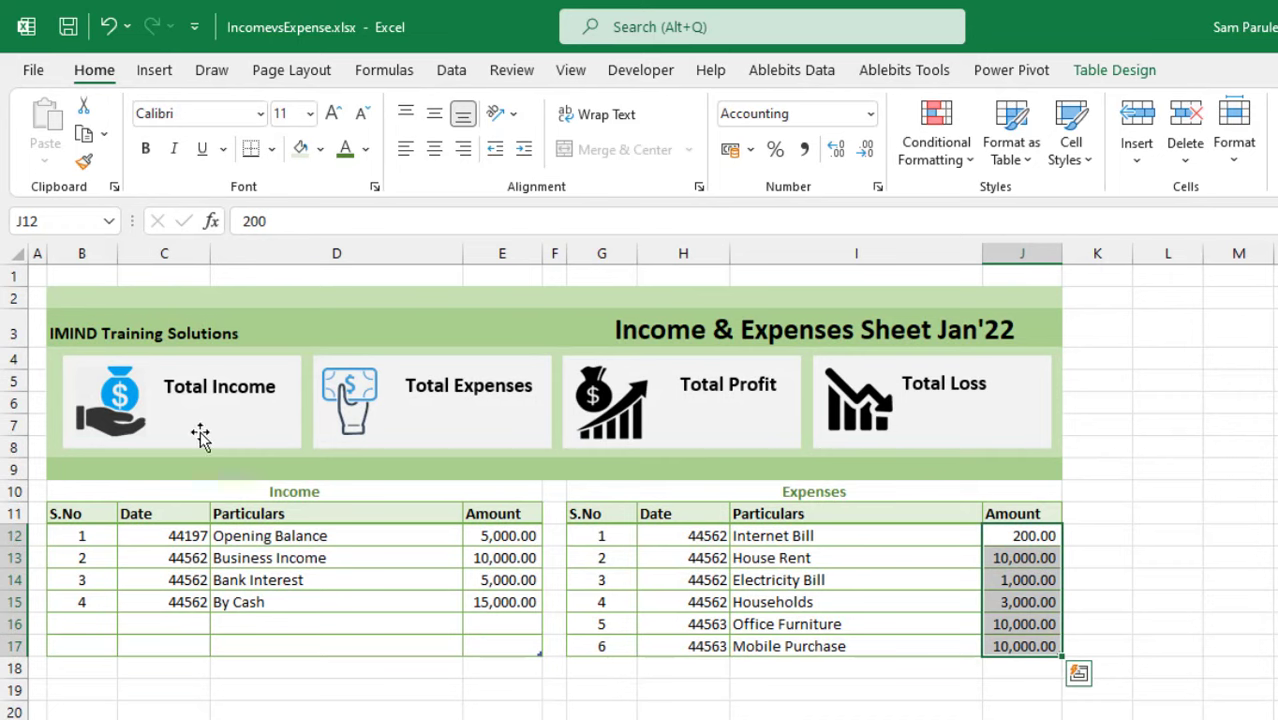
left_click(170, 80)
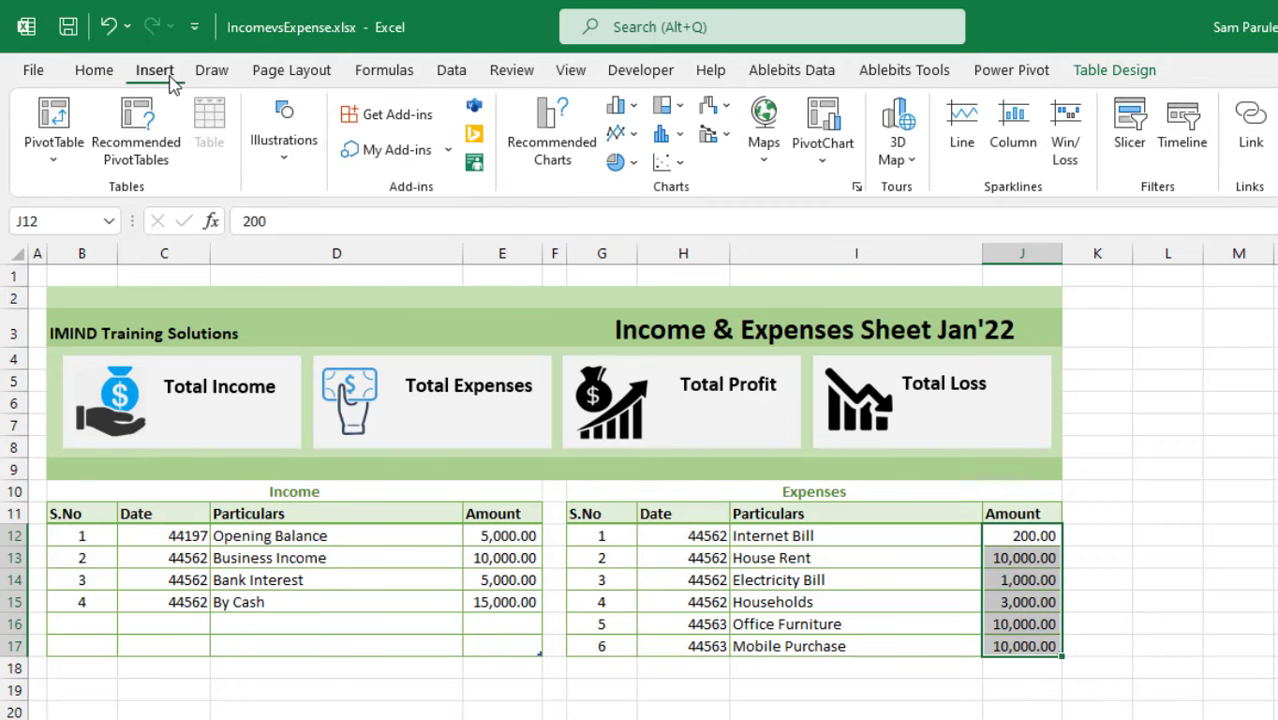
left_click(287, 173)
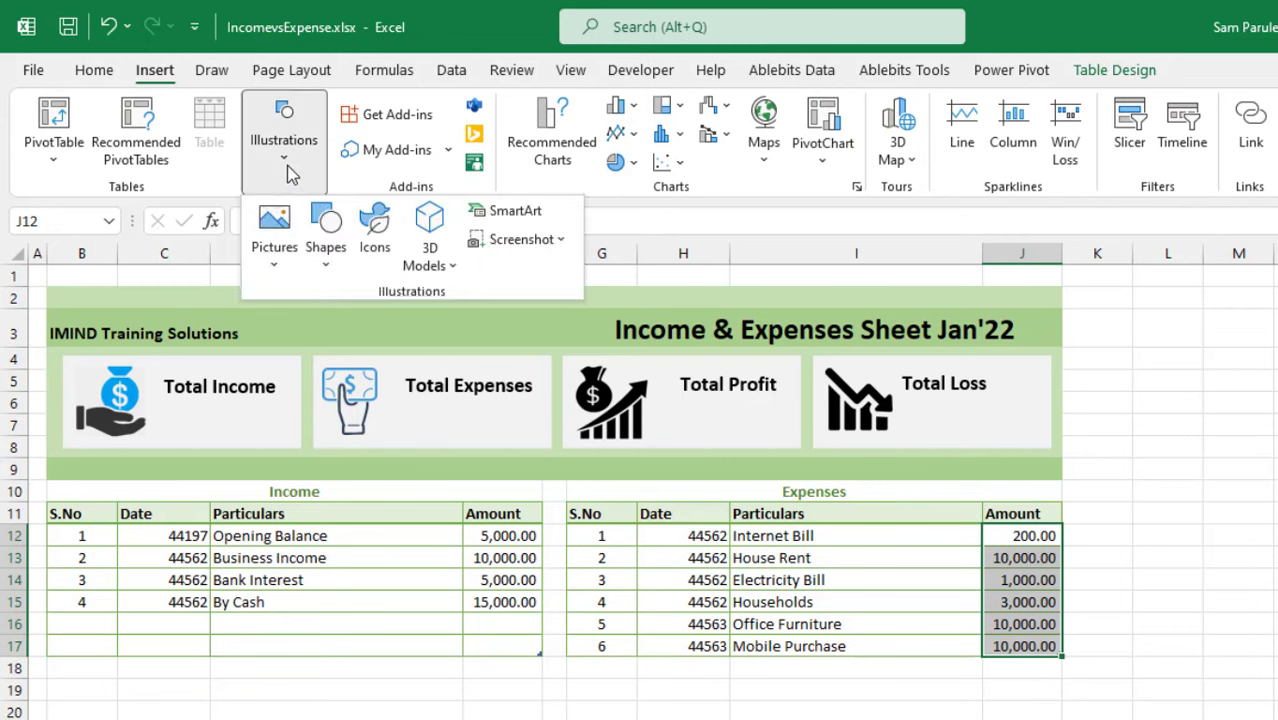
left_click(324, 266)
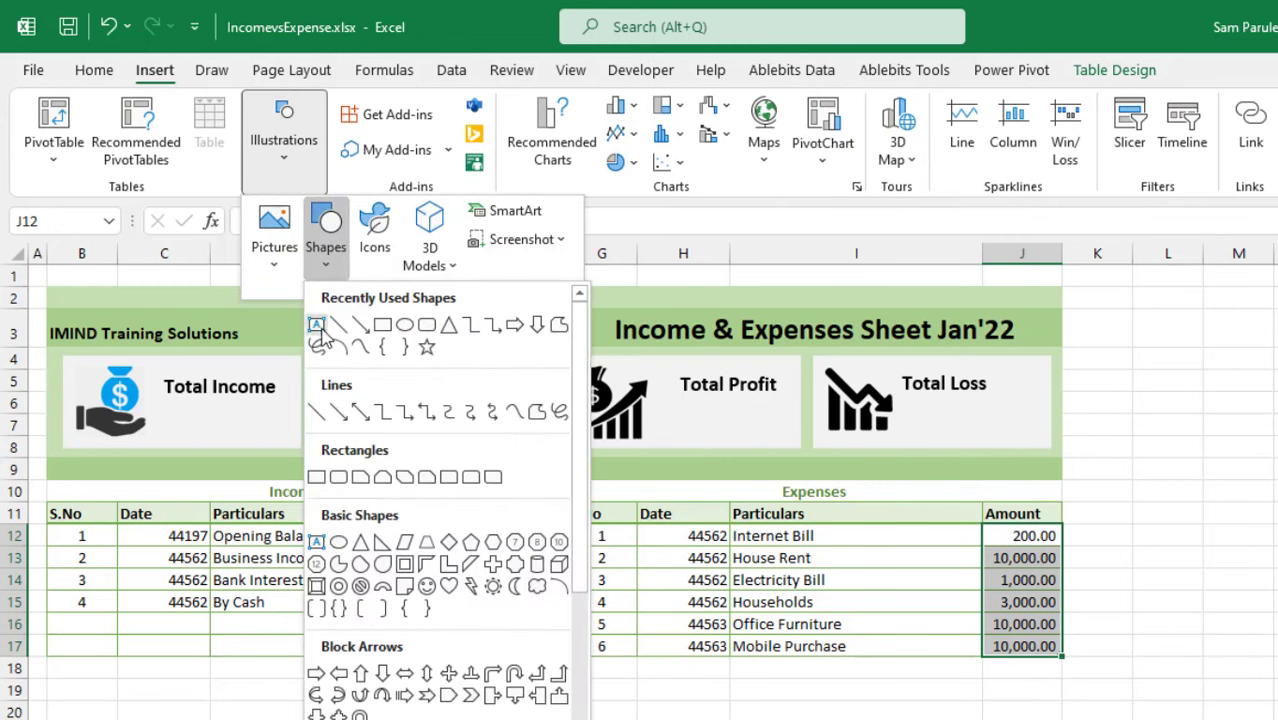
left_click(318, 326)
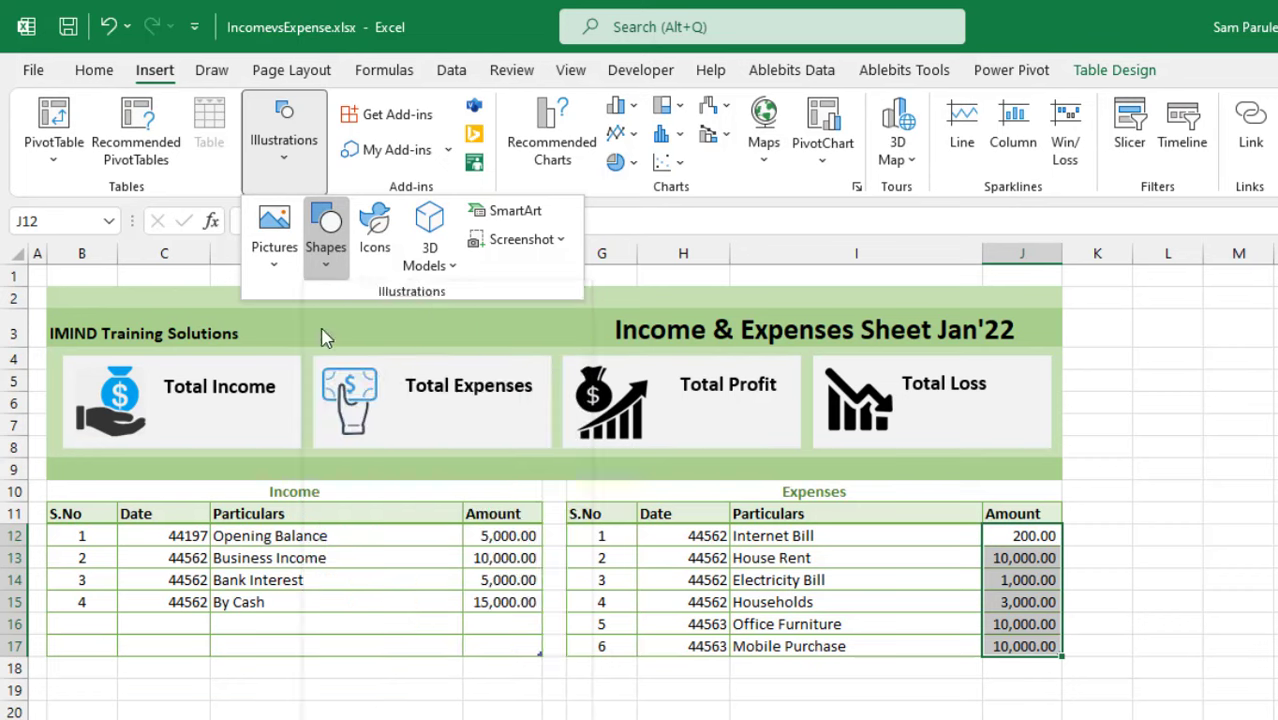
left_click_drag(171, 410, 272, 443)
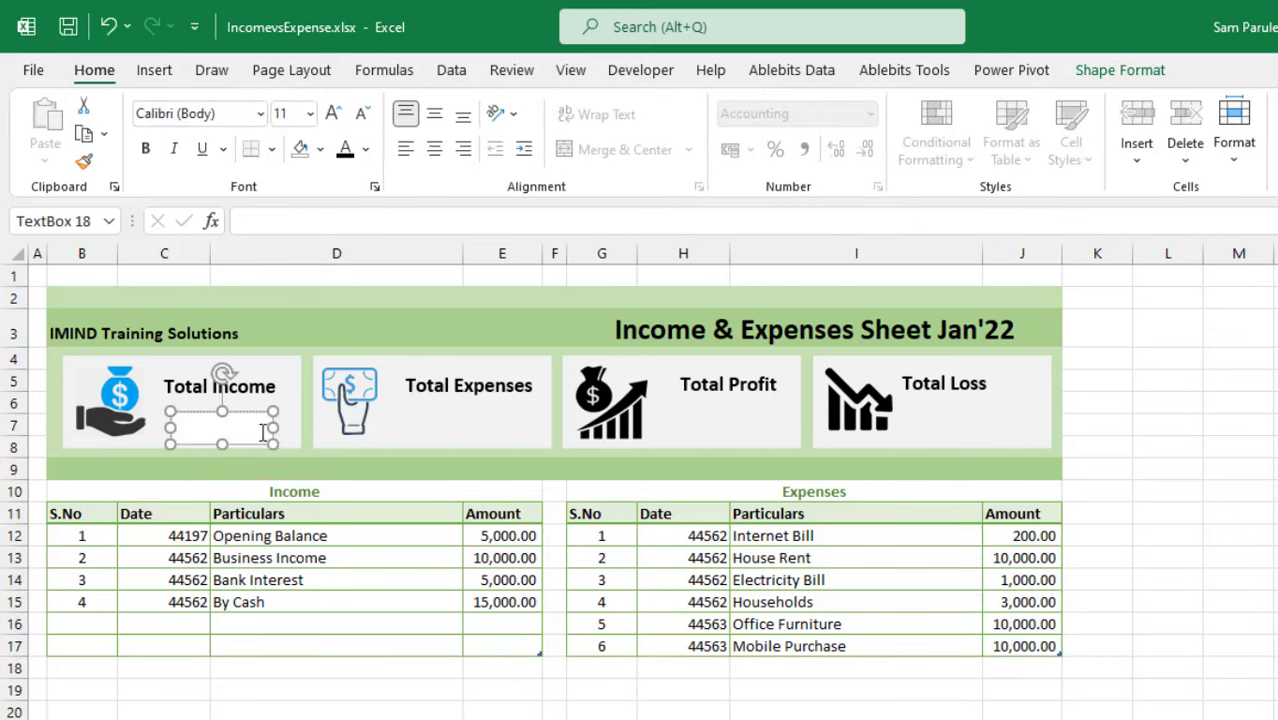
Link the text box on the Total Income card to the income total with the formula =Sheet5!D4
left_click(254, 221)
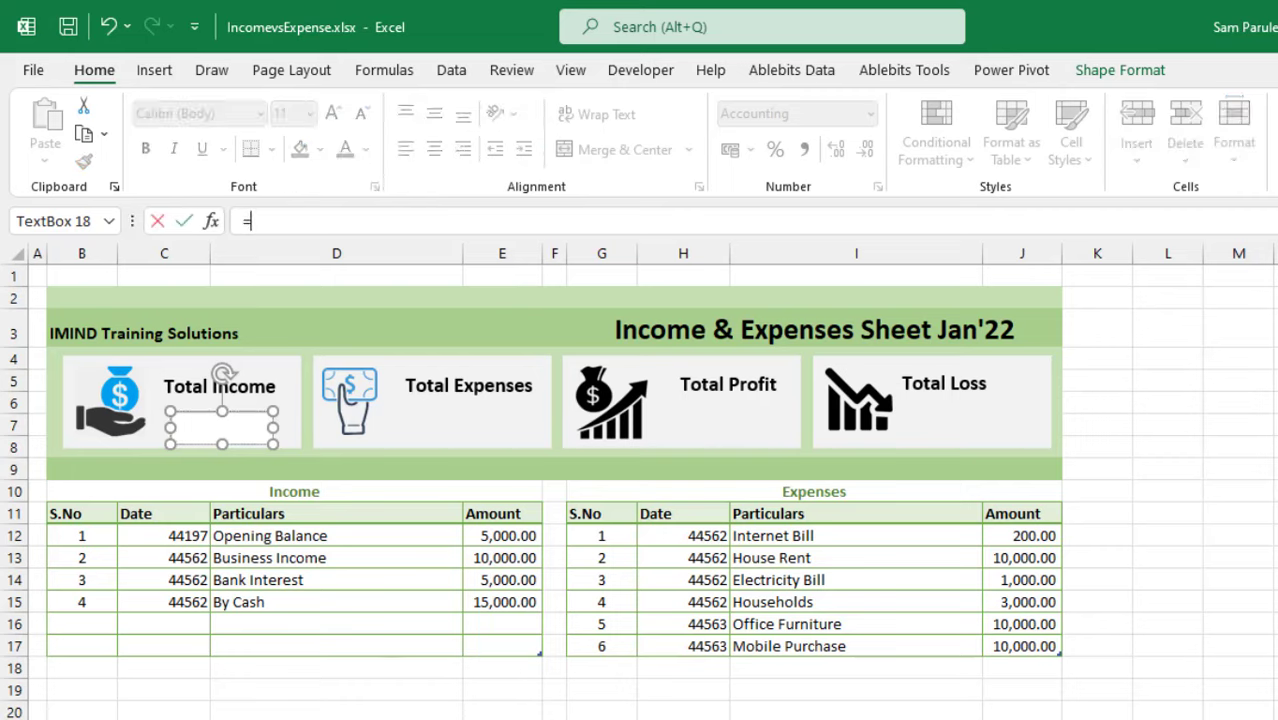
key("ctrl+Page_Down")
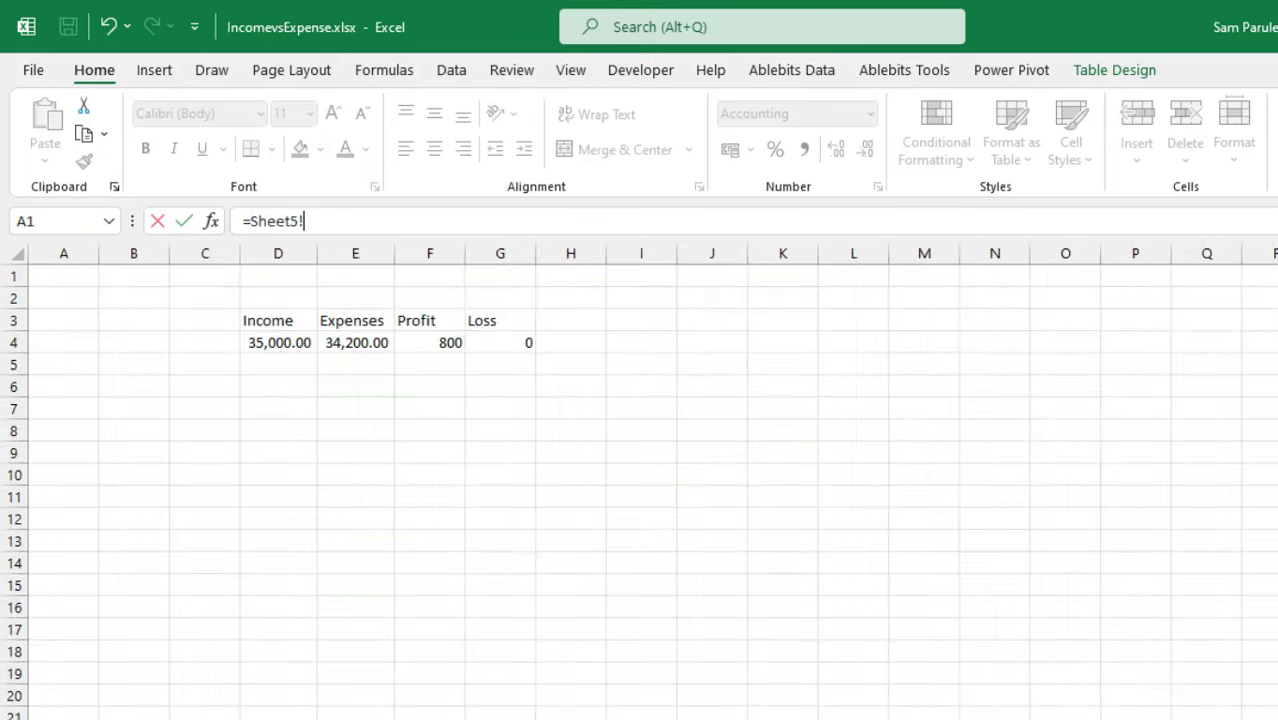
left_click(268, 346)
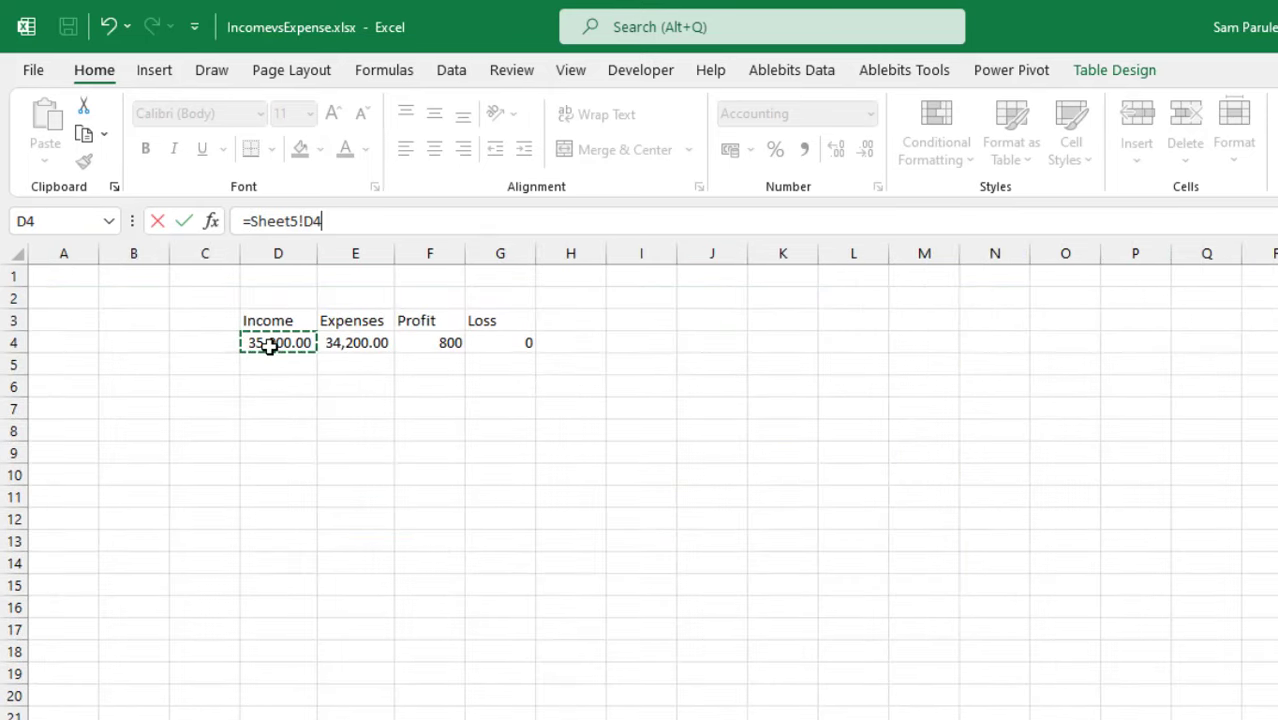
key("Return")
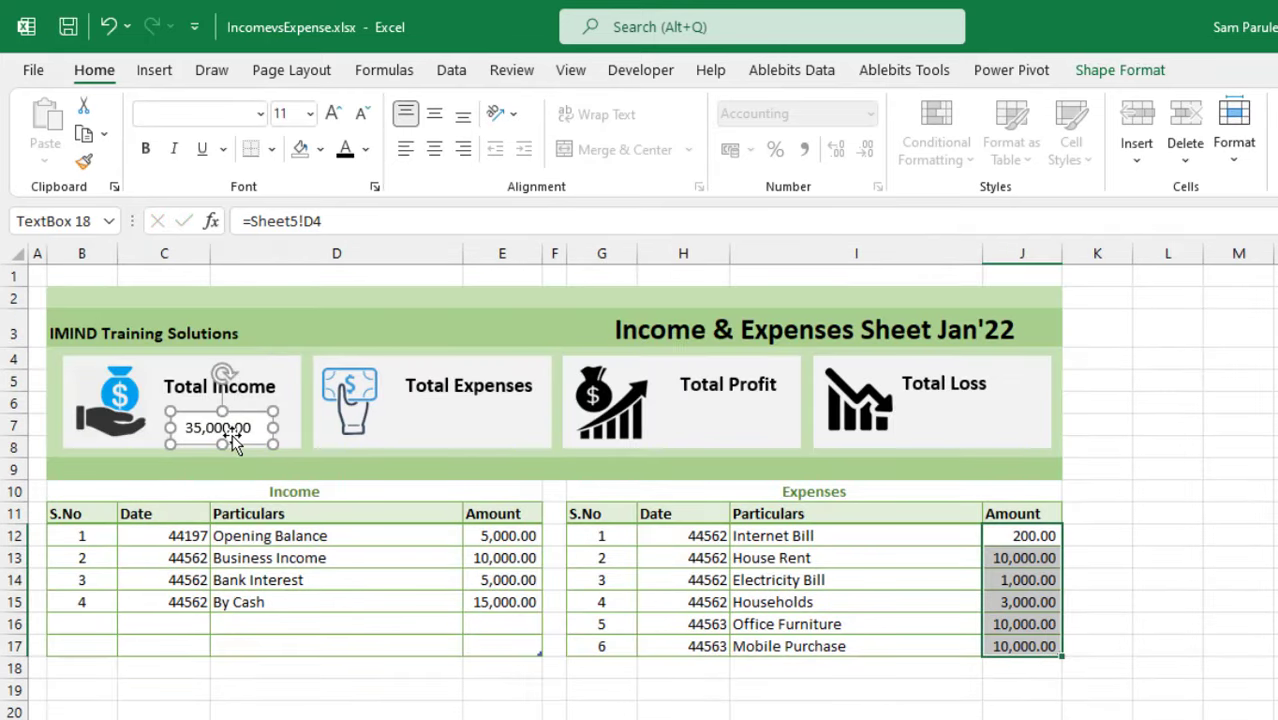
Make the linked amount on the Total Income card bold and set its font size to 20
left_click(310, 116)
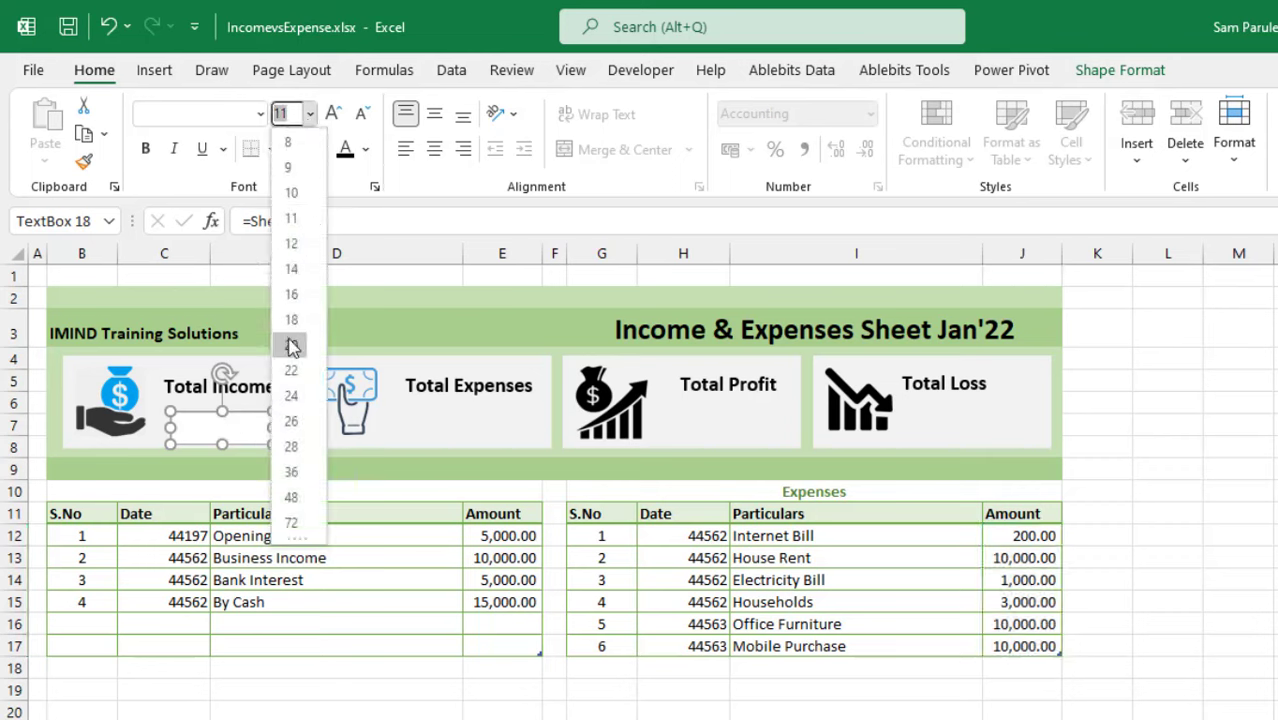
key("Escape")
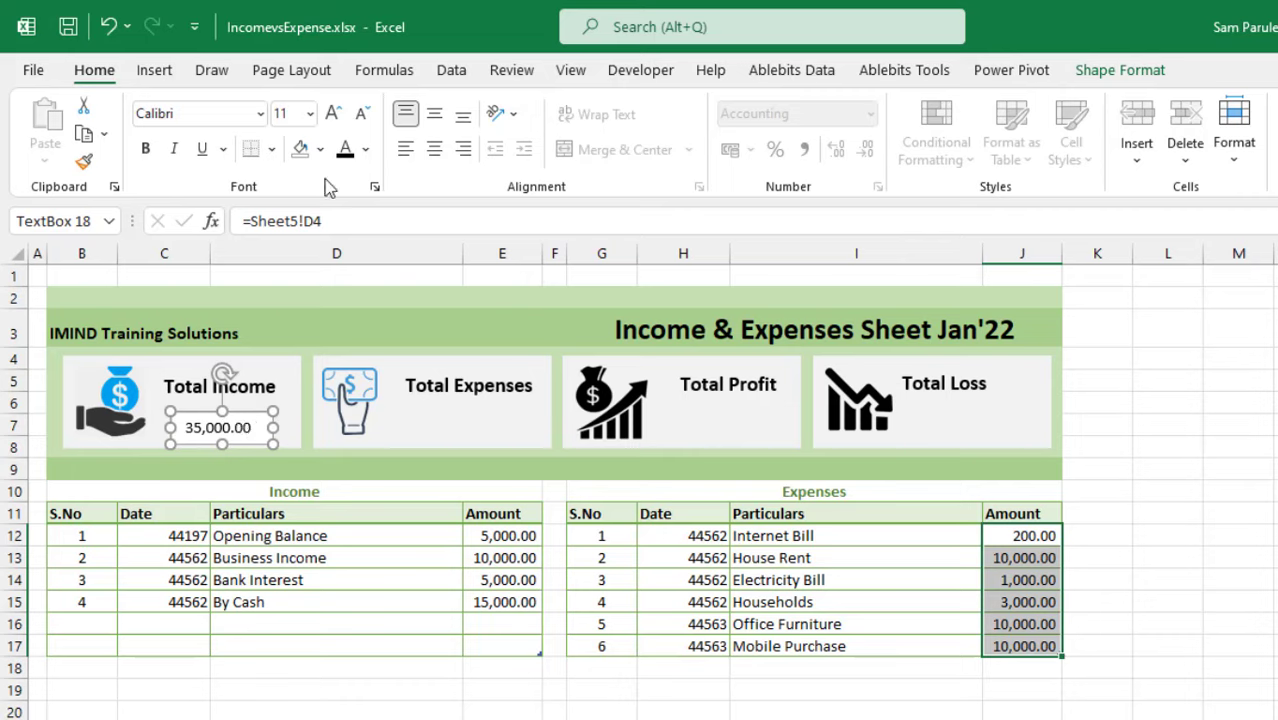
left_click(150, 156)
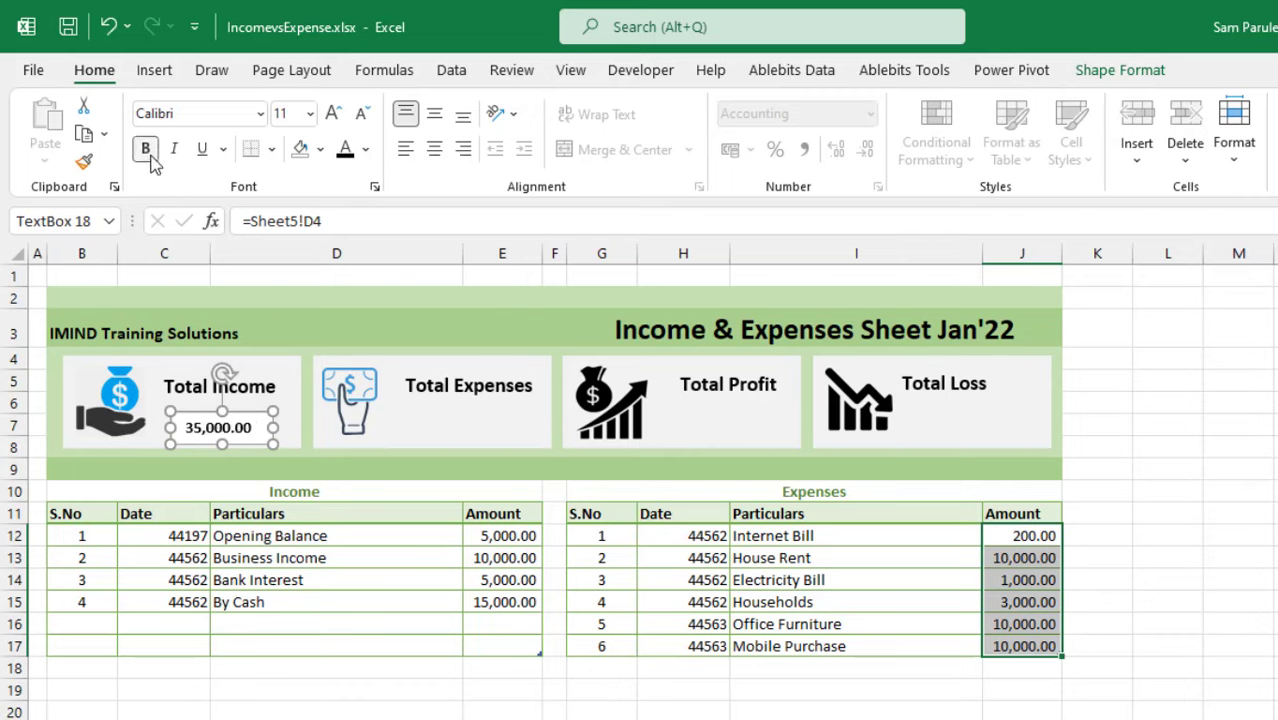
left_click(310, 113)
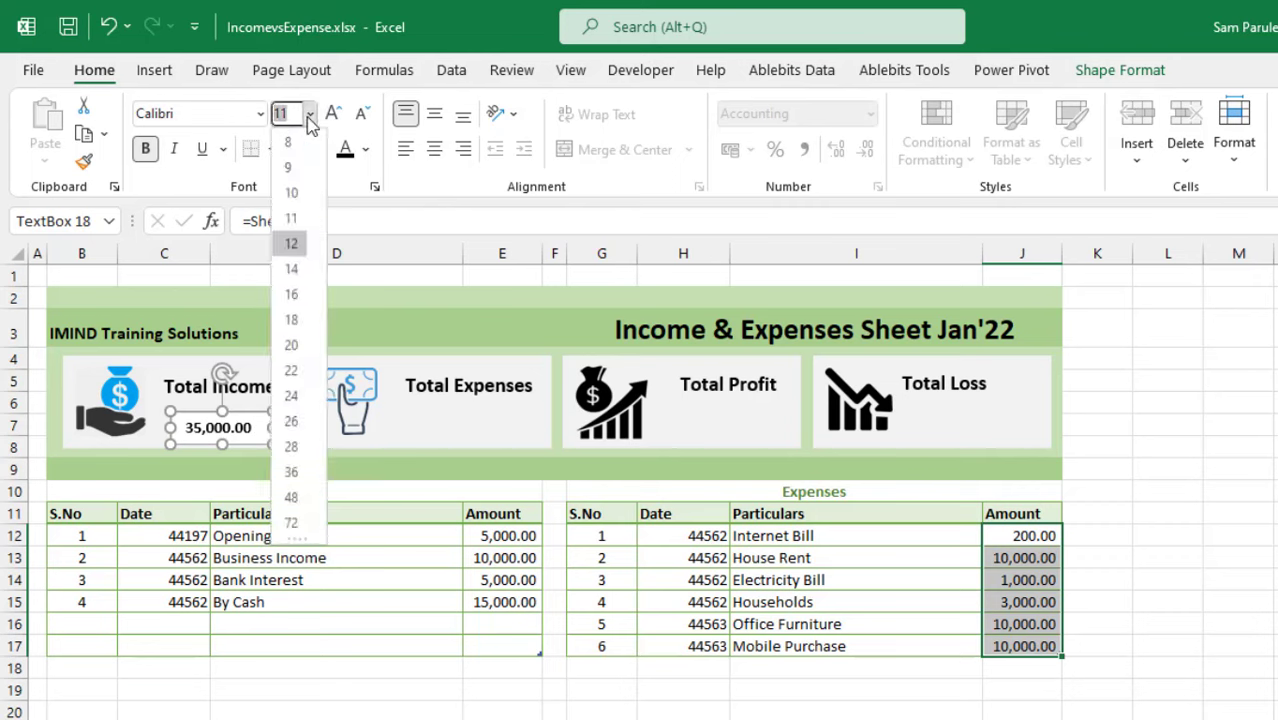
left_click(291, 344)
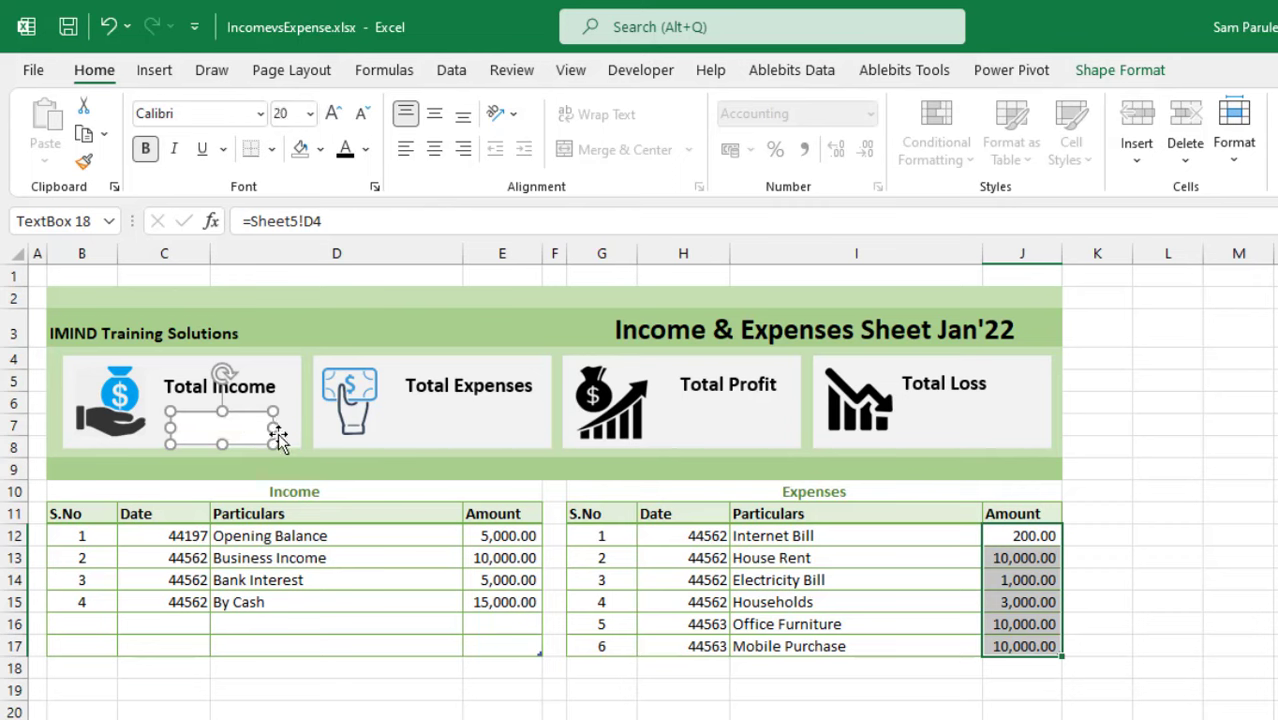
Reduce the income amount's font size to 18 and enlarge its text box, fitting it beneath the Total Income label
left_click_drag(277, 410, 282, 402)
left_click_drag(169, 422, 162, 422)
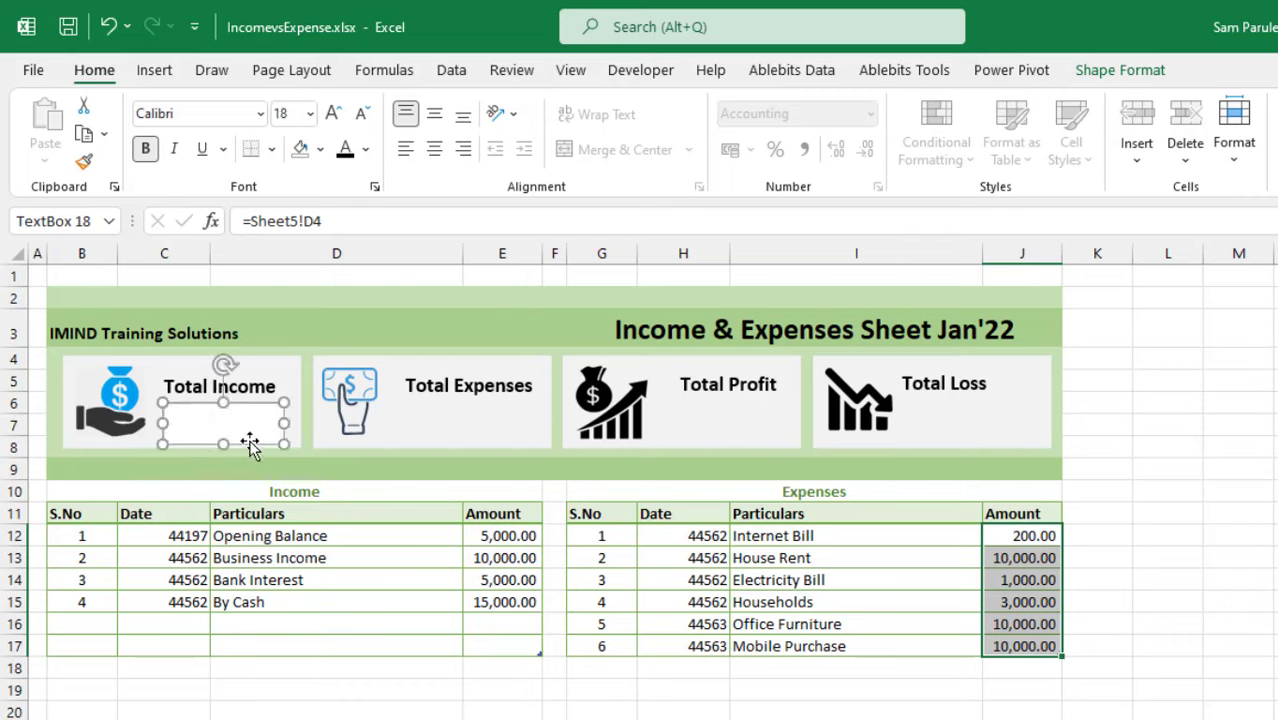
left_click_drag(281, 441, 295, 451)
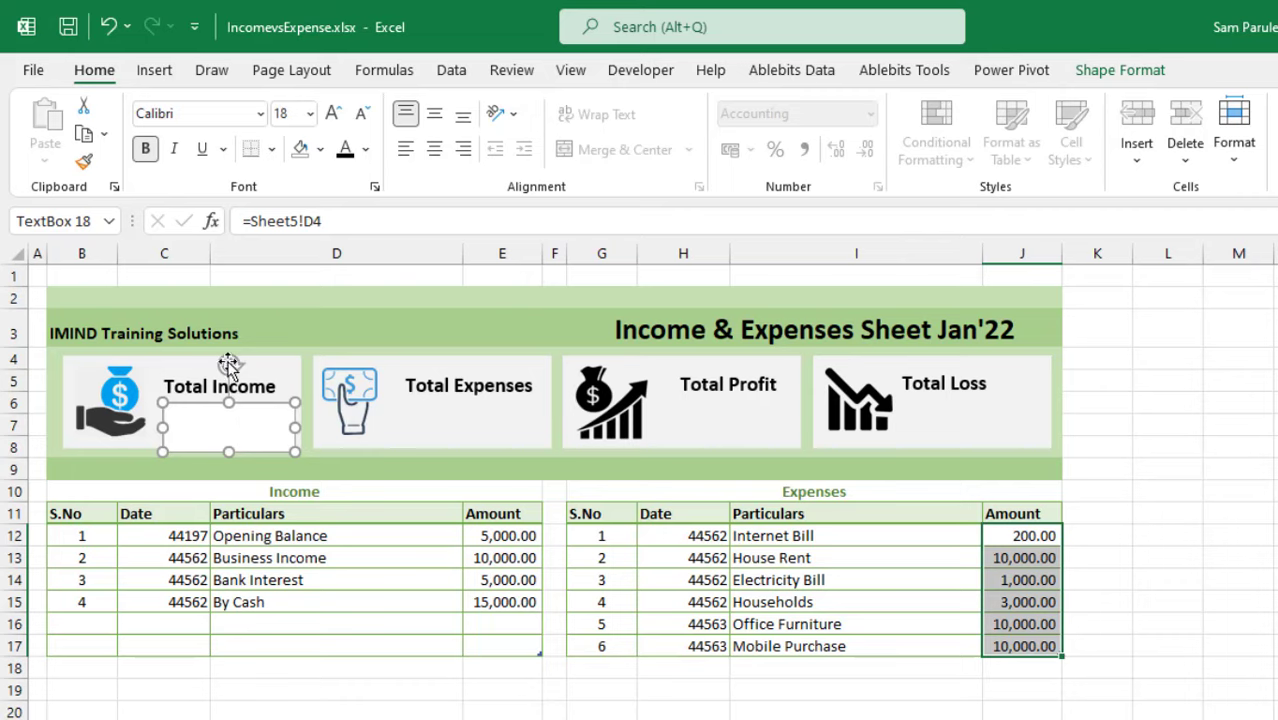
left_click_drag(295, 451, 240, 448)
left_click(302, 427)
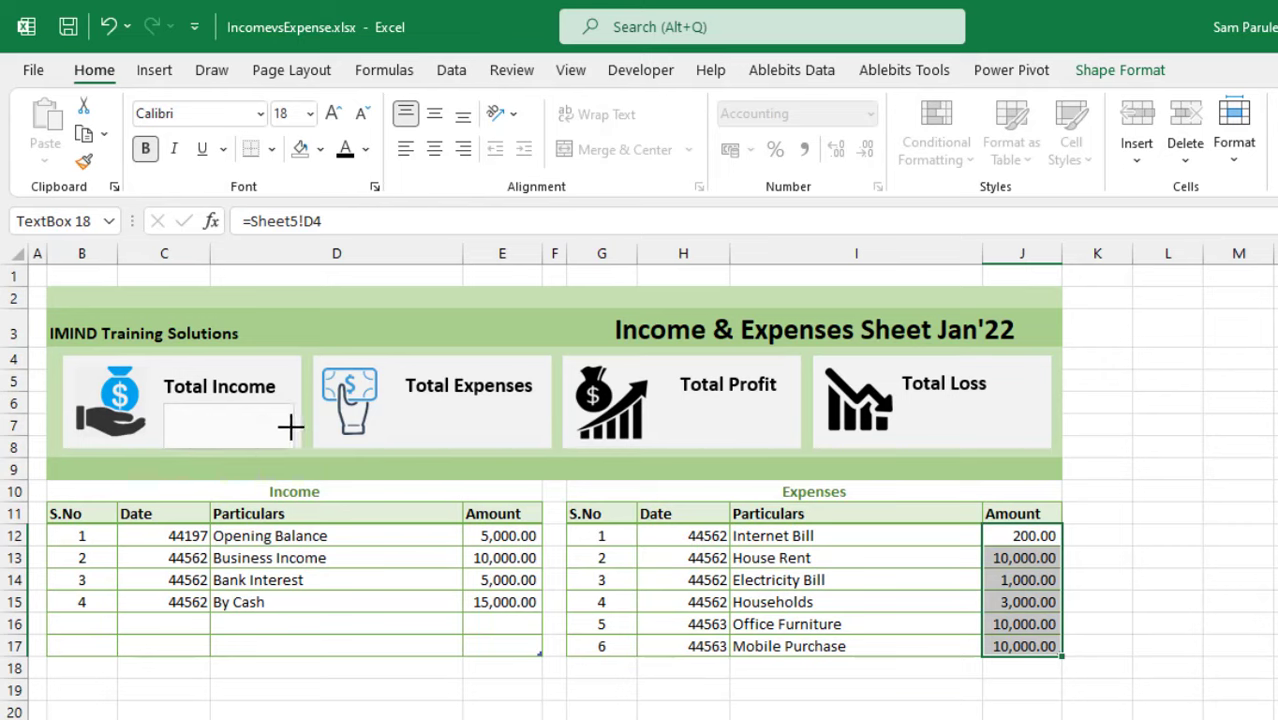
left_click(266, 436)
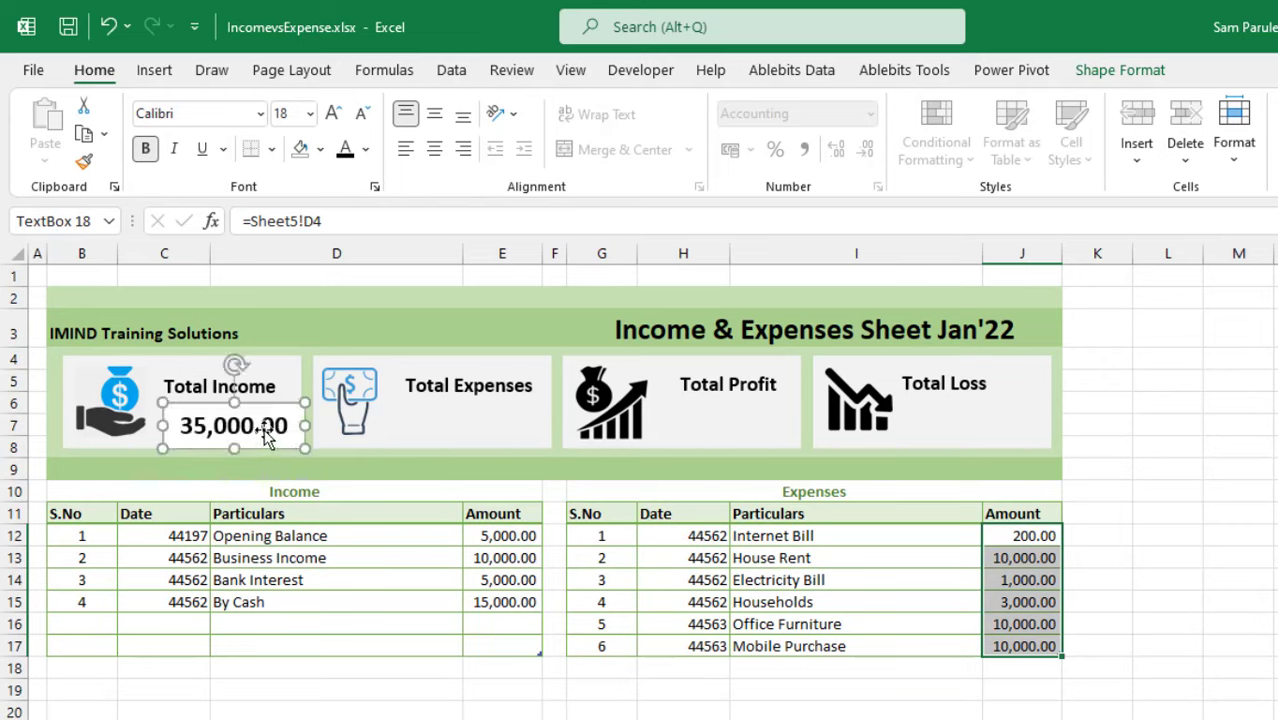
mouse_move(271, 402)
left_mouse_down()
mouse_move(250, 402)
mouse_move(261, 402)
left_mouse_up()
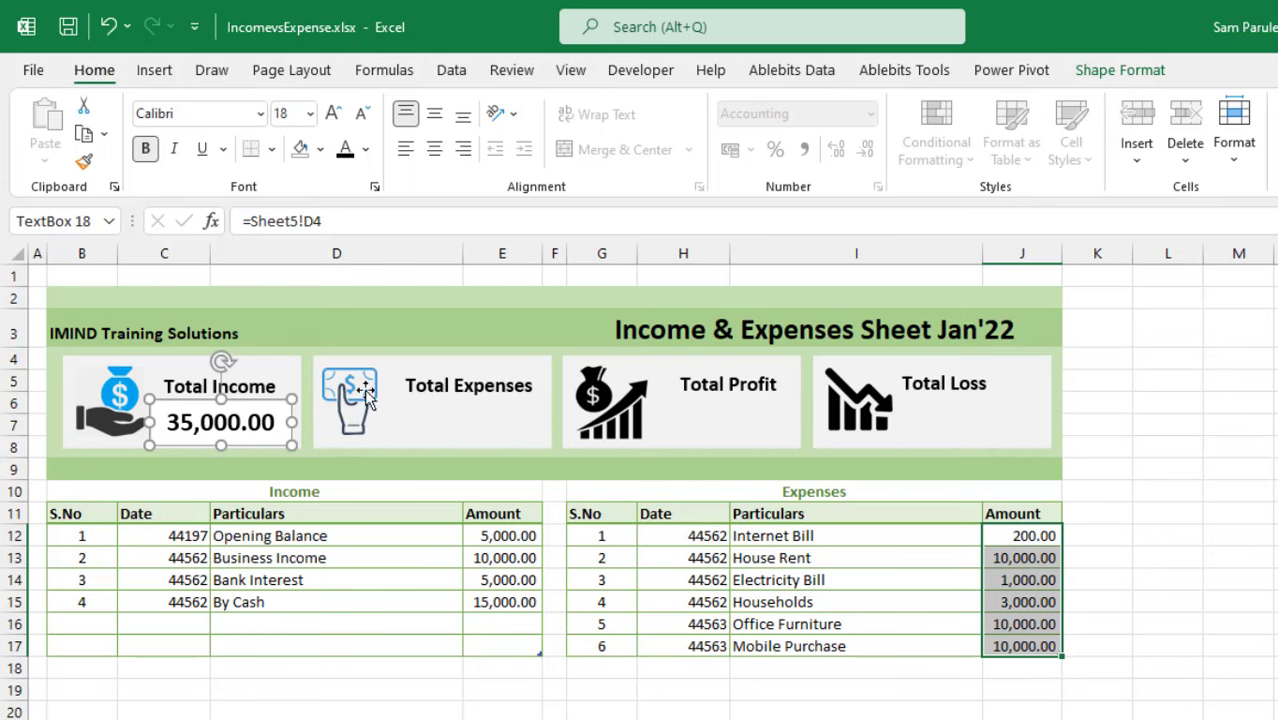
Remove the fill and outline from the income amount's text box
left_click(1118, 69)
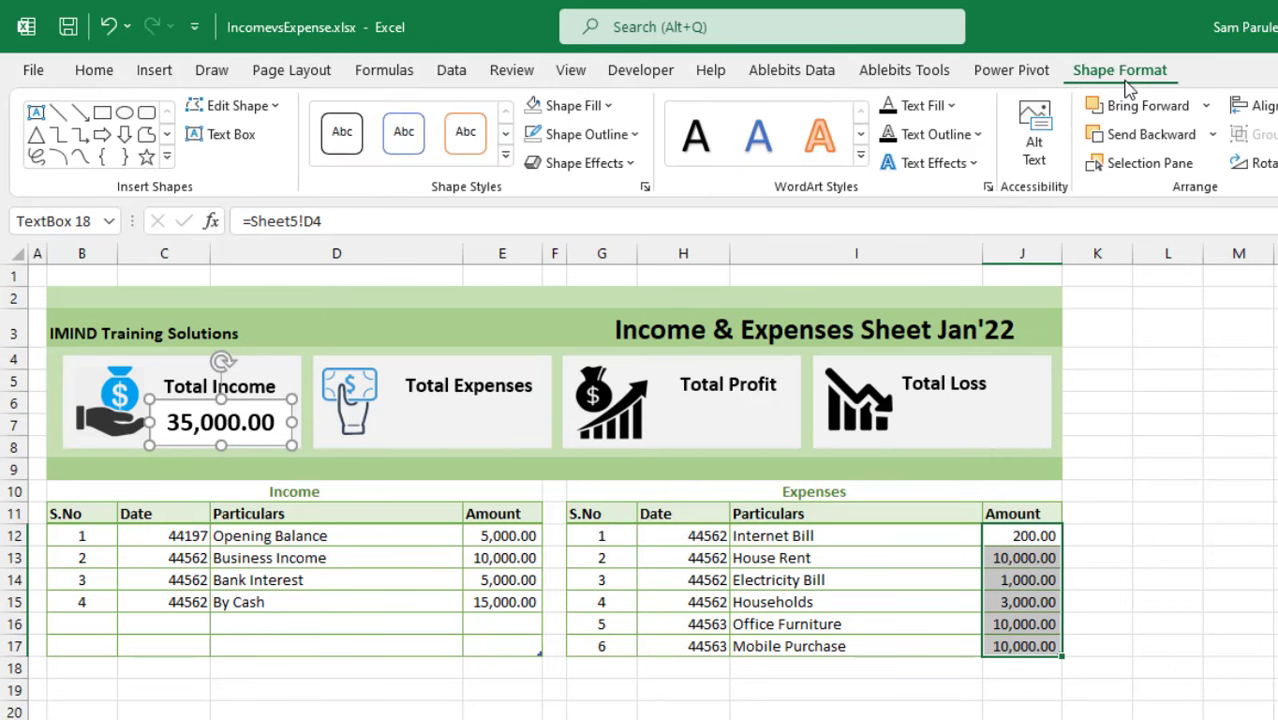
left_click(610, 107)
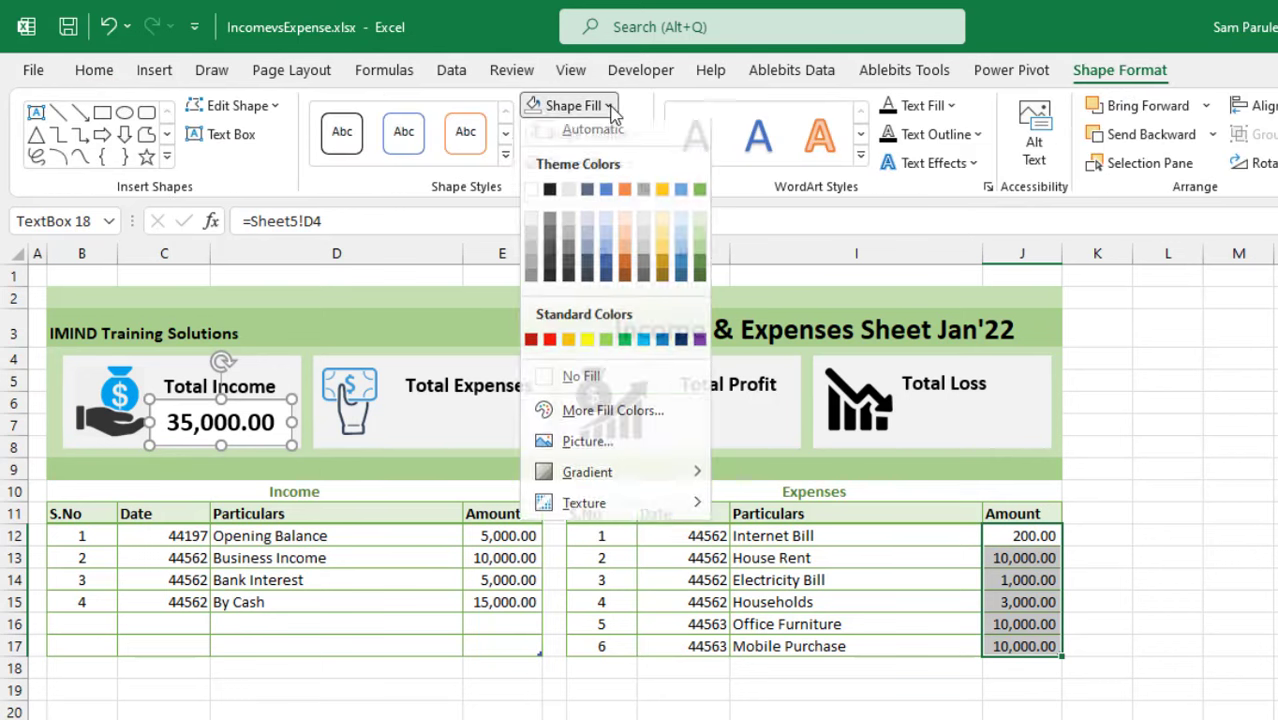
left_click(557, 388)
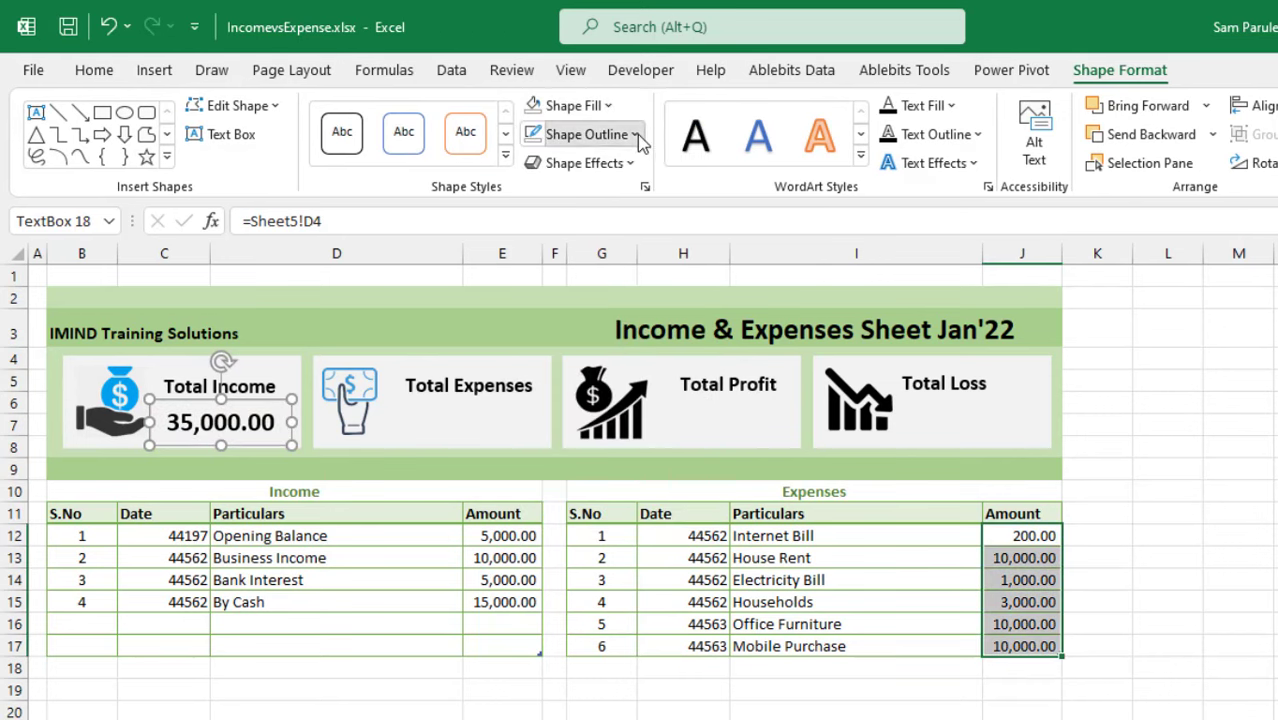
left_click(637, 134)
left_click(590, 412)
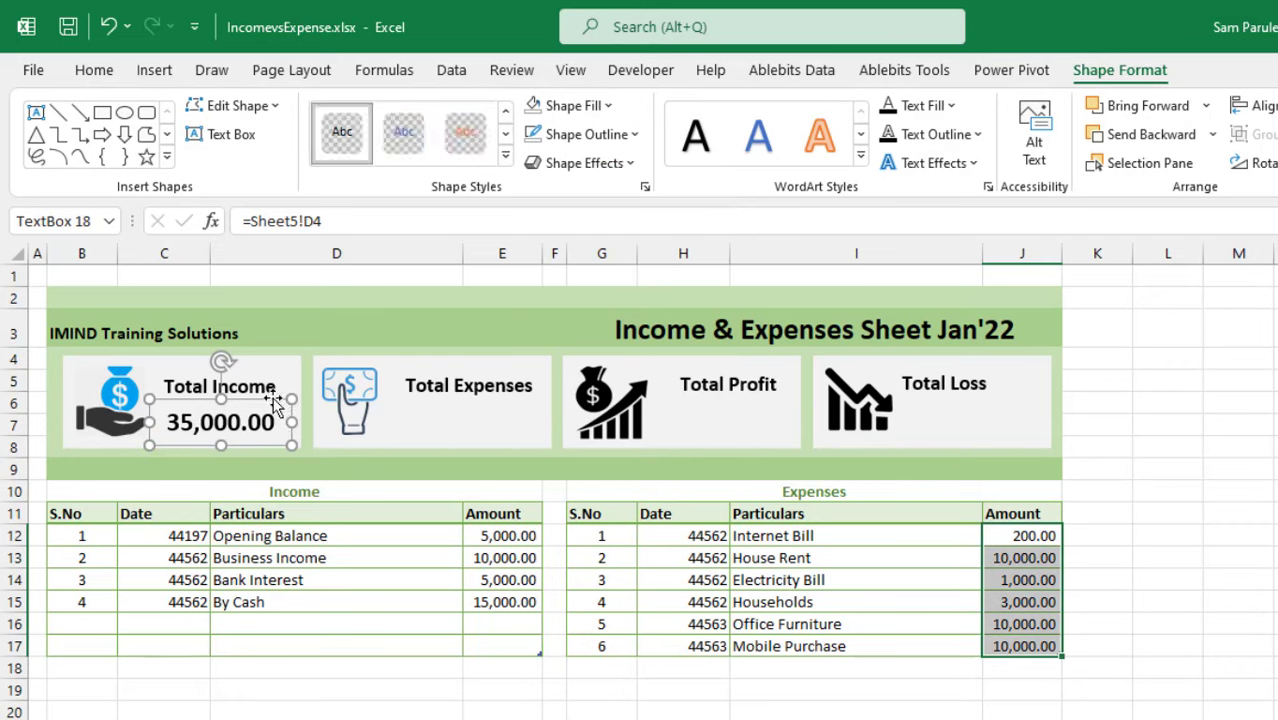
Duplicate the income amount's text box and place copies beneath the Total Expenses, Total Profit and Total Loss labels
key("ctrl+d")
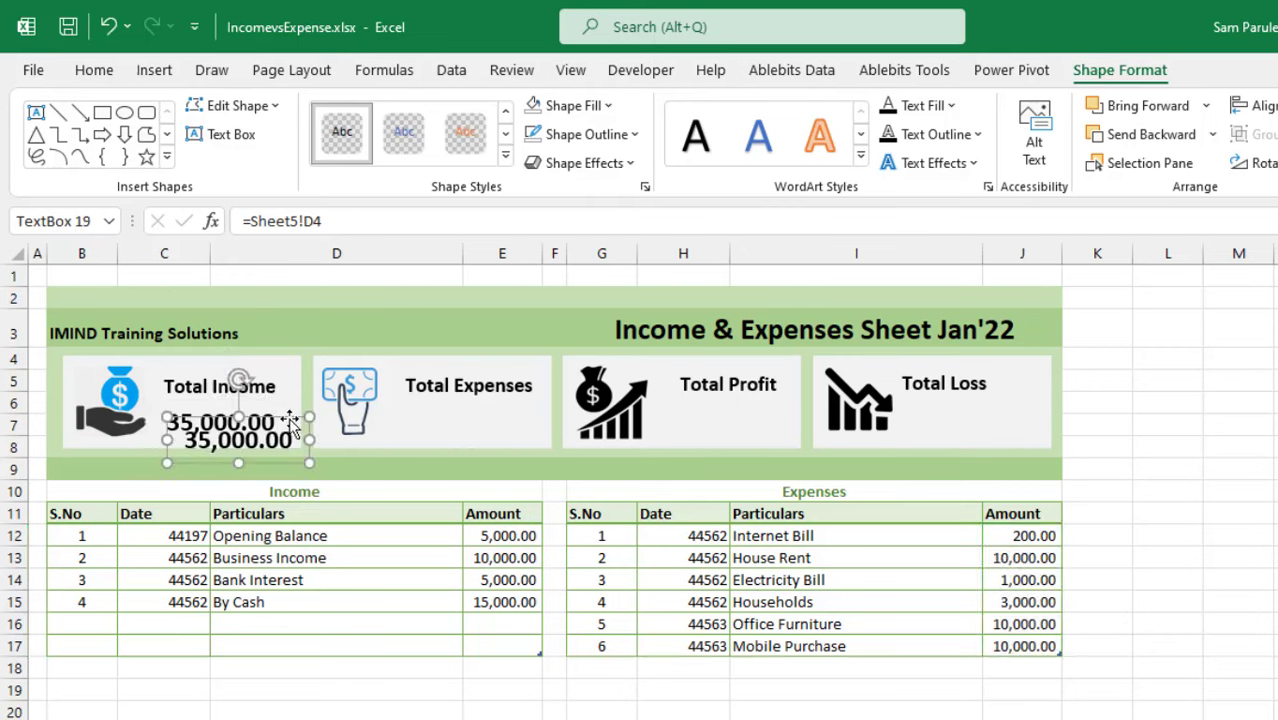
left_click_drag(290, 420, 510, 394)
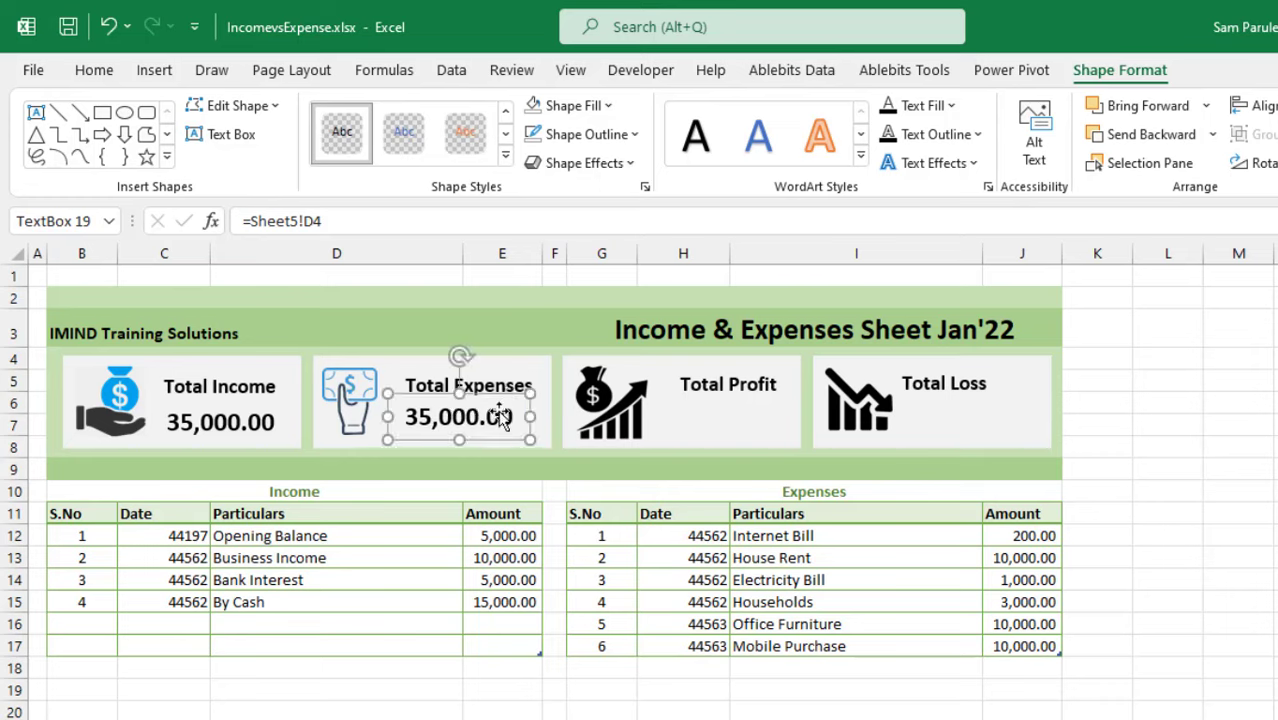
key("ctrl+d")
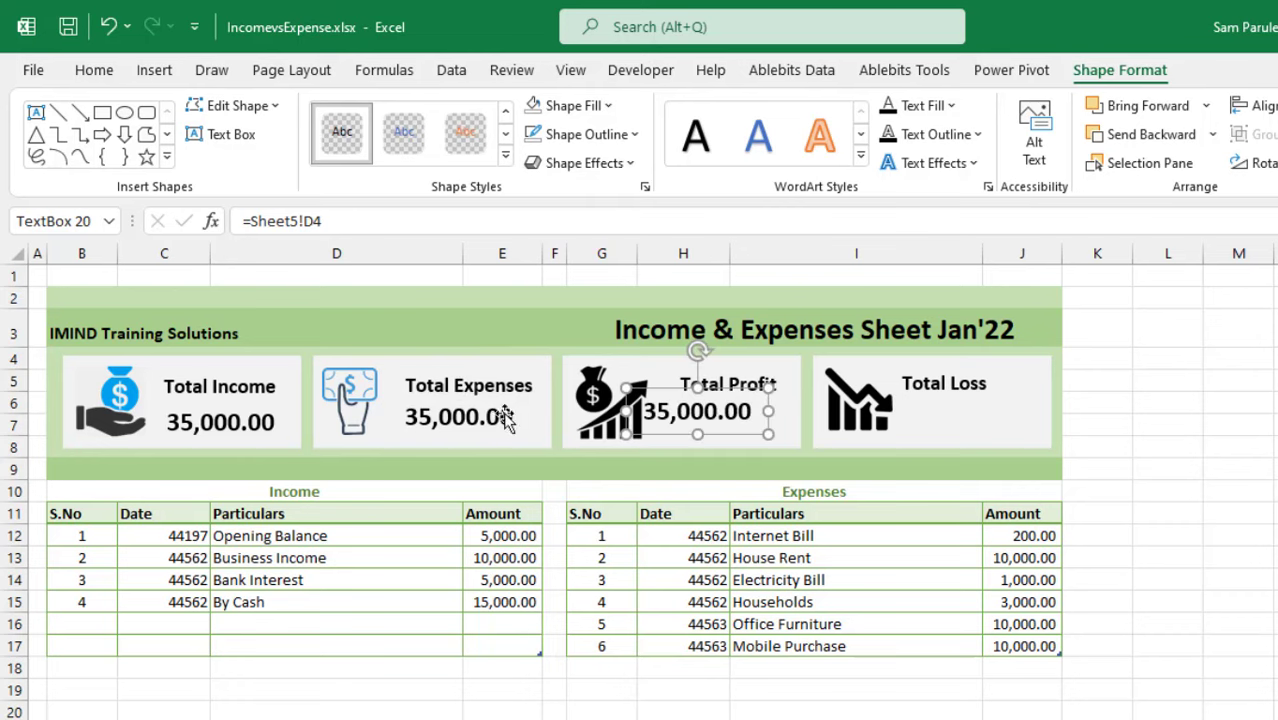
left_click_drag(752, 432, 786, 435)
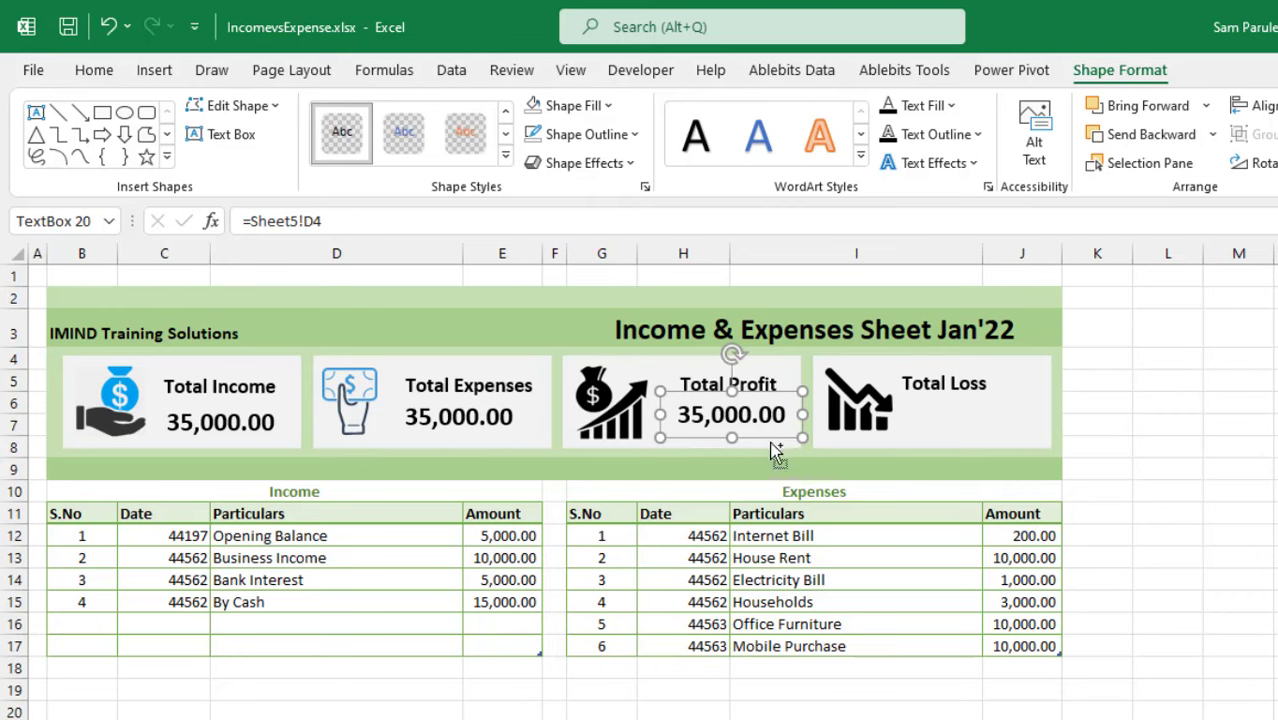
left_click_drag(773, 450, 933, 435)
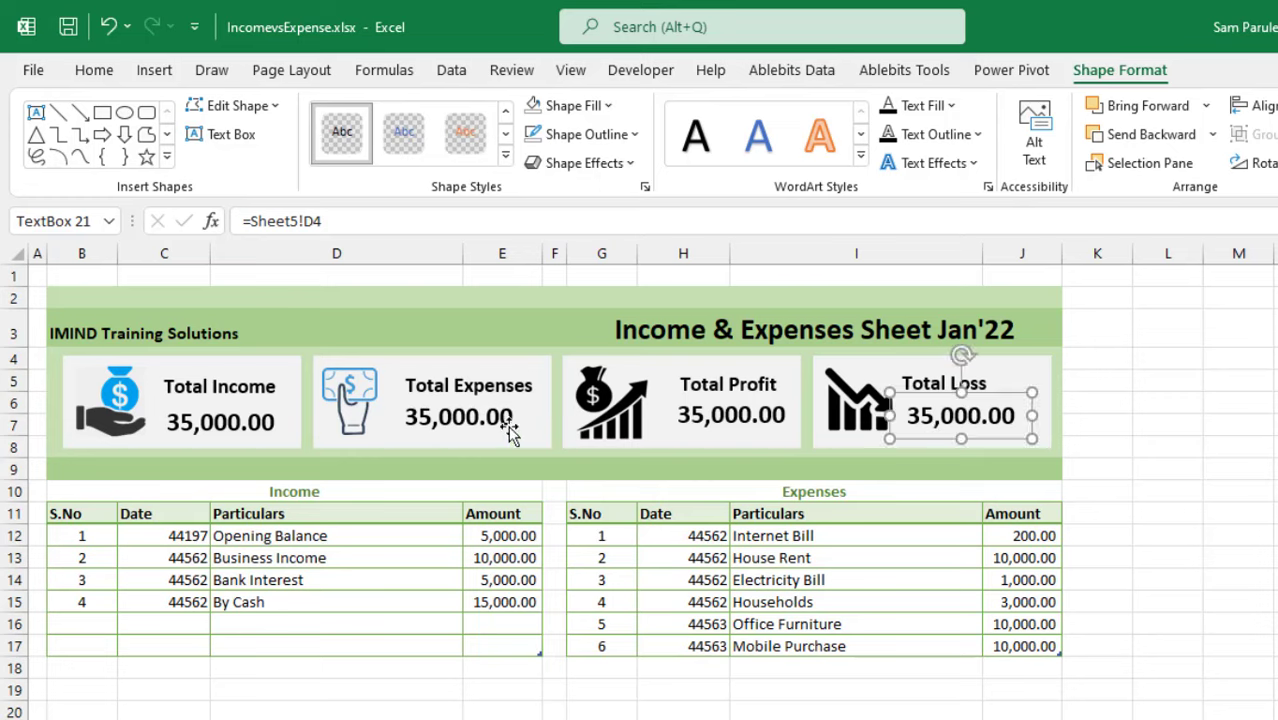
Relink the Total Expenses card's text box to the expenses total with the formula =Sheet5!E4
left_click(456, 422)
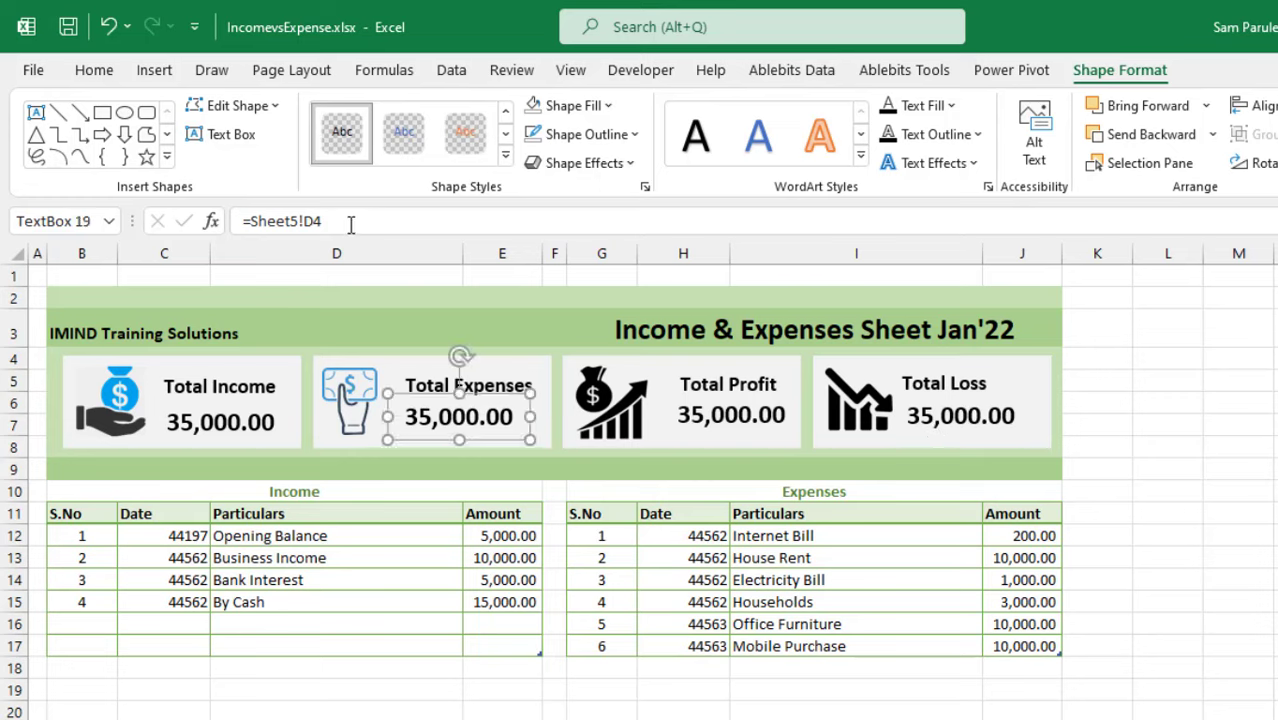
left_click_drag(351, 221, 238, 221)
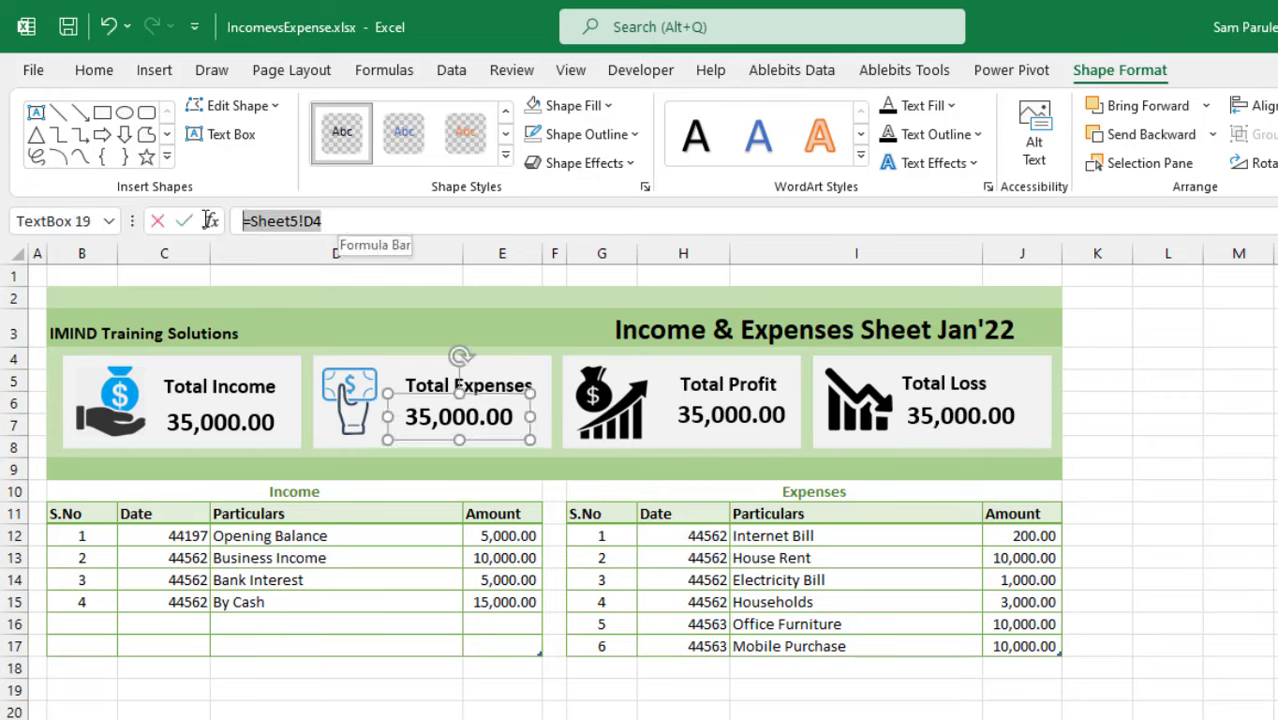
type("=")
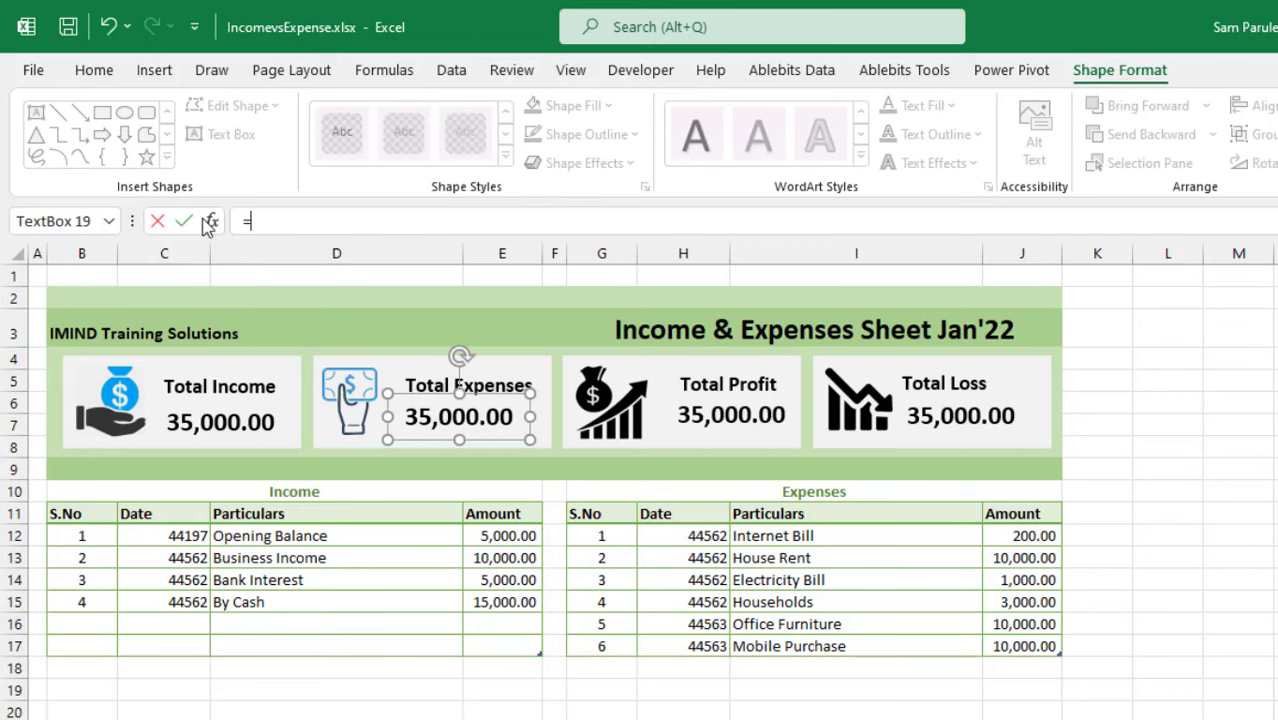
key("ctrl+Page_Down")
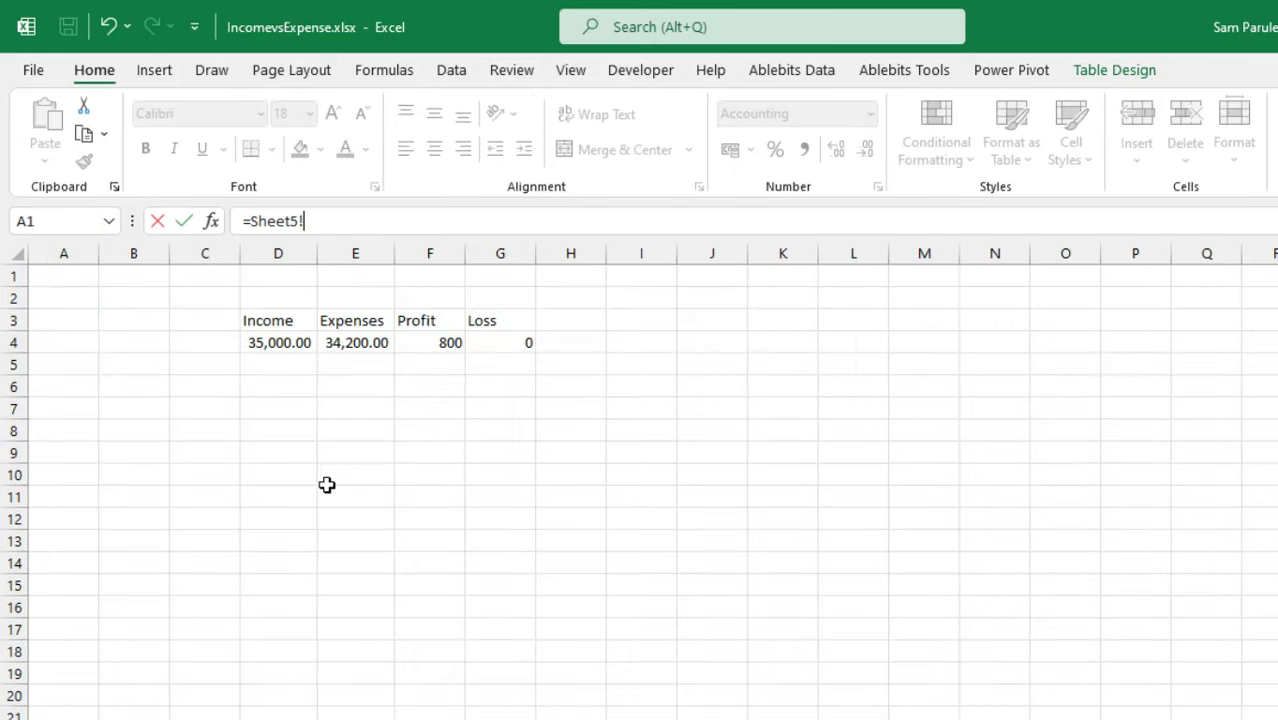
left_click(349, 343)
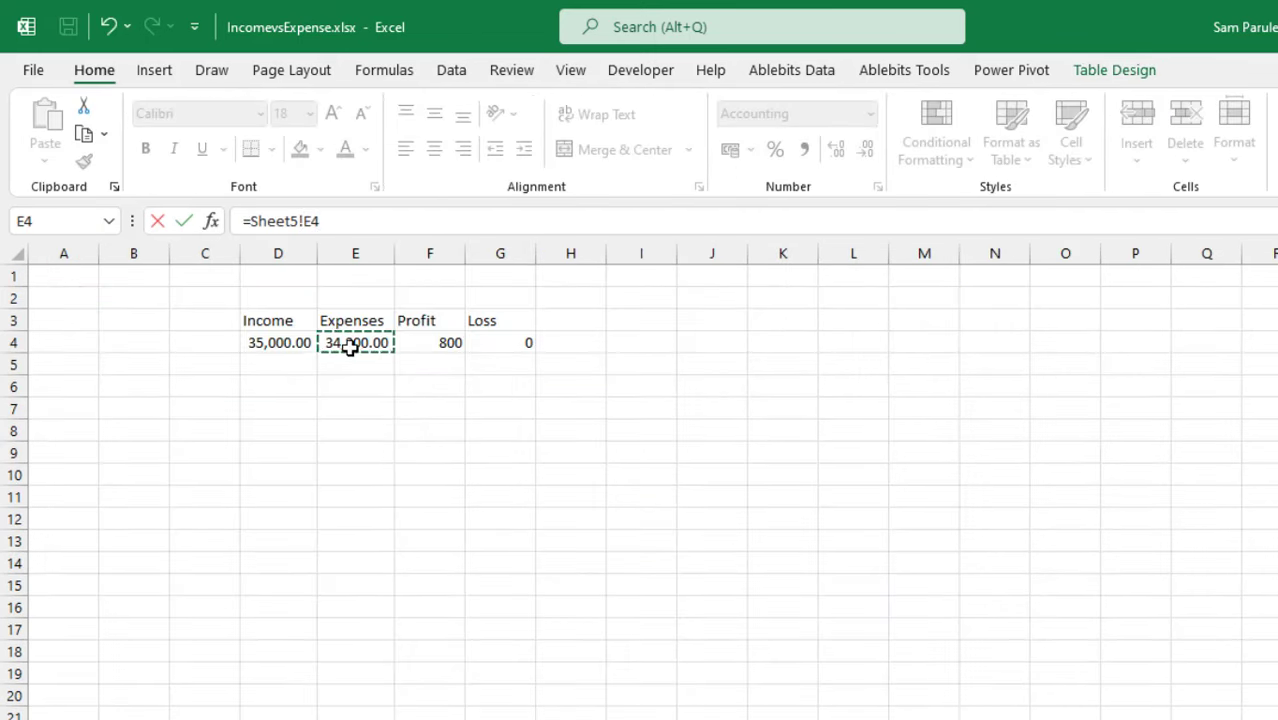
key("Return")
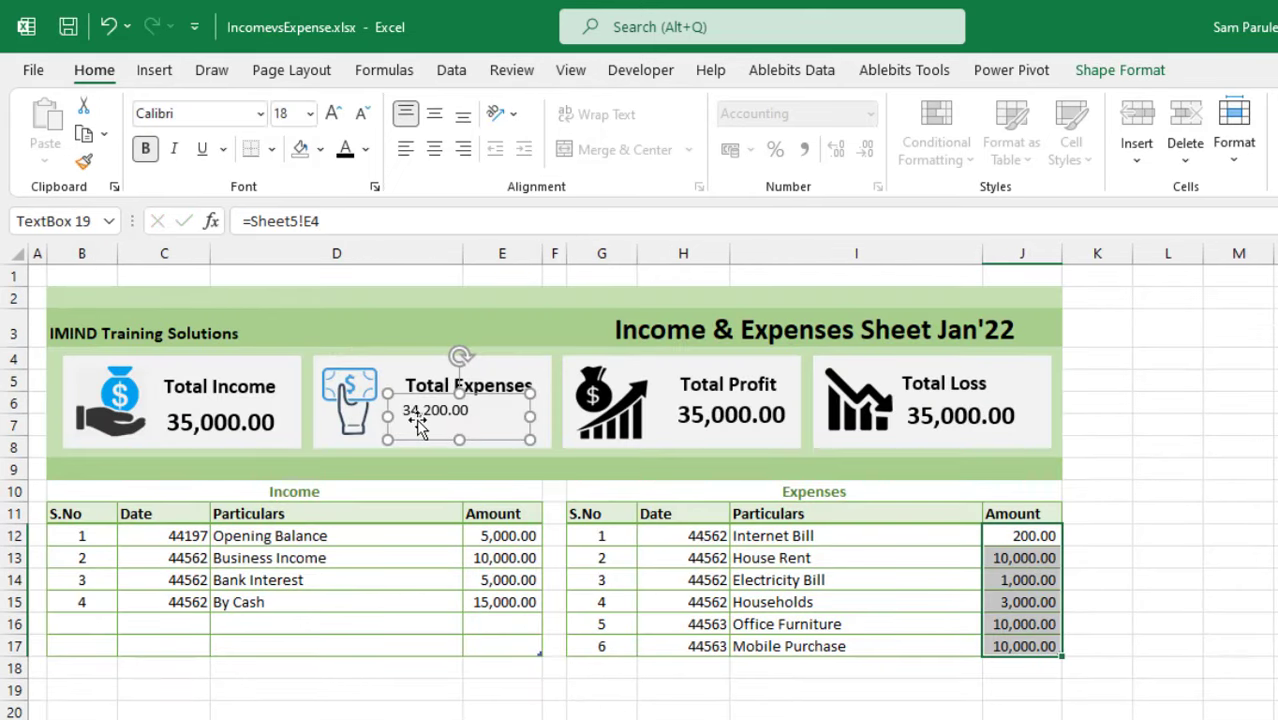
Copy the income amount's formatting onto the Total Expenses amount with Format Painter
left_click(248, 424)
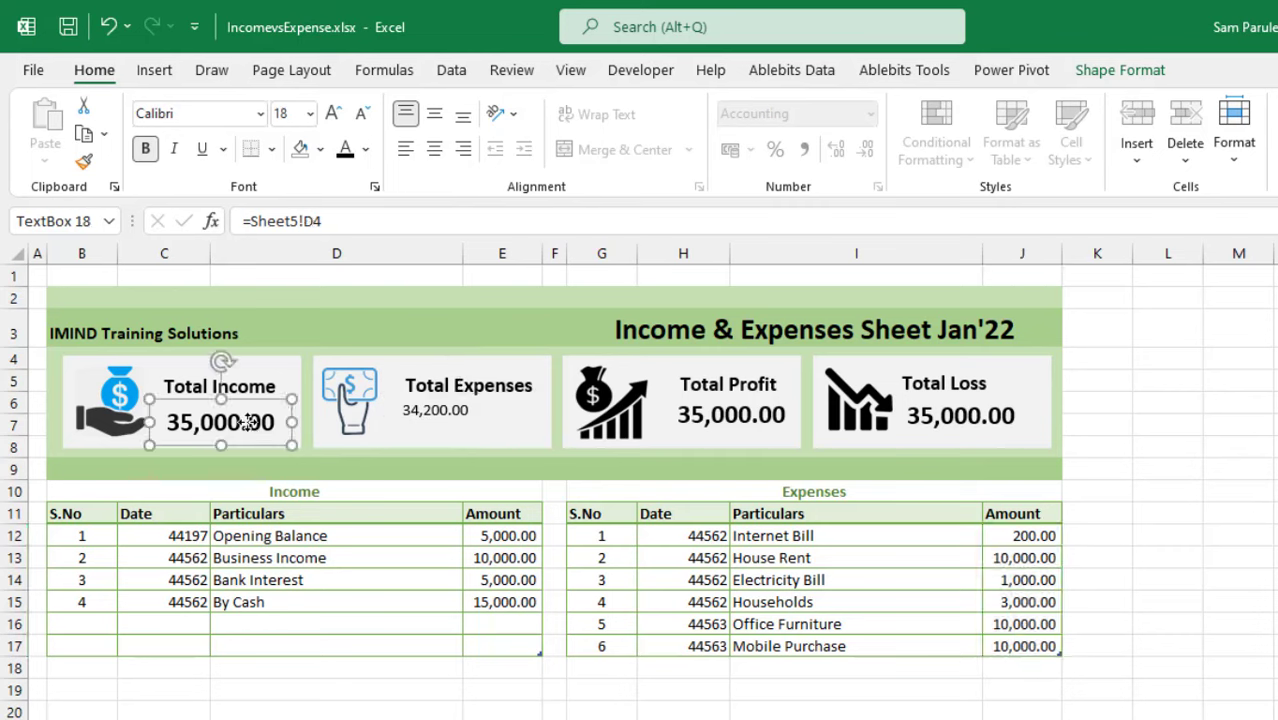
left_click(84, 165)
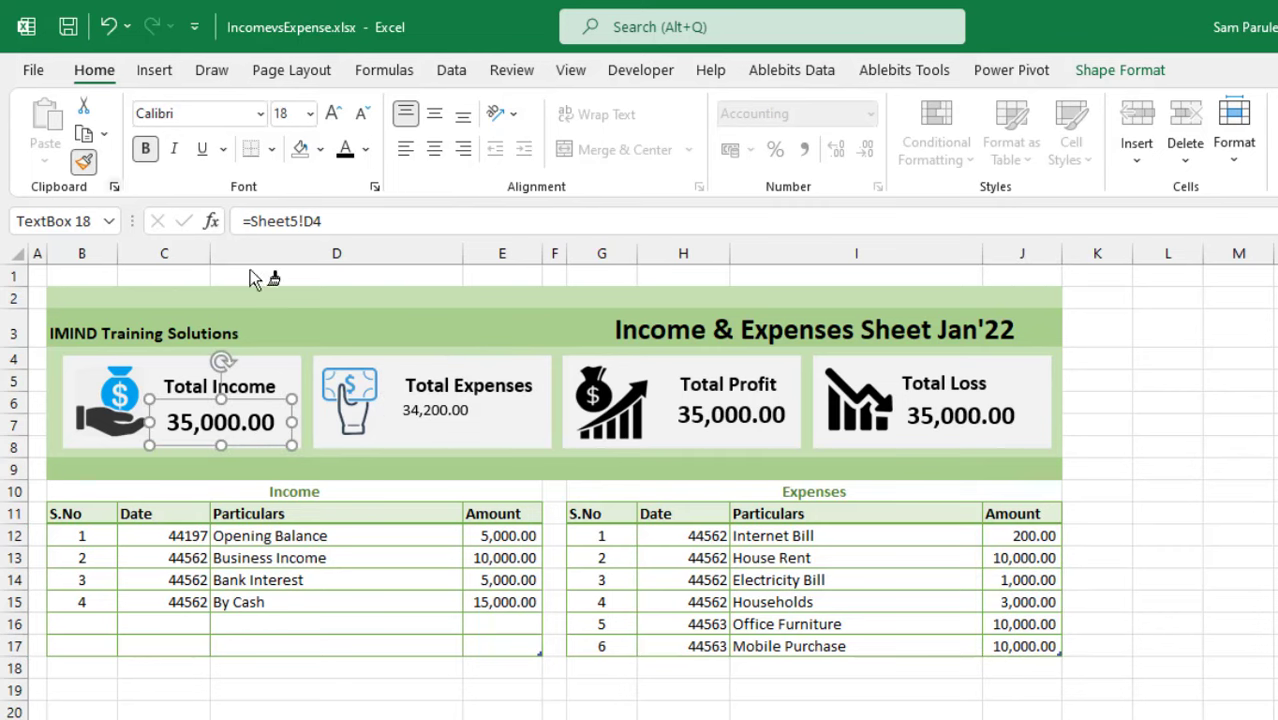
left_click(437, 425)
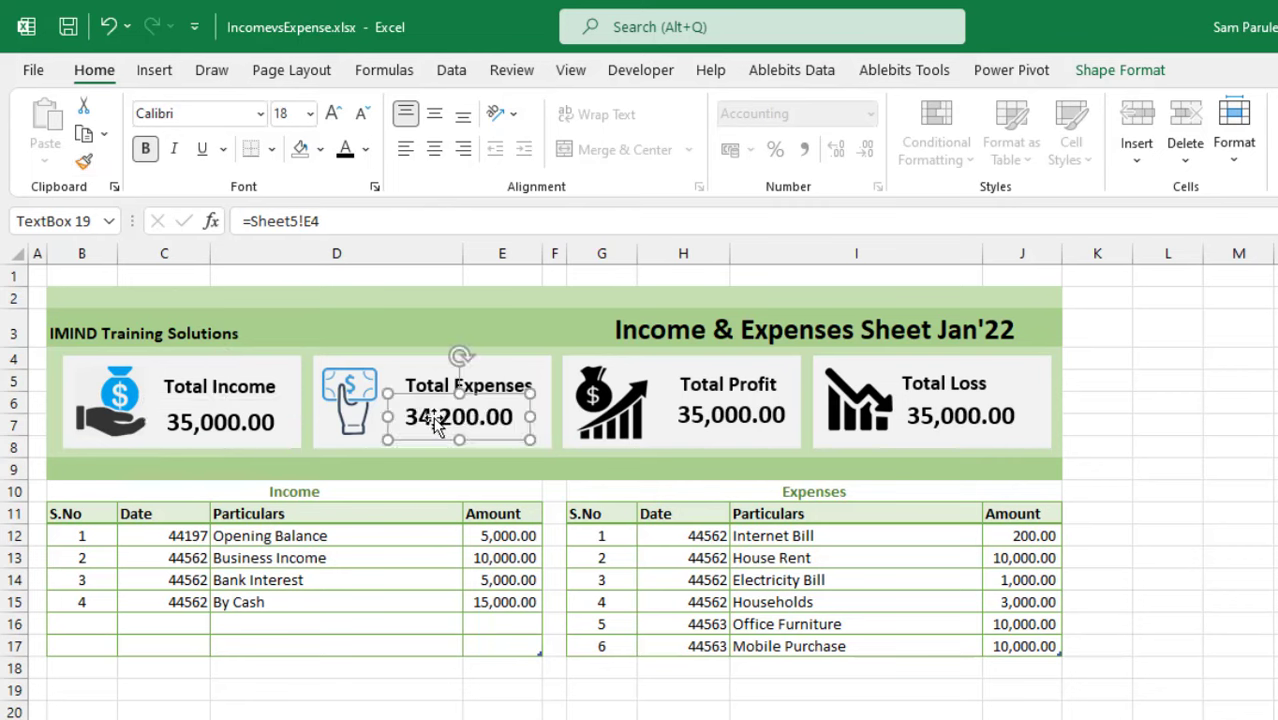
Relink the Total Profit card's text box to the helper sheet's profit cell with the formula =Sheet5!F4
left_click(720, 420)
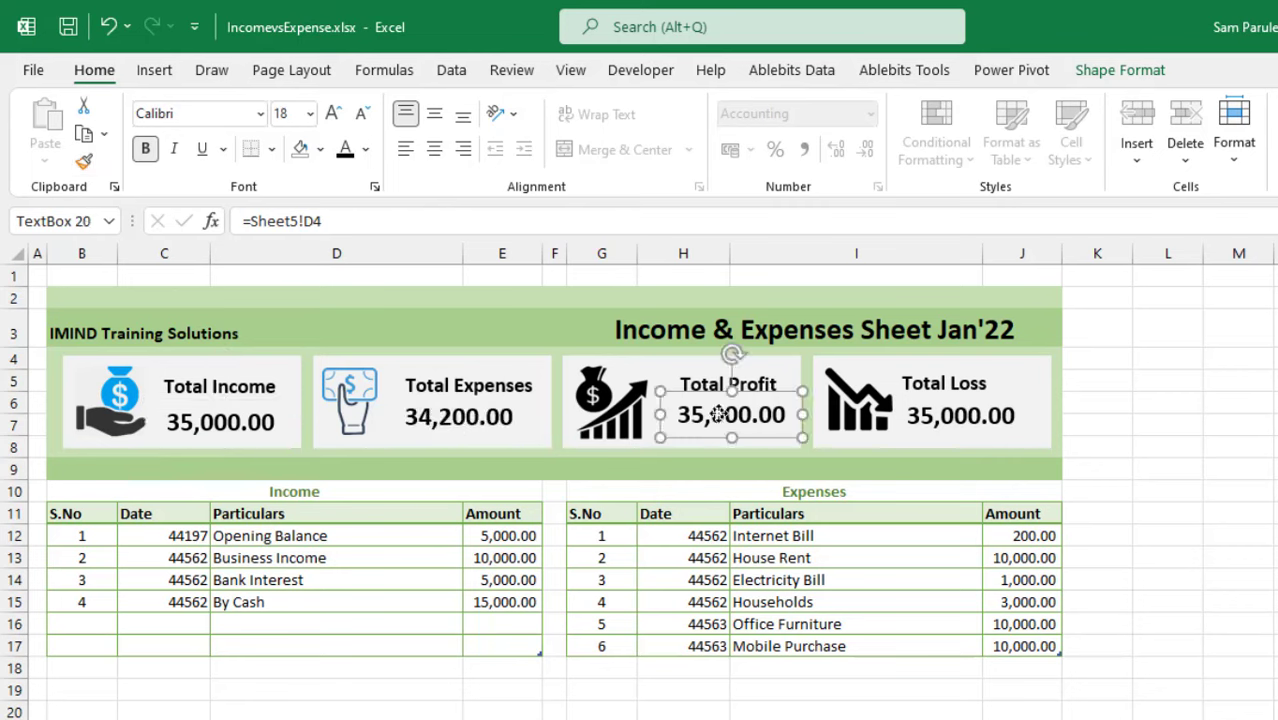
left_click_drag(362, 224, 178, 228)
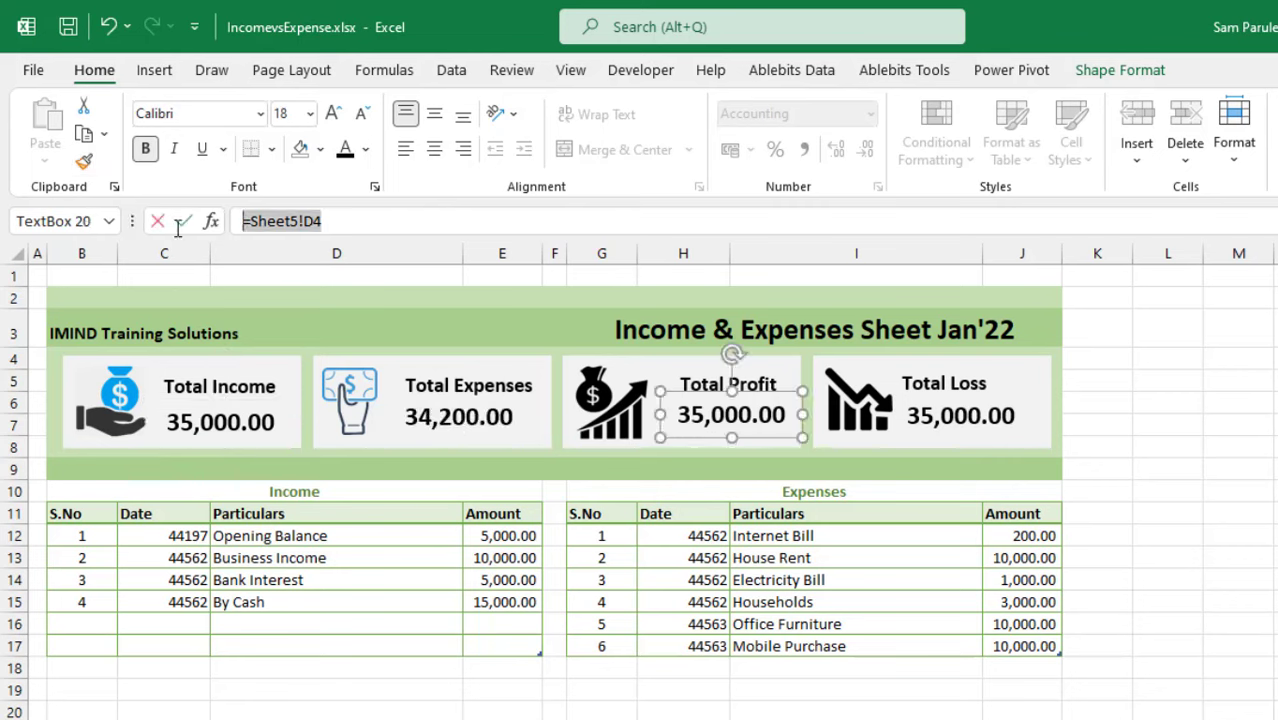
type("=")
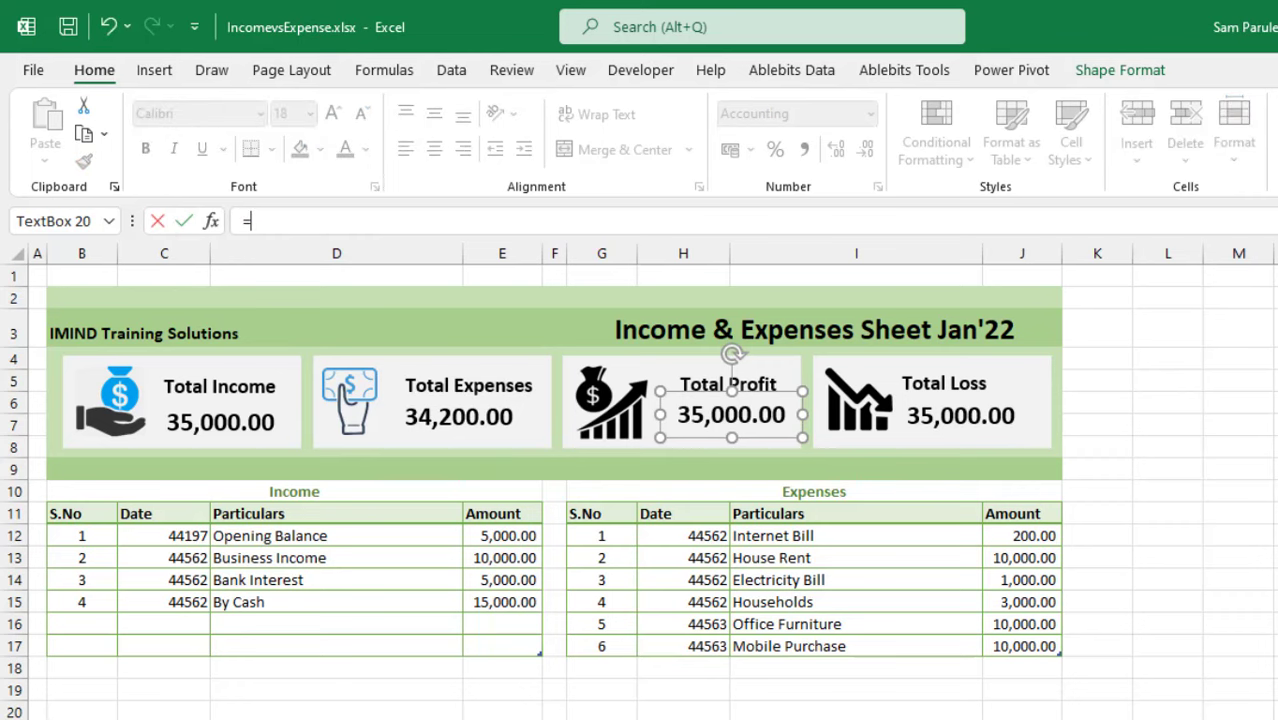
key("ctrl+Page_Down")
left_click(426, 350)
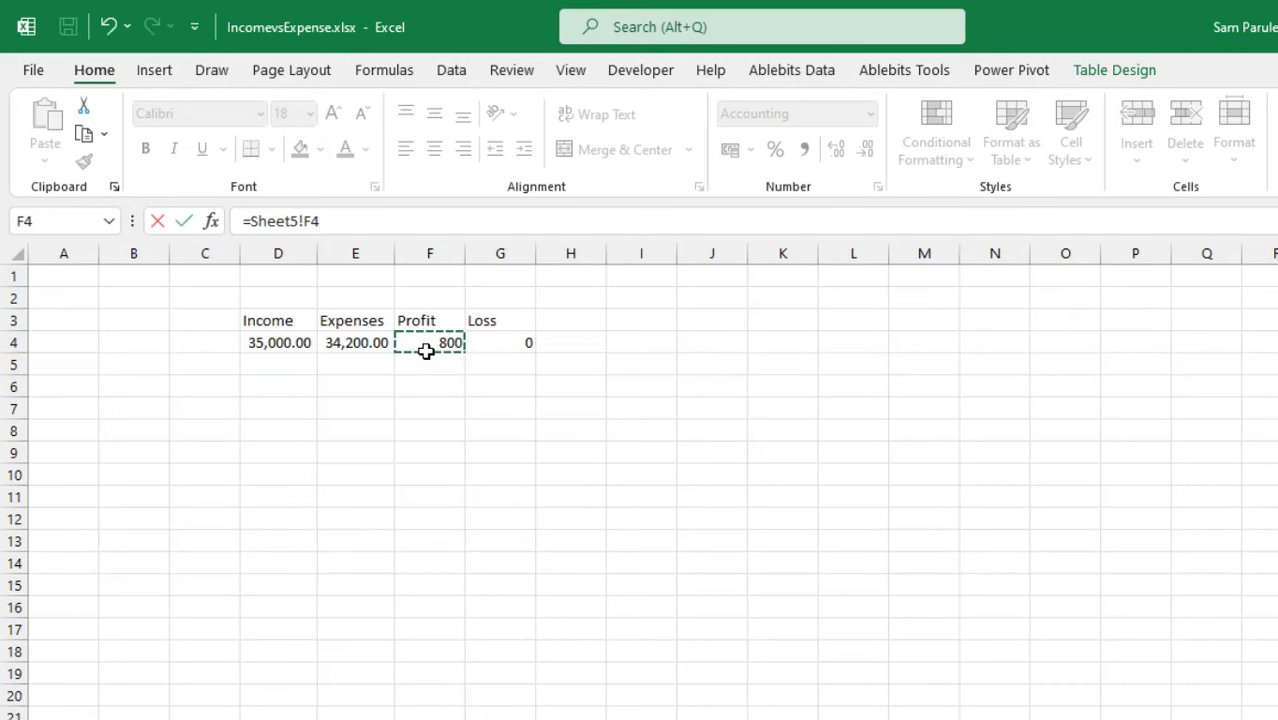
key("Return")
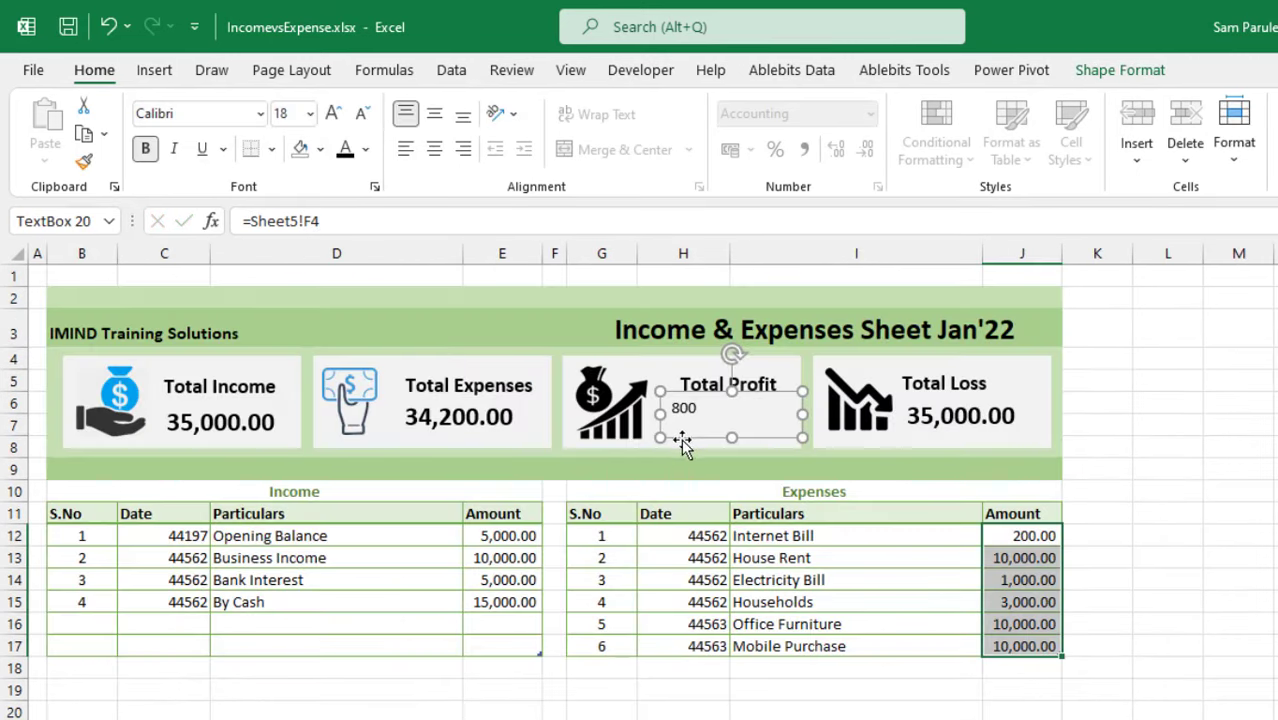
Copy the Total Expenses amount's formatting onto the Total Profit amount with Format Painter
left_click(497, 413)
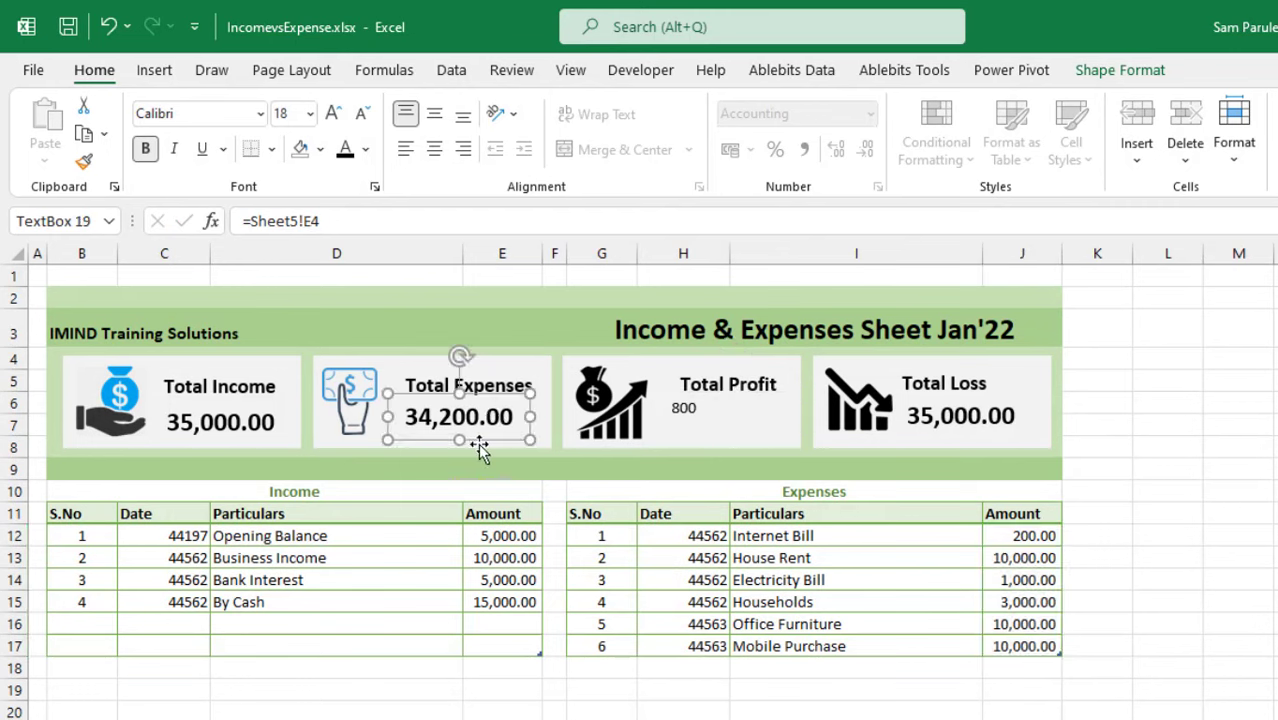
left_click(84, 161)
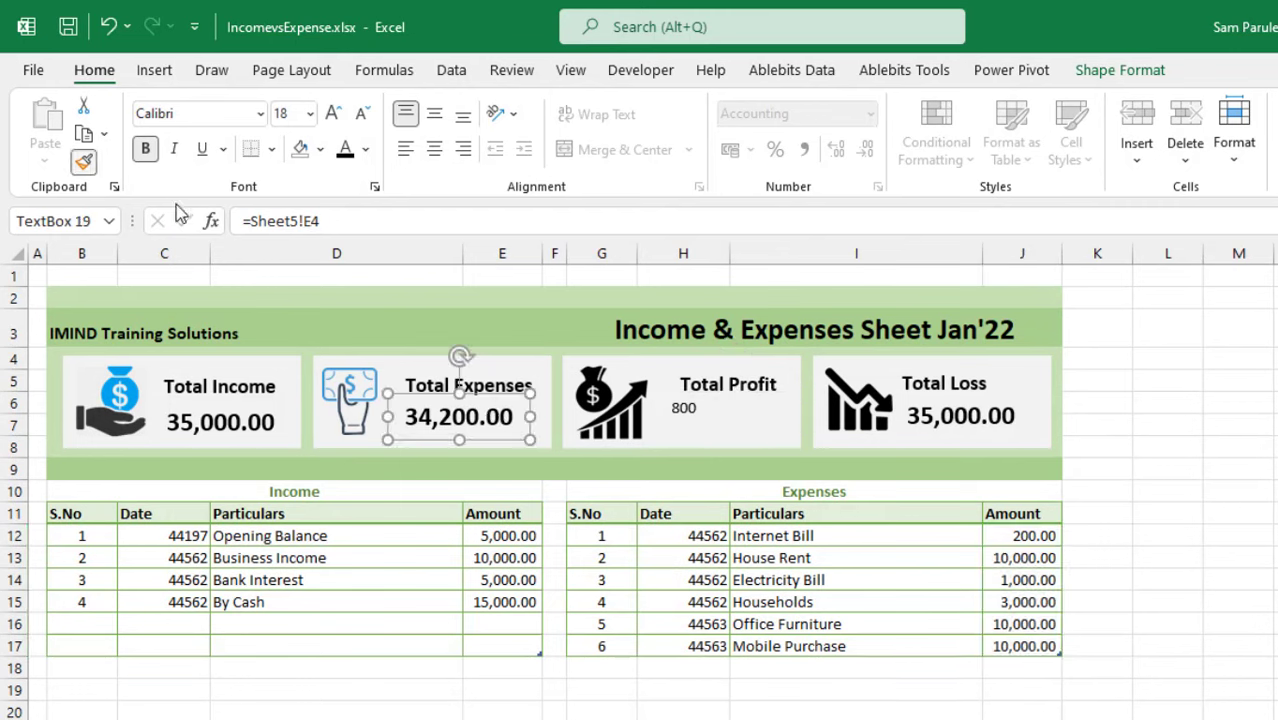
left_click(678, 410)
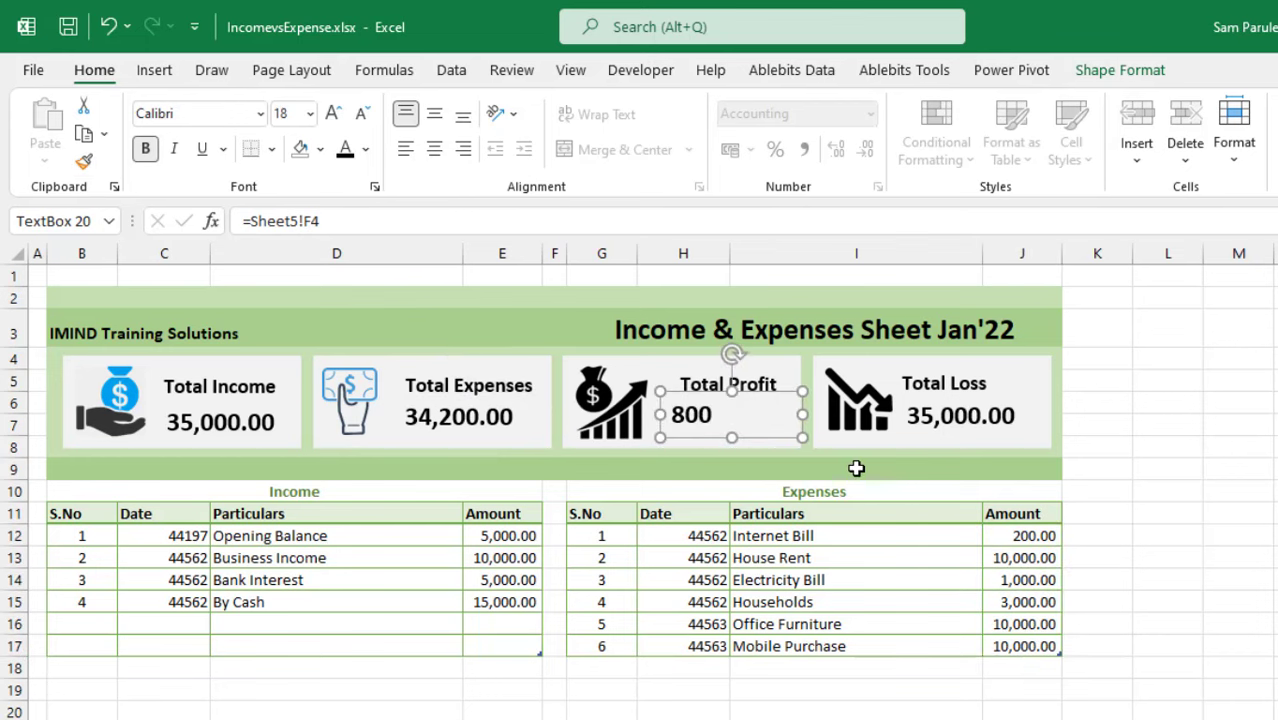
Relink the Total Loss card's text box to the helper sheet's loss cell with the formula =Sheet5!G4
left_click(944, 426)
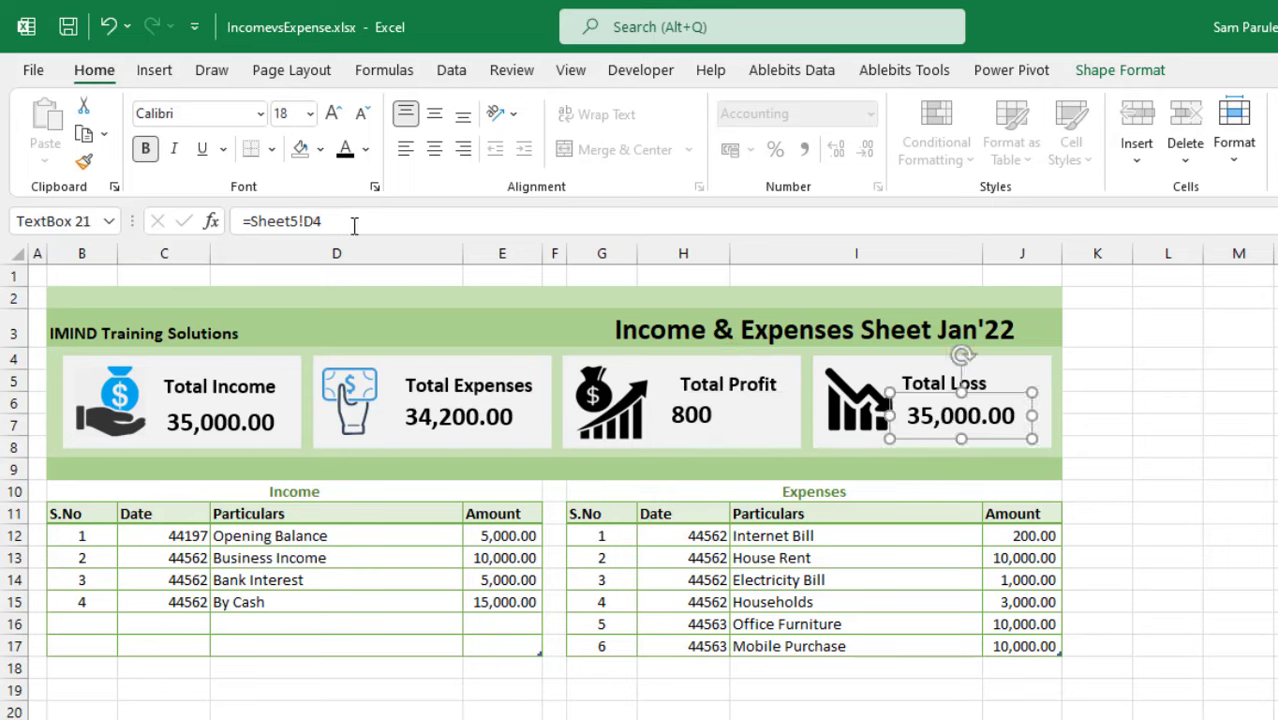
left_click_drag(354, 222, 94, 221)
type("=")
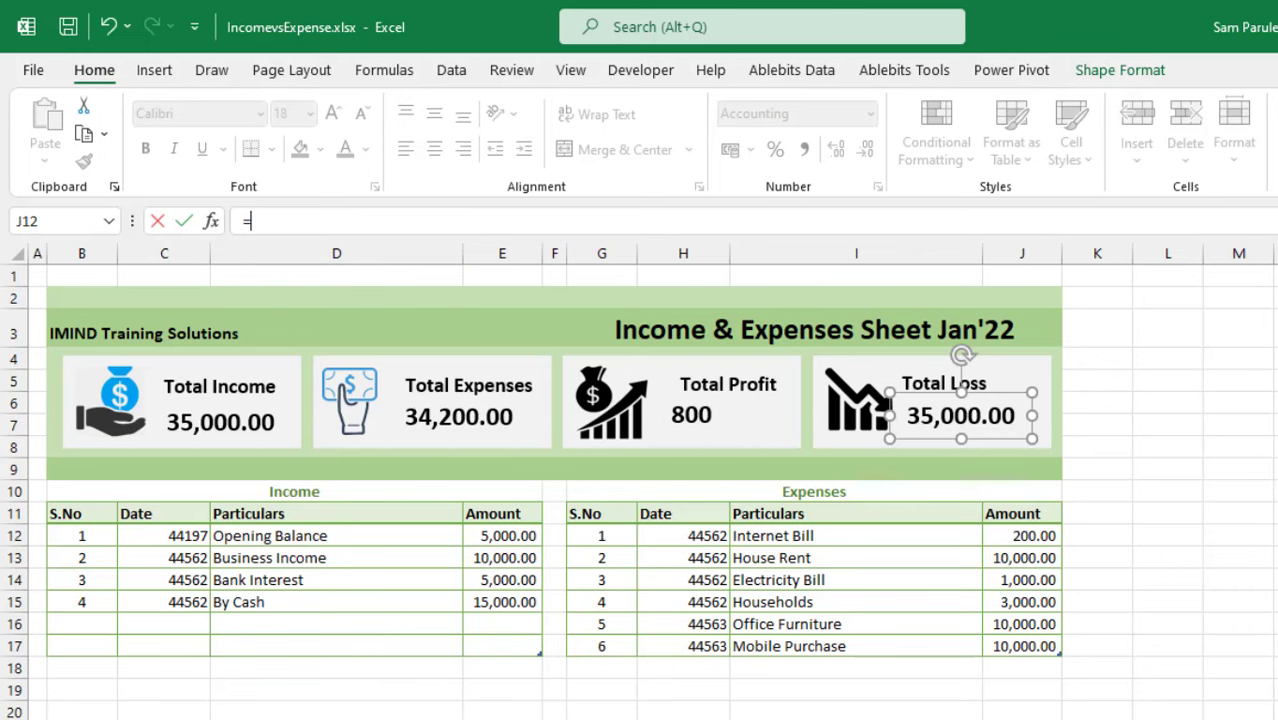
left_click(374, 715)
left_click(501, 348)
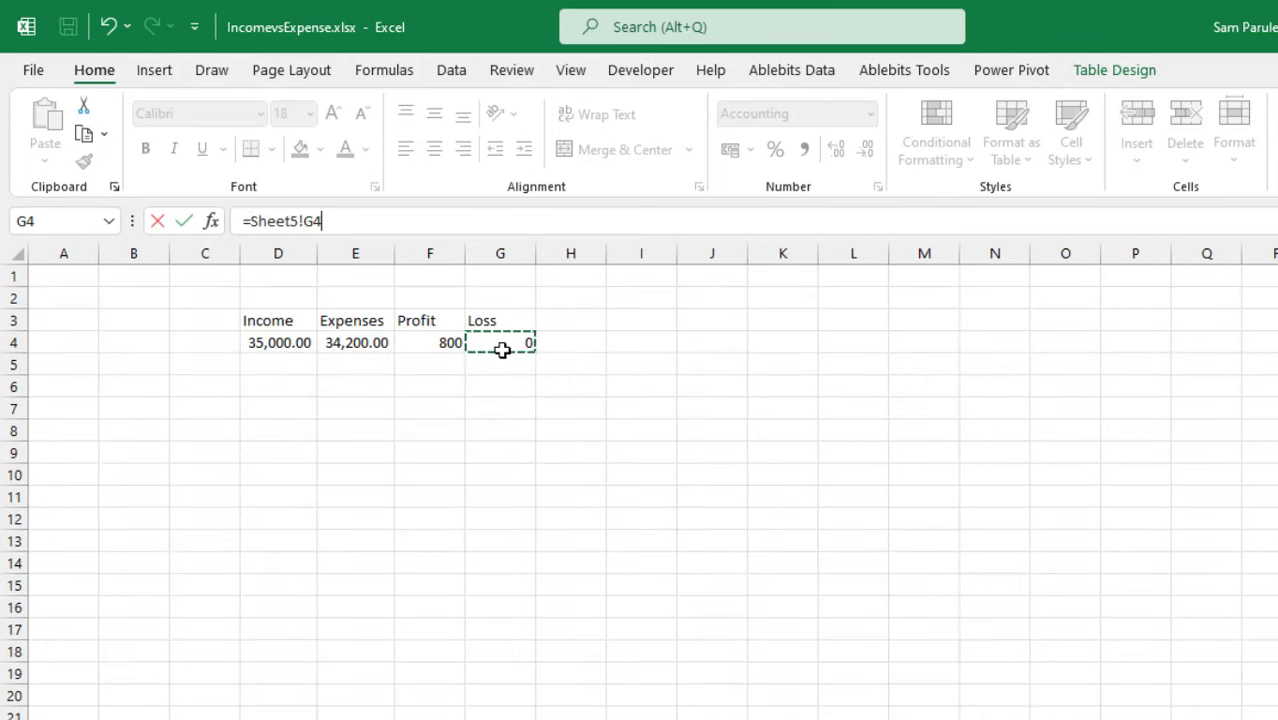
key("Return")
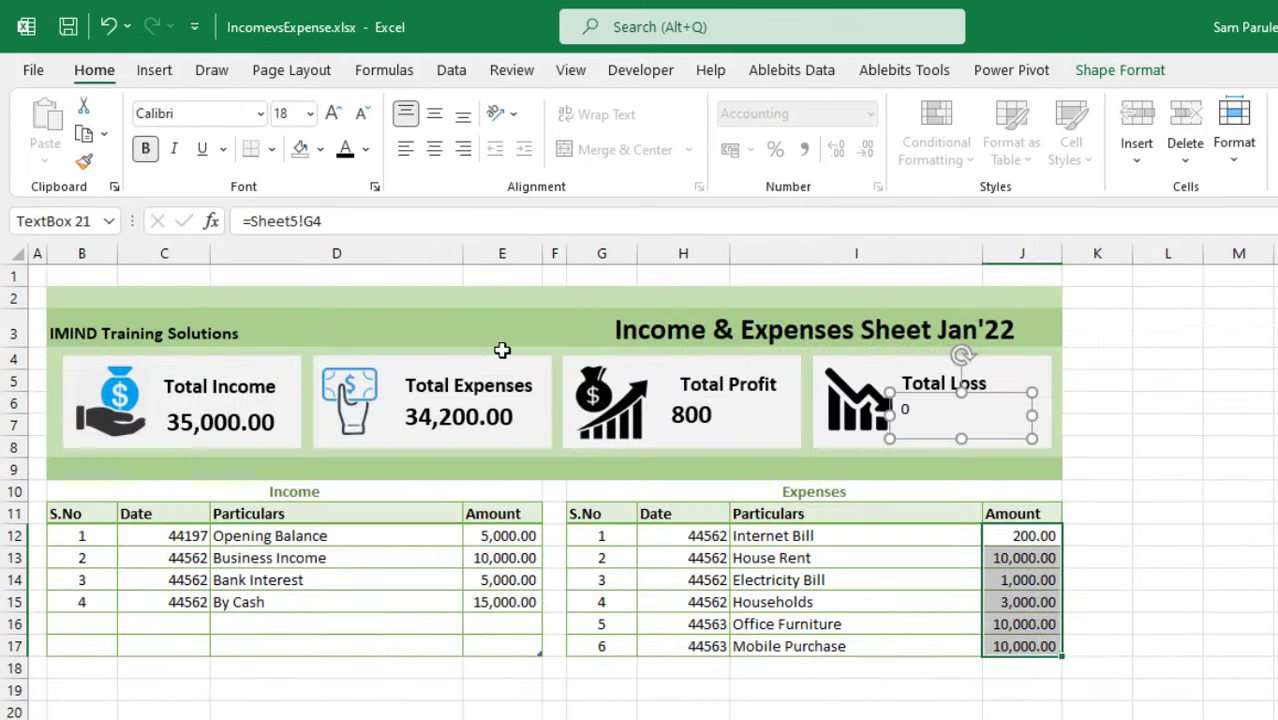
Copy the Total Profit amount's formatting onto the Total Loss amount with Format Painter
left_click(722, 435)
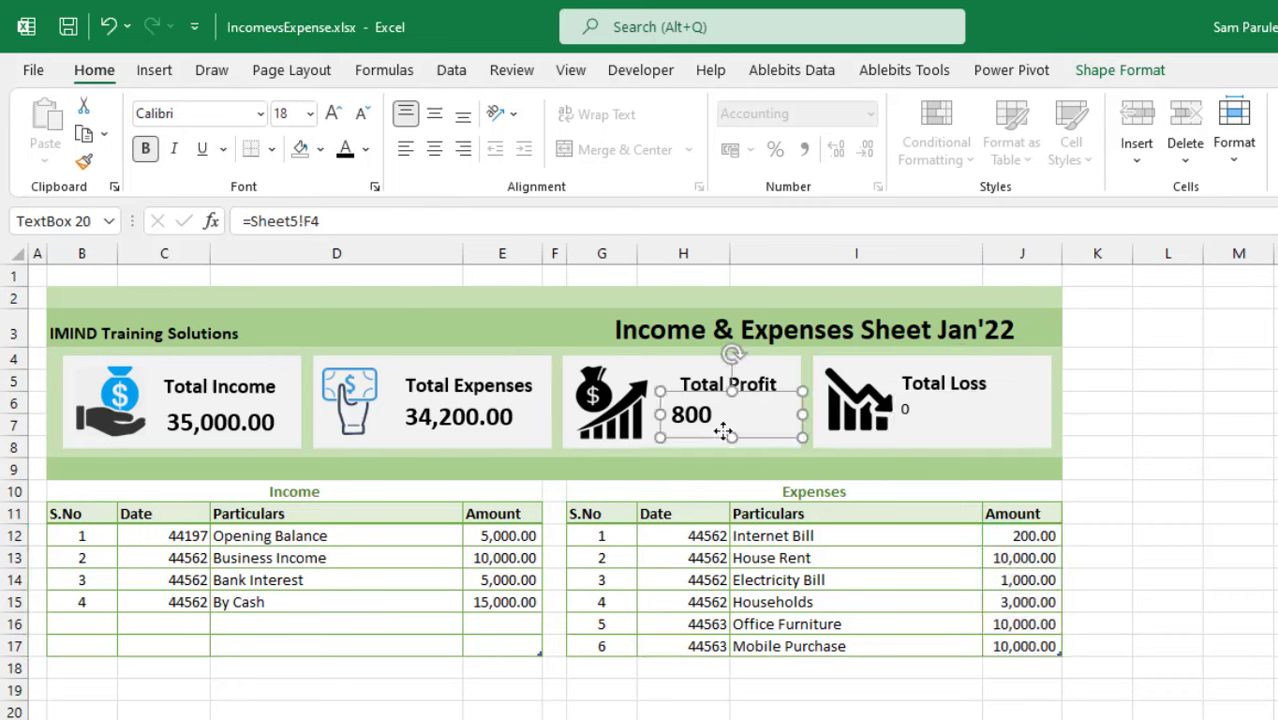
left_click(84, 163)
left_click(912, 424)
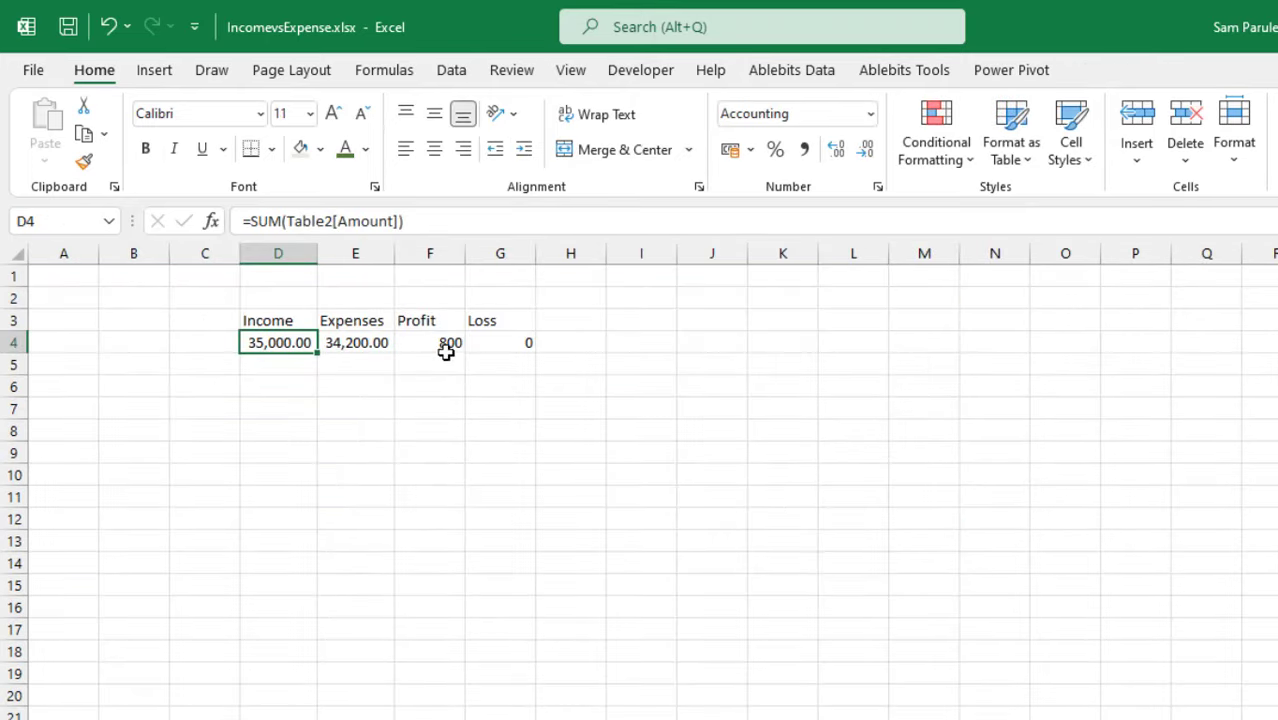
Apply the comma number style to the profit and loss cells F4:G4 on the helper sheet
left_click_drag(433, 346, 499, 342)
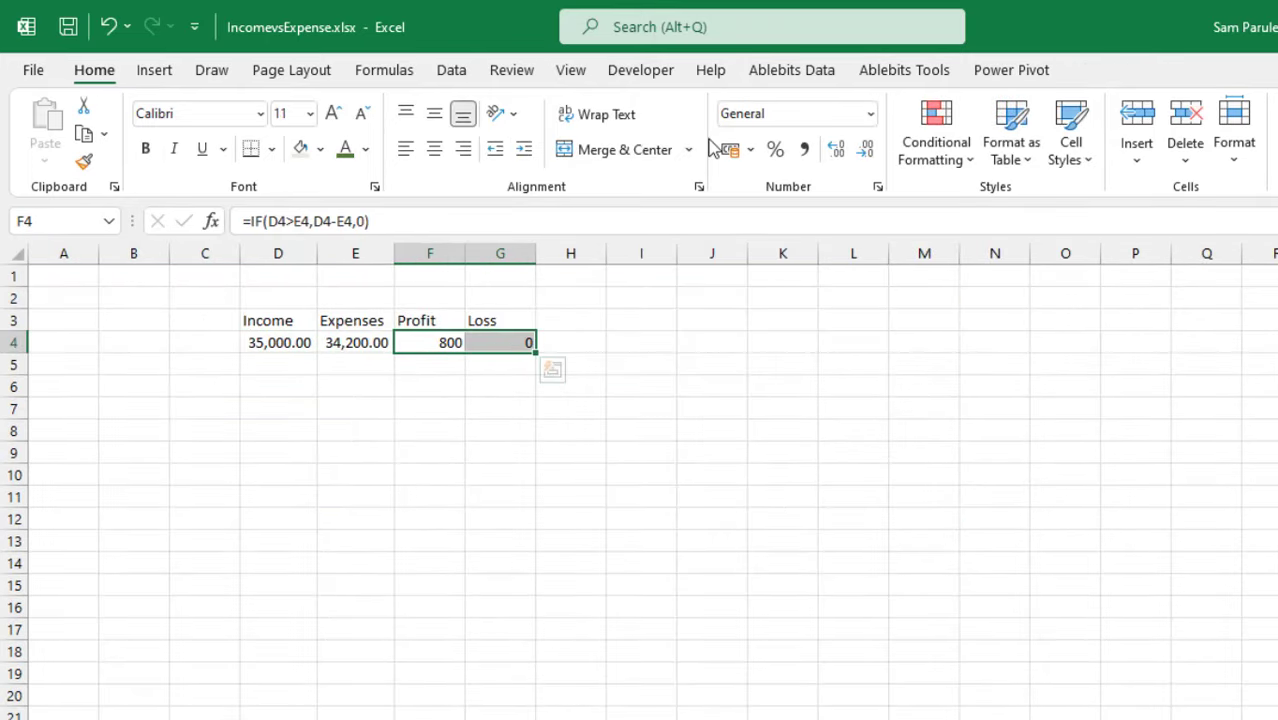
left_click(802, 152)
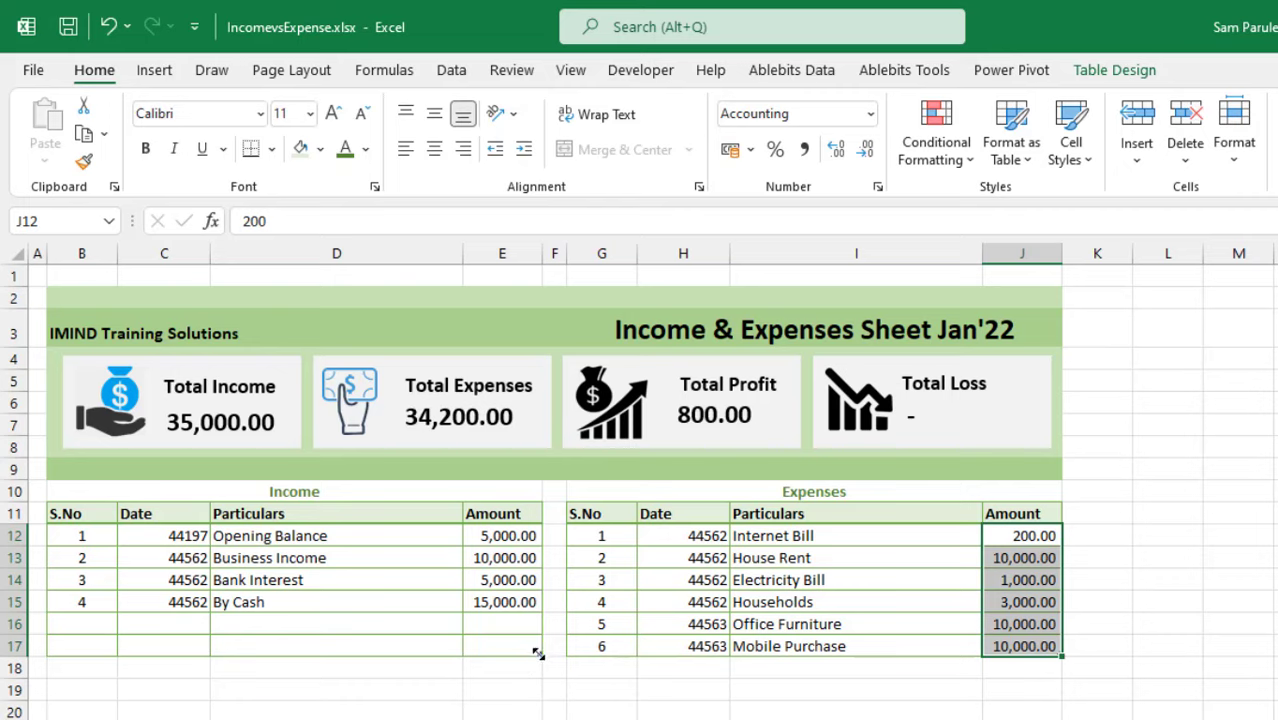
Extend the Income and Expenses tables down to row 20 and continue the serial numbers through 9 in both
left_click_drag(538, 660, 540, 715)
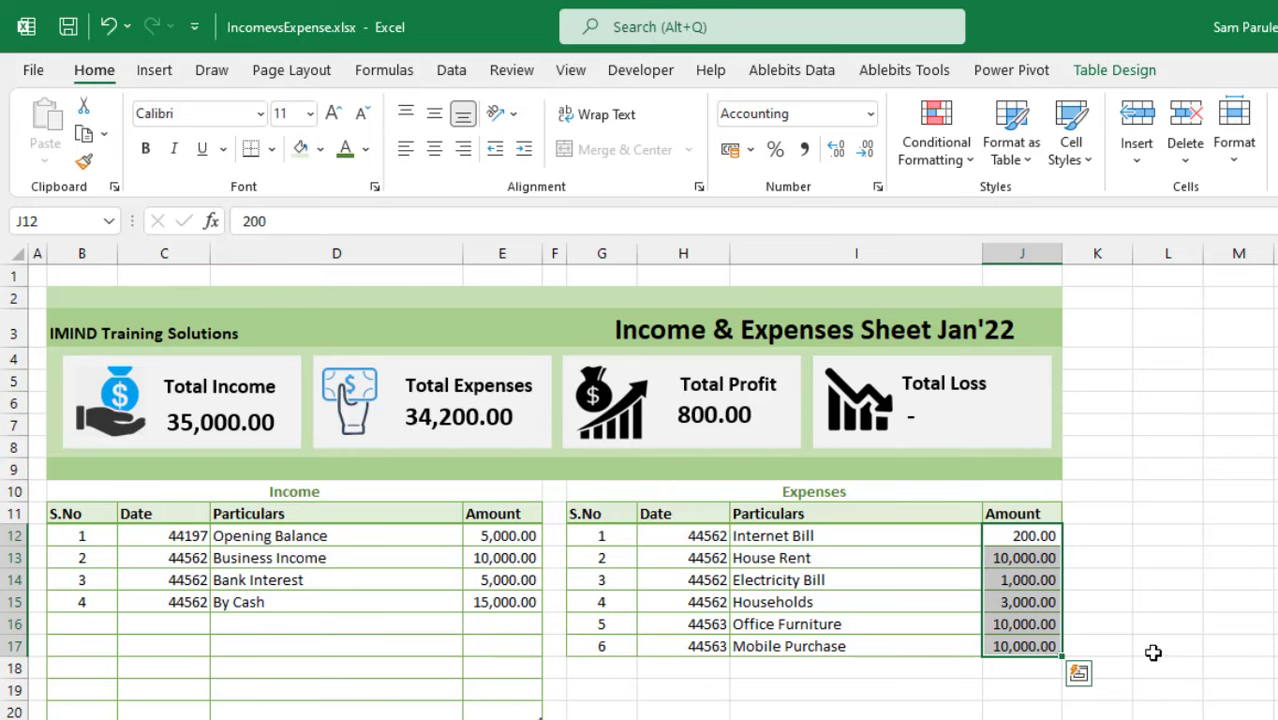
left_click(1121, 641)
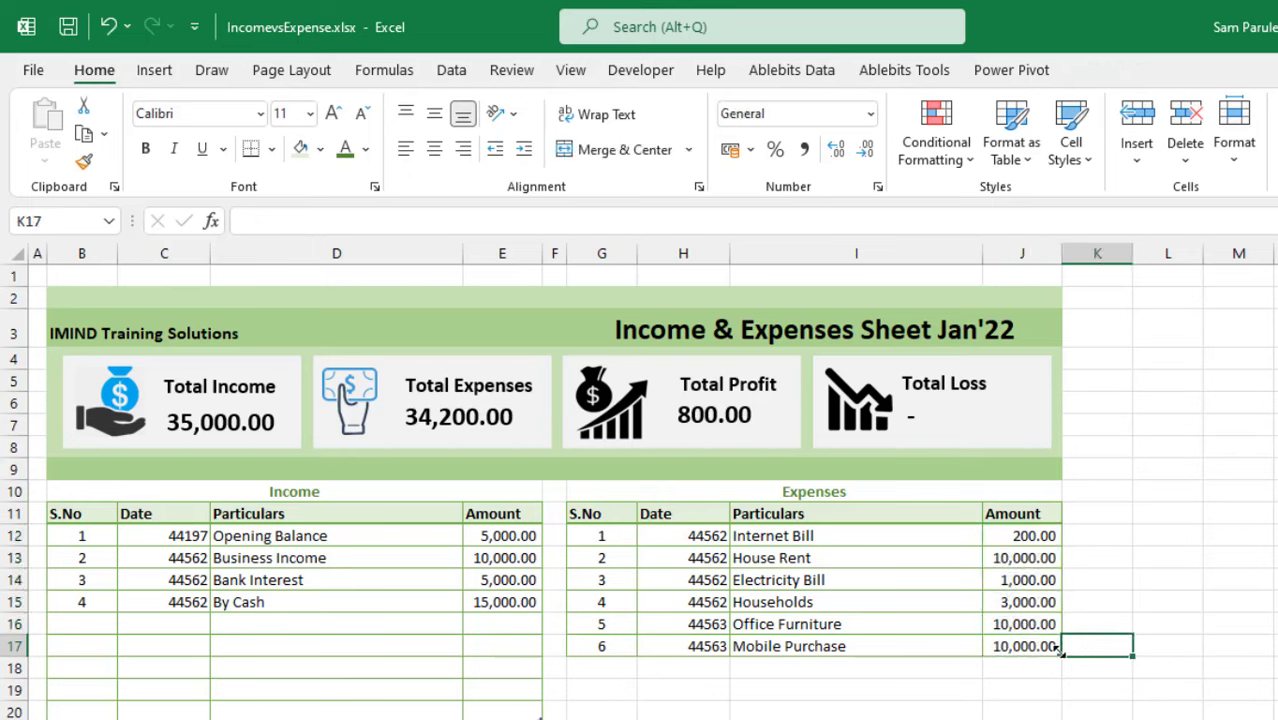
left_click_drag(1051, 669, 1036, 716)
left_click_drag(84, 582, 118, 714)
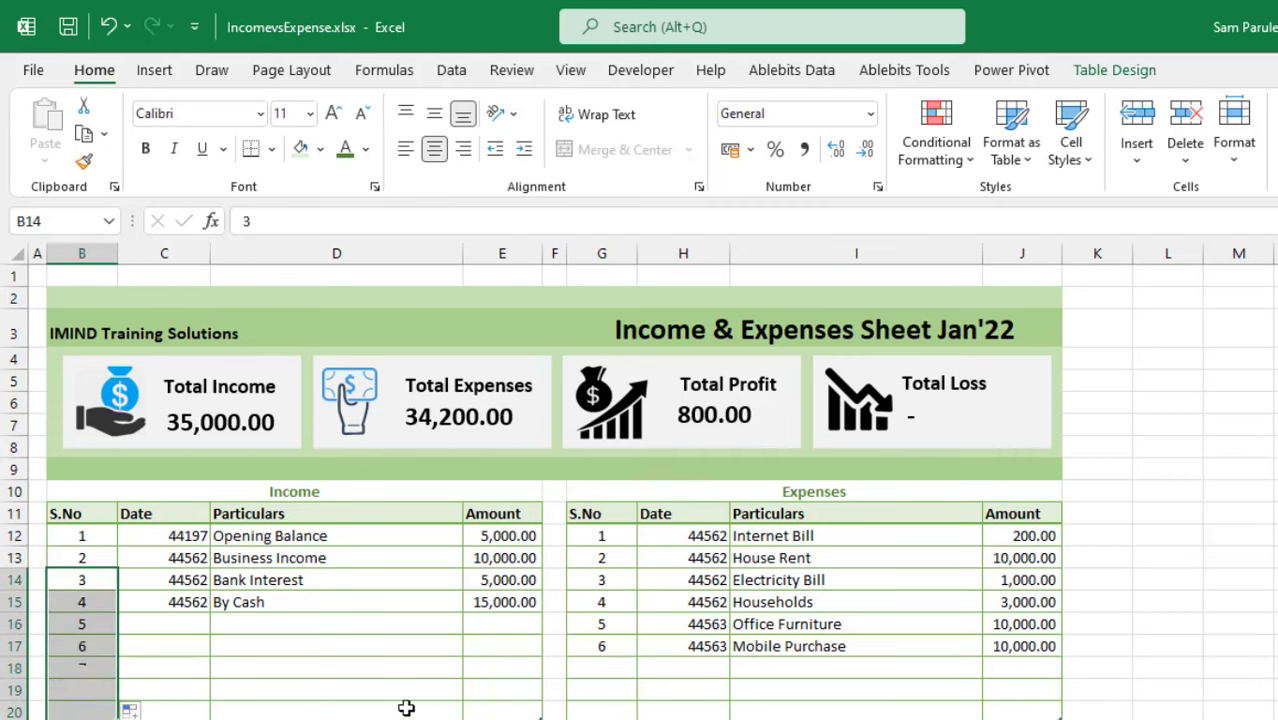
left_click_drag(608, 628, 622, 712)
Format the Income table's dates in C12:C20 as Date type 14-03-2012 and center them
left_click(165, 624)
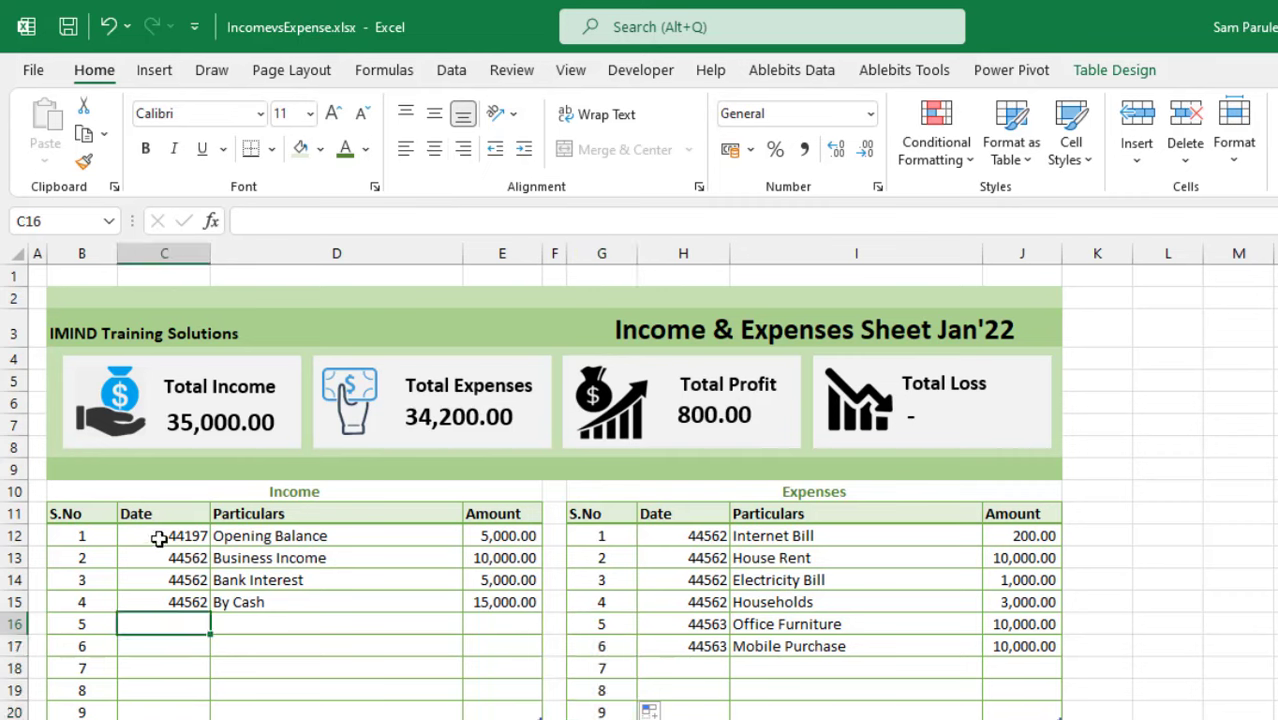
left_click_drag(159, 539, 165, 711)
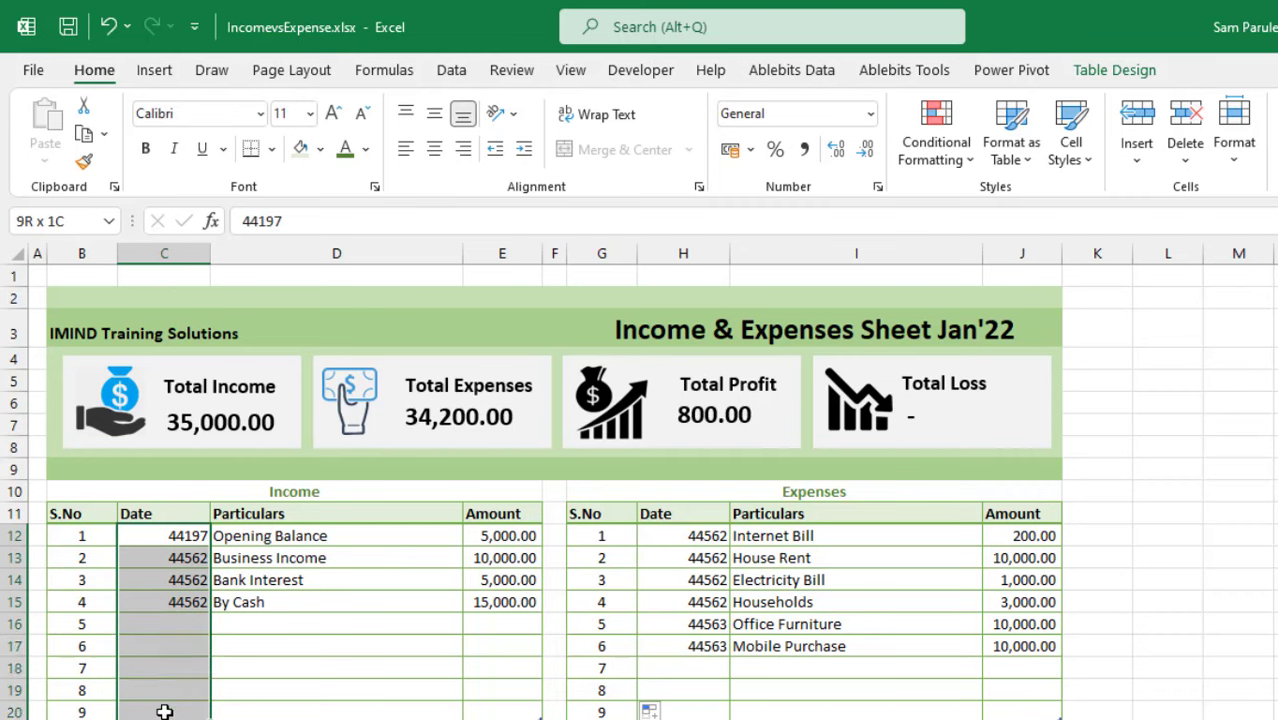
right_click(178, 621)
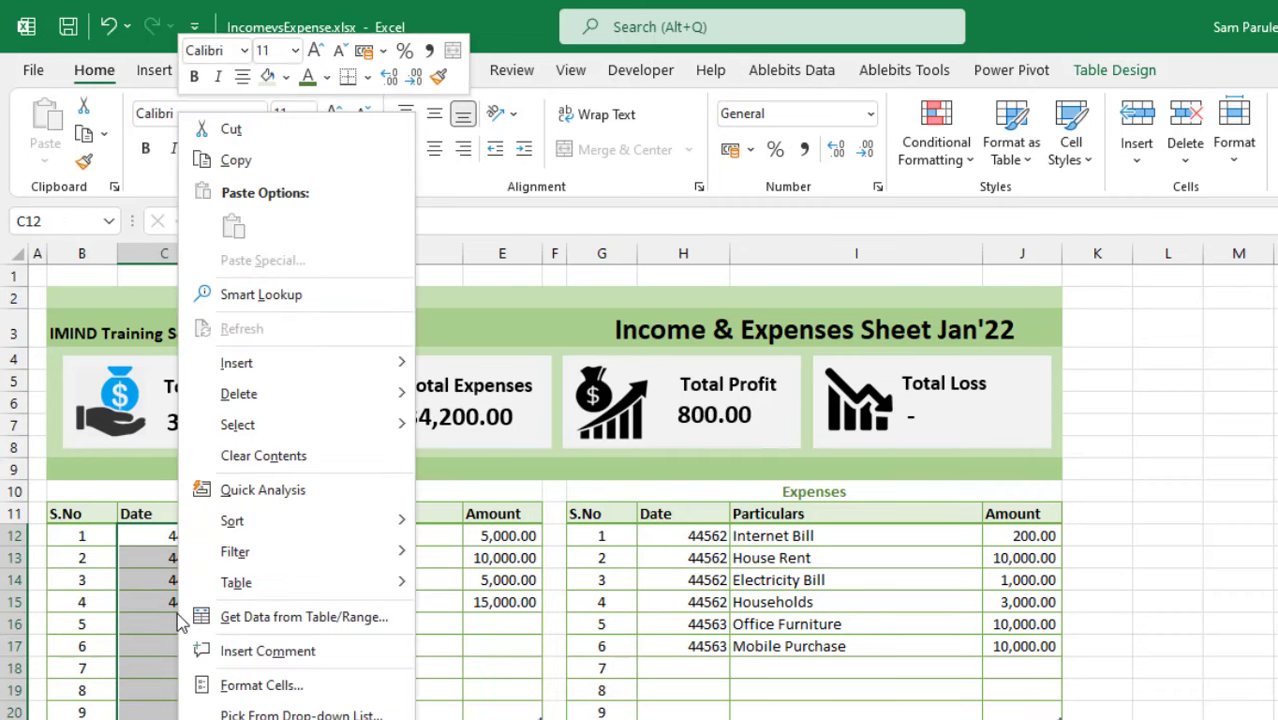
left_click(290, 686)
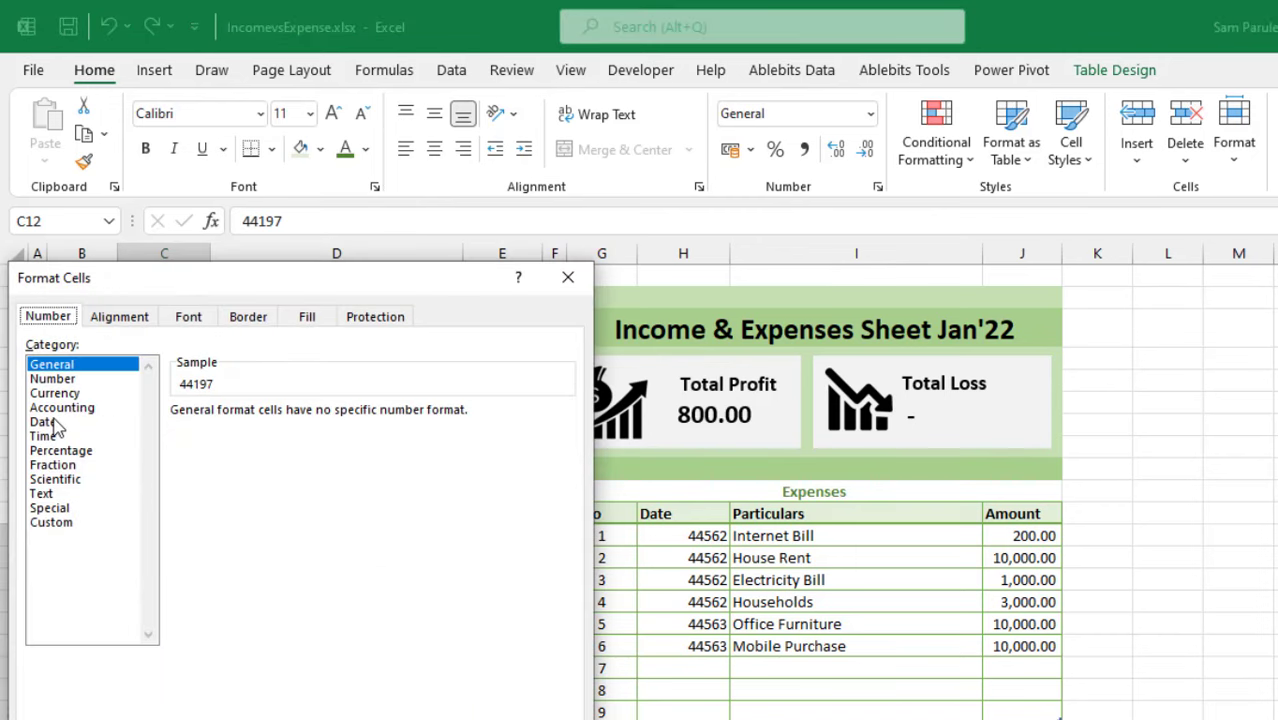
left_click(55, 423)
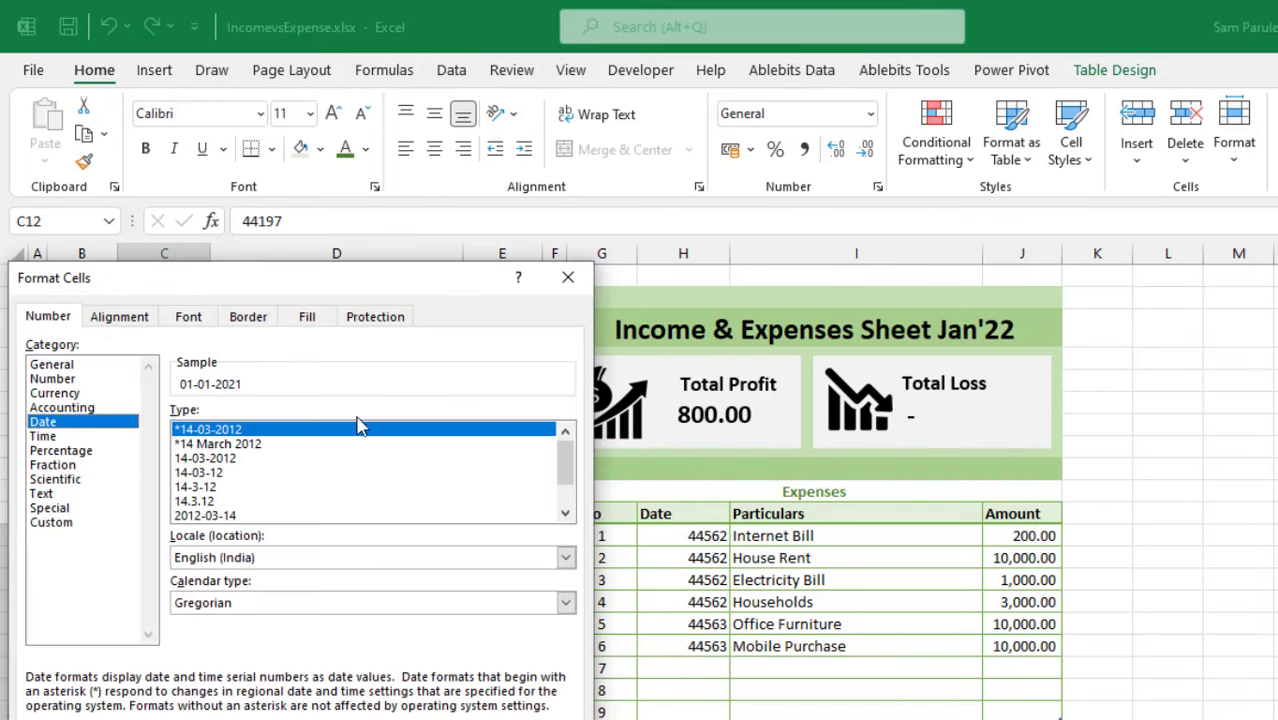
left_click(233, 460)
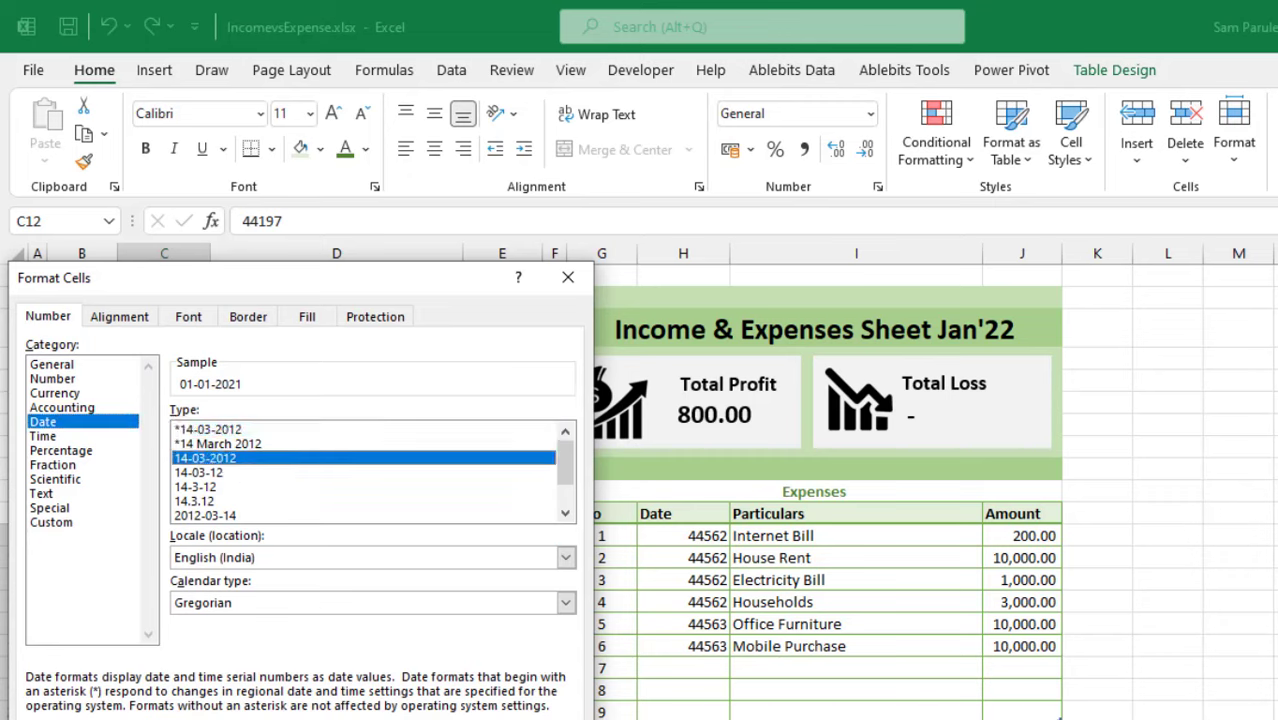
key("Return")
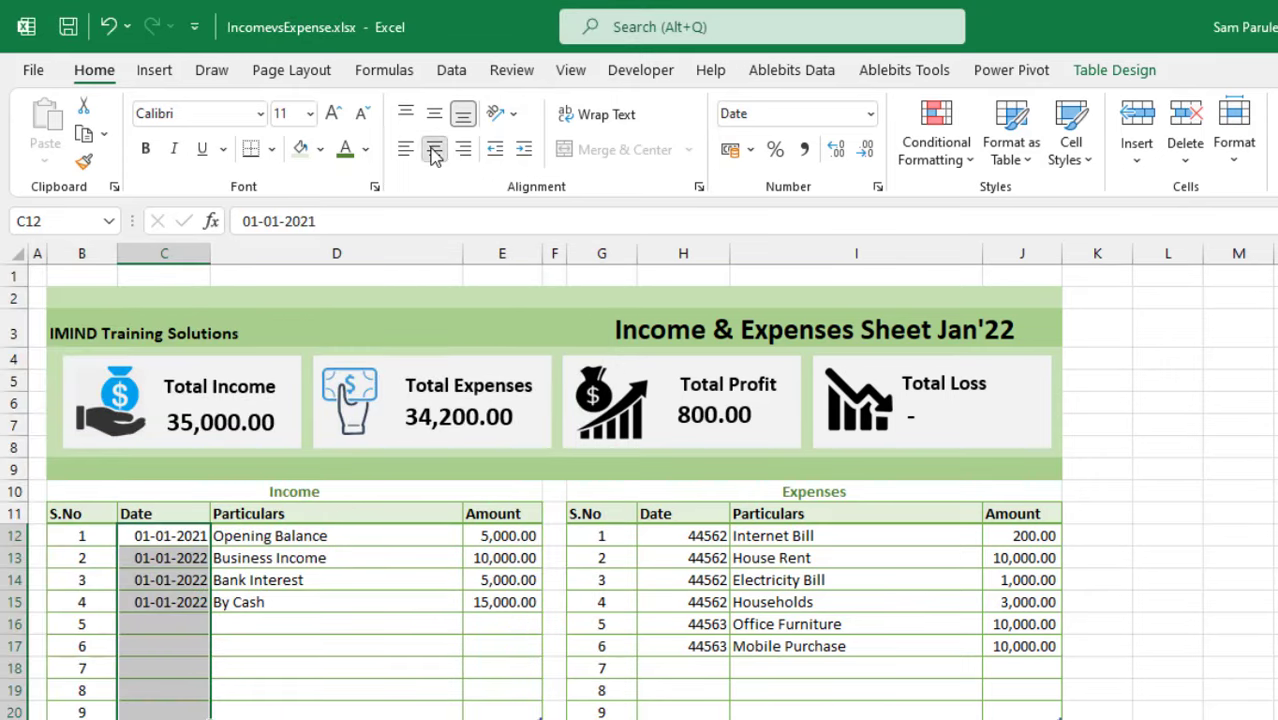
left_click(434, 148)
Copy the date formatting of cell C12 onto the Expenses table's dates in H12:H20 with Format Painter
left_click_drag(683, 537, 670, 712)
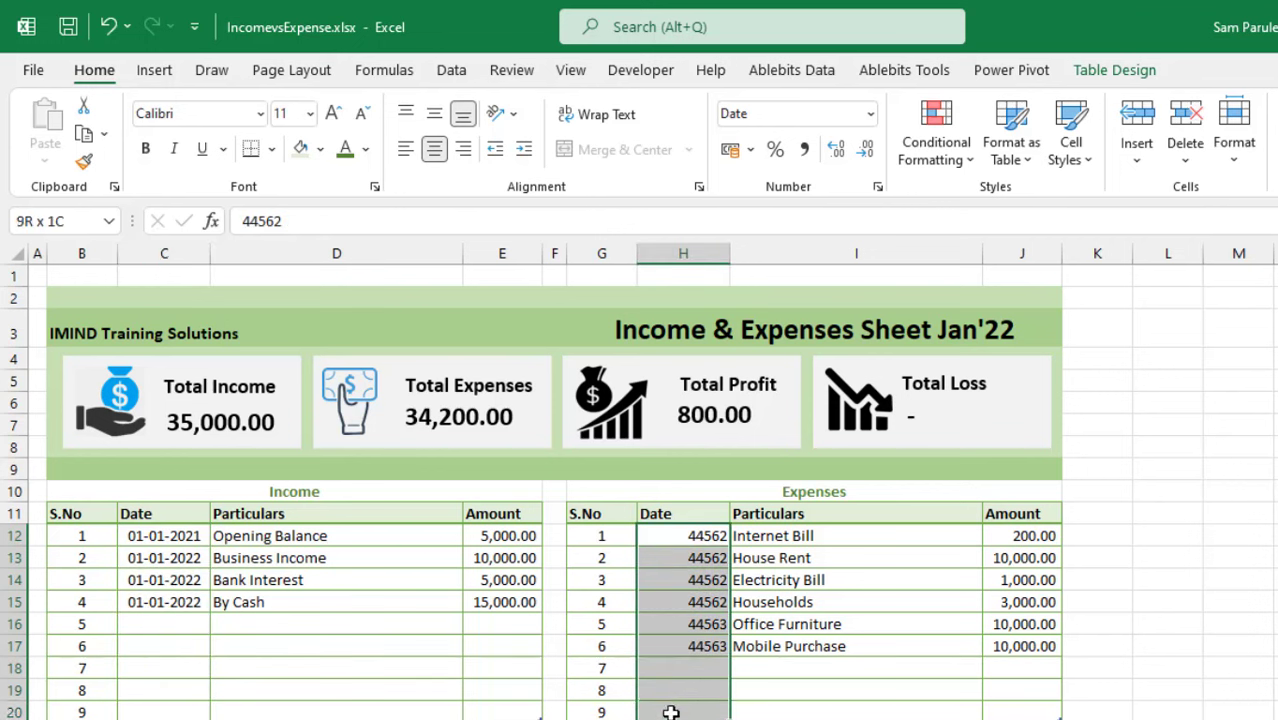
left_click(163, 536)
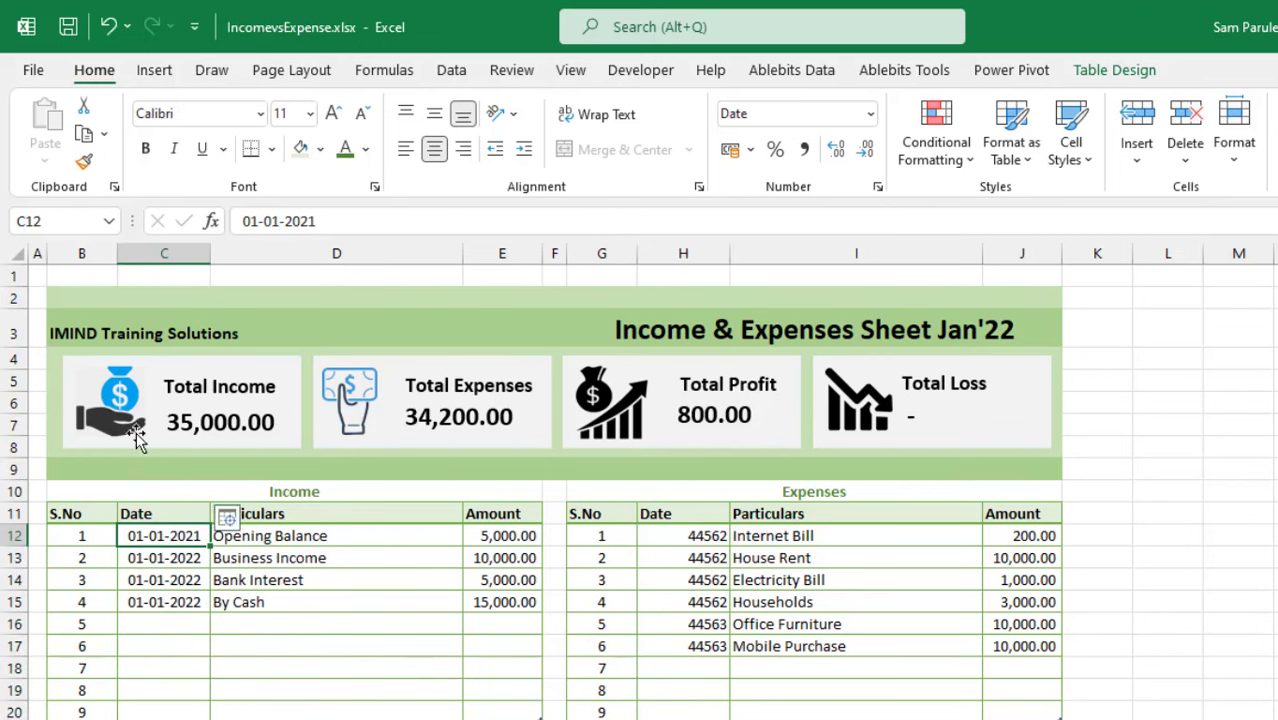
left_click(84, 163)
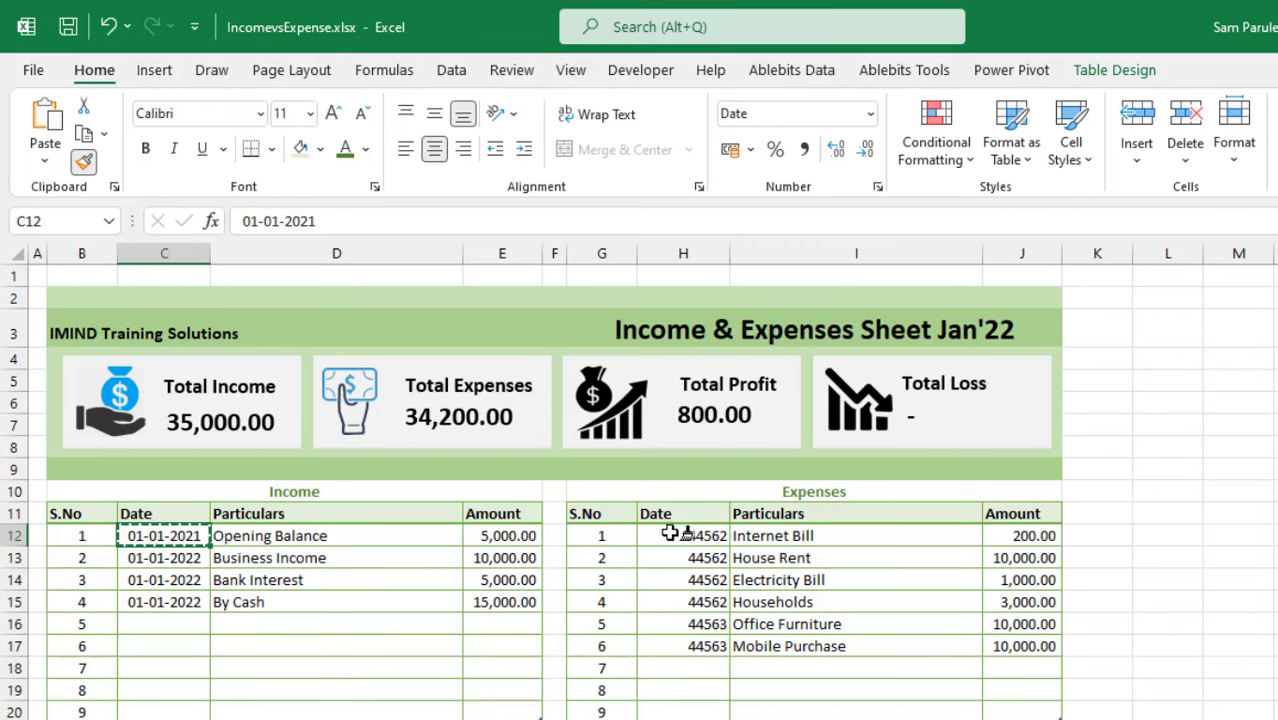
left_click_drag(670, 535, 676, 705)
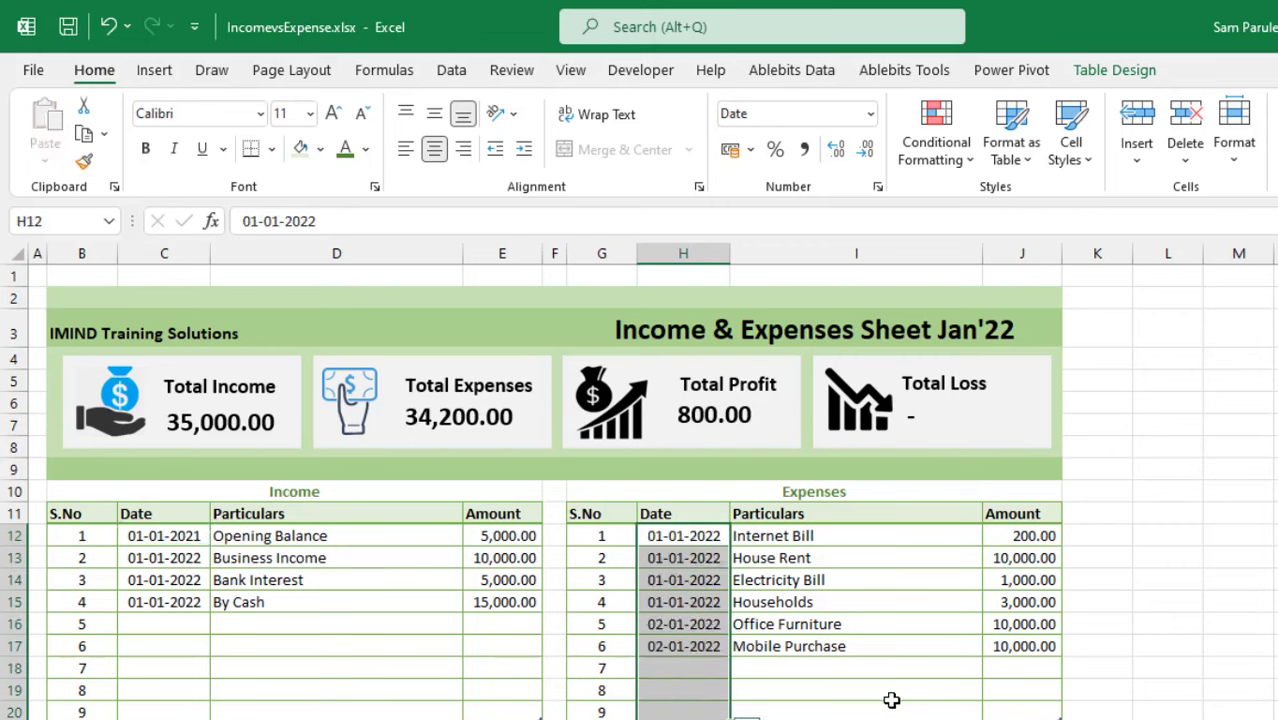
Add an Income entry in row 16 dated 01-01-2022 with the particulars Bank FD and an amount of 5,000
left_click(152, 630)
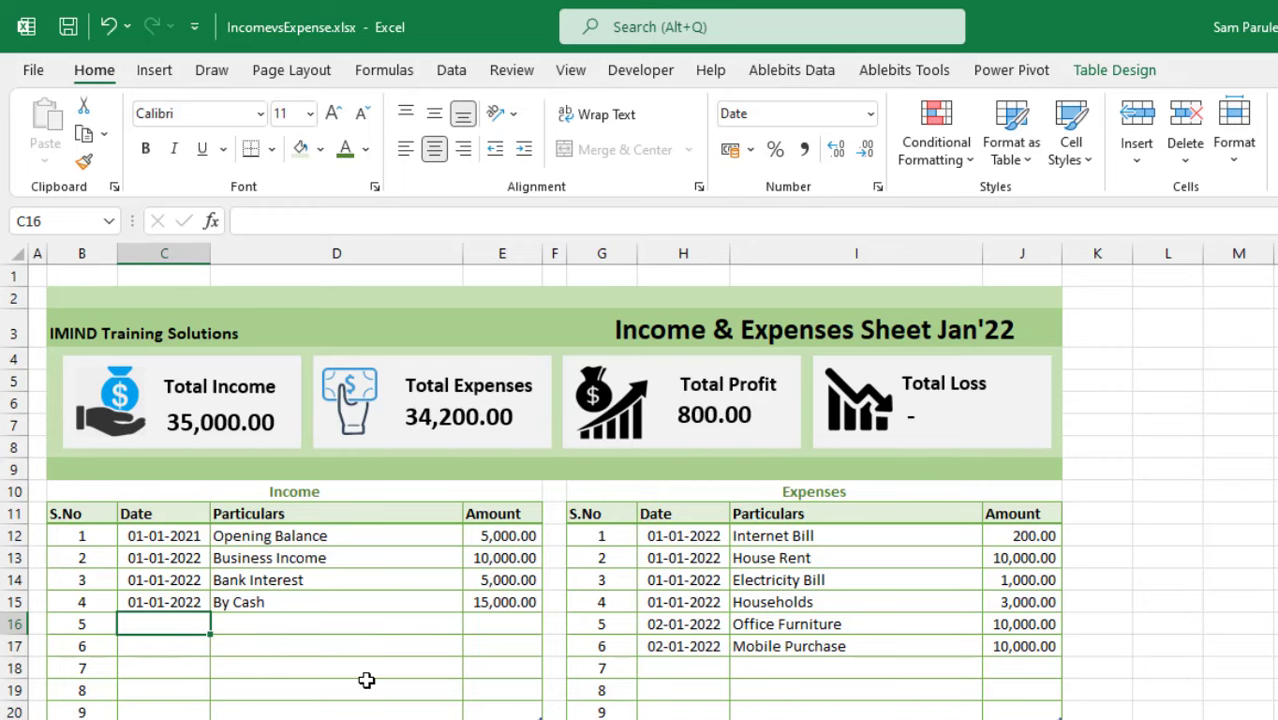
type("01/01/2022")
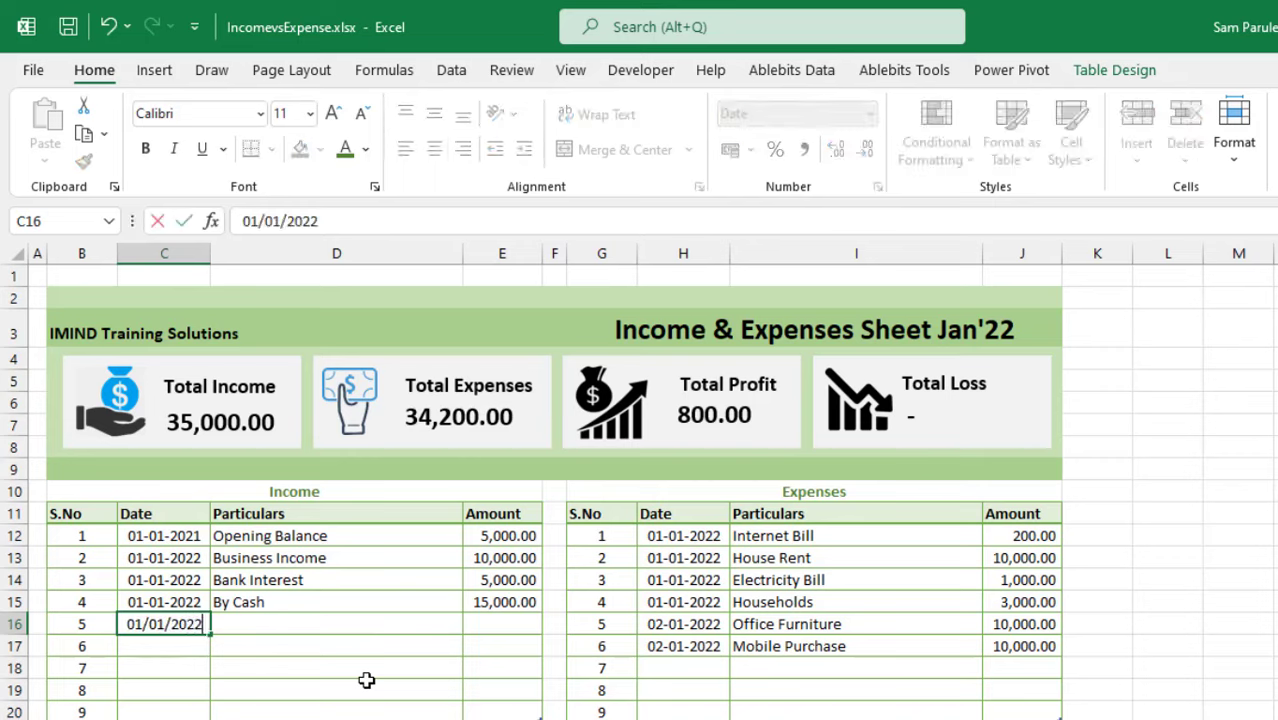
key("Tab")
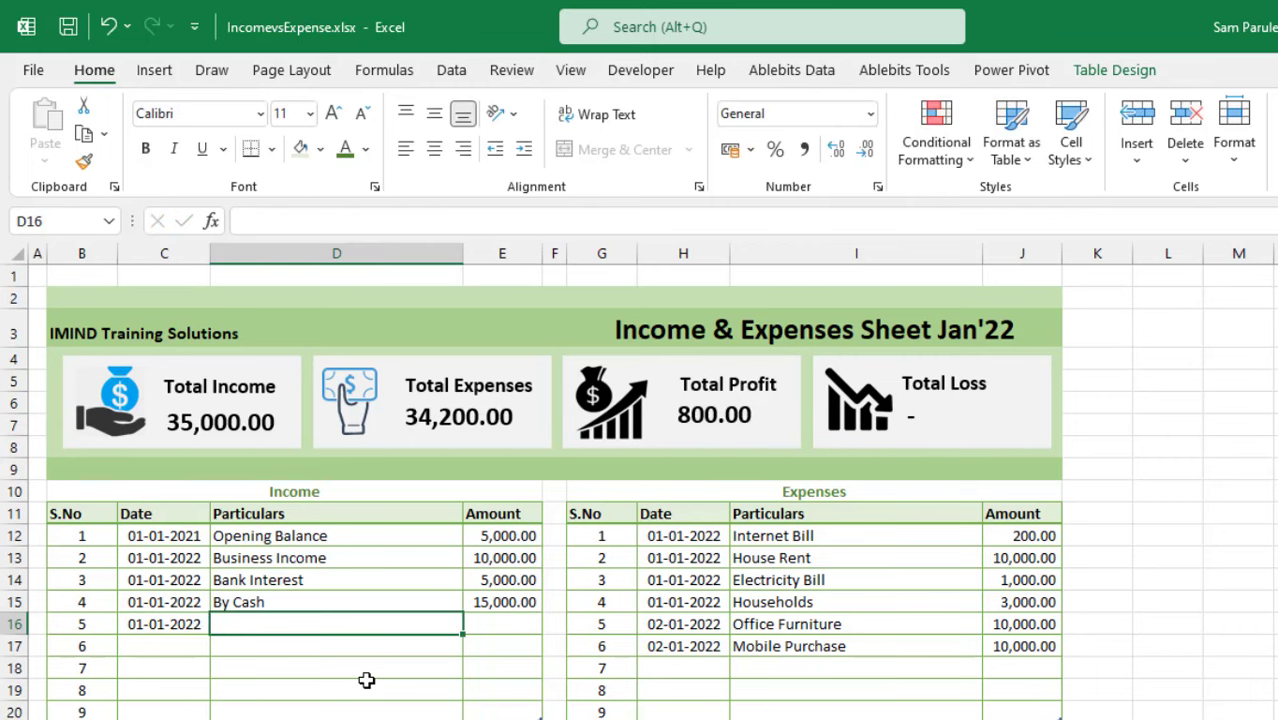
type("Ba")
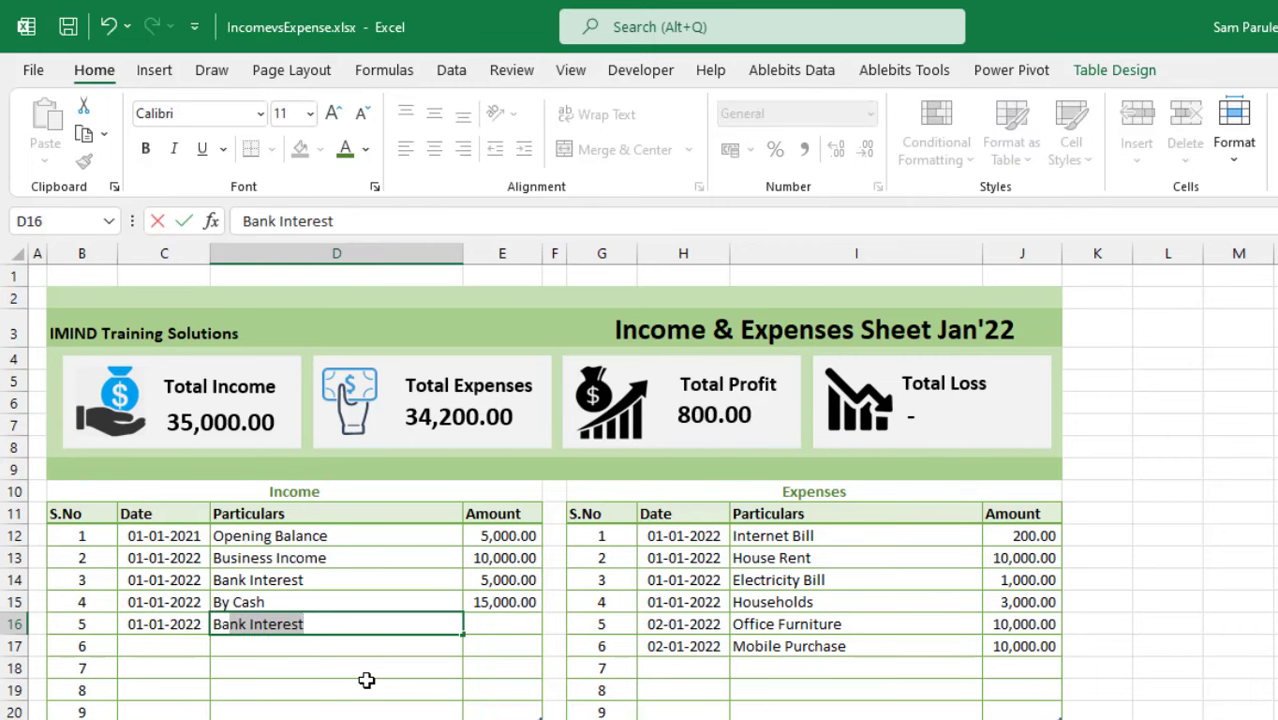
type("nk FD")
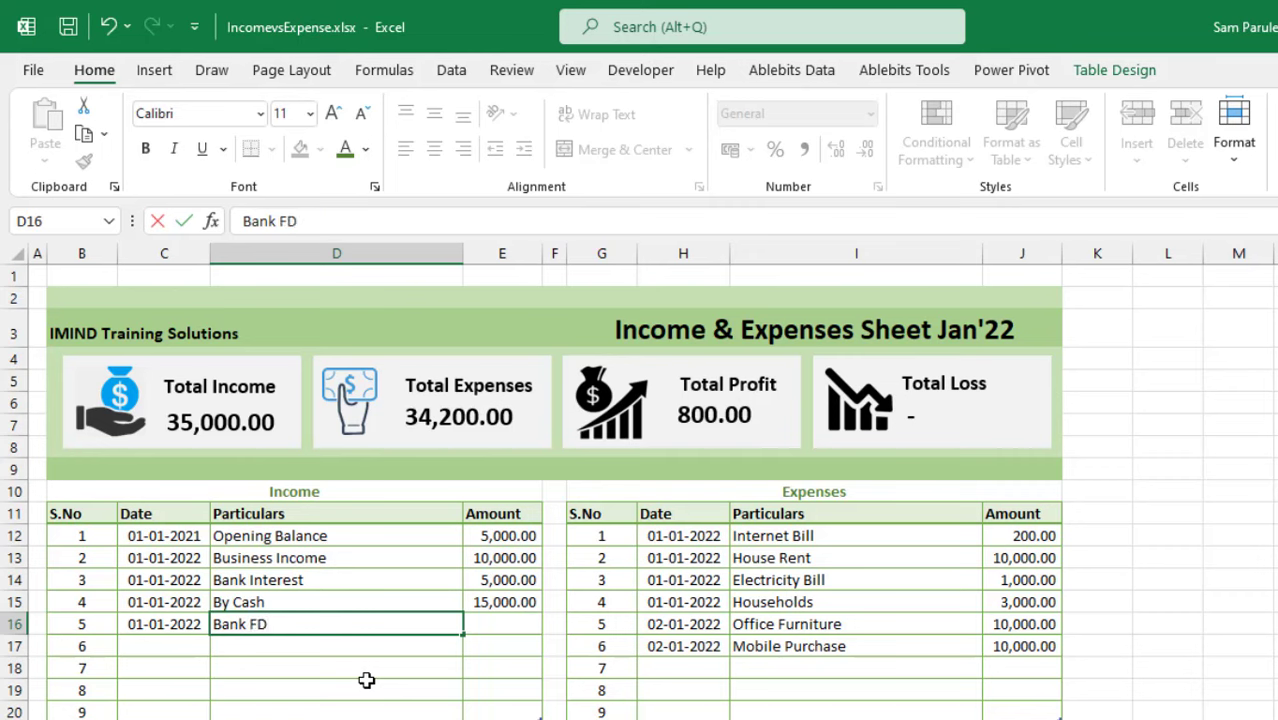
key("Return")
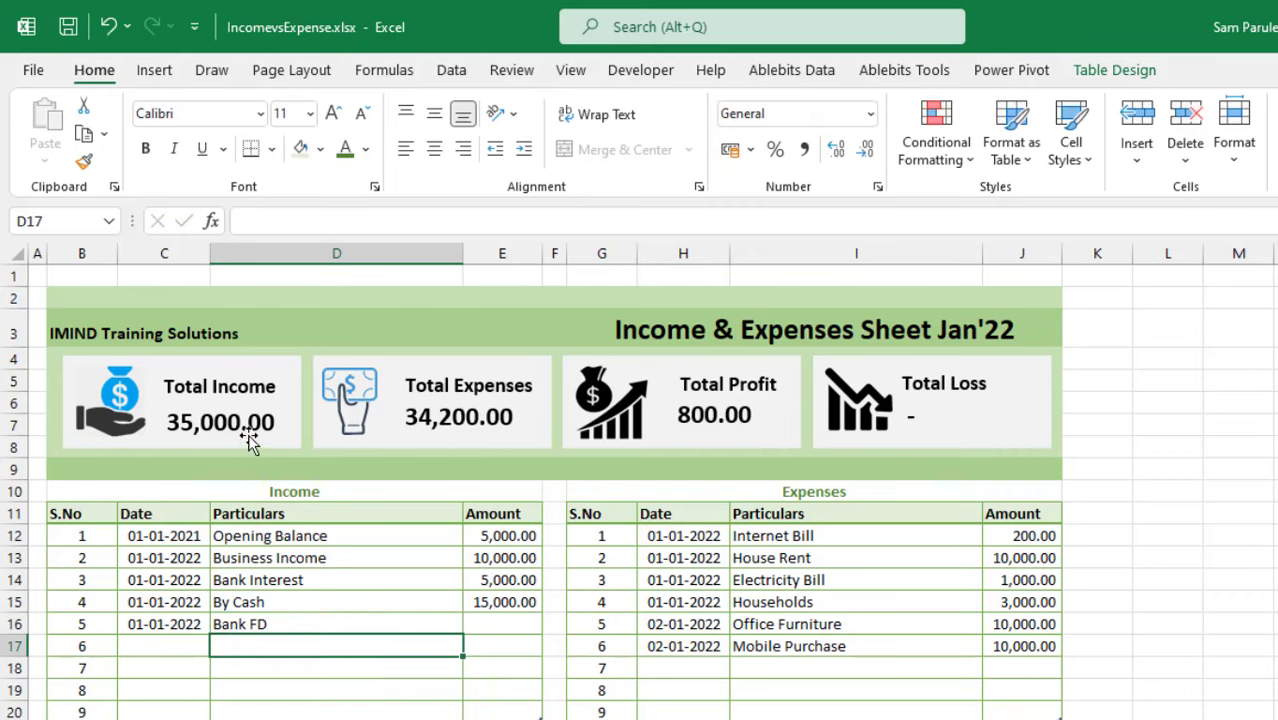
left_click(507, 620)
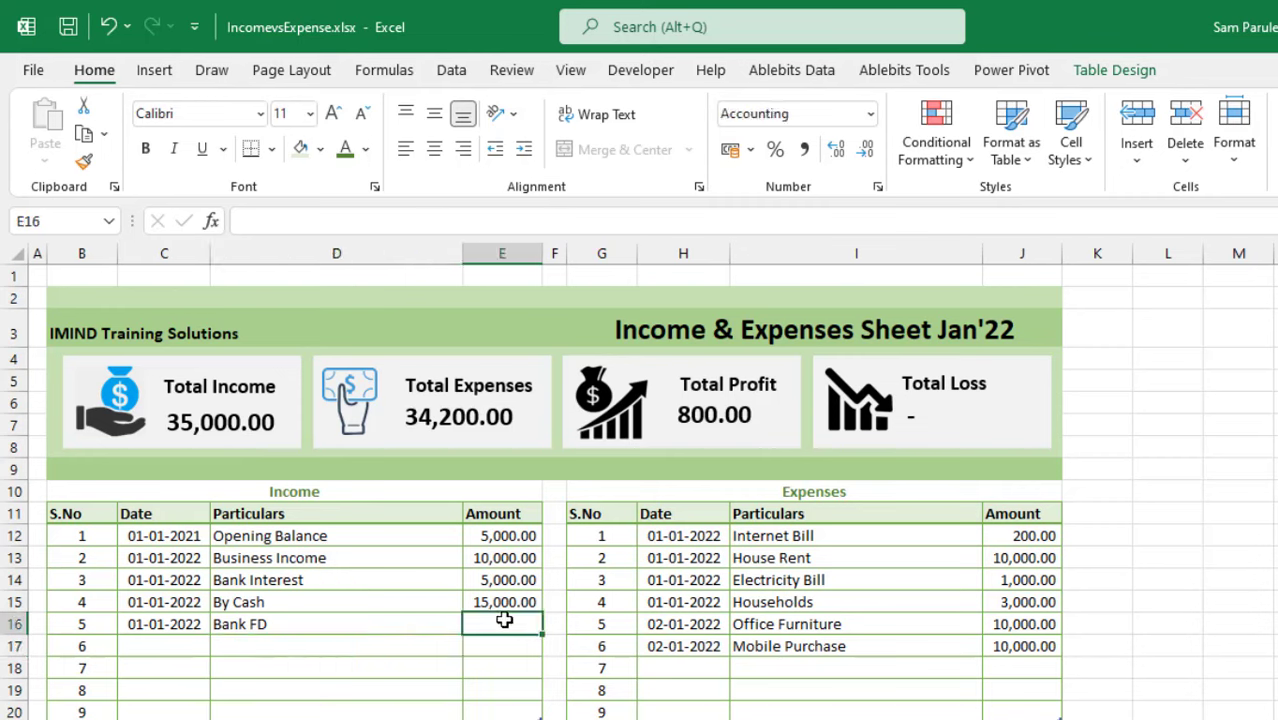
type("5,00")
type("000")
key("Return")
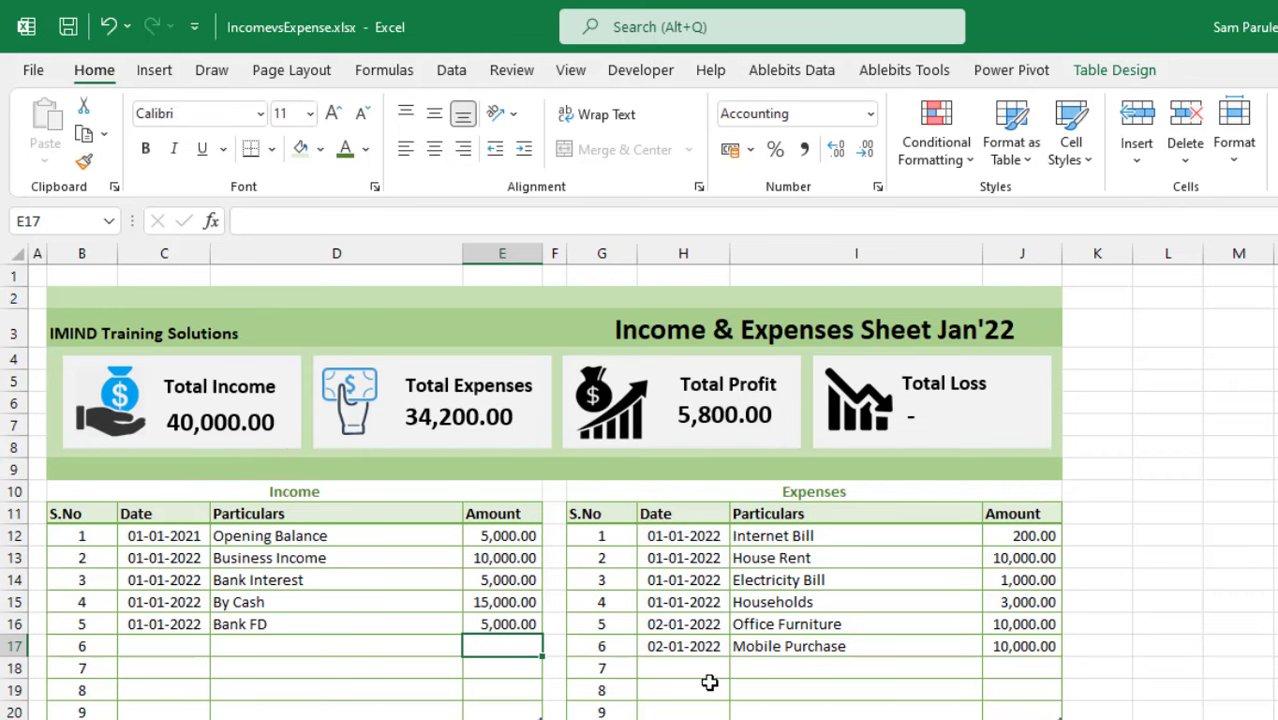
Add an Expenses entry in row 18 dated 02-01-2022 with the particulars Staff Salary and an amount of 5,000
left_click(724, 669)
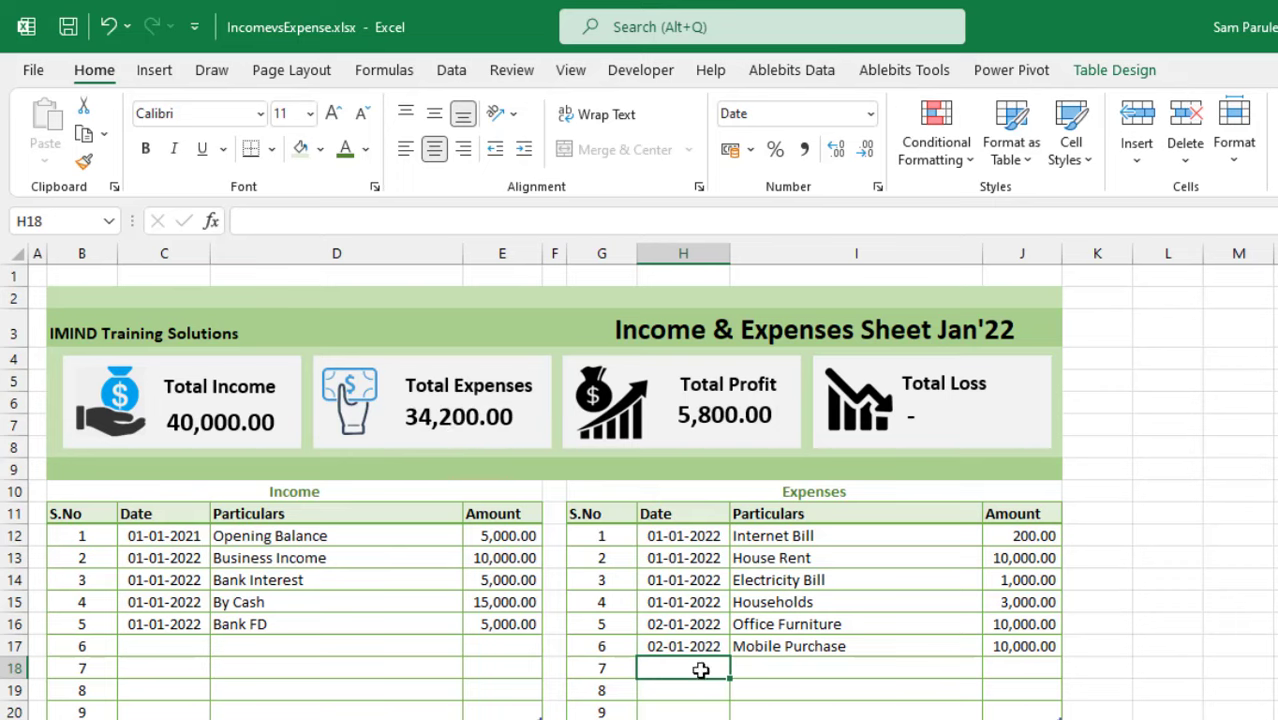
type("02/01")
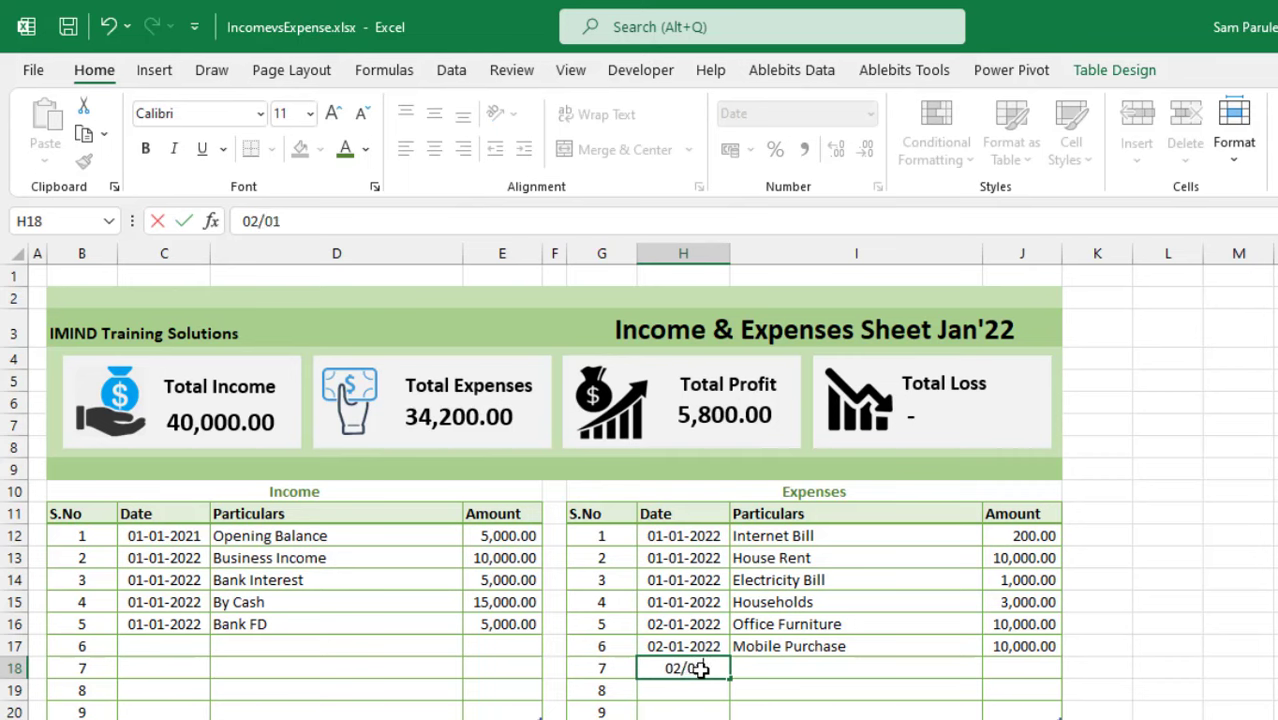
type("/2022")
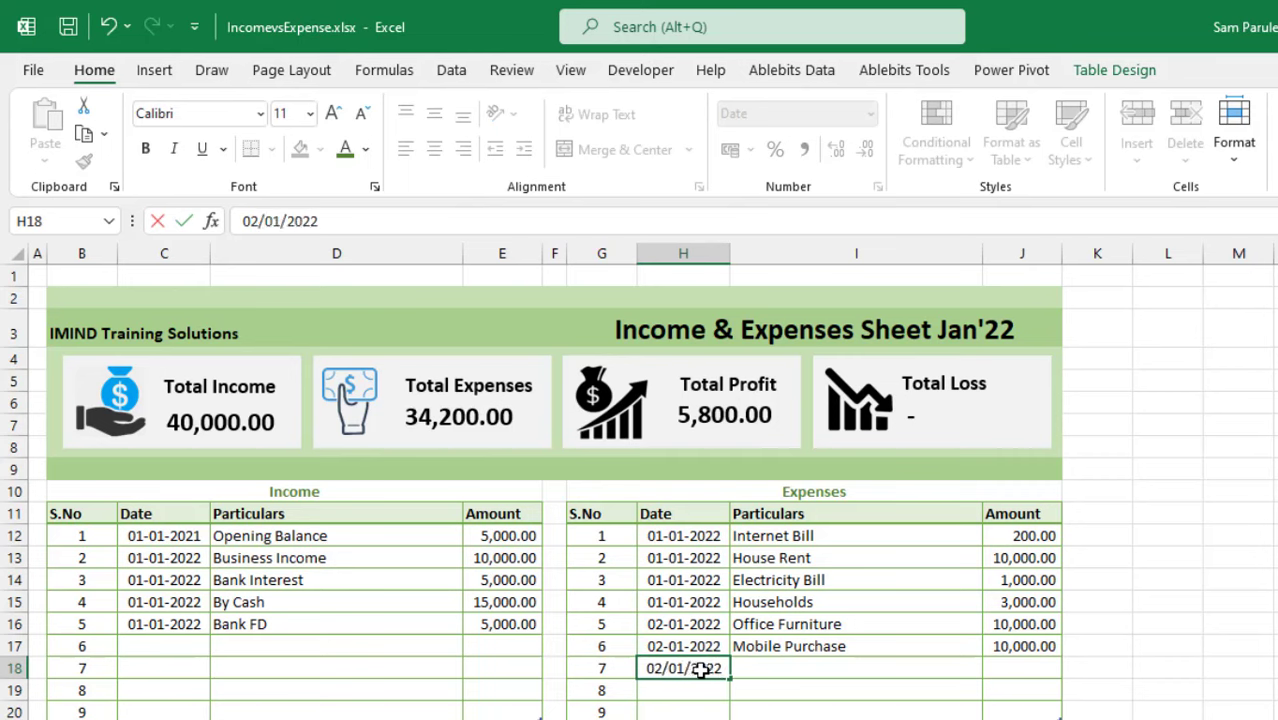
key("Tab")
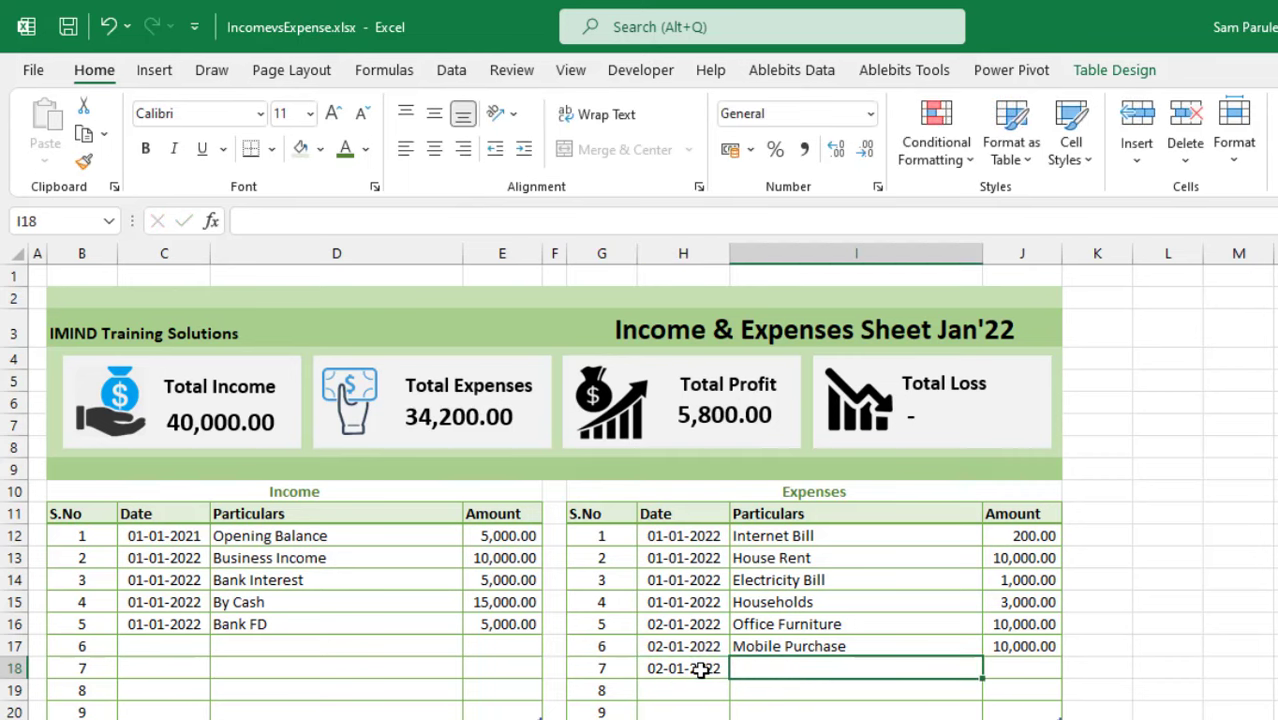
type("Staff")
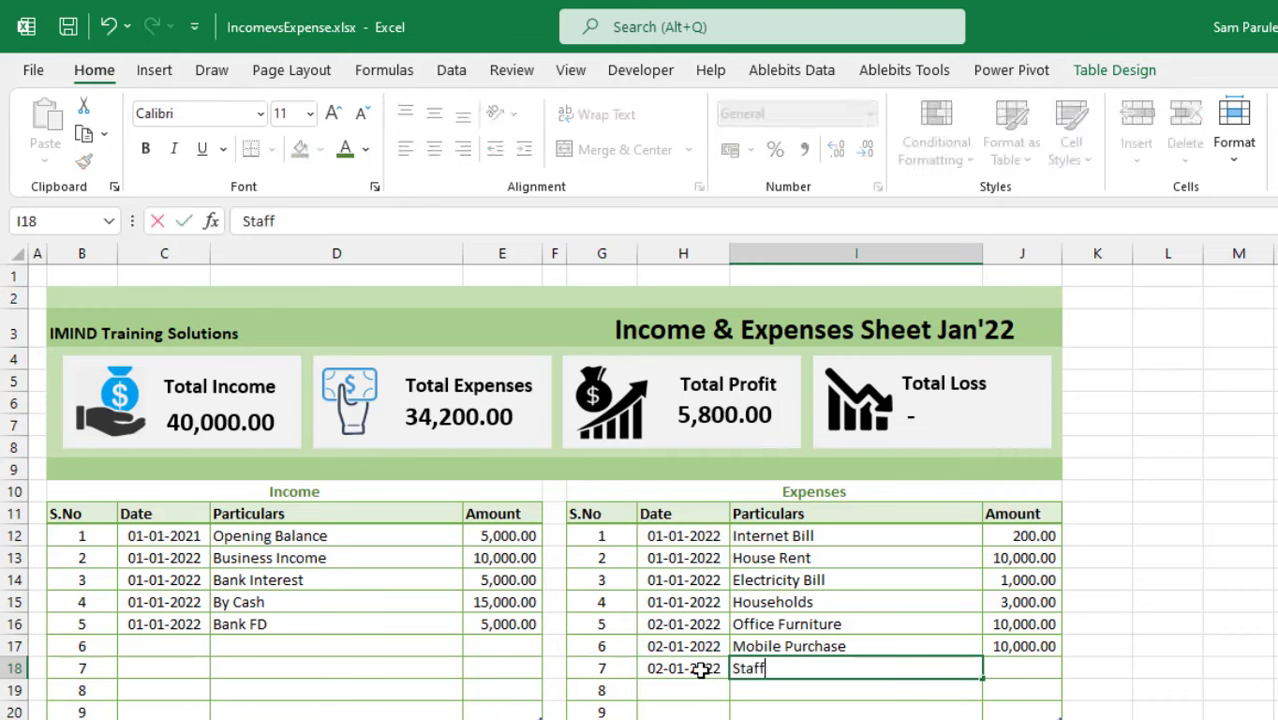
type(" Salary")
key("Return")
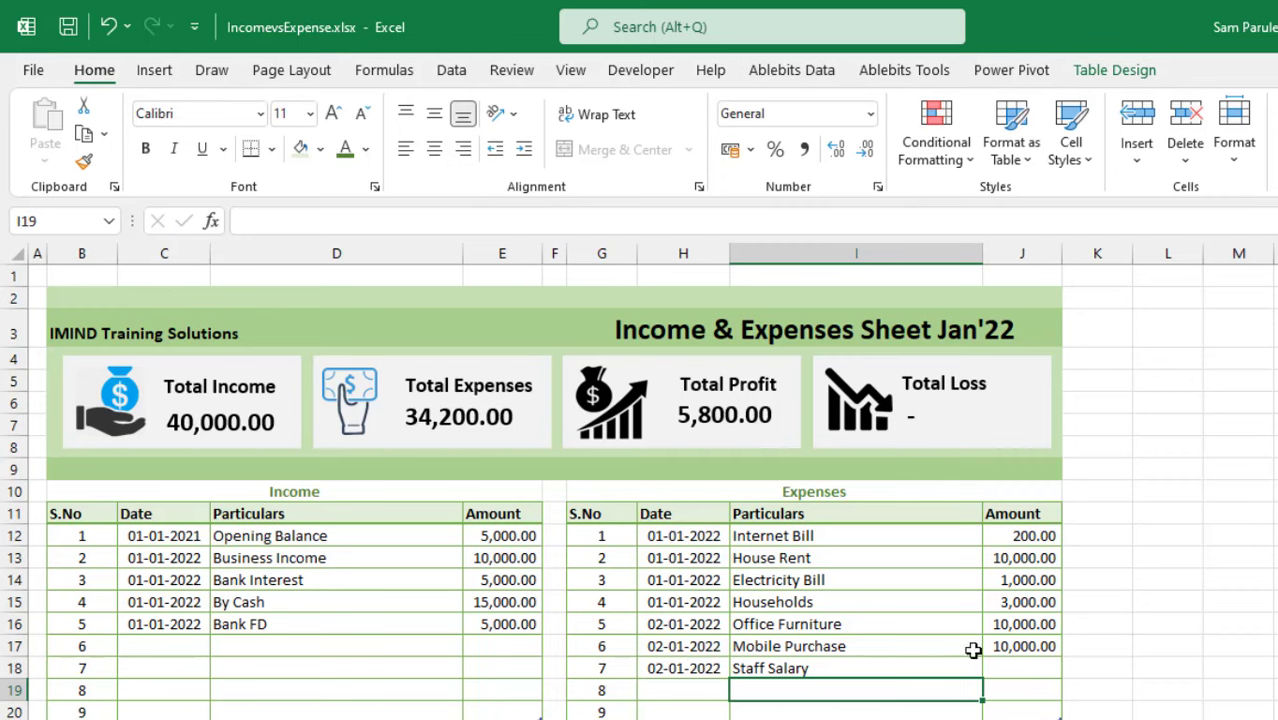
left_click(1021, 668)
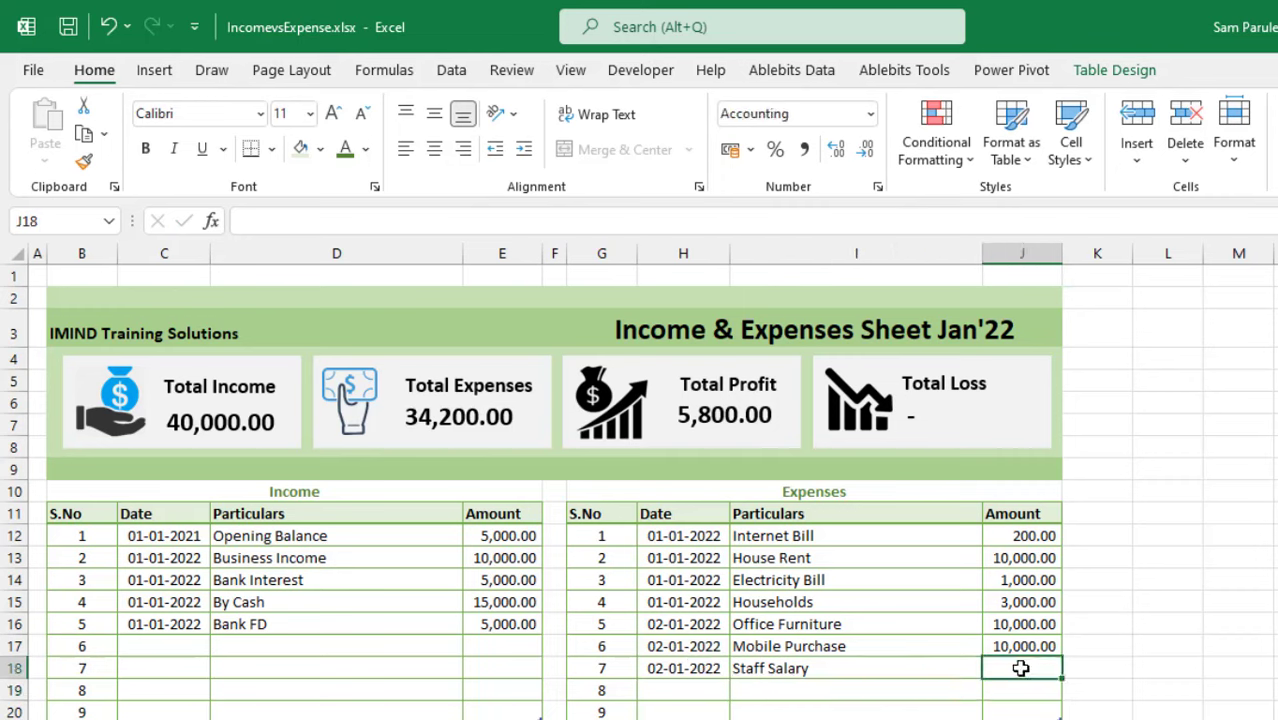
type("5000")
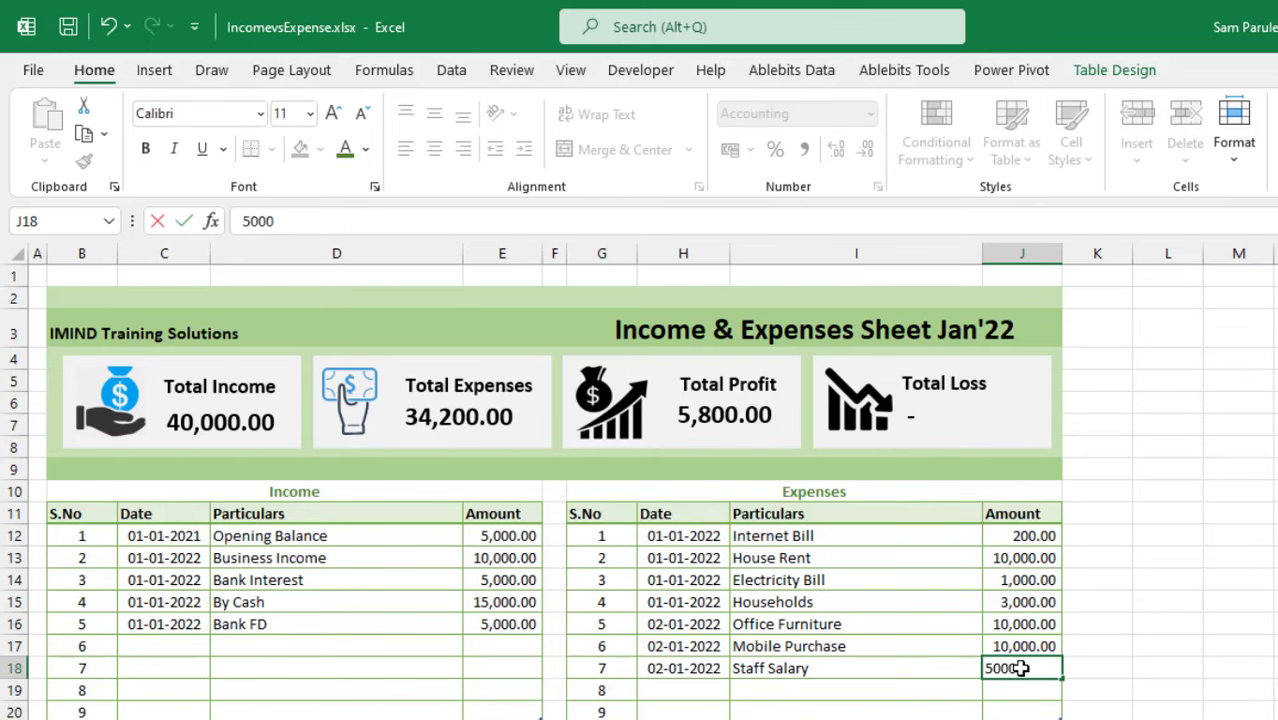
key("Return")
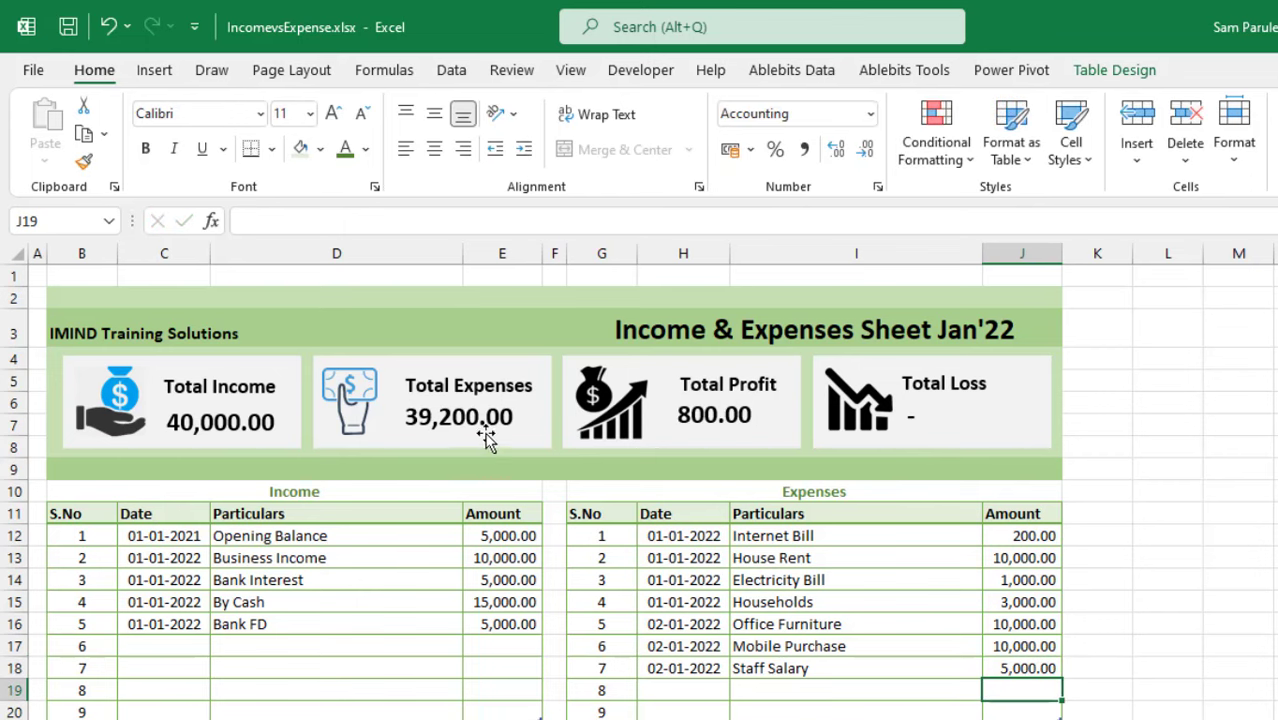